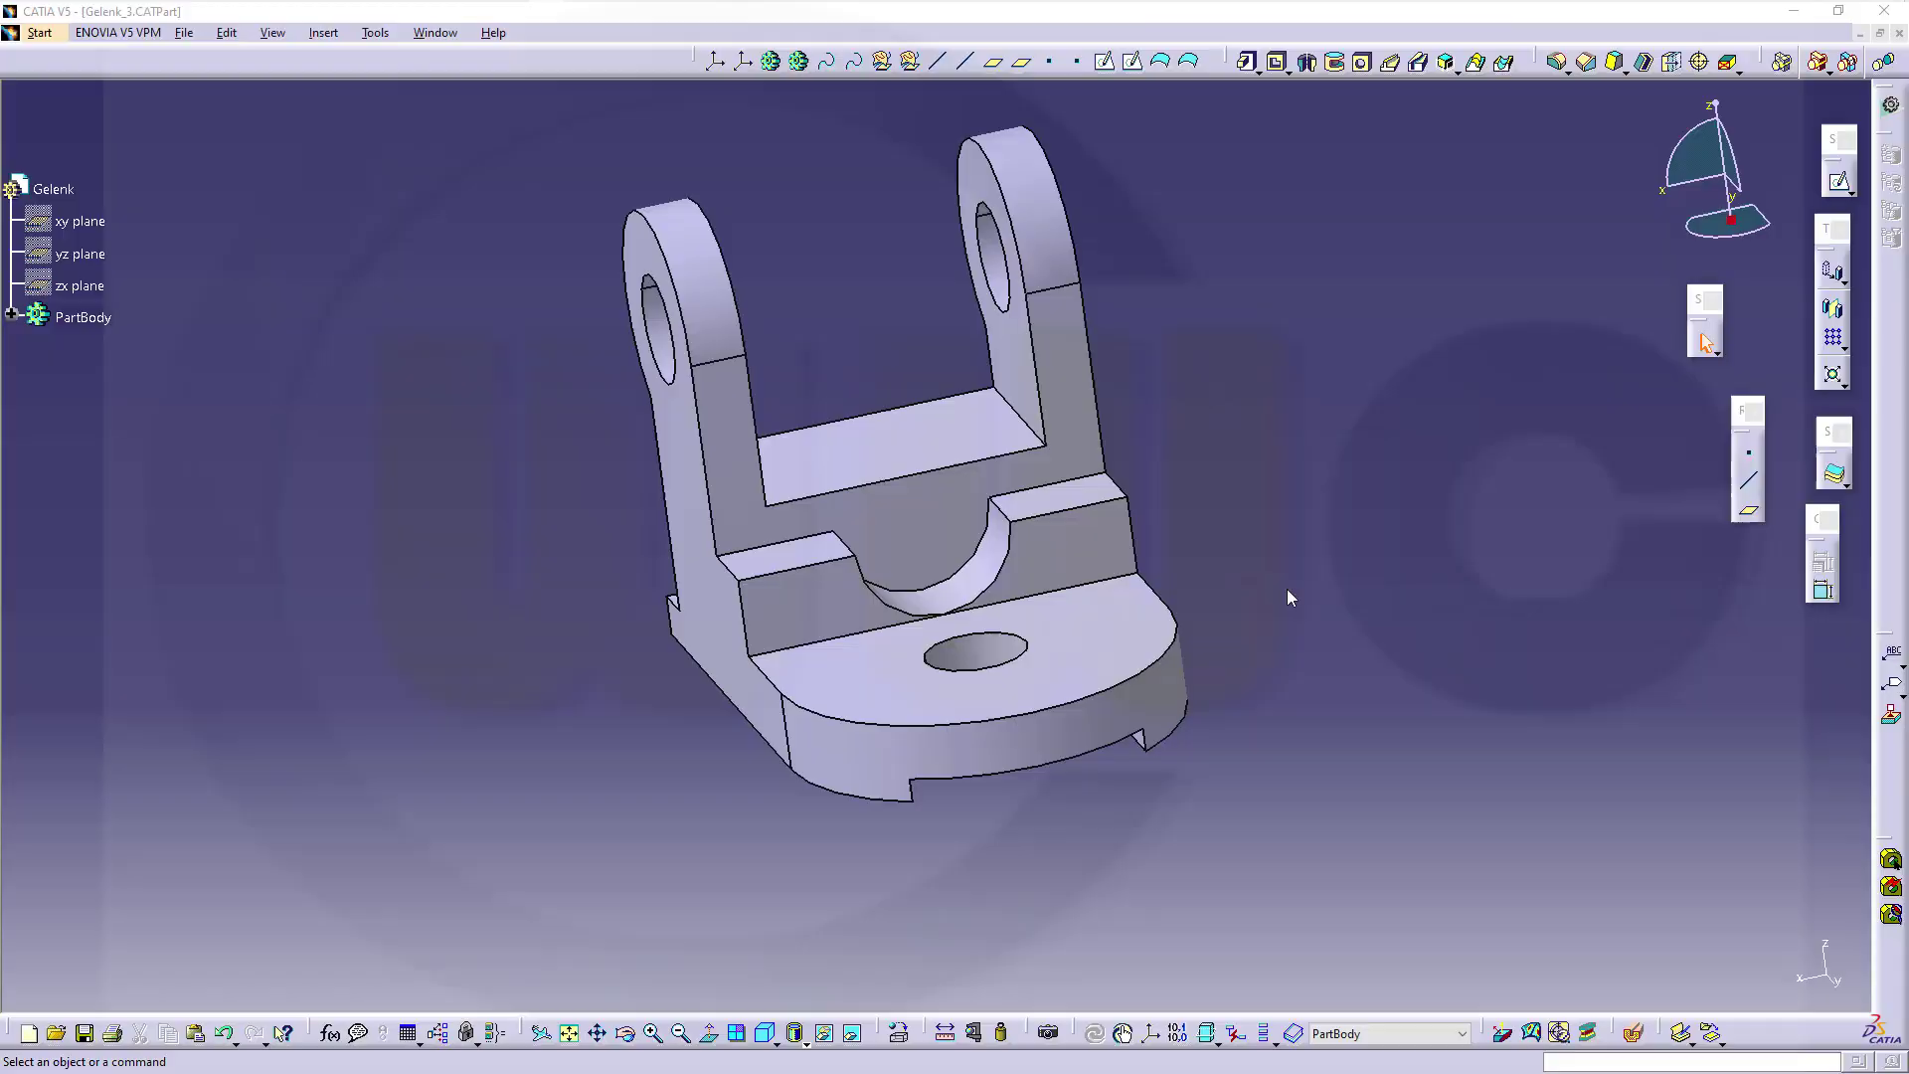
- Orbit the finished Gelenk hinge bracket to inspect it from several angles
middle_drag(1291, 596, 1500, 703)
middle_drag(541, 409, 755, 408)
middle_drag(1164, 430, 1070, 514)
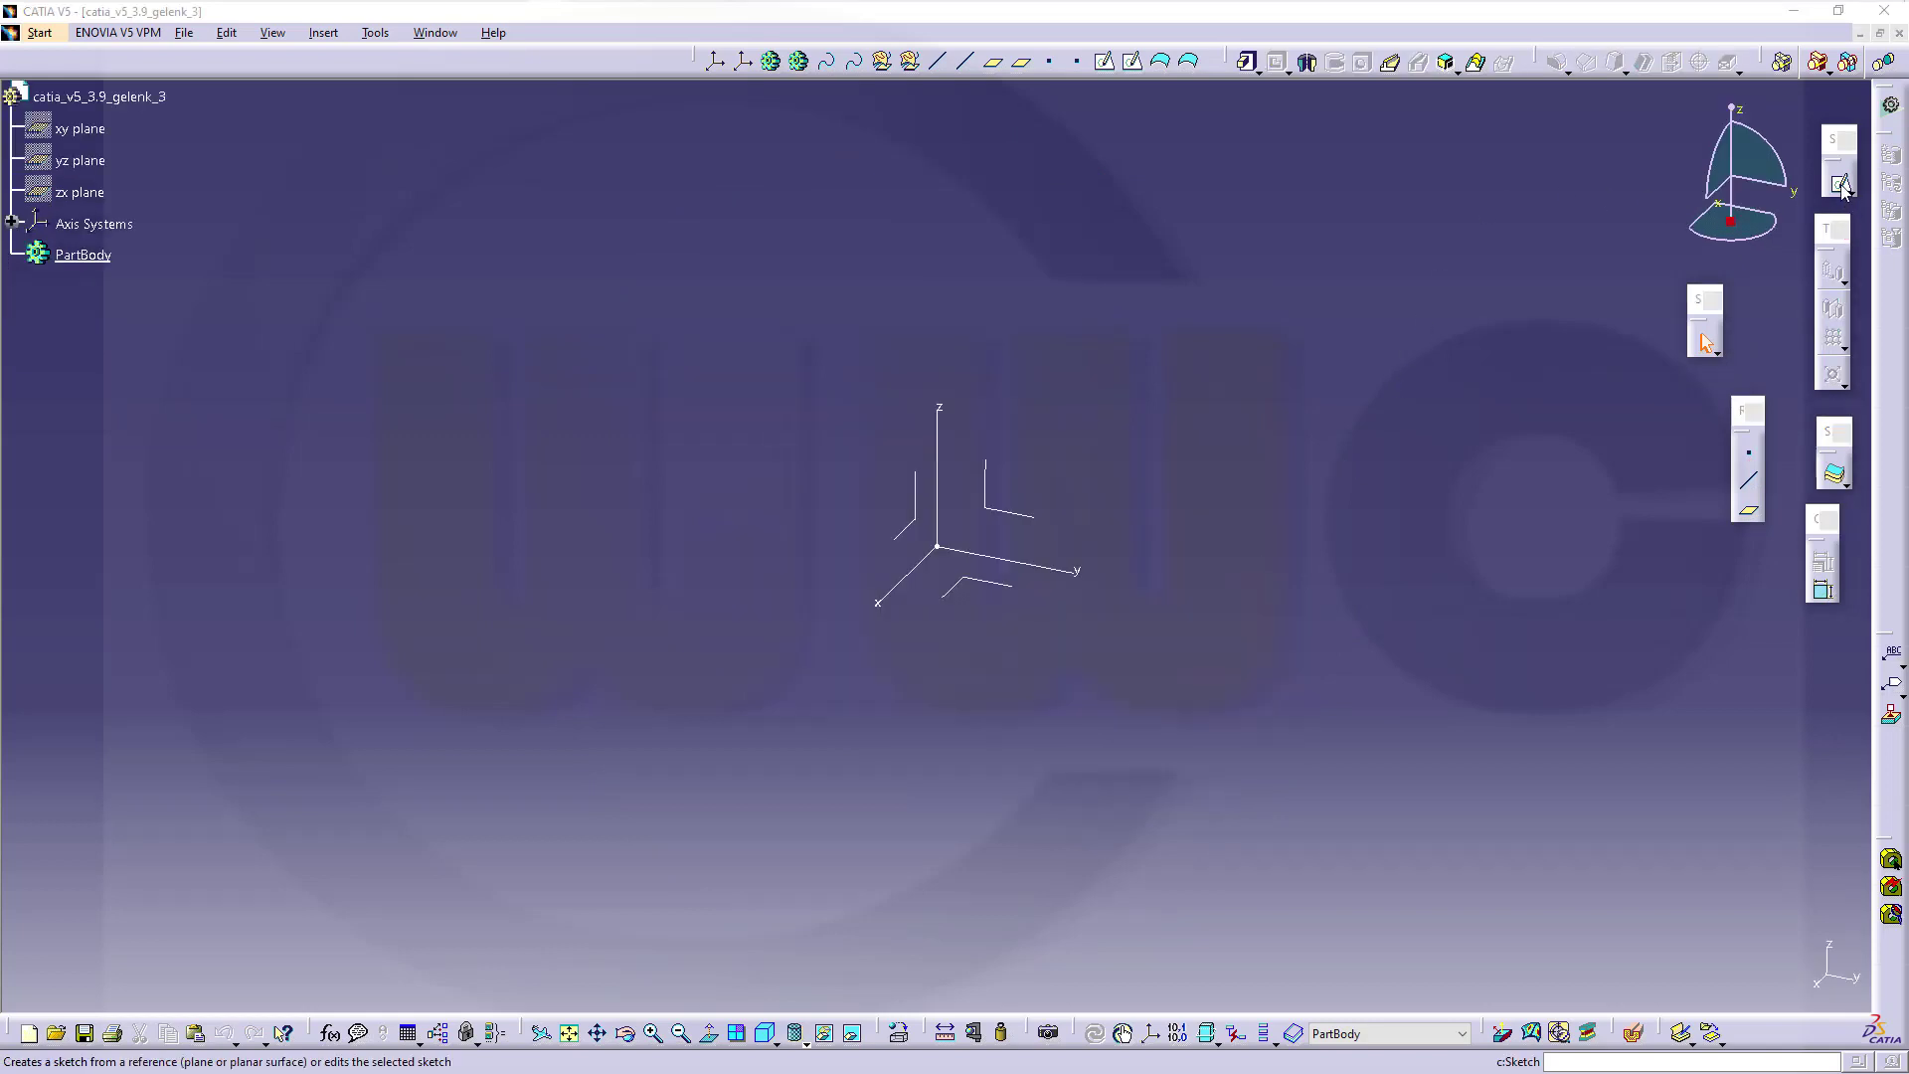
- Start a new sketch on the YZ plane of the empty part
click(1144, 349)
click(1024, 509)
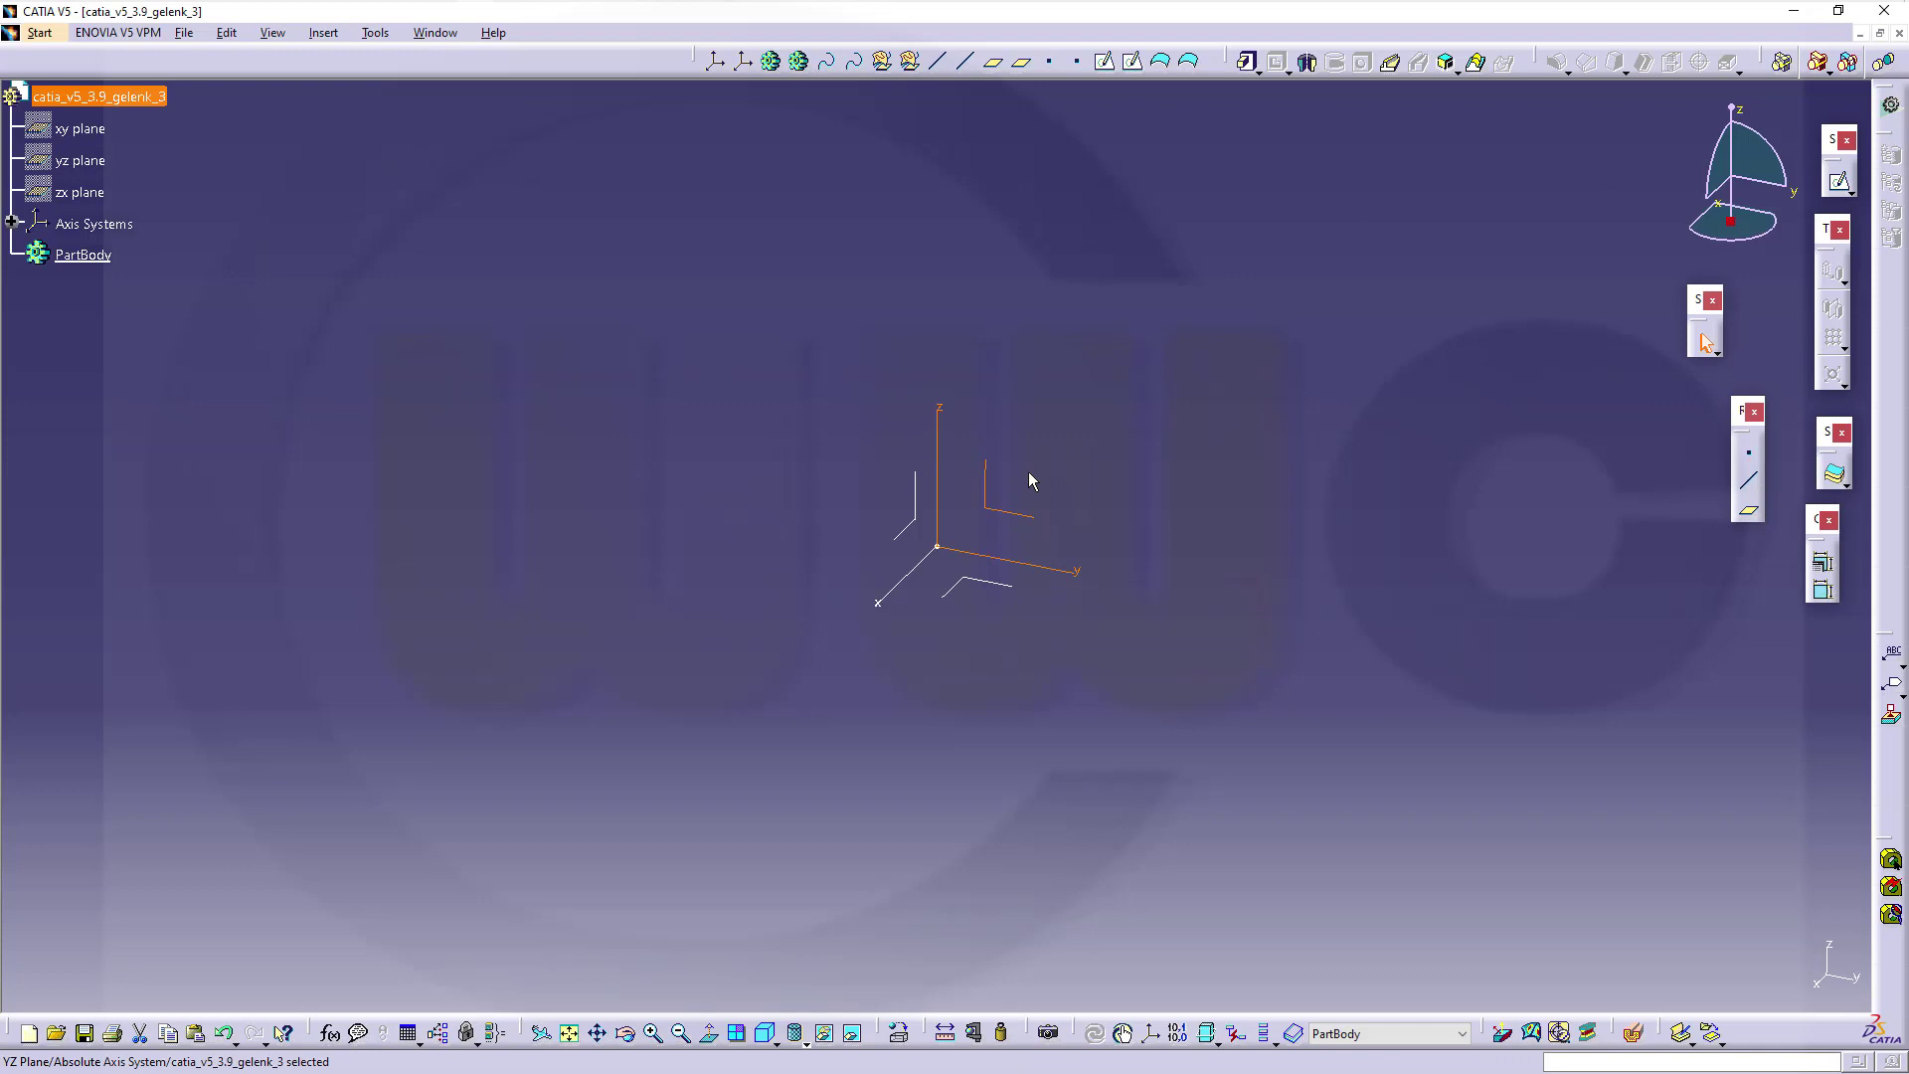
click(1839, 181)
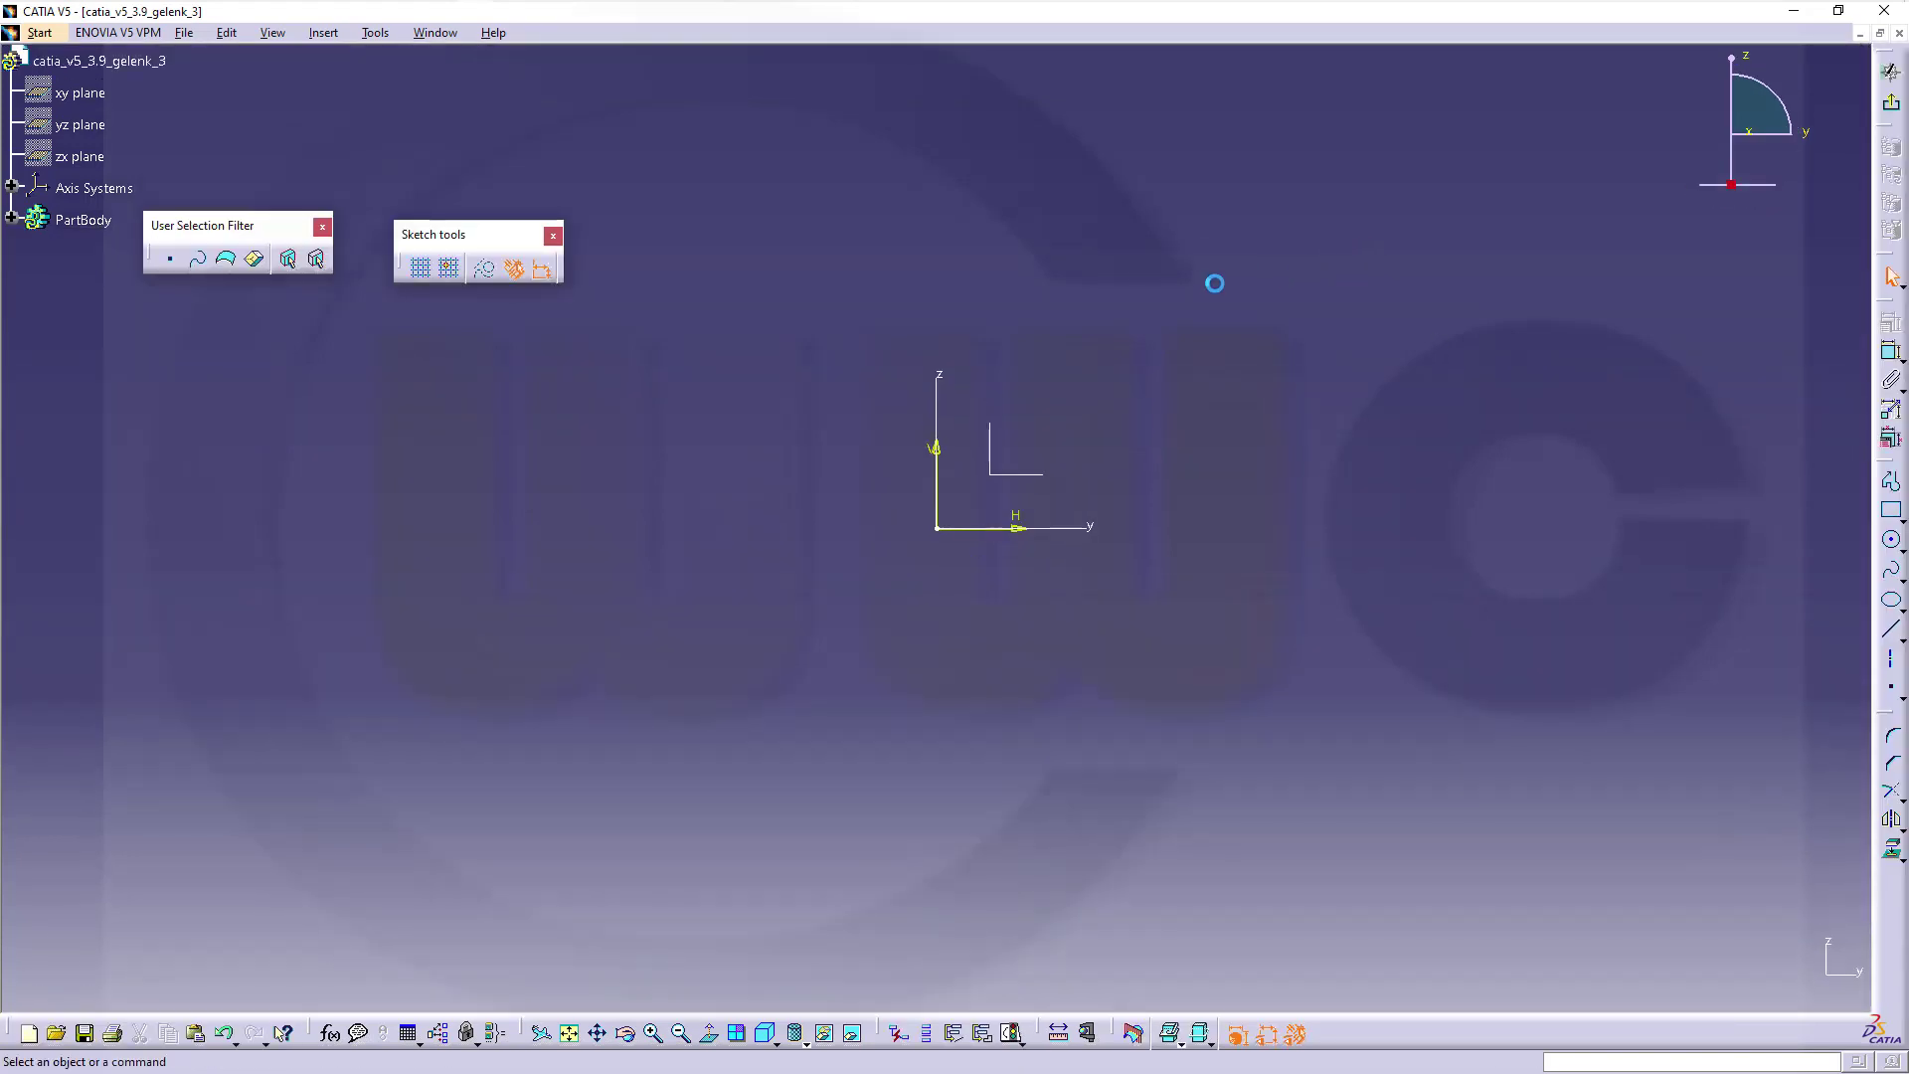
- Switch the display mode to plain Shading (SHD)
mouse_move(861, 408)
mouse_down()
mouse_move(944, 520)
mouse_move(1044, 579)
mouse_up()
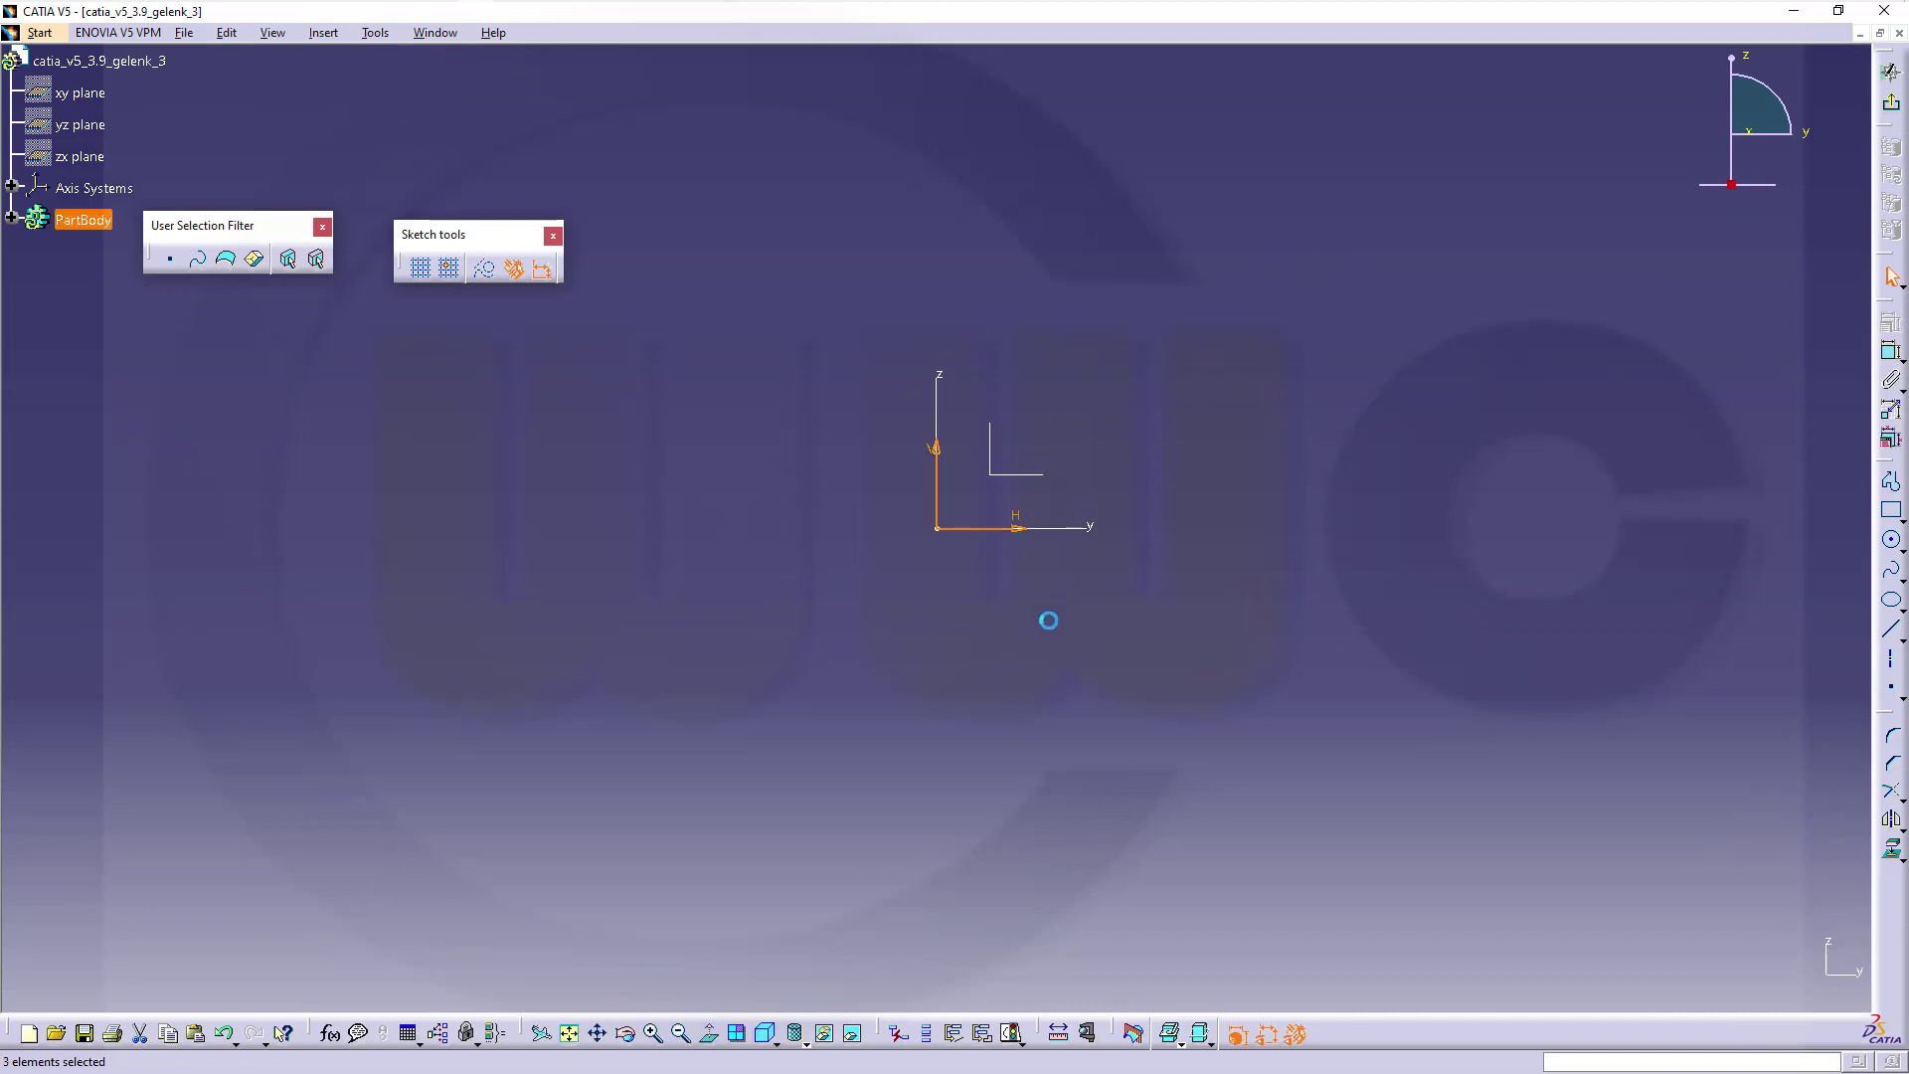
key(Escape)
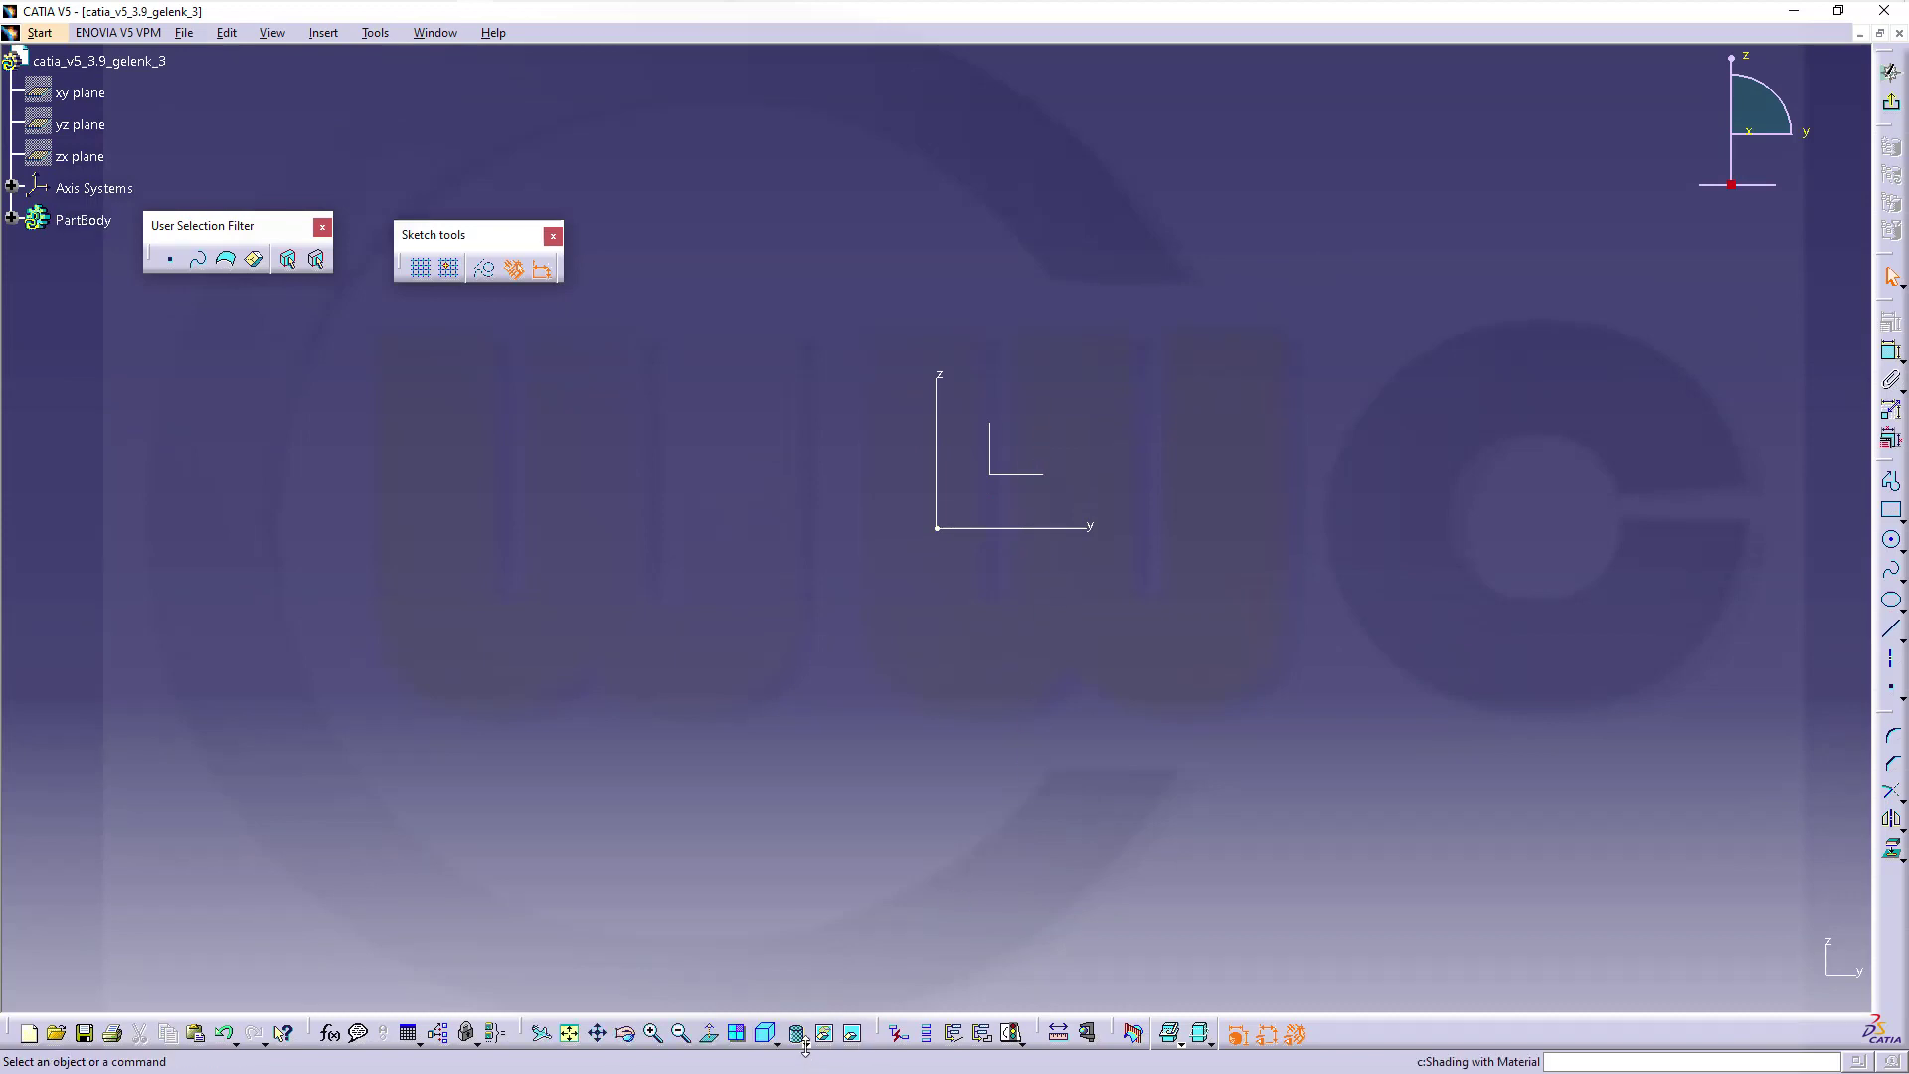
click(805, 1043)
click(824, 888)
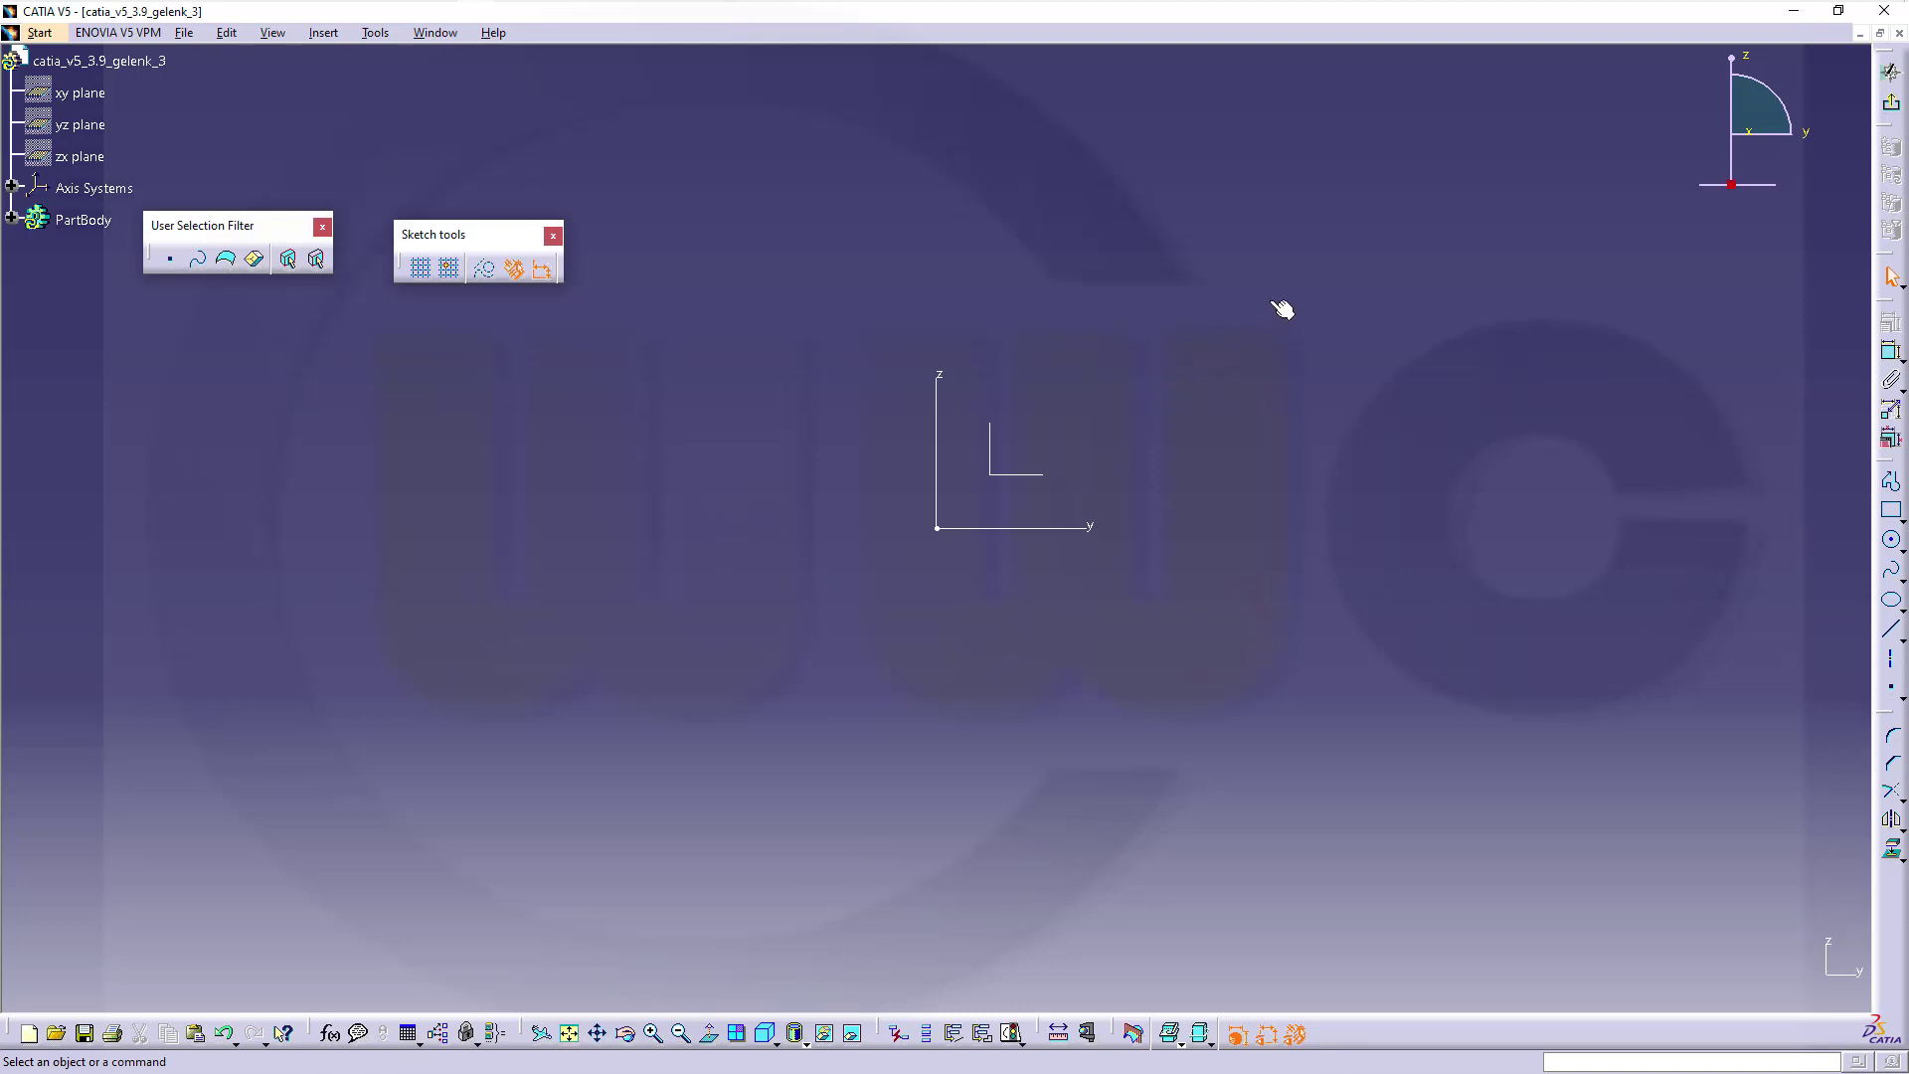
- Draw a closed ten-line stepped profile with a tall upright using Profile
click(1891, 483)
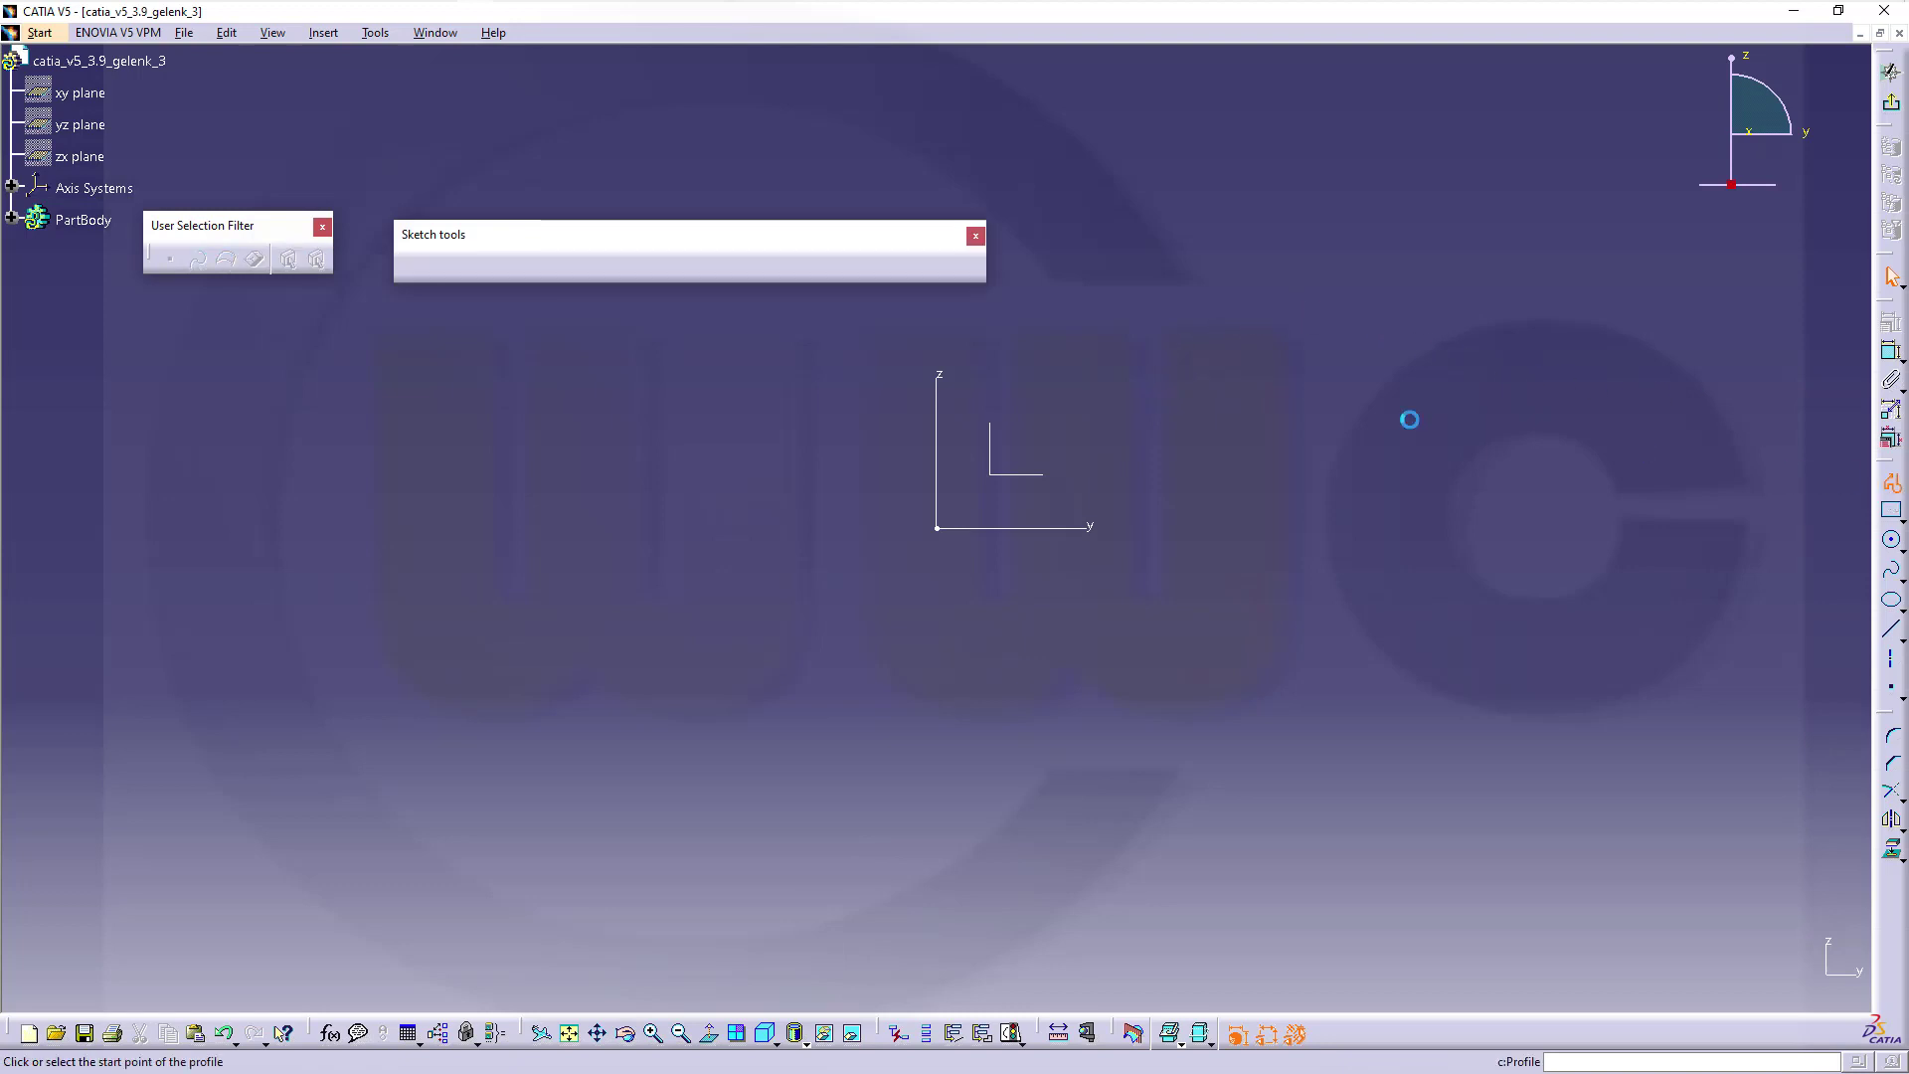
click(740, 505)
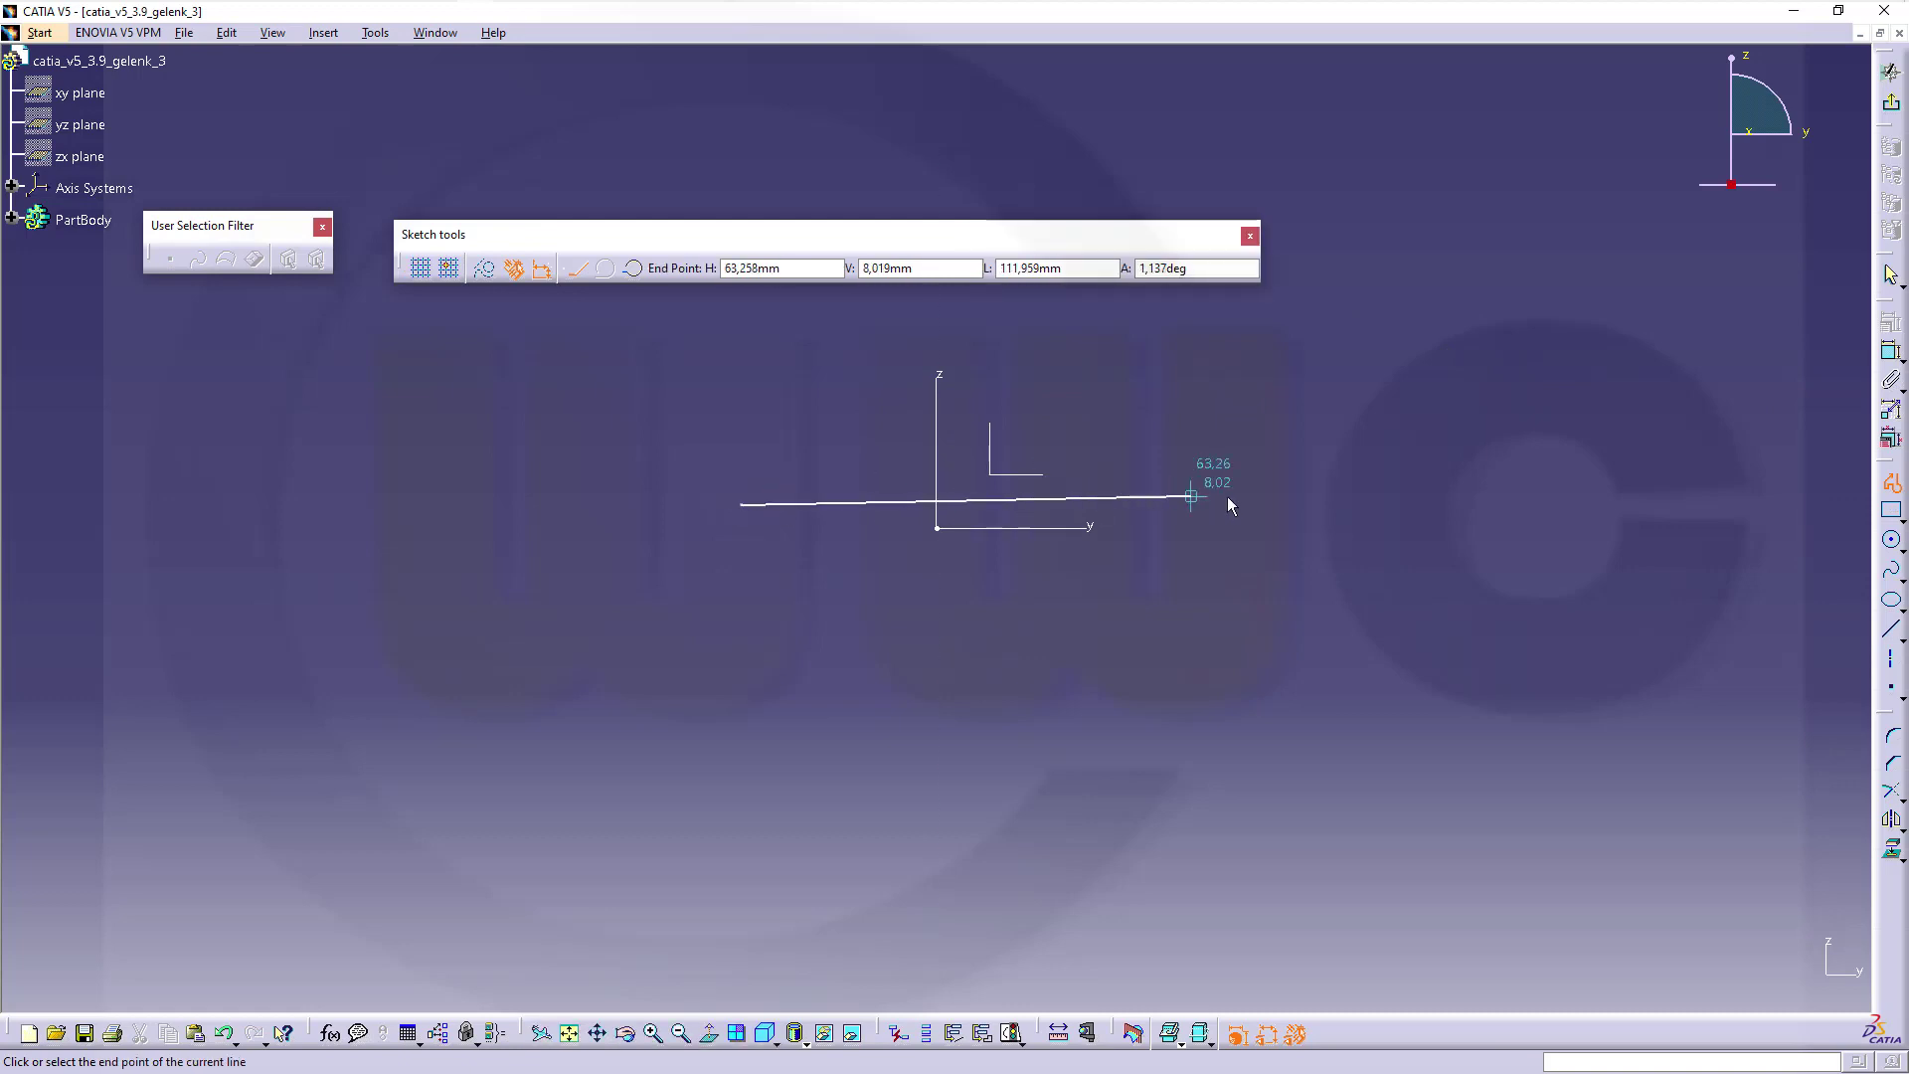
click(1281, 507)
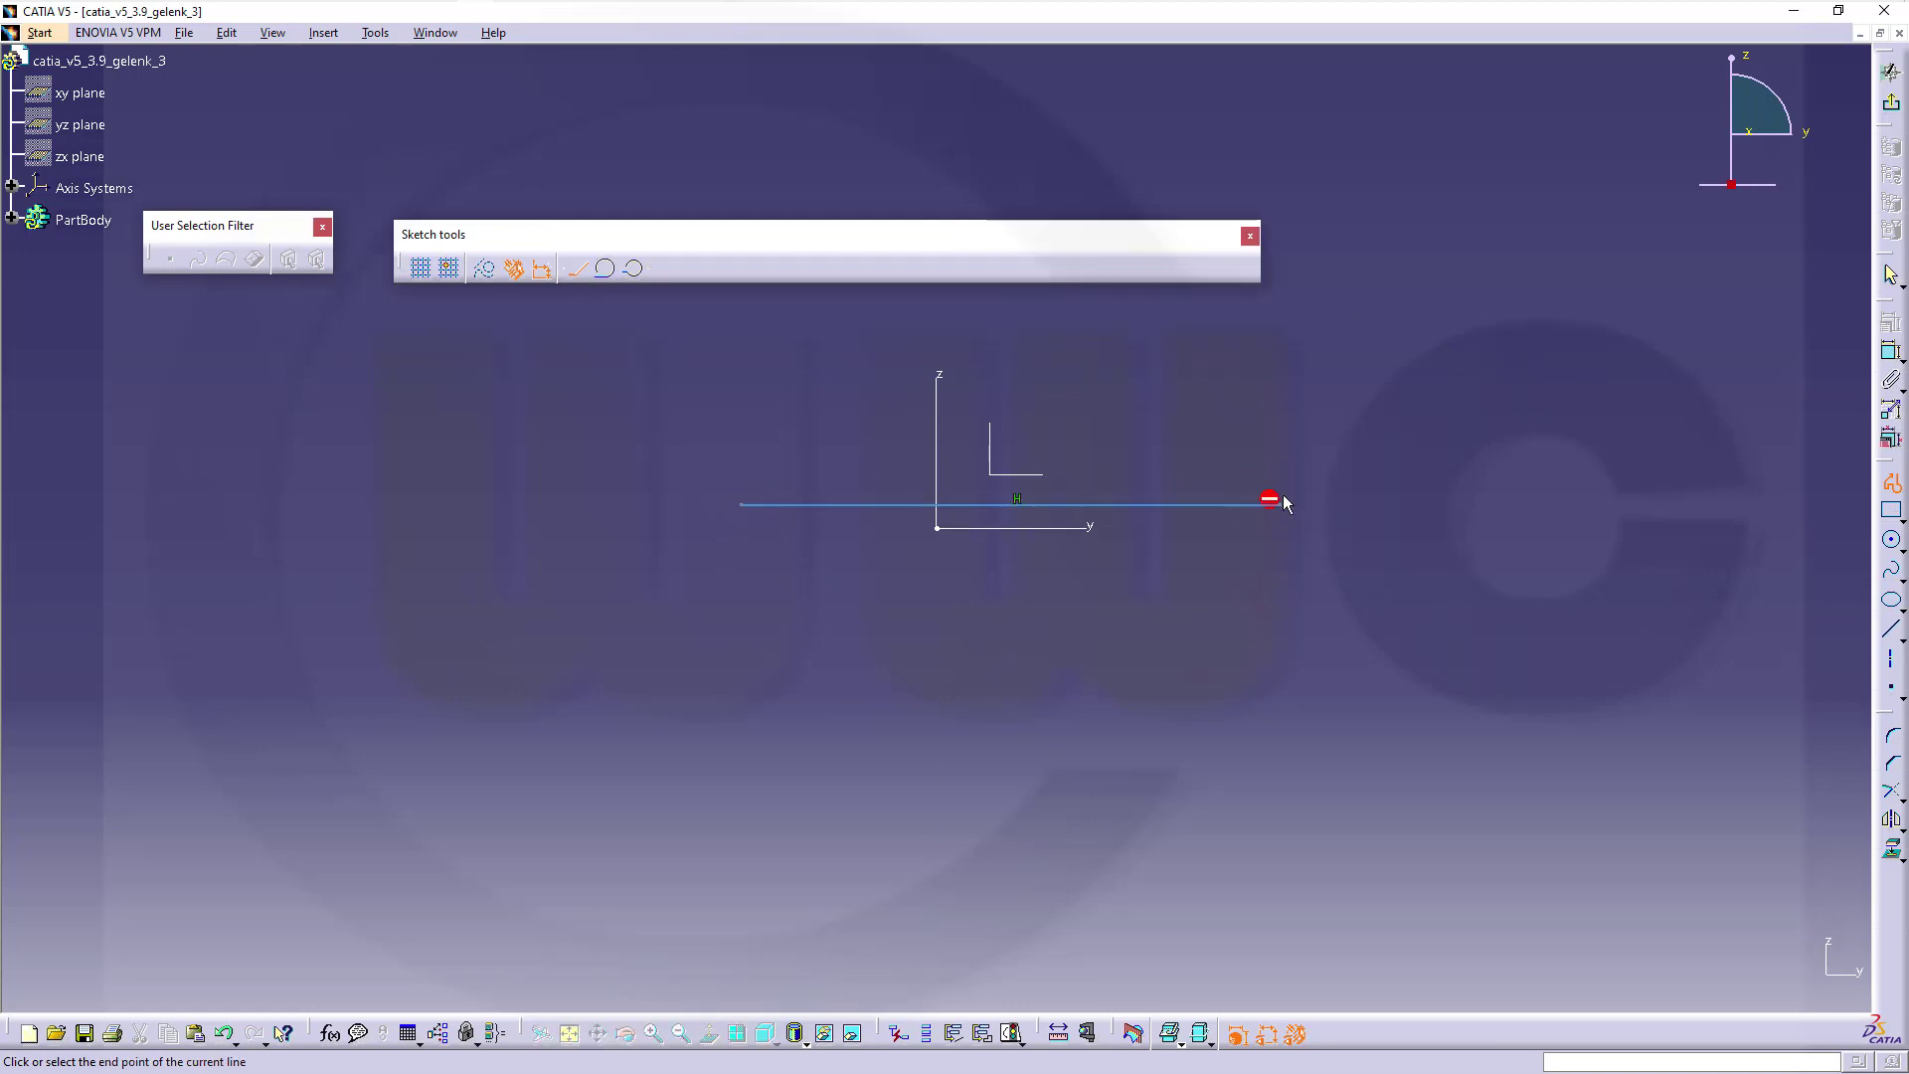
click(1281, 425)
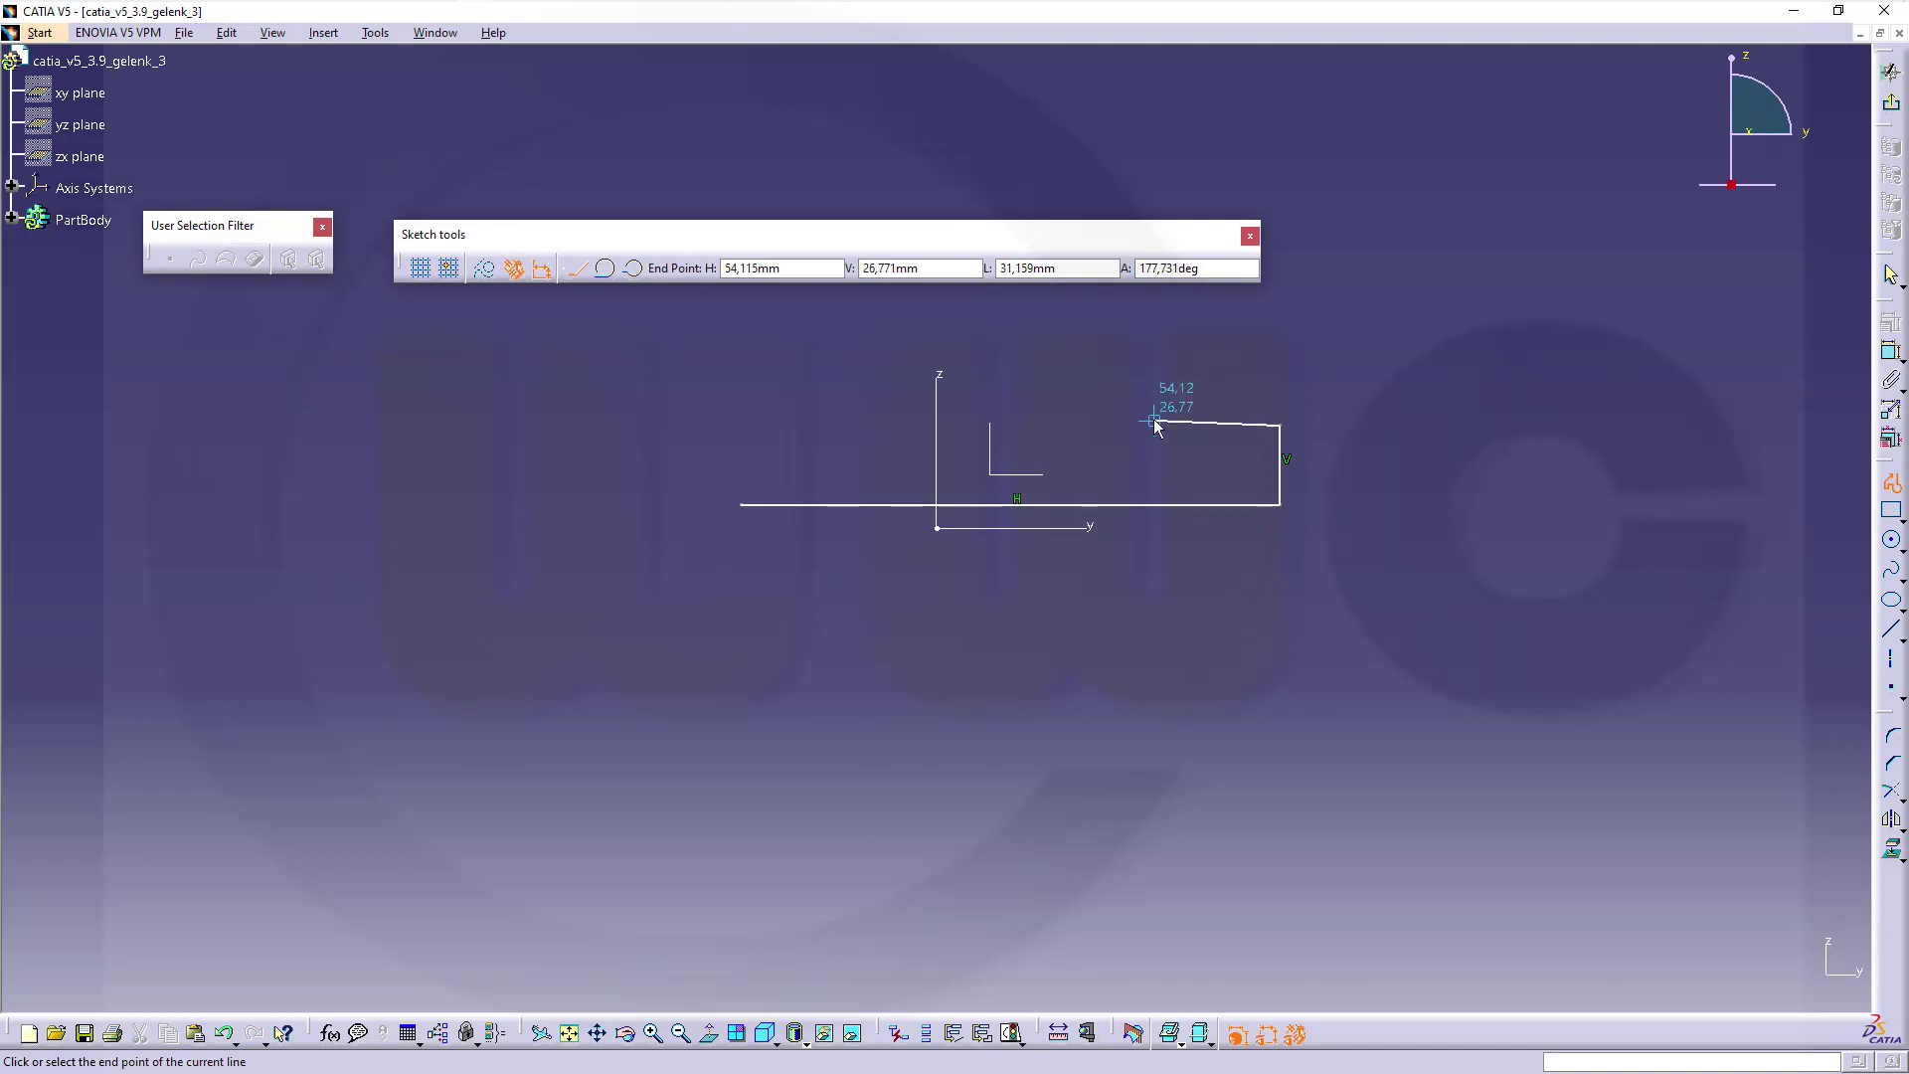
click(1139, 425)
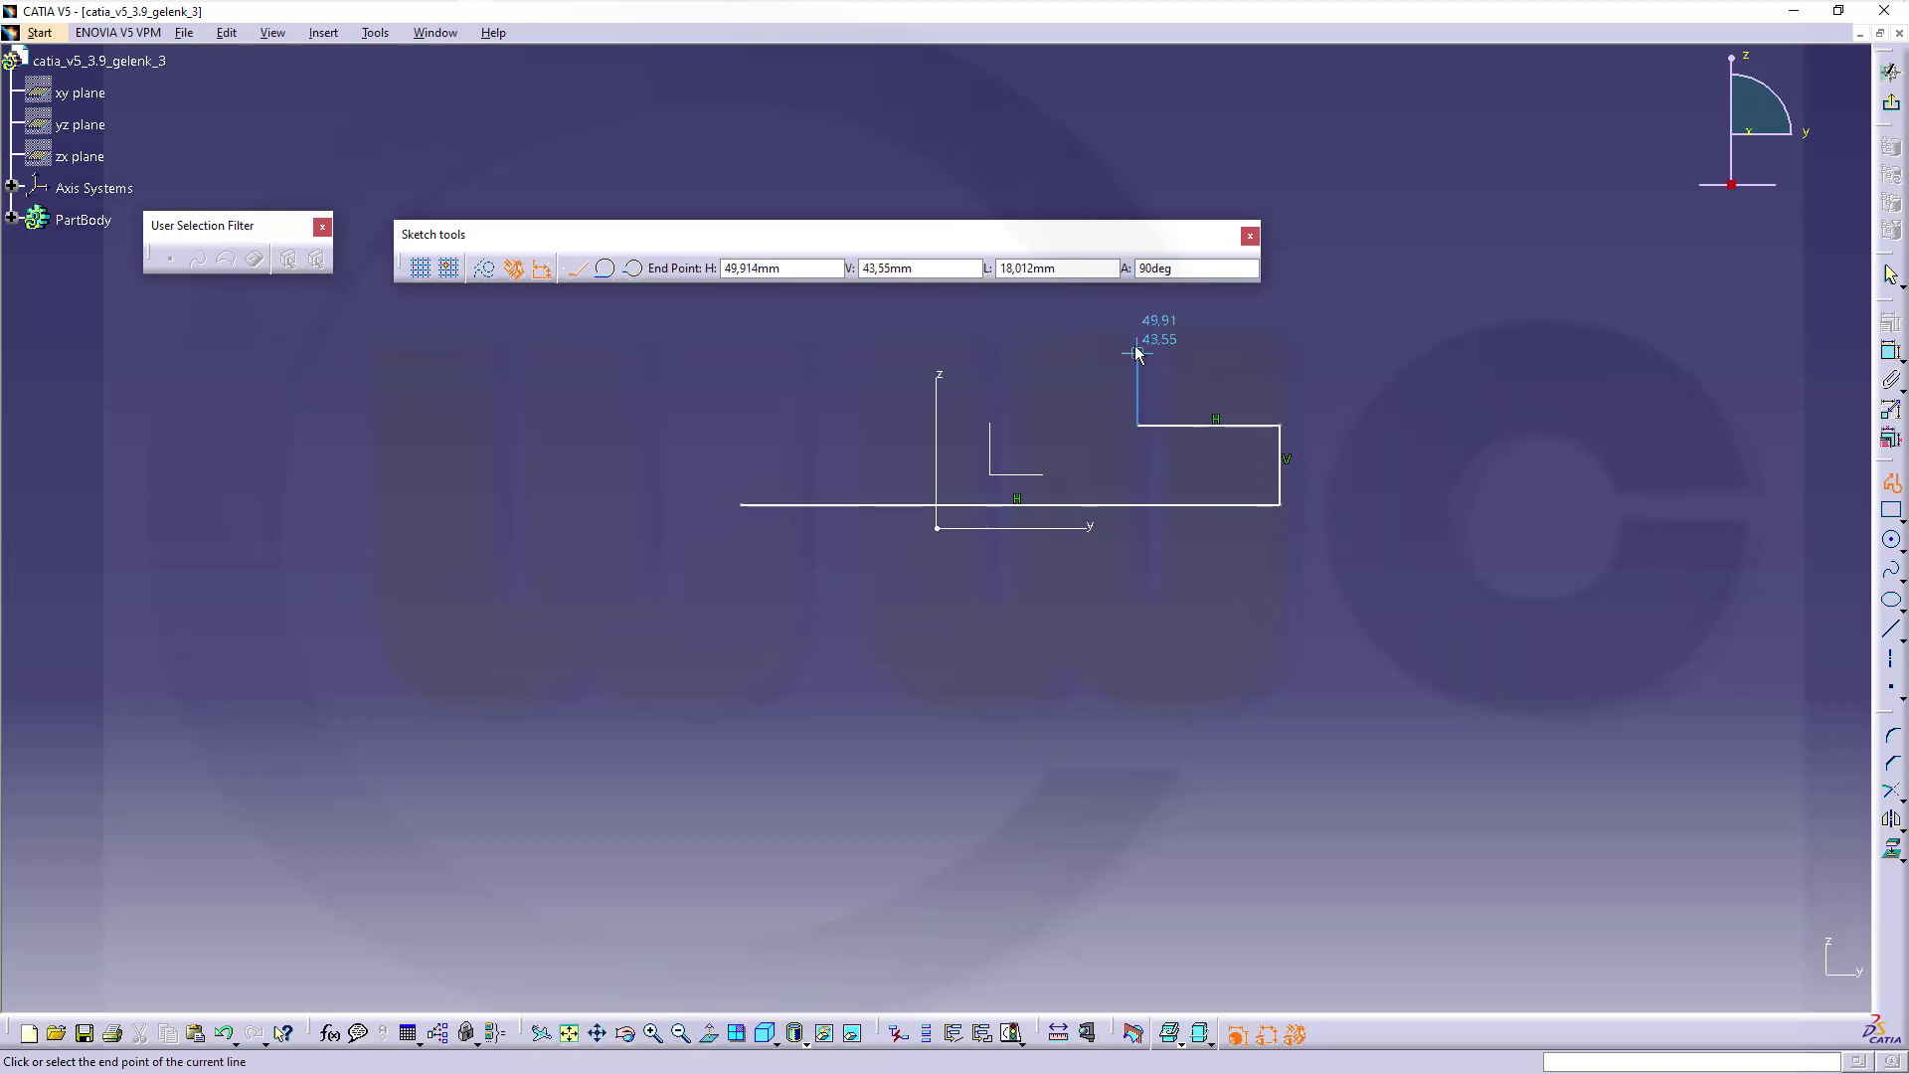
click(1138, 348)
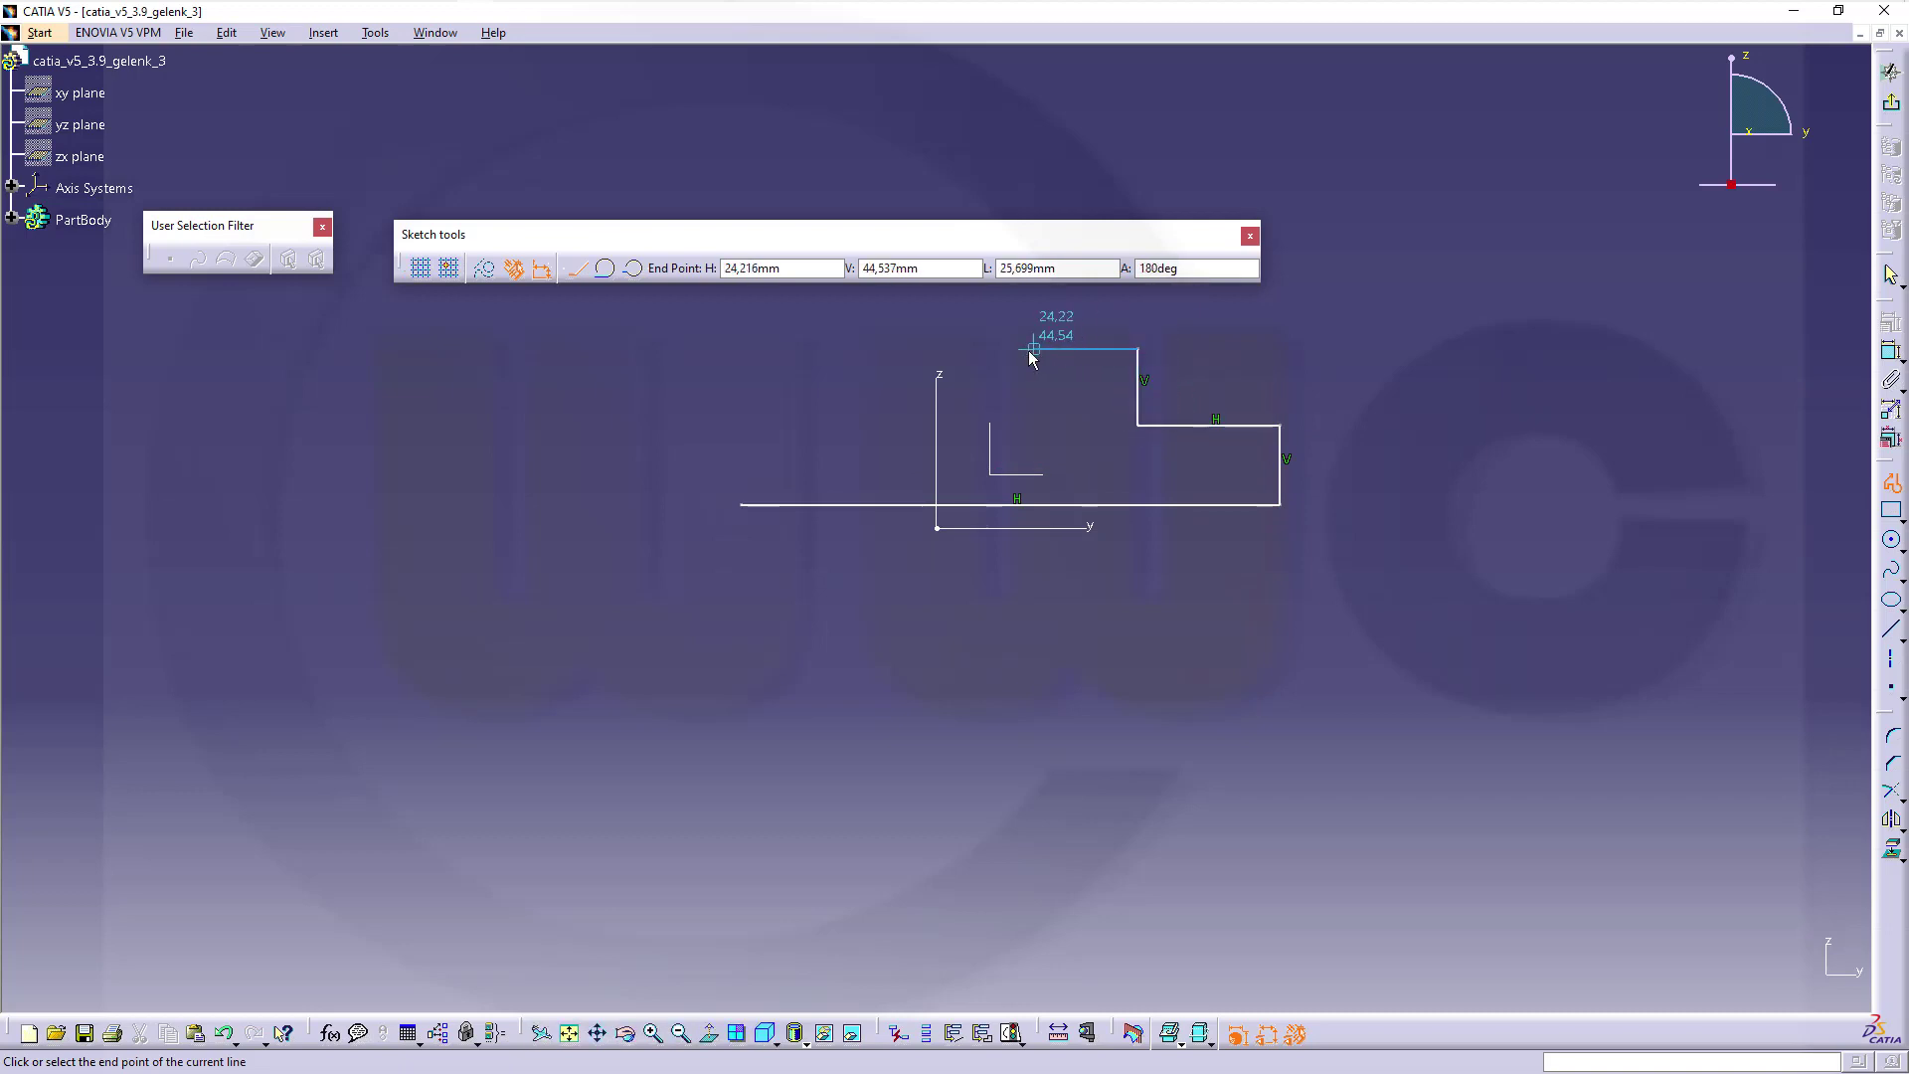
click(1031, 346)
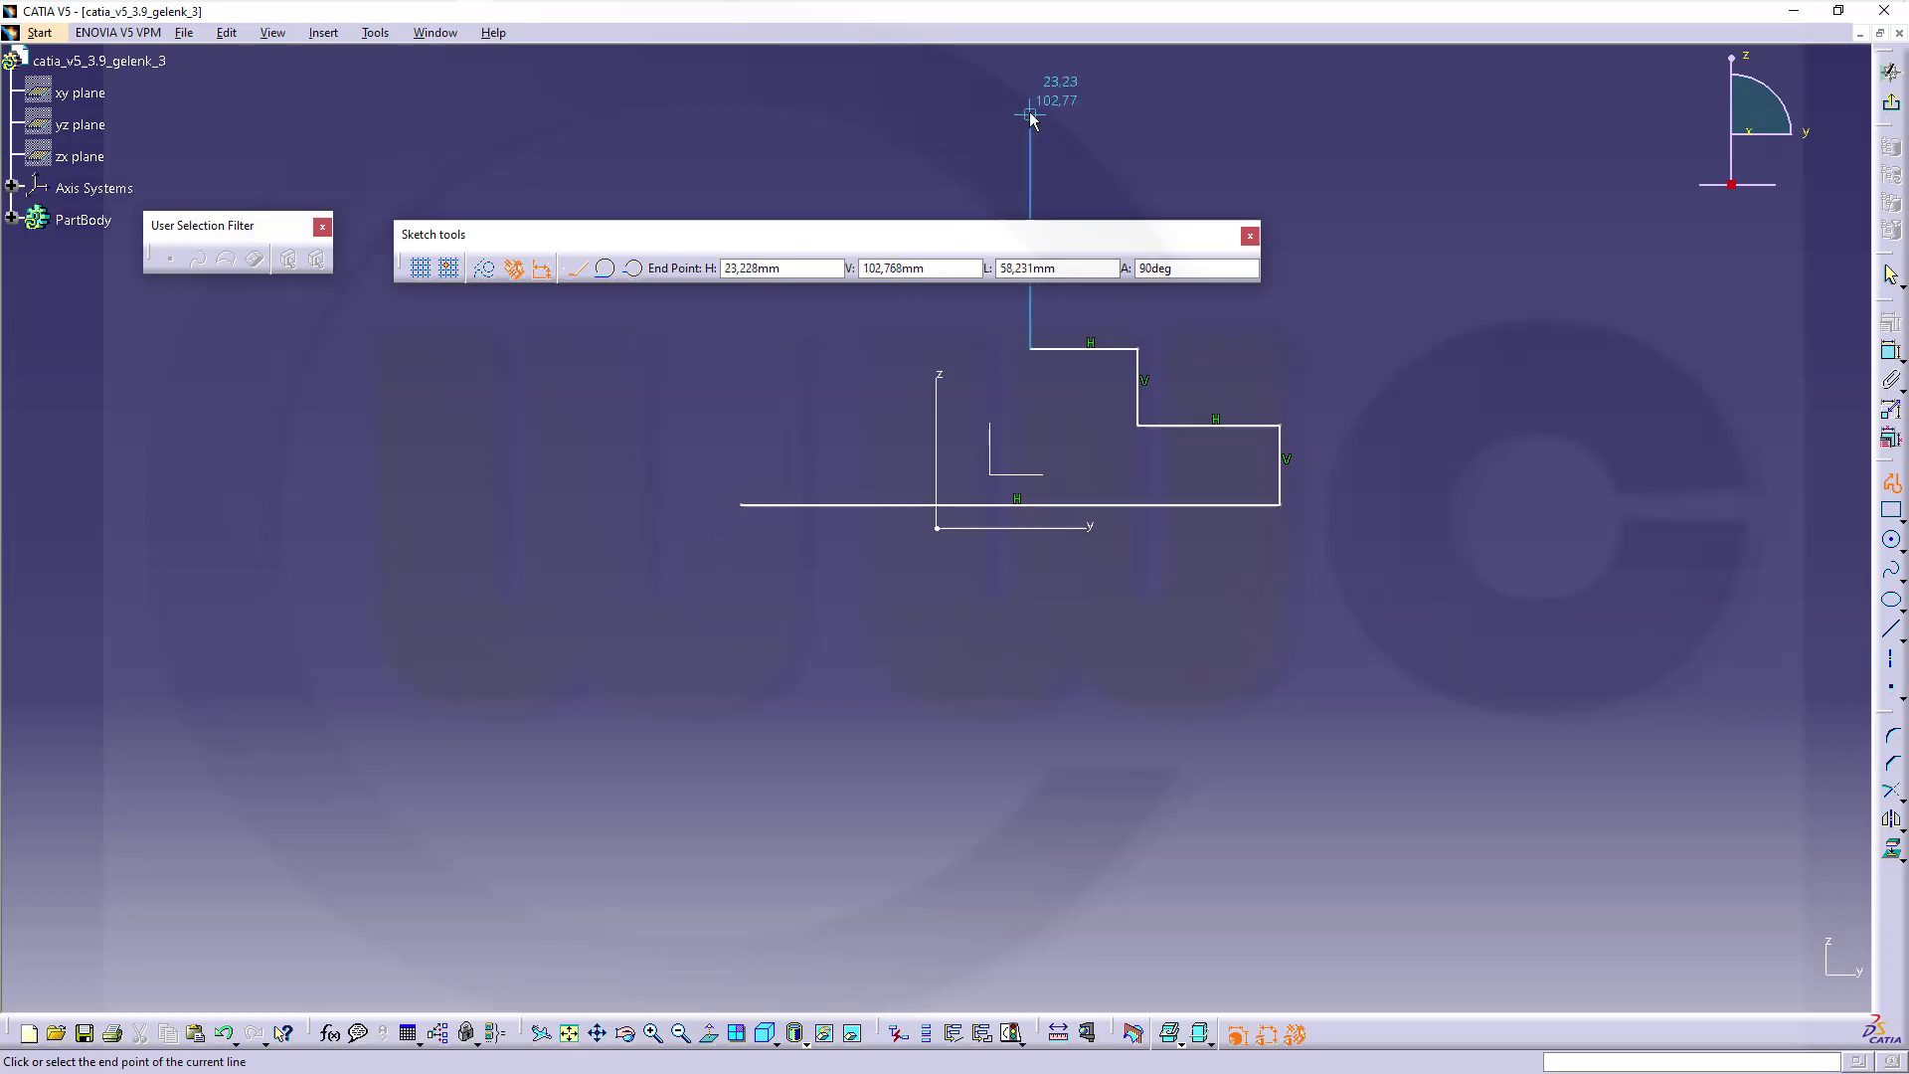
click(1031, 115)
click(873, 115)
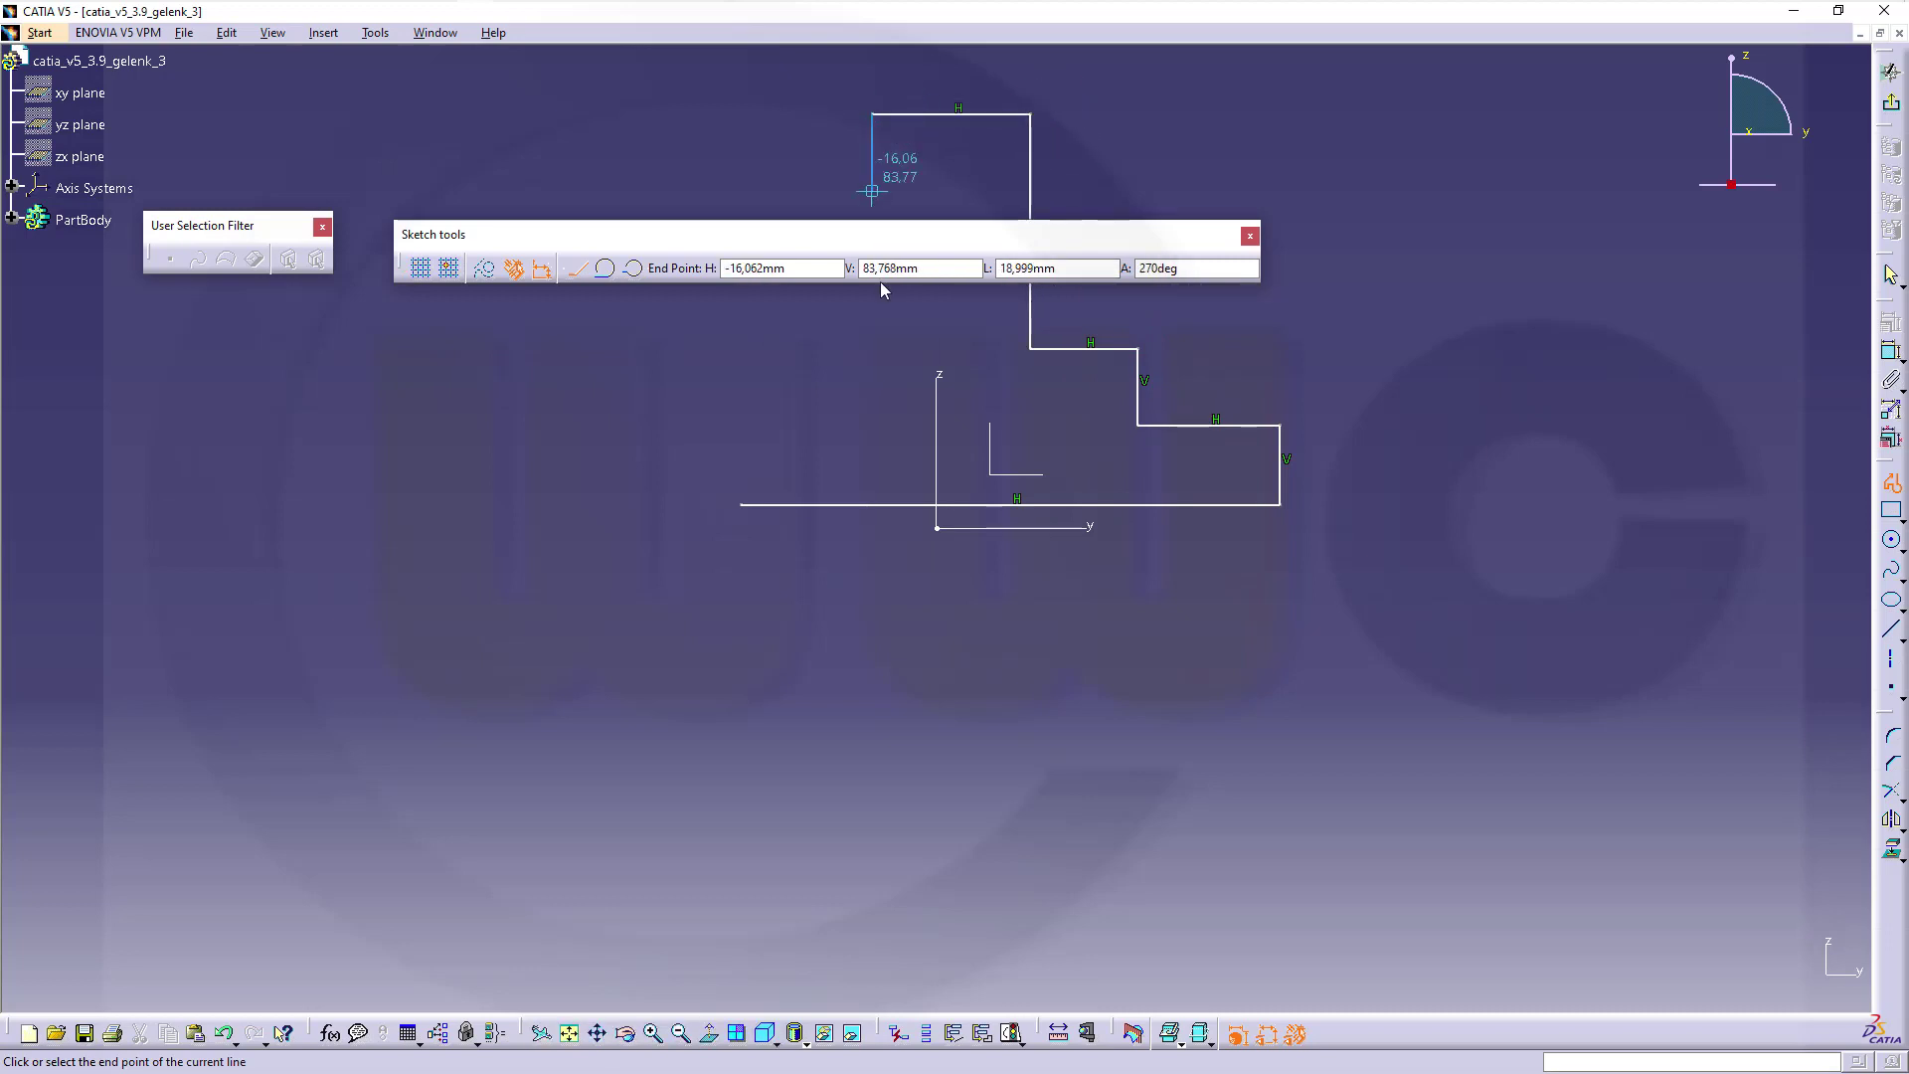
click(872, 452)
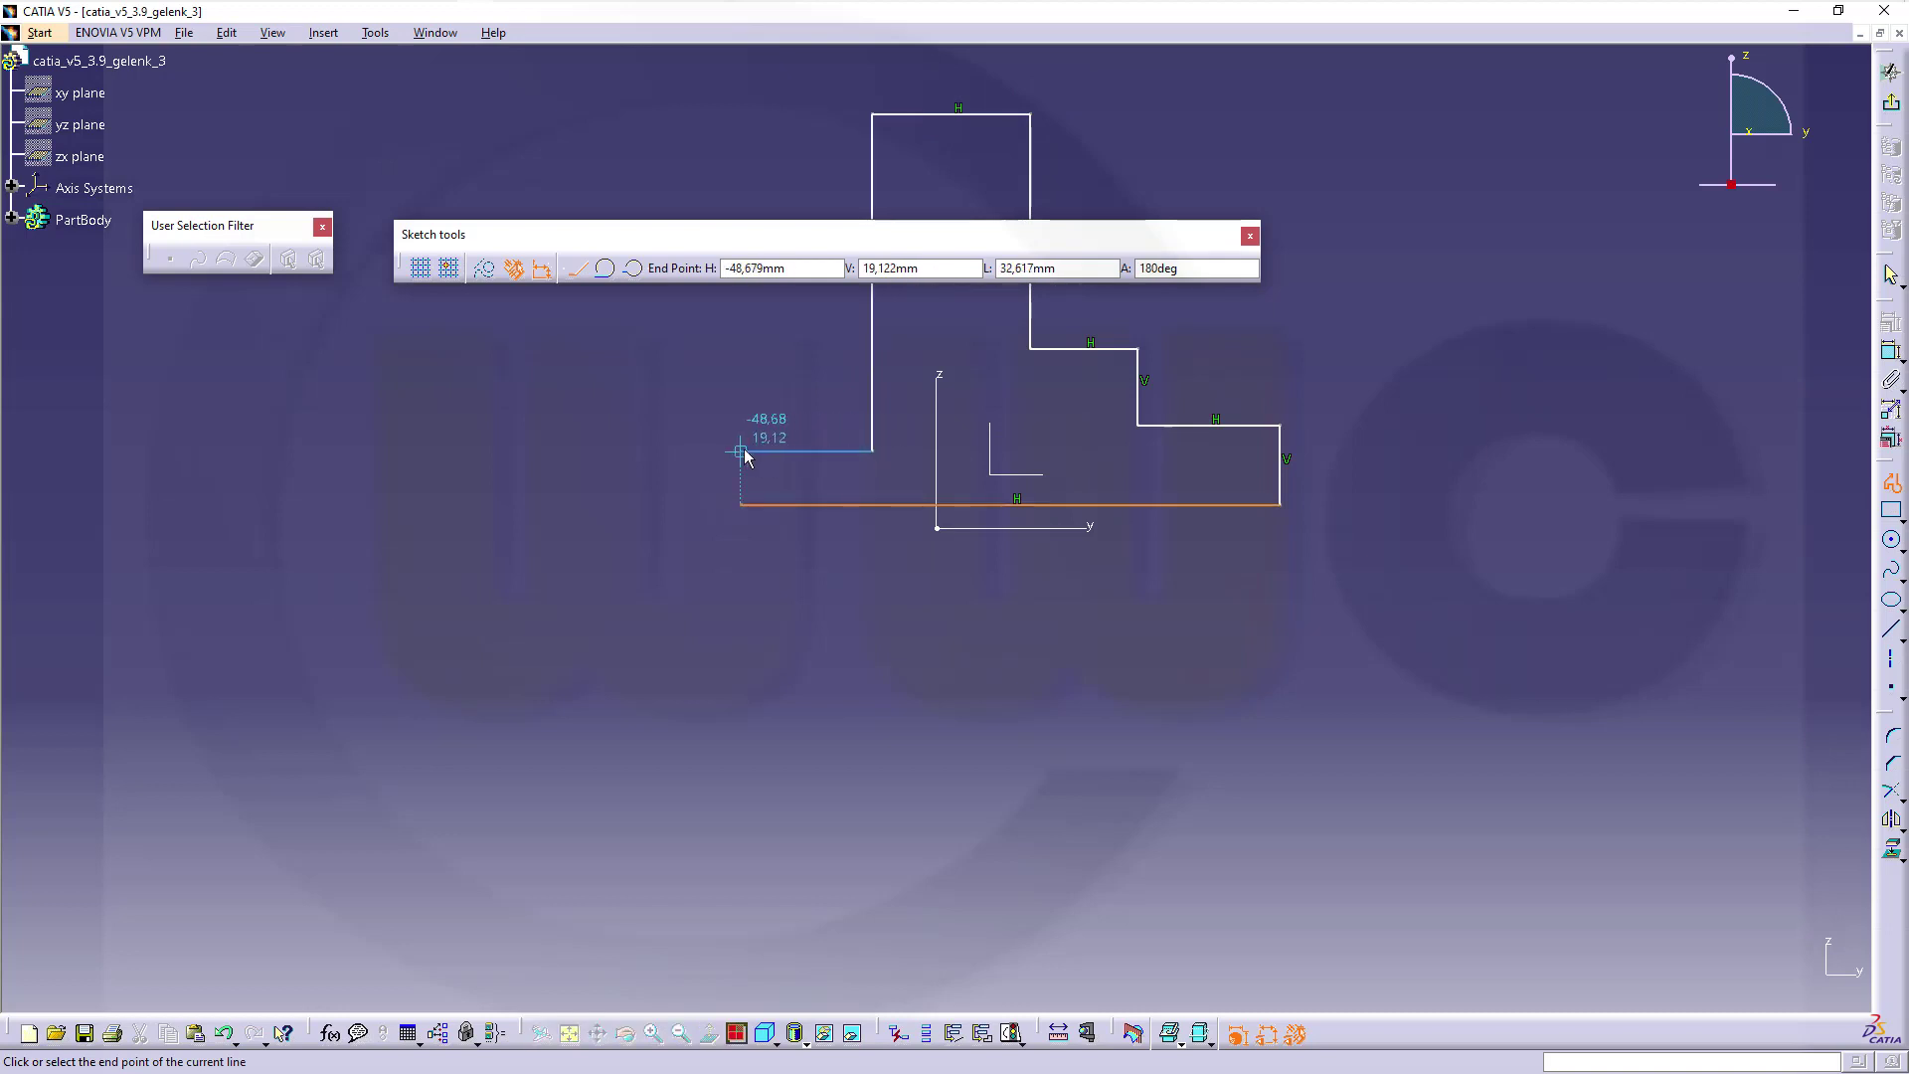
click(741, 452)
click(742, 504)
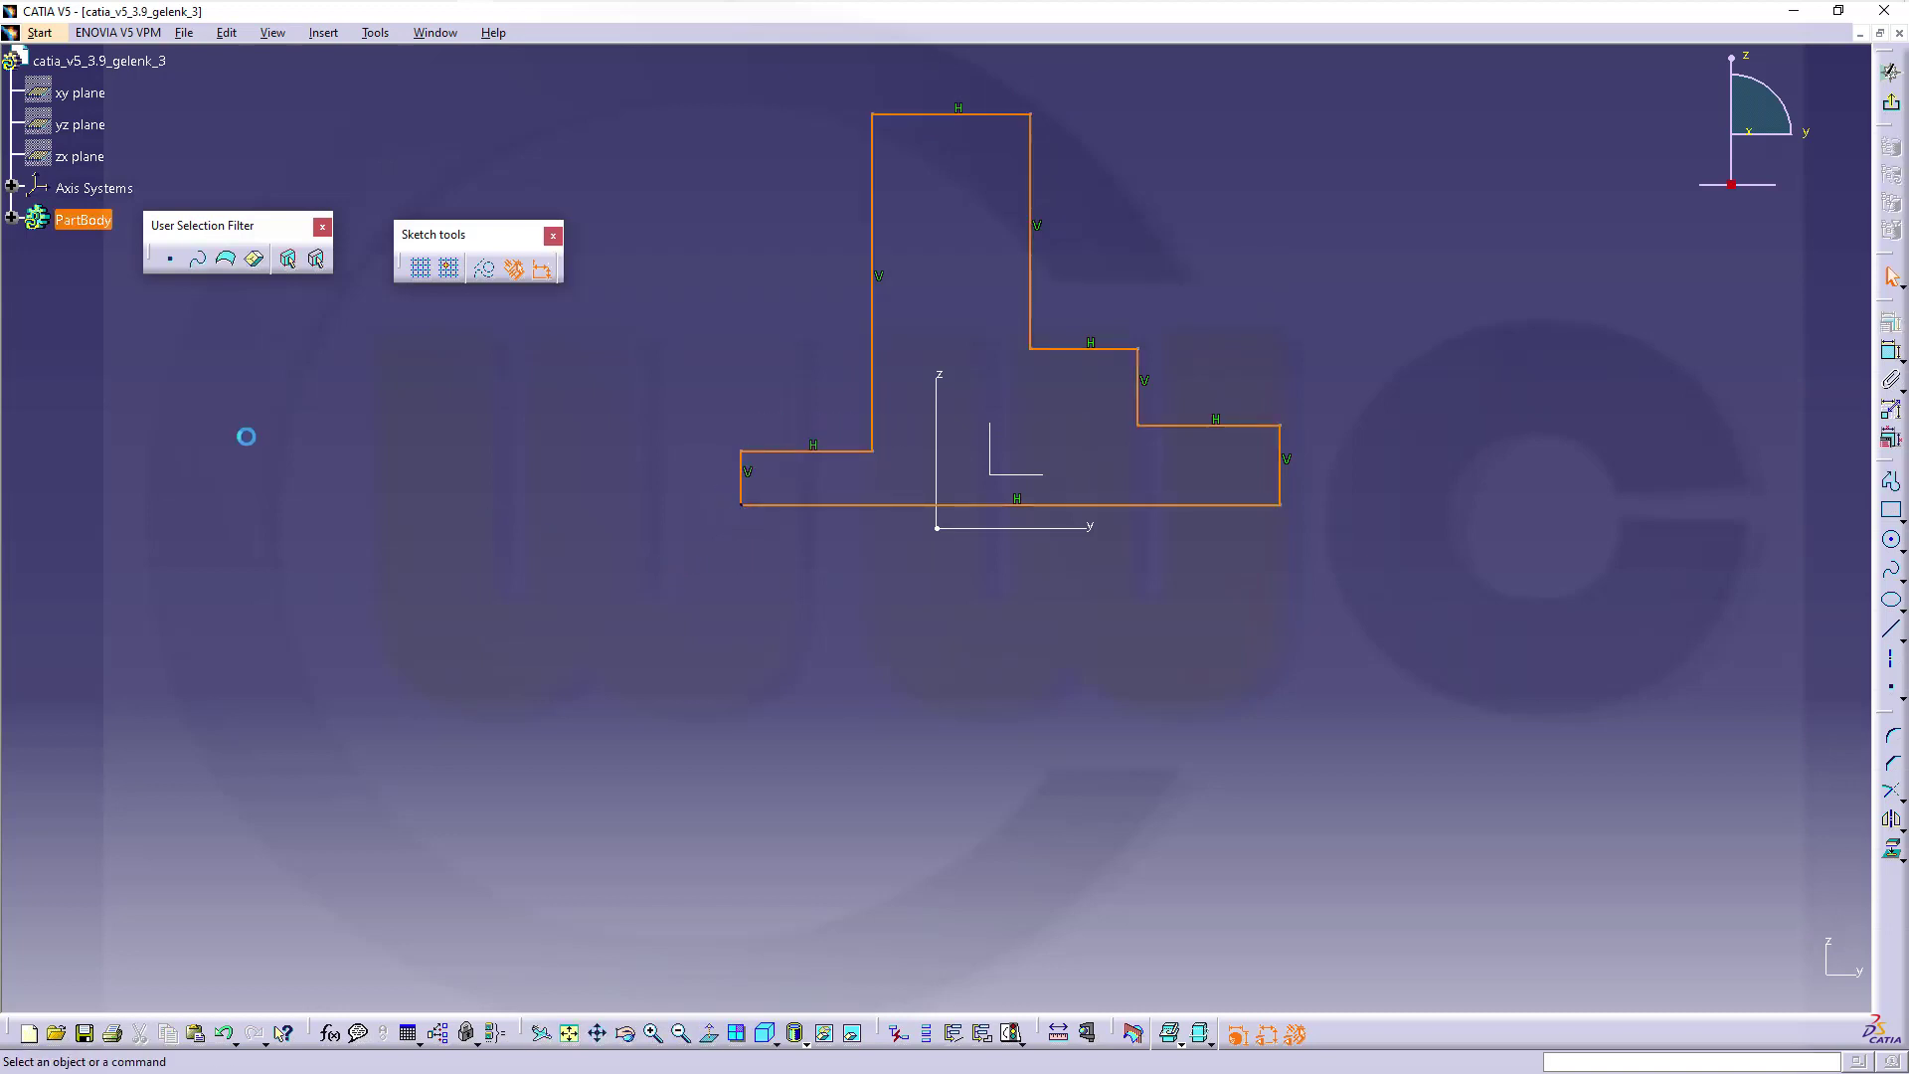
- Delete all the automatic Parallelism constraints under Sketch.1's Constraints
click(12, 273)
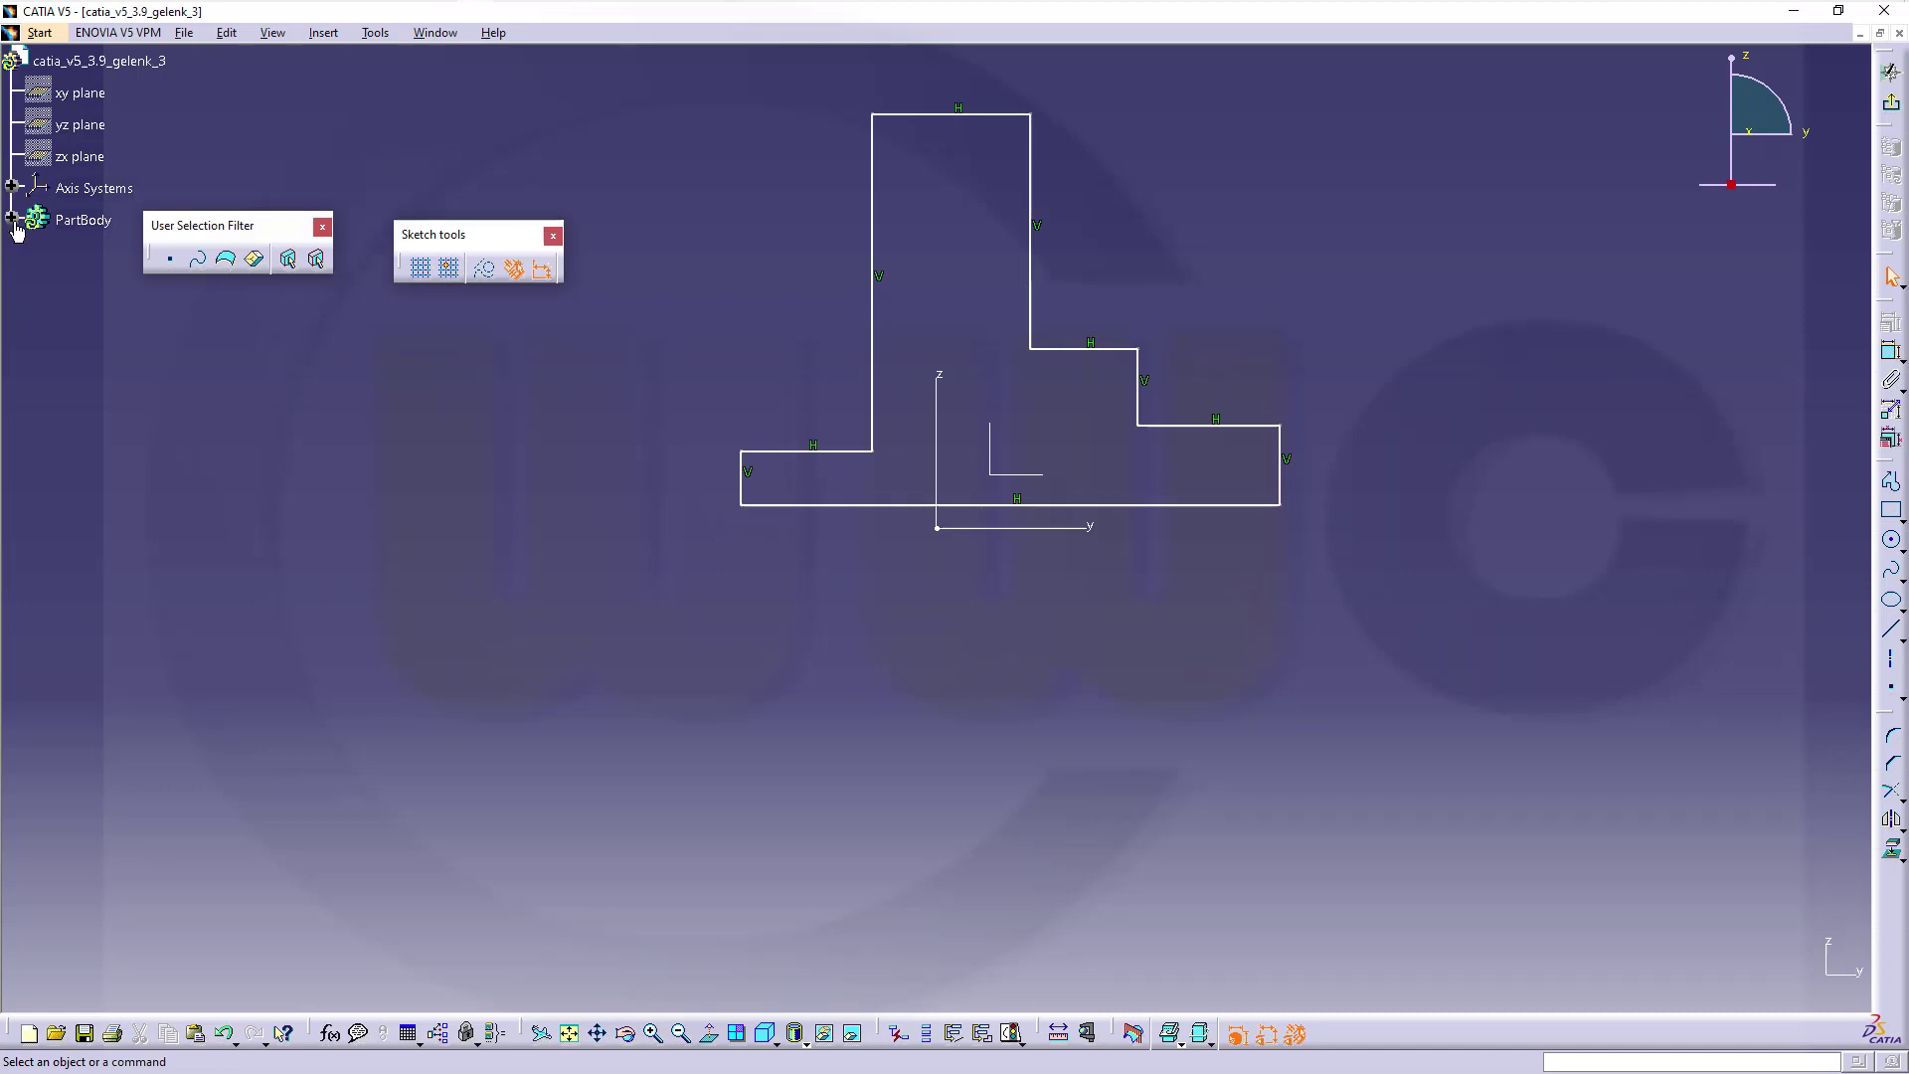
click(11, 218)
click(36, 252)
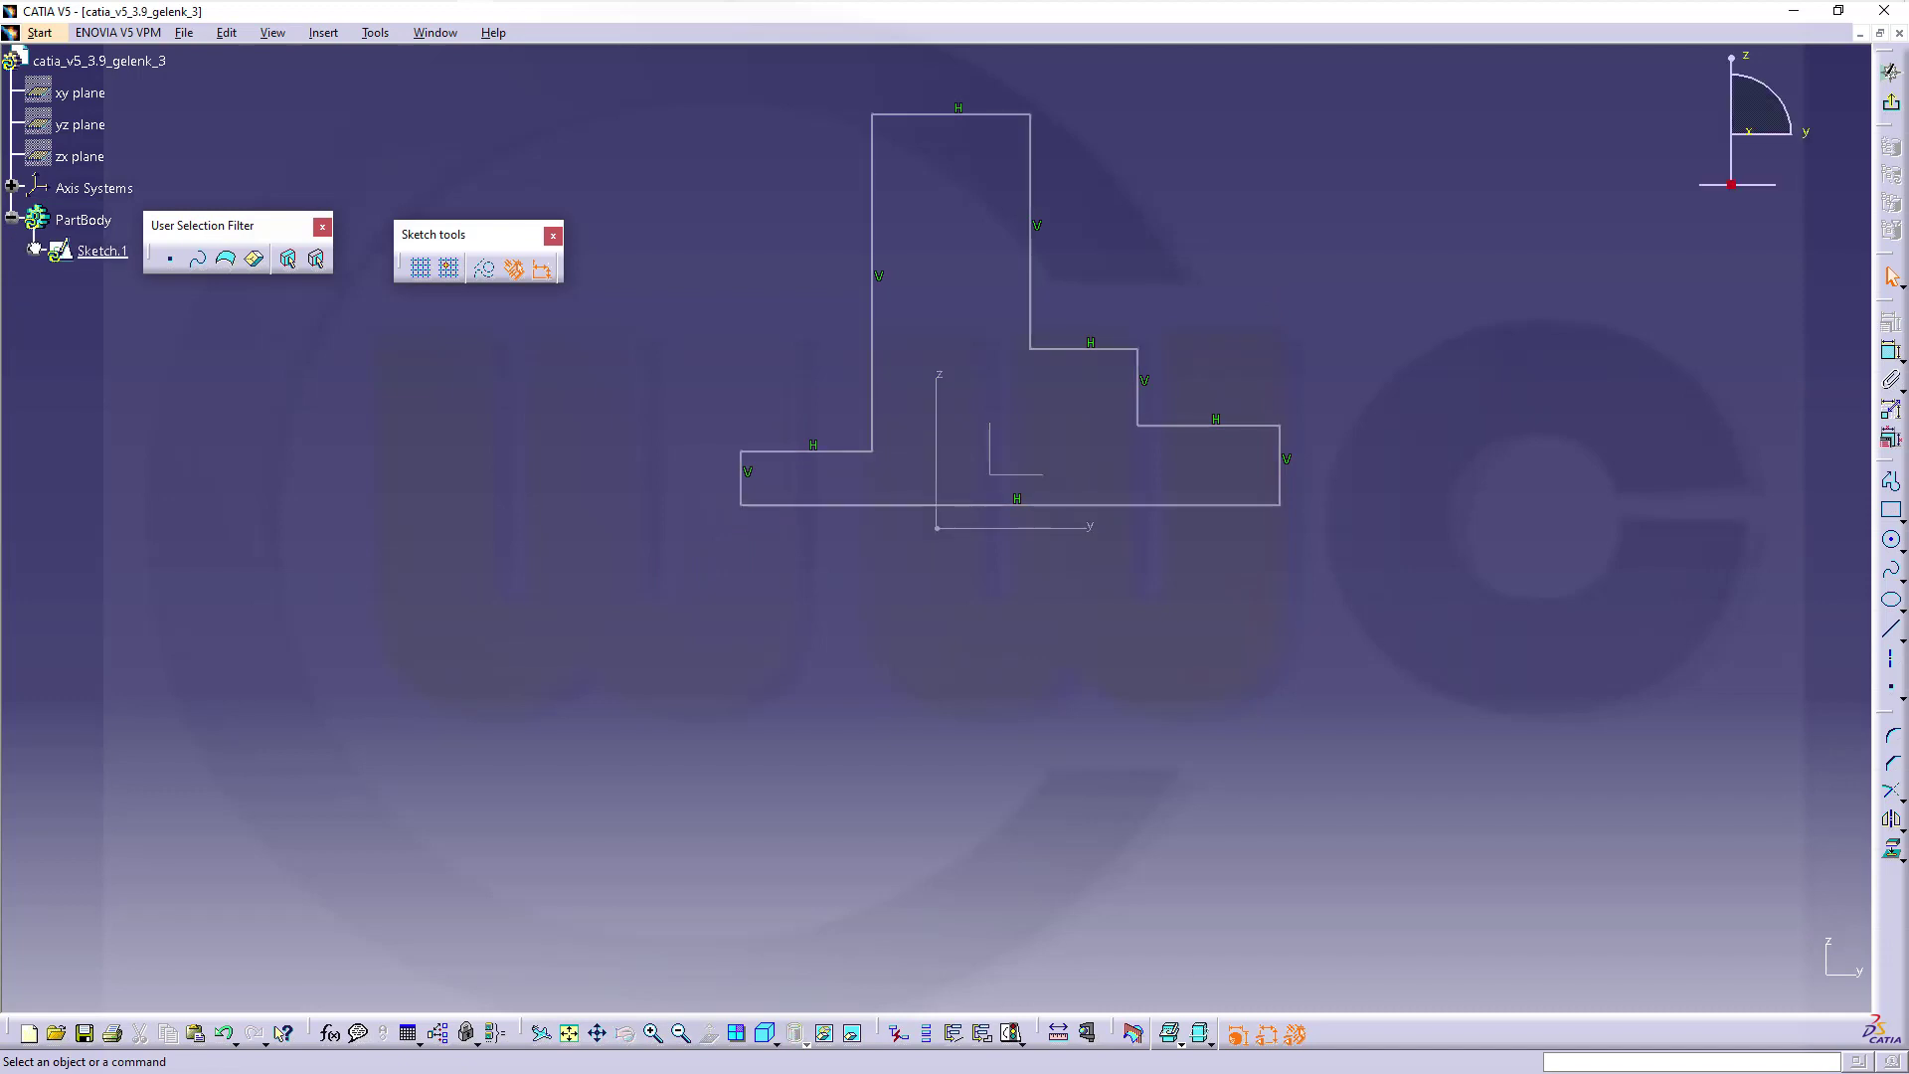
click(33, 252)
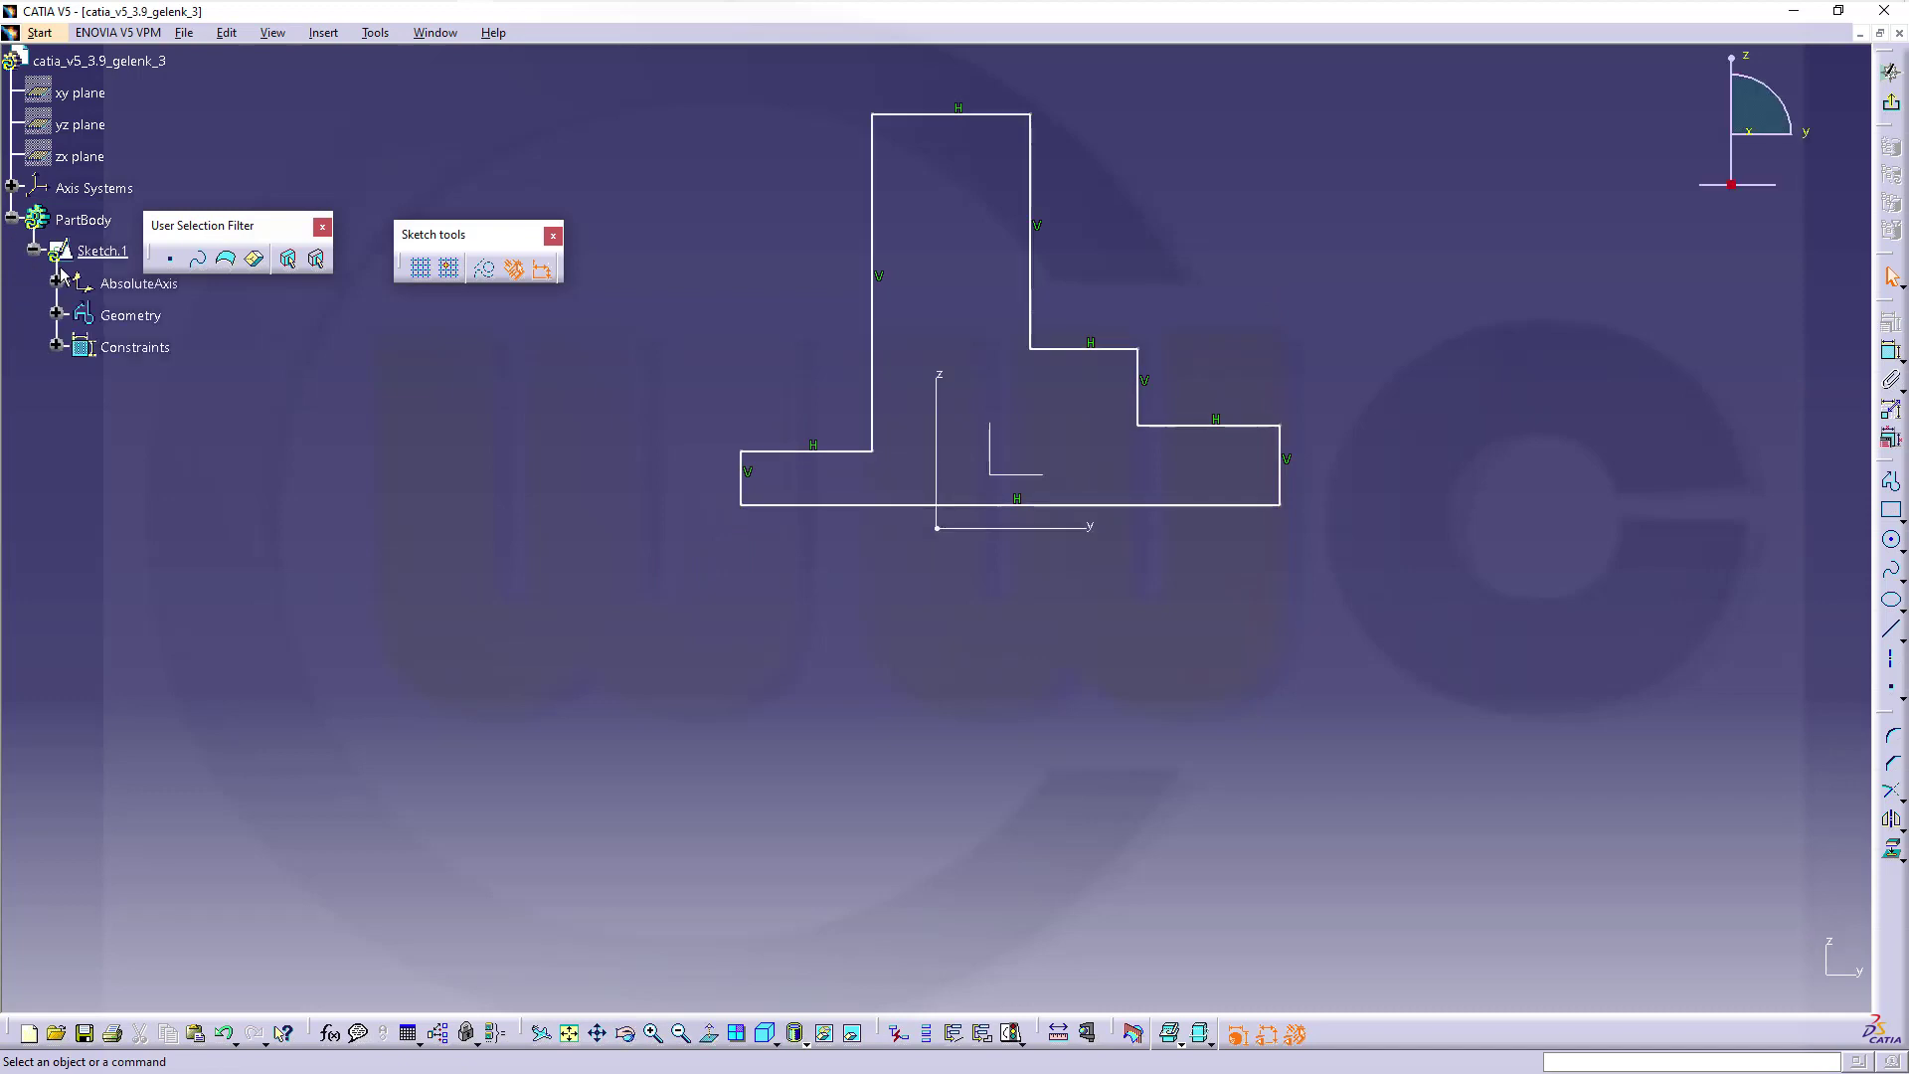
click(55, 346)
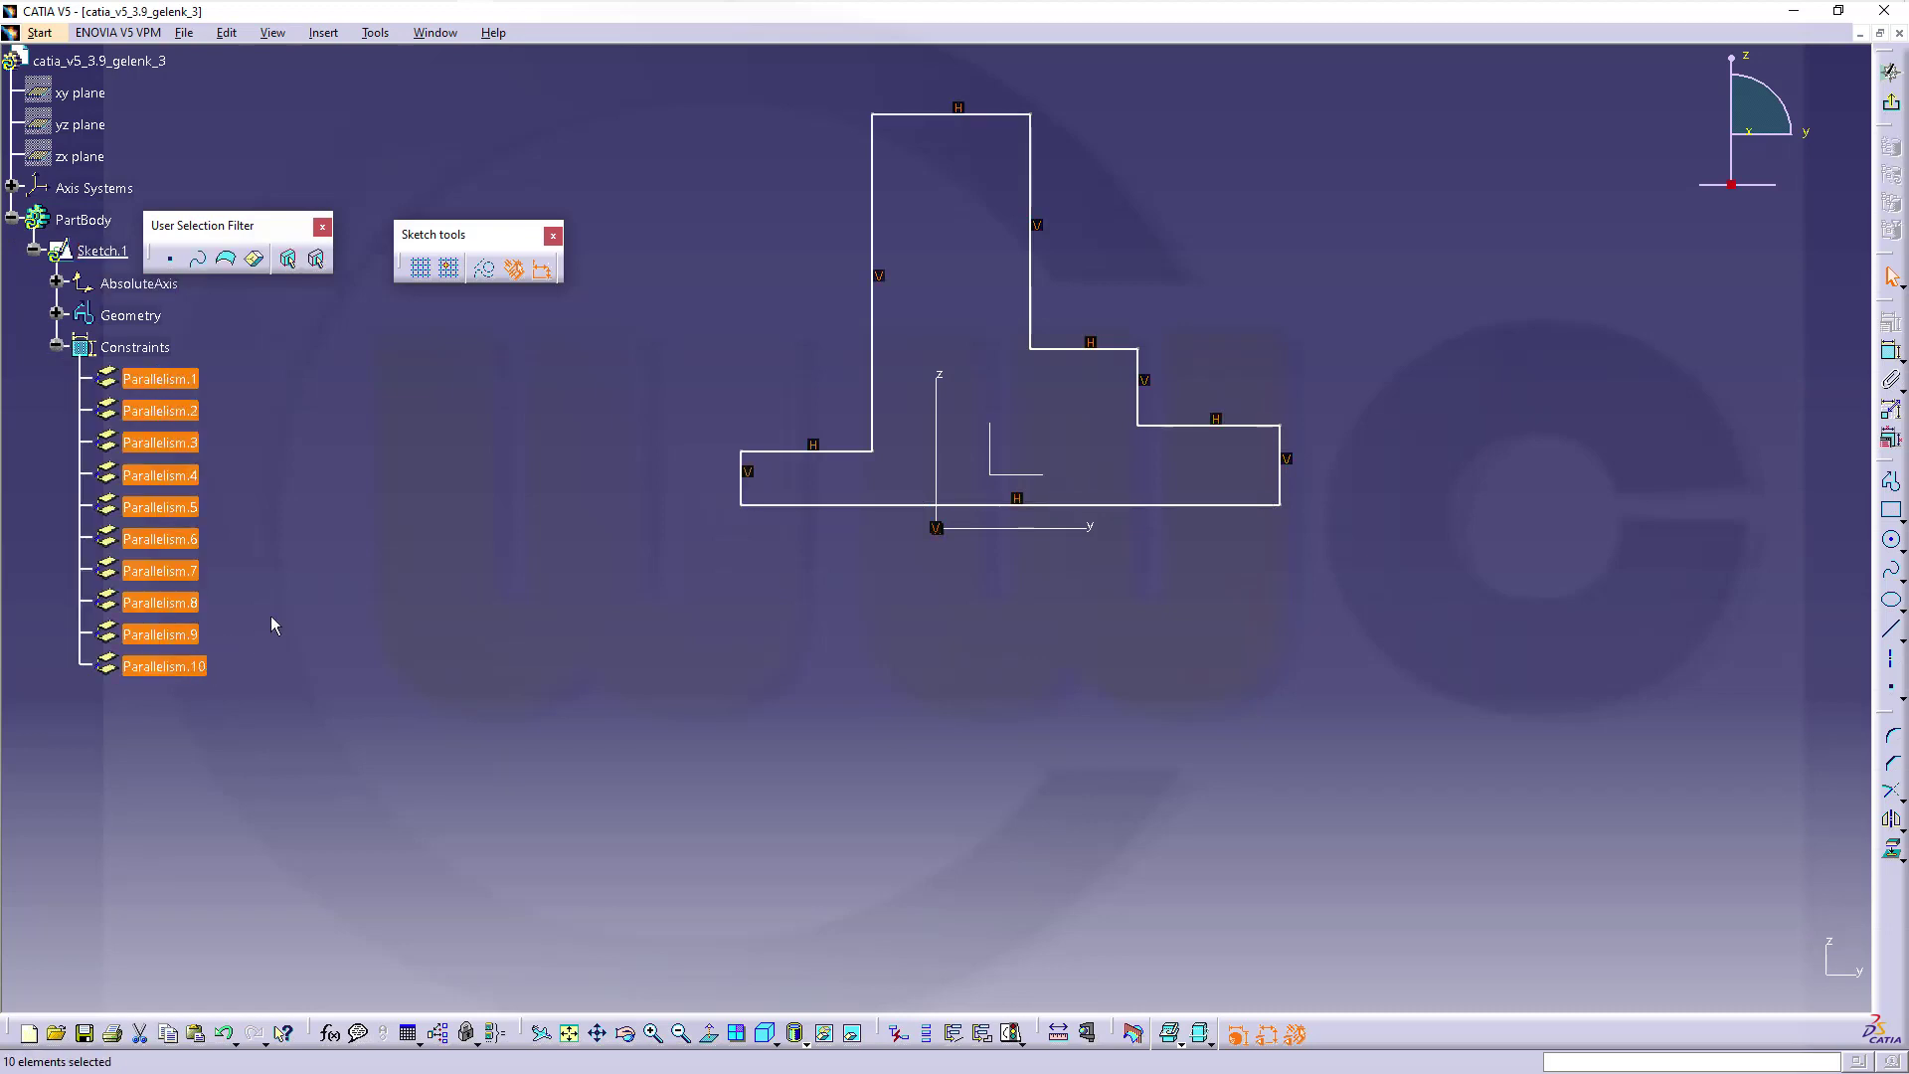
key(Delete)
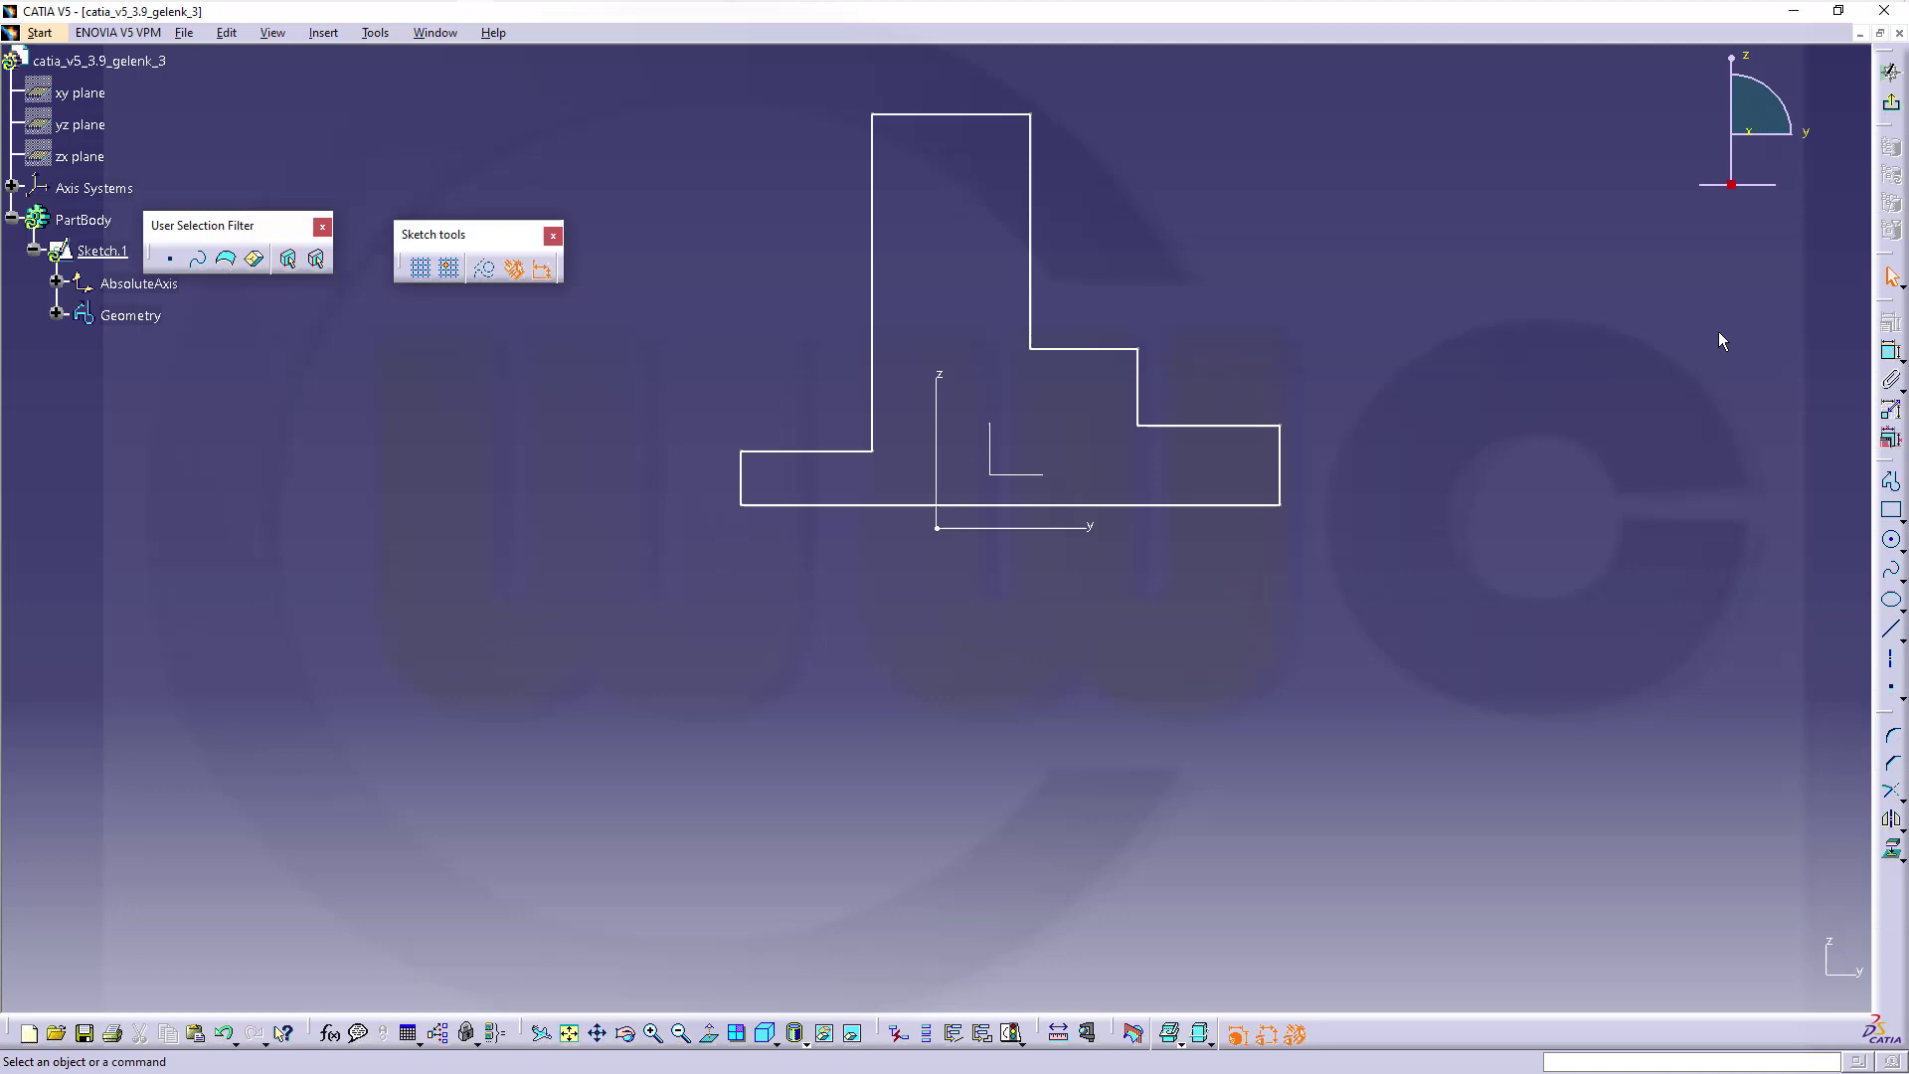
- Dimension the profile's overall width as 80
click(1893, 356)
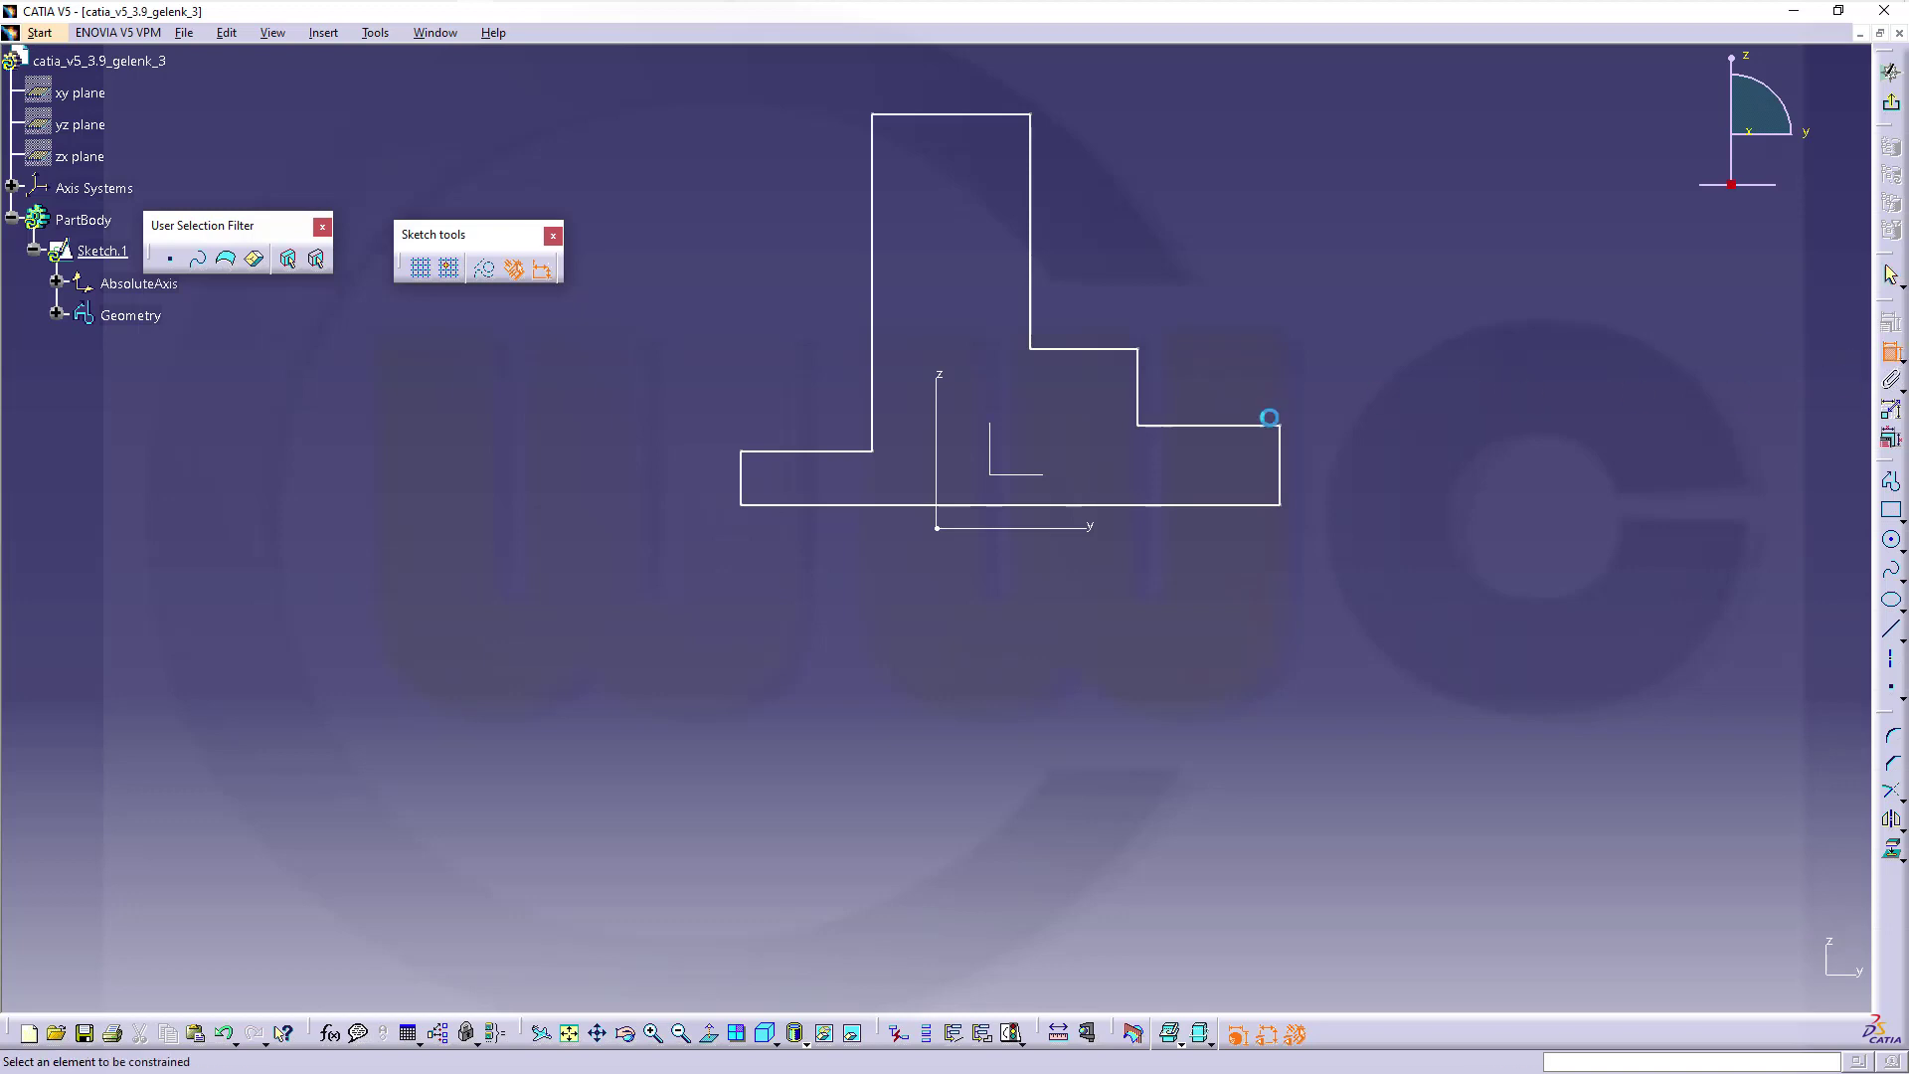
click(753, 491)
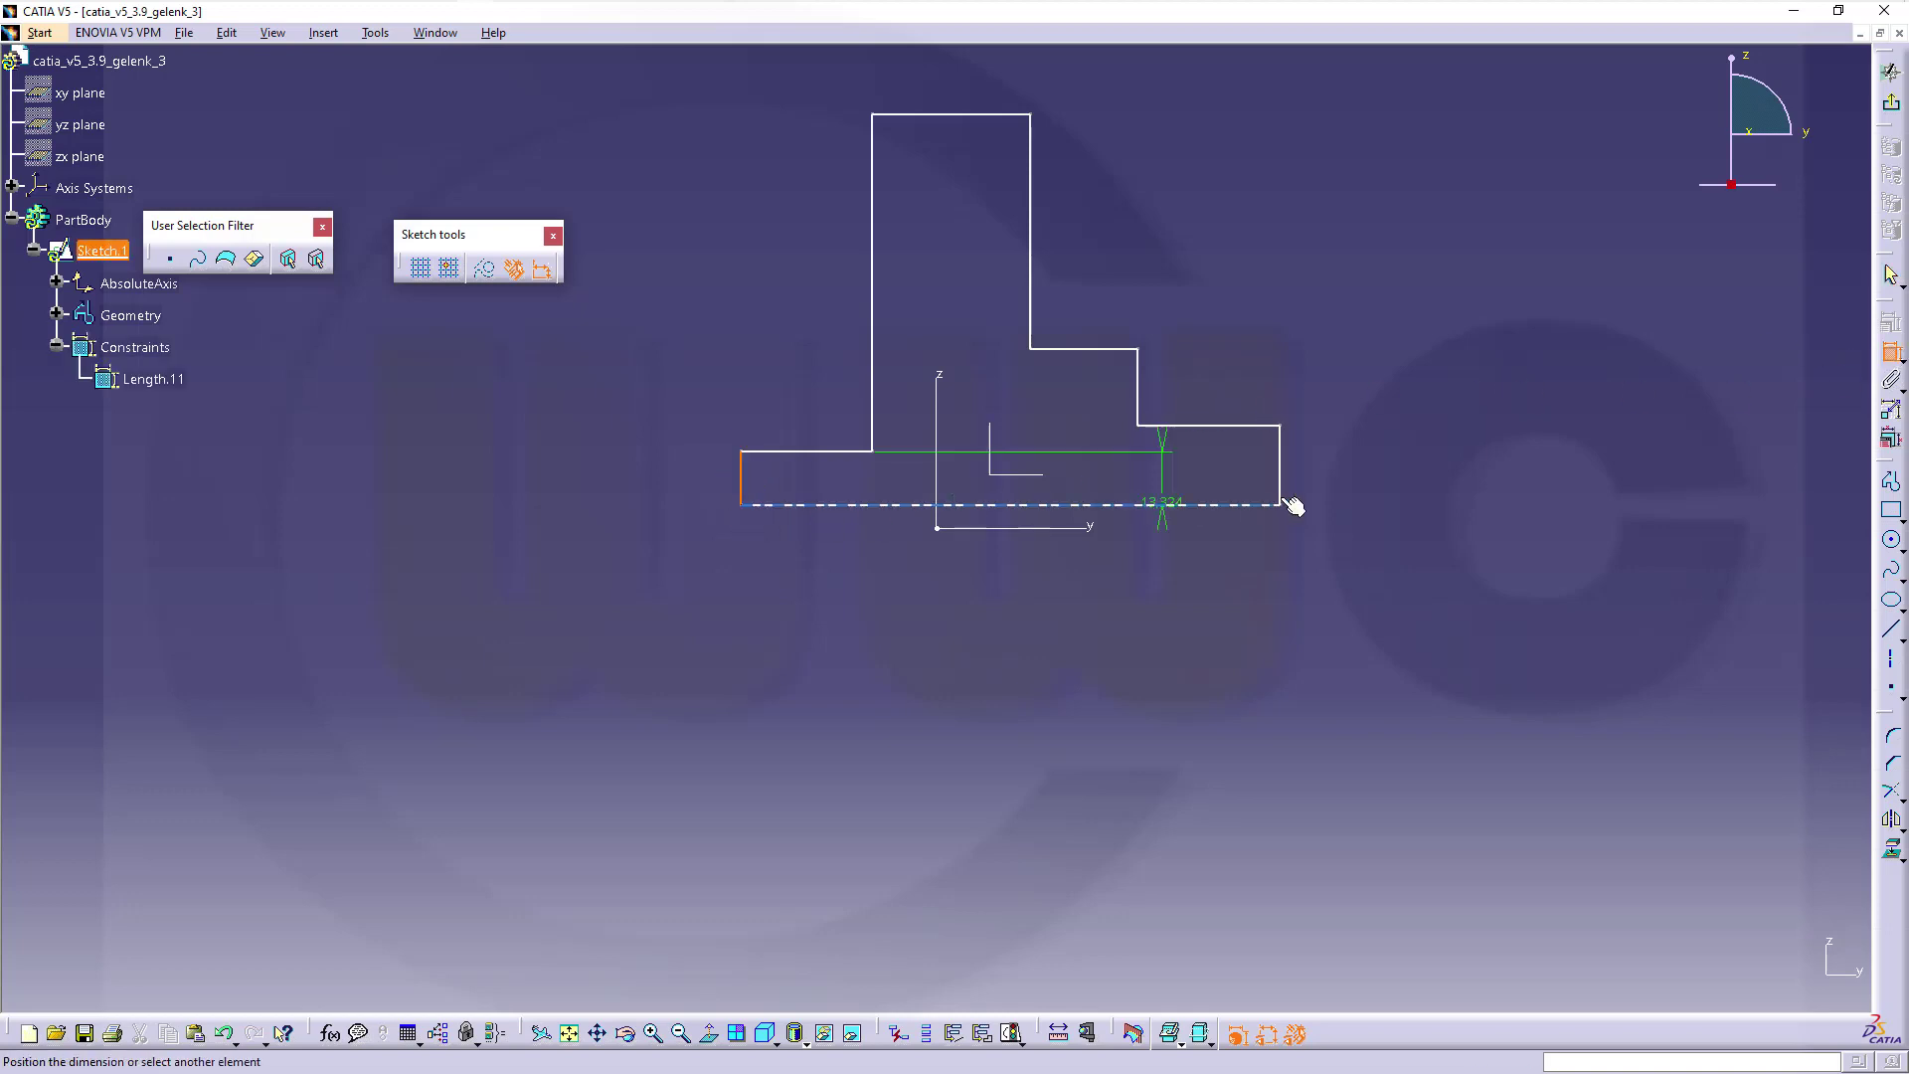
click(1283, 487)
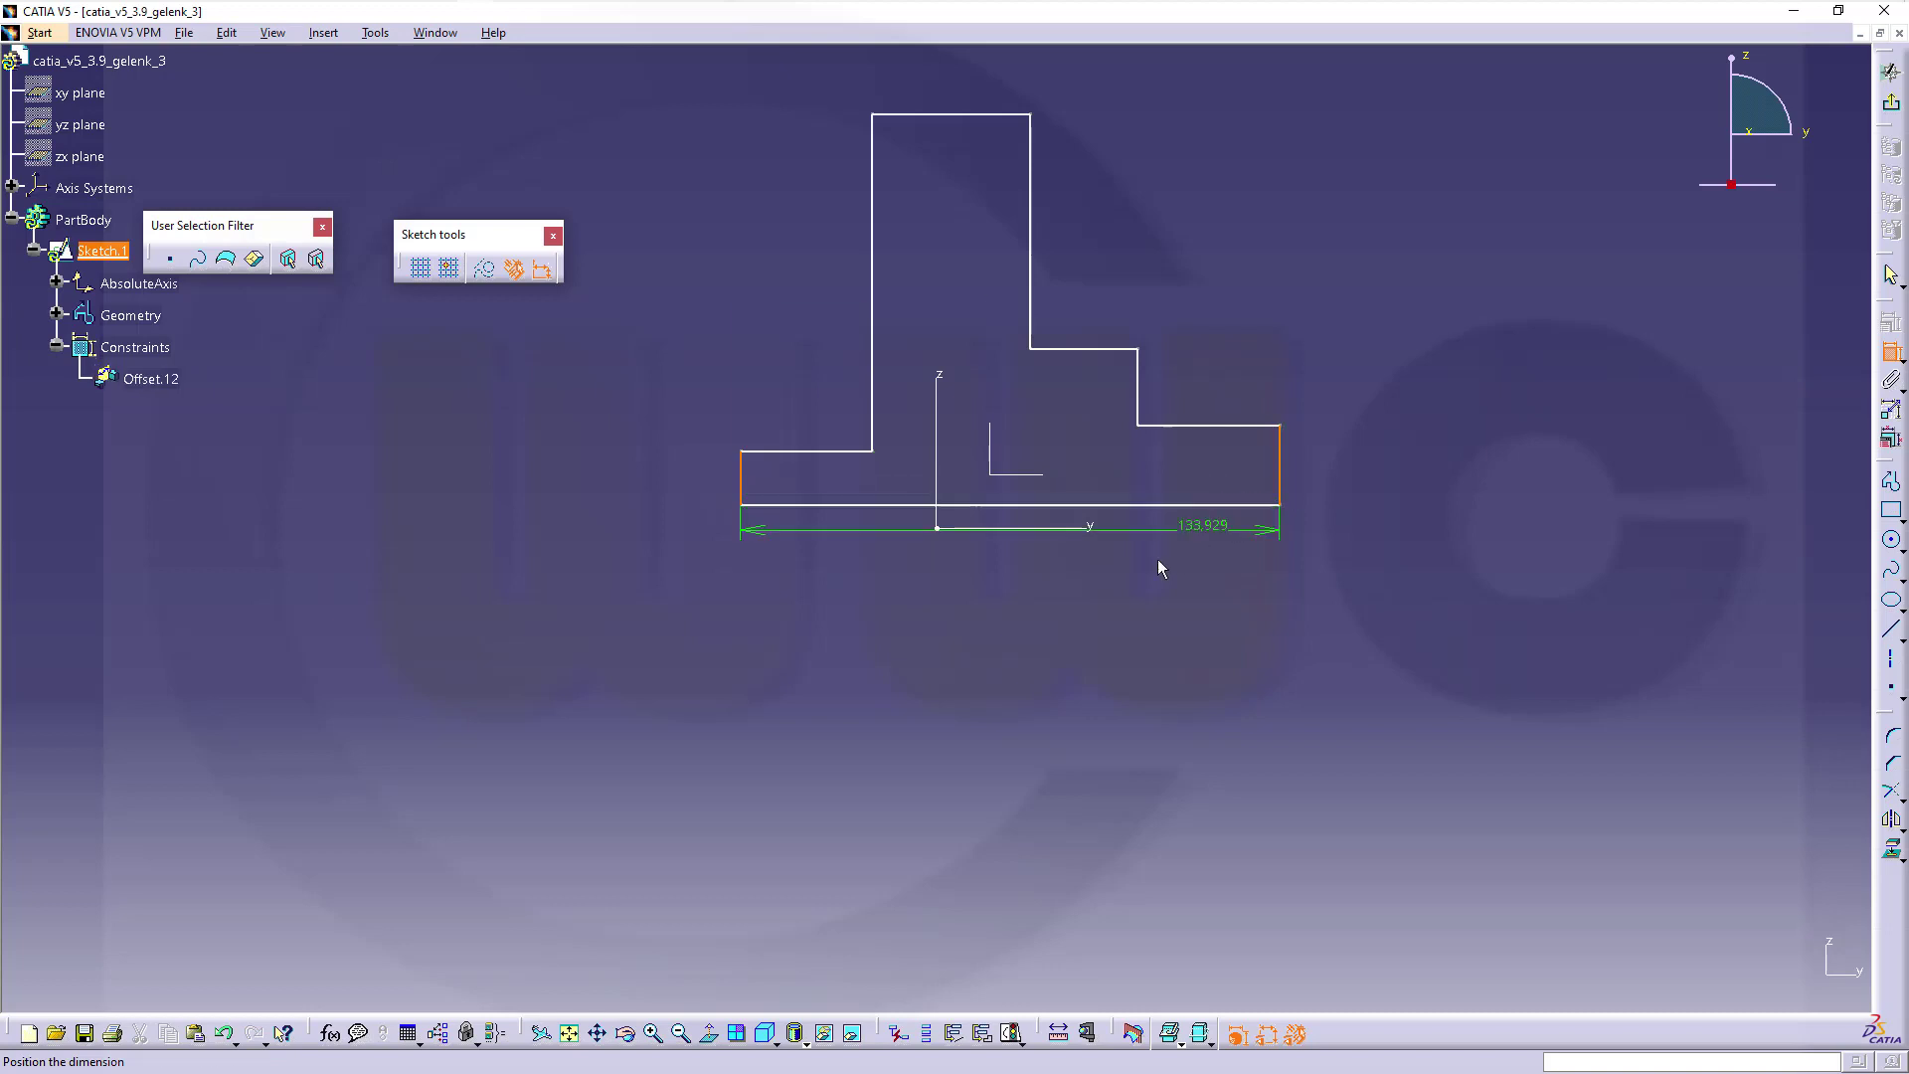
click(1133, 577)
double_click(1135, 575)
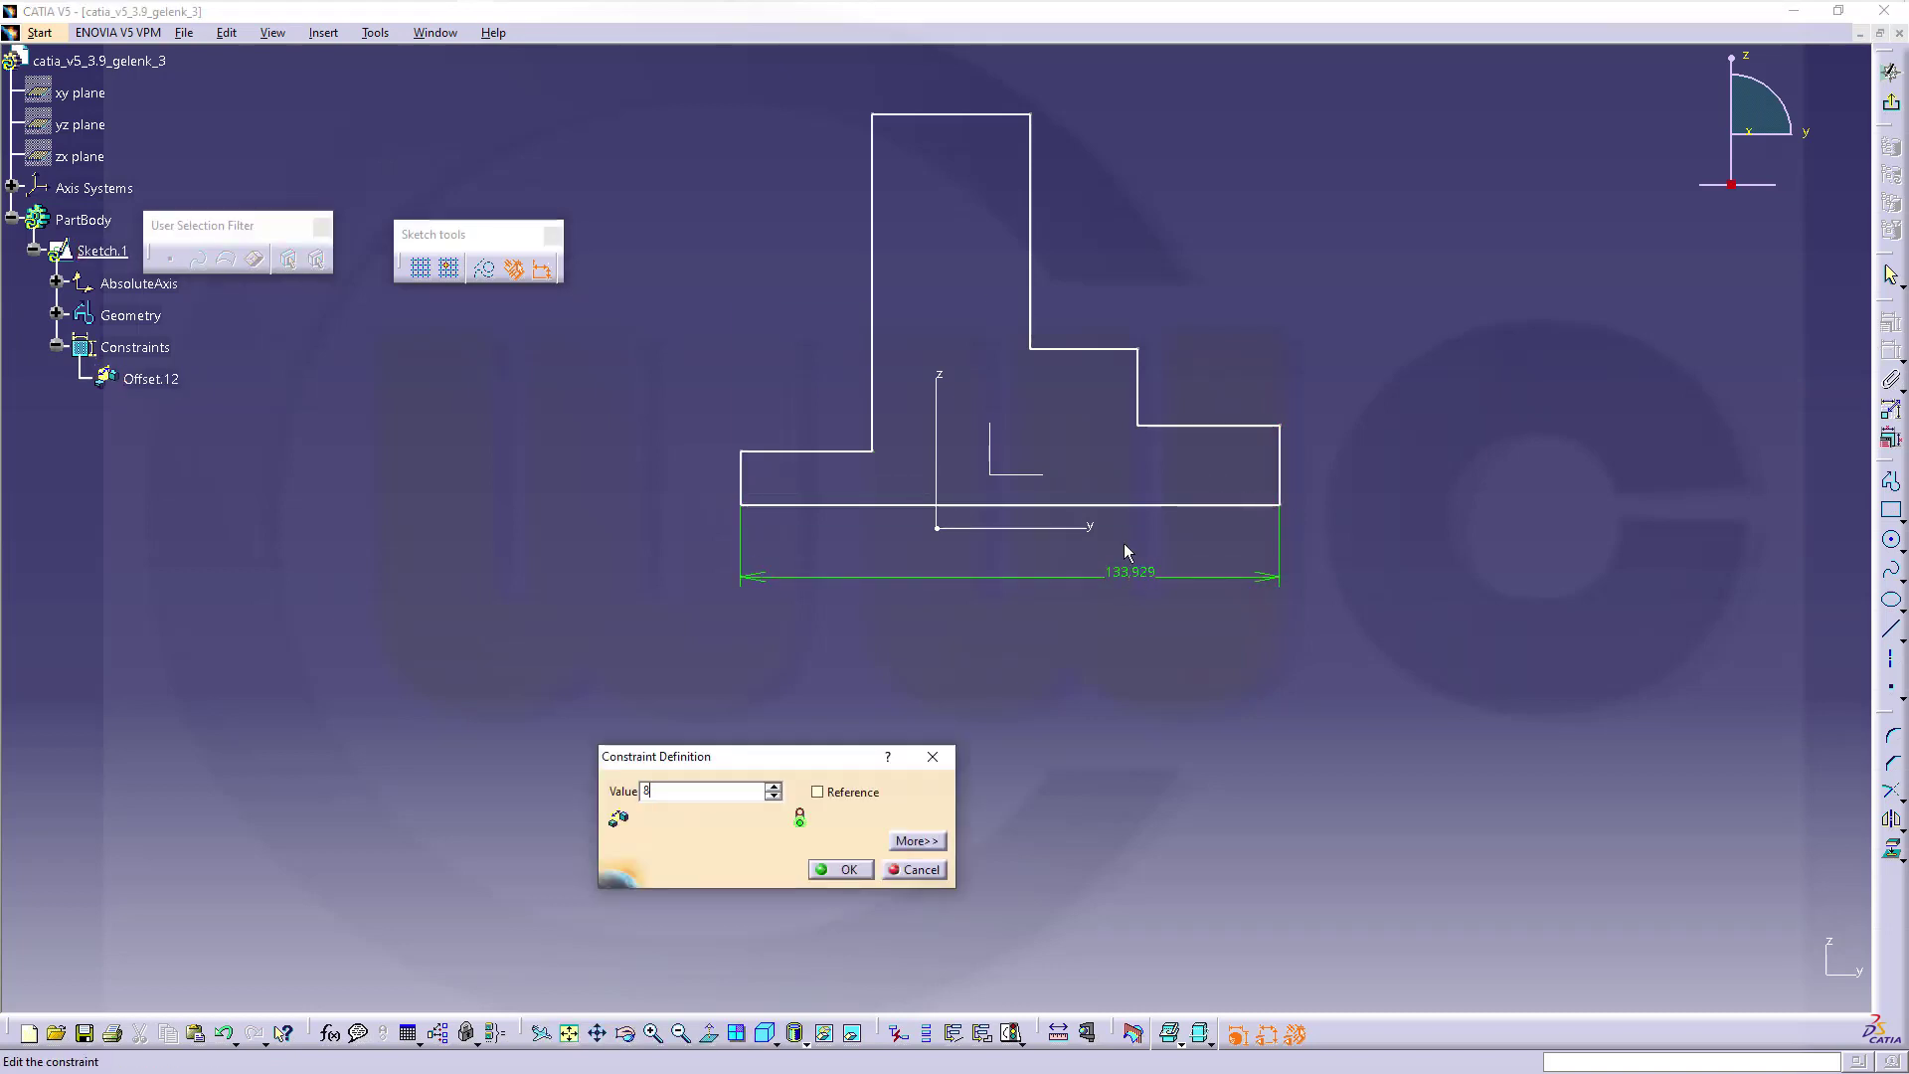
key(Return)
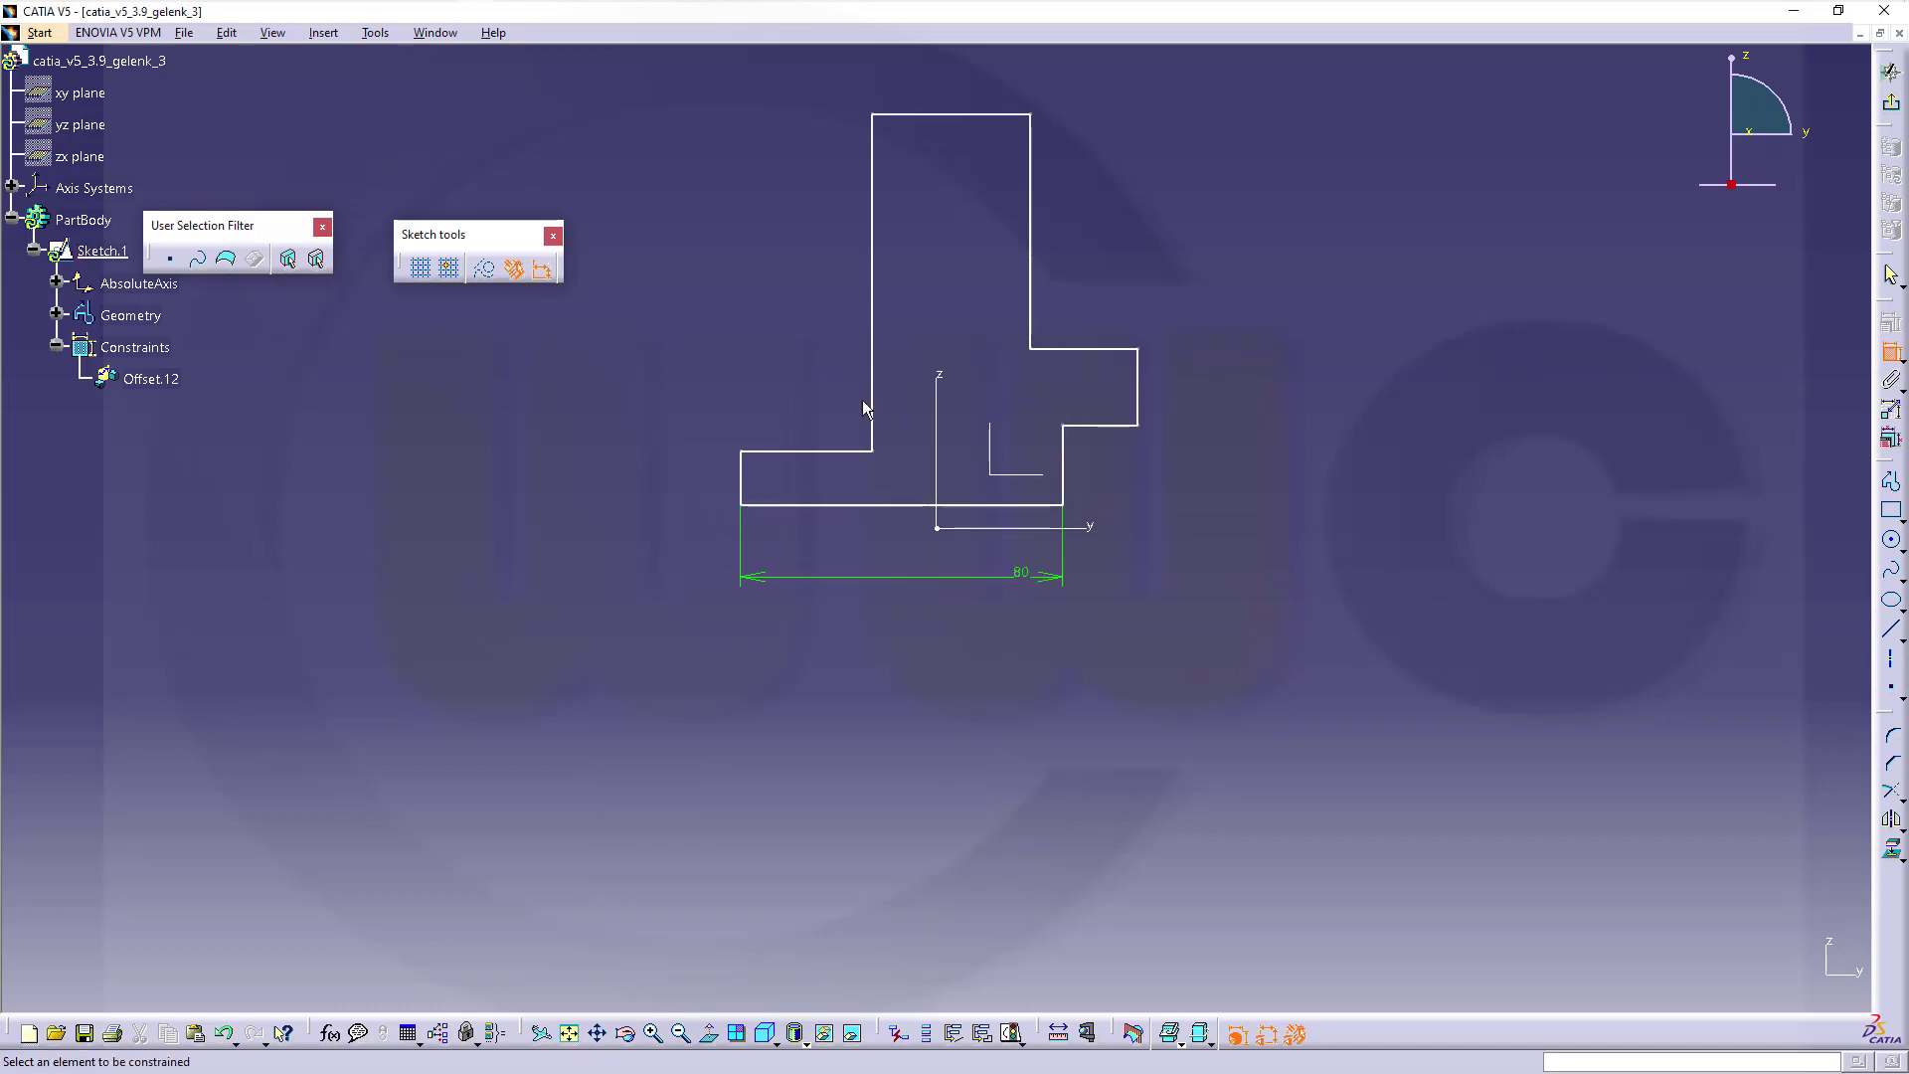
- Set the left ledge width to 6 mm
click(746, 483)
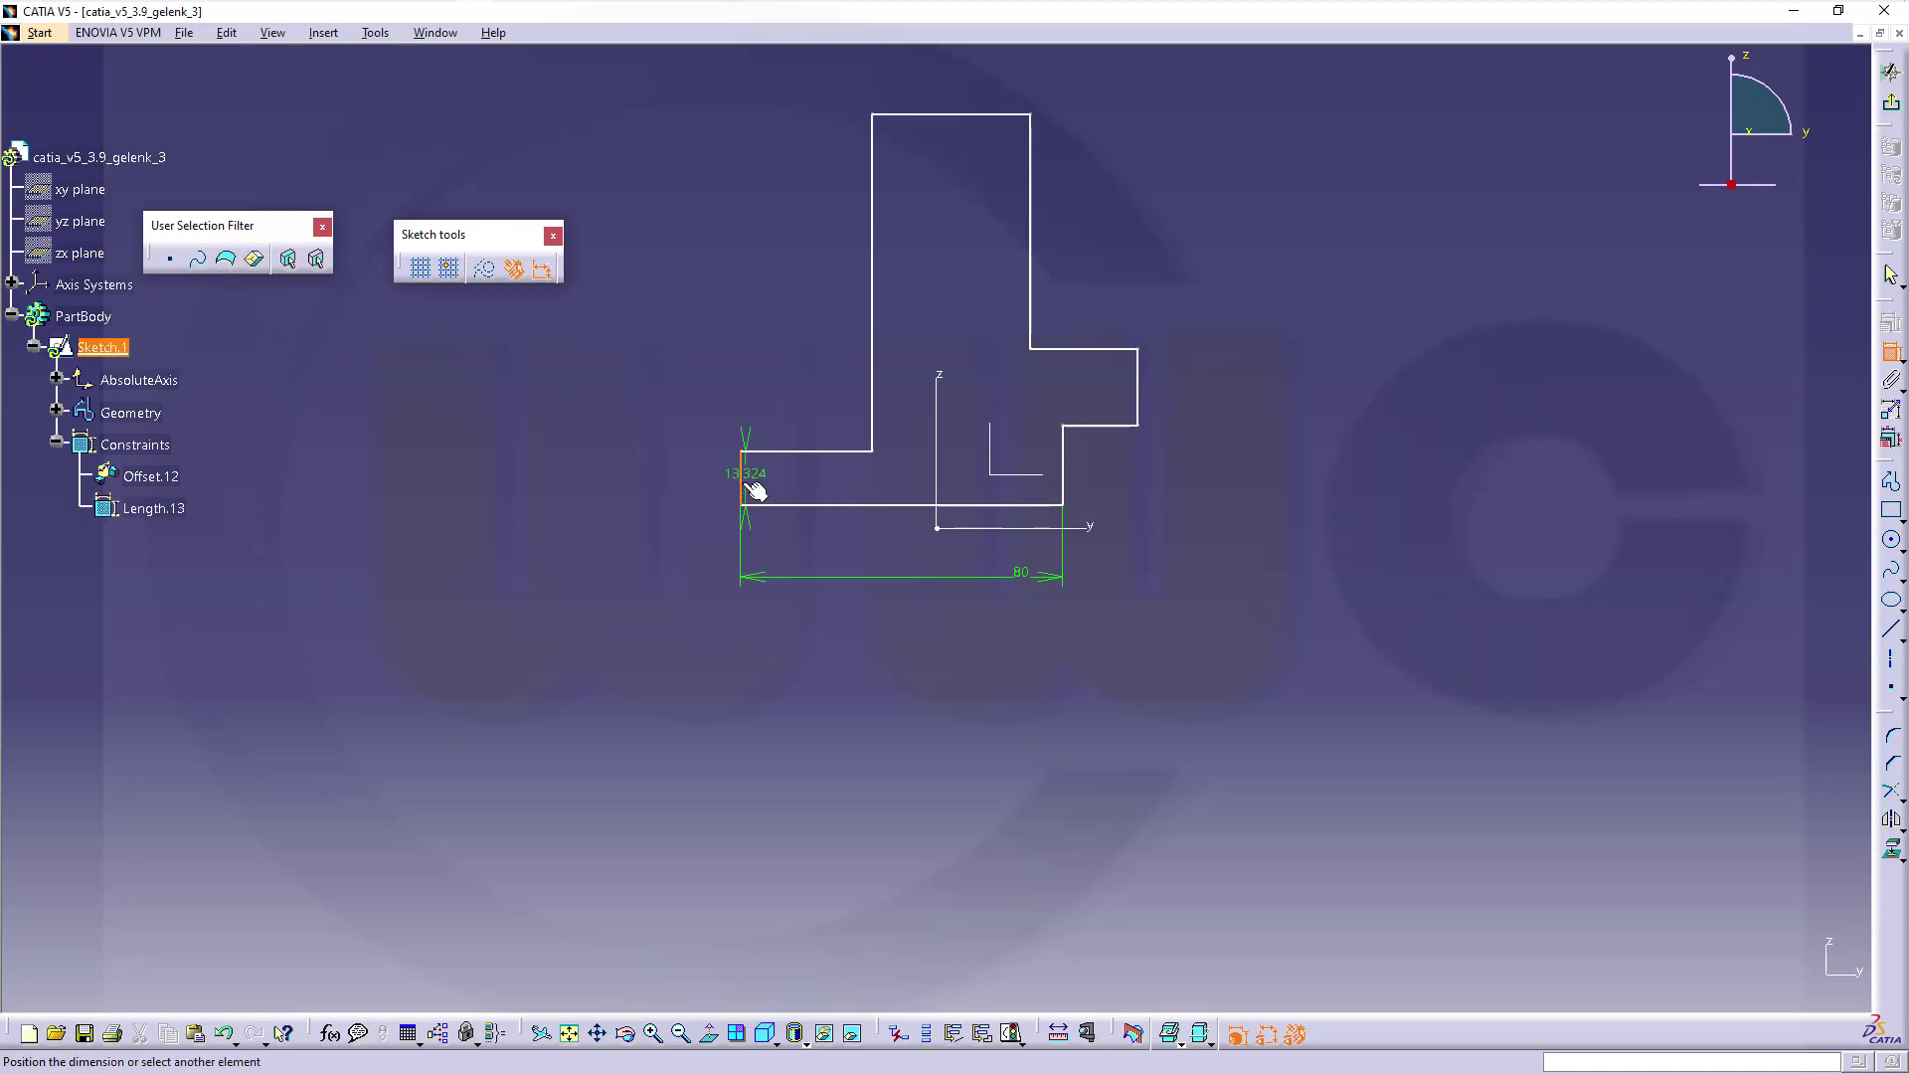
click(874, 394)
click(845, 418)
text(6)
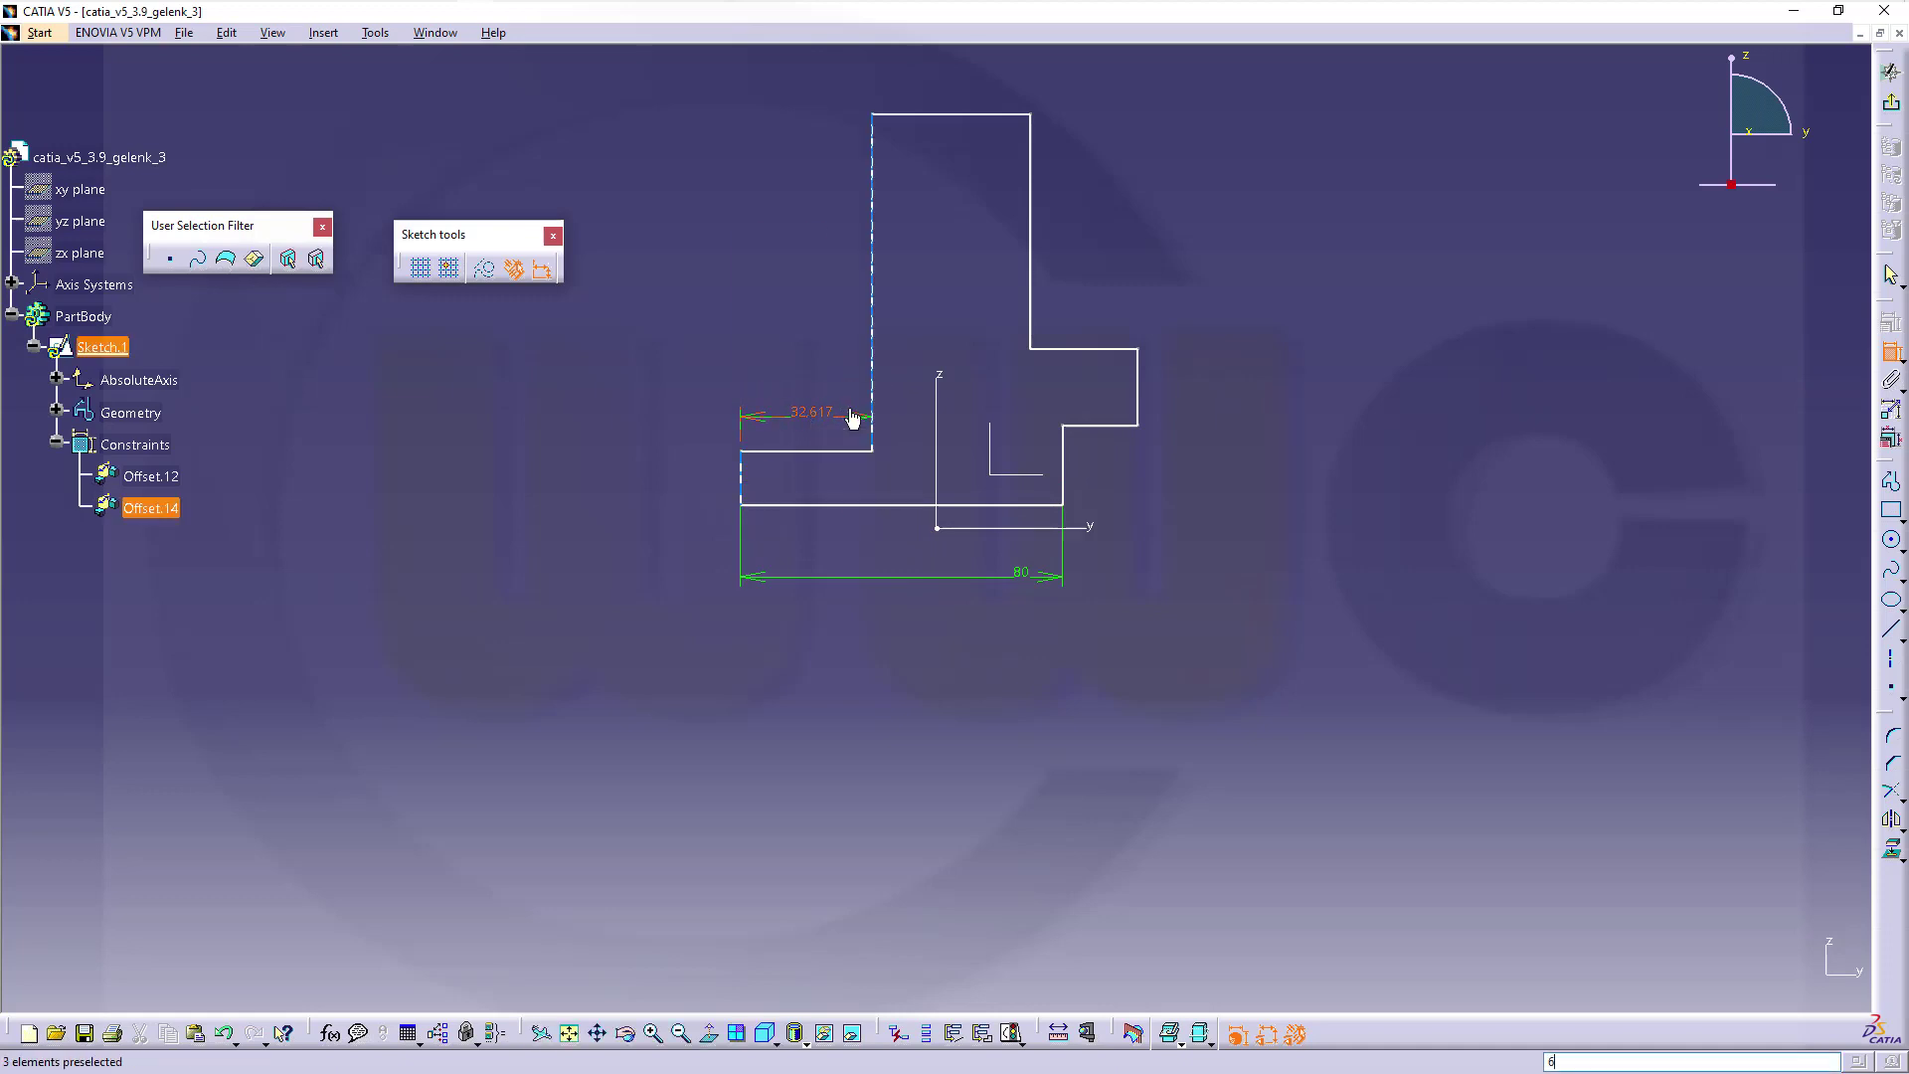
key(Return)
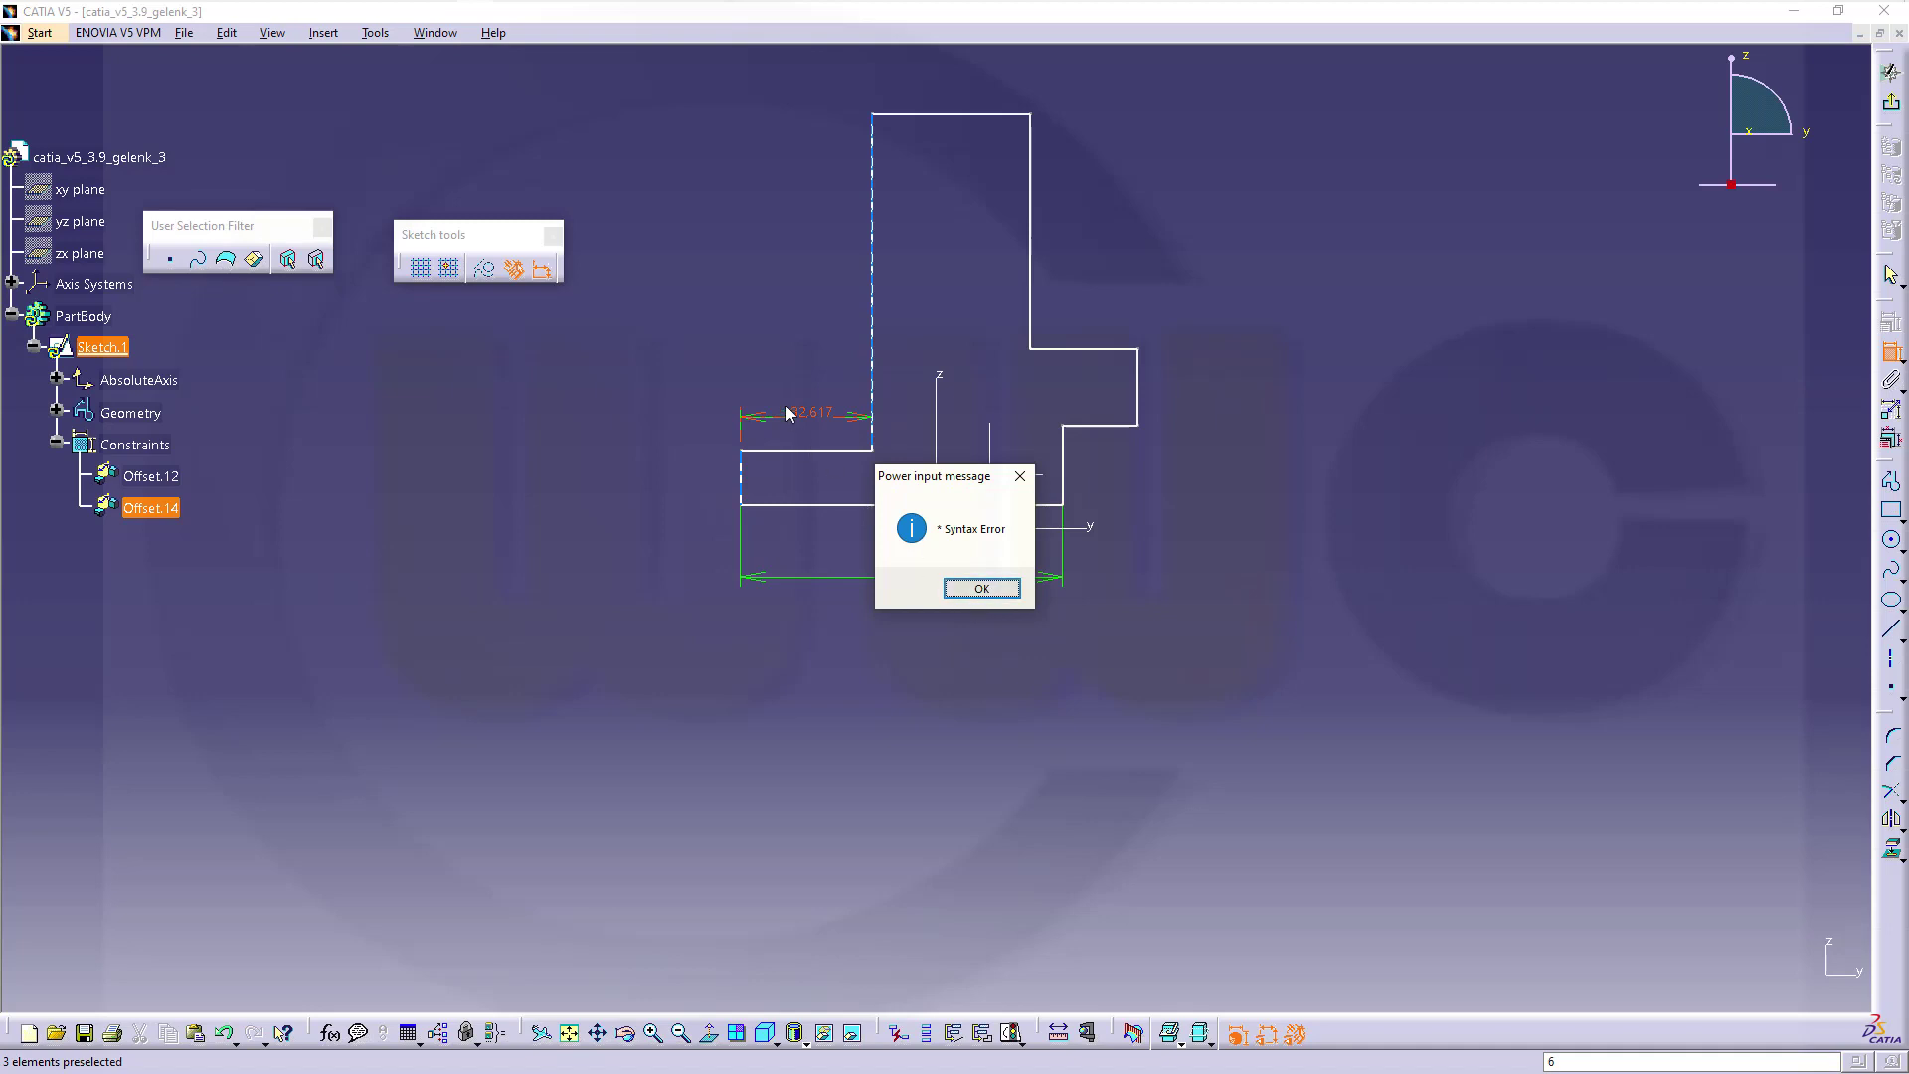
click(1004, 590)
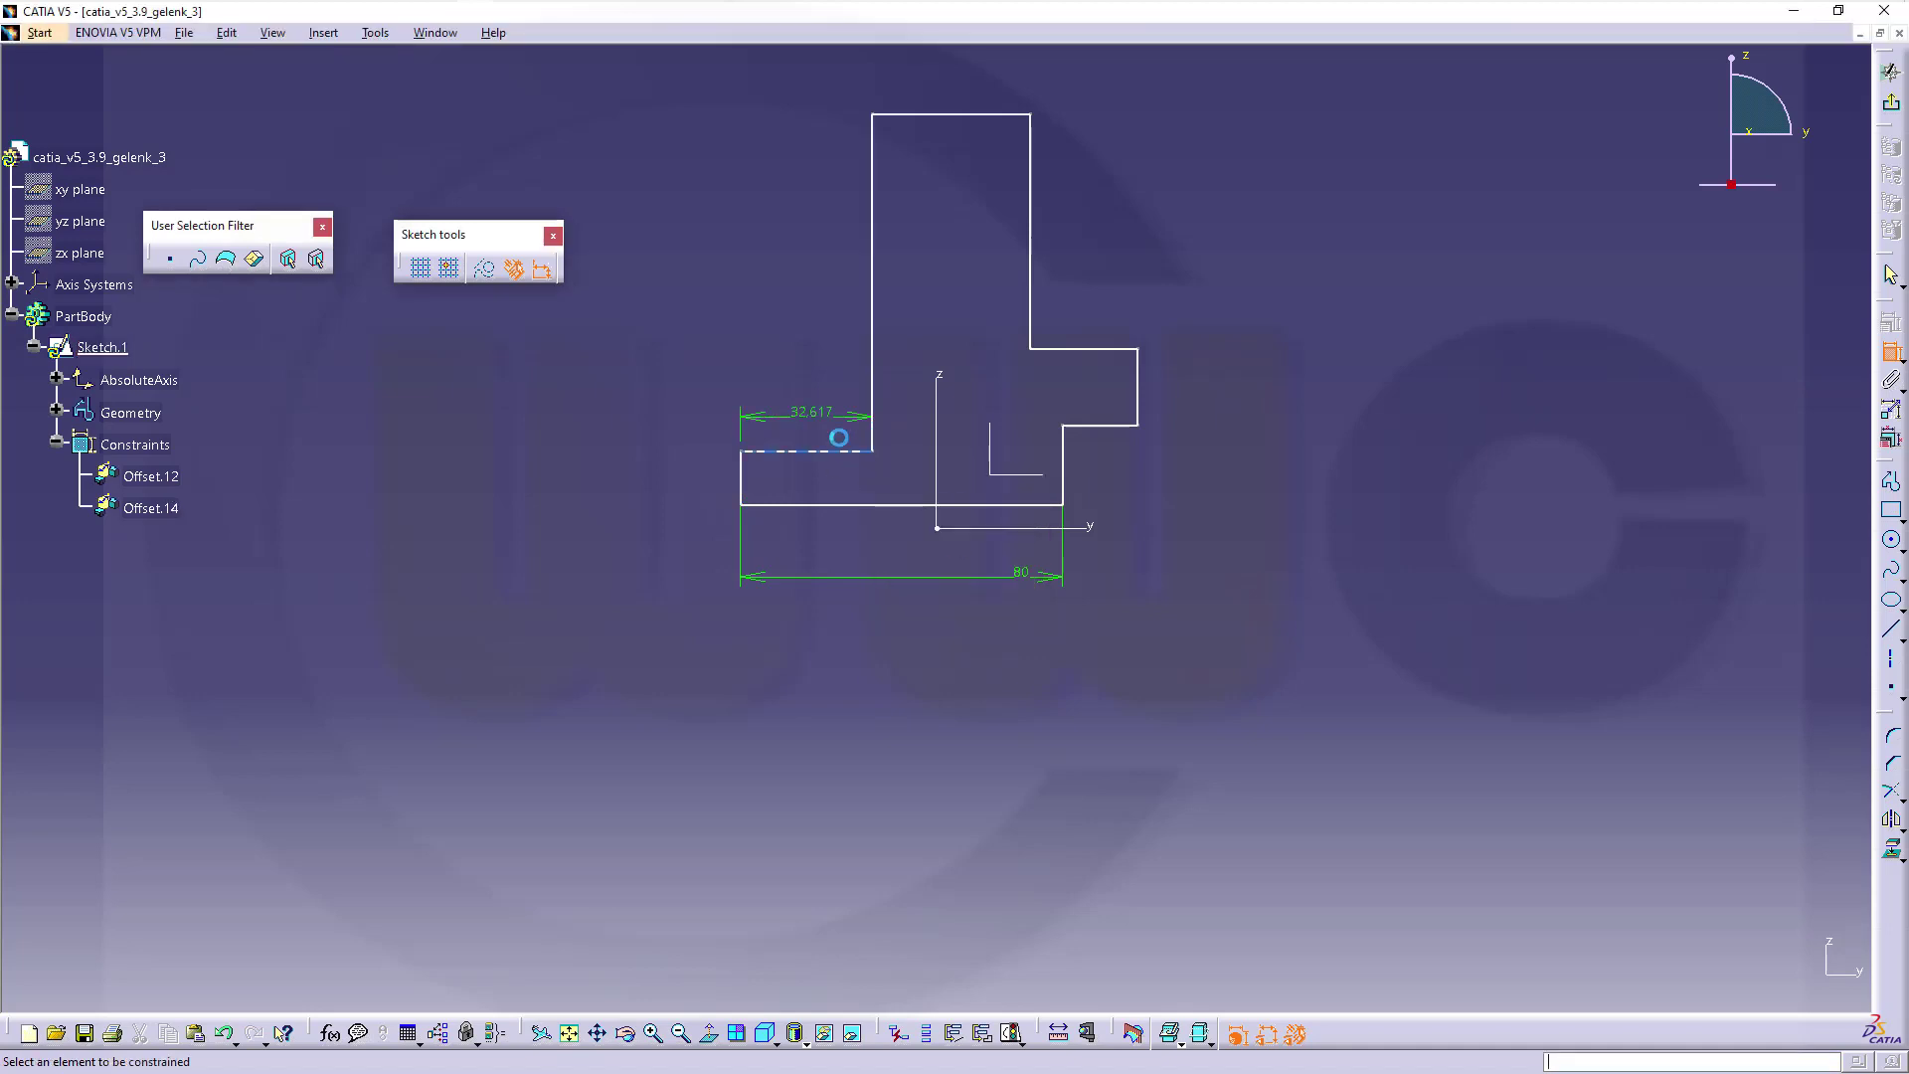
double_click(820, 415)
text(6)
key(Return)
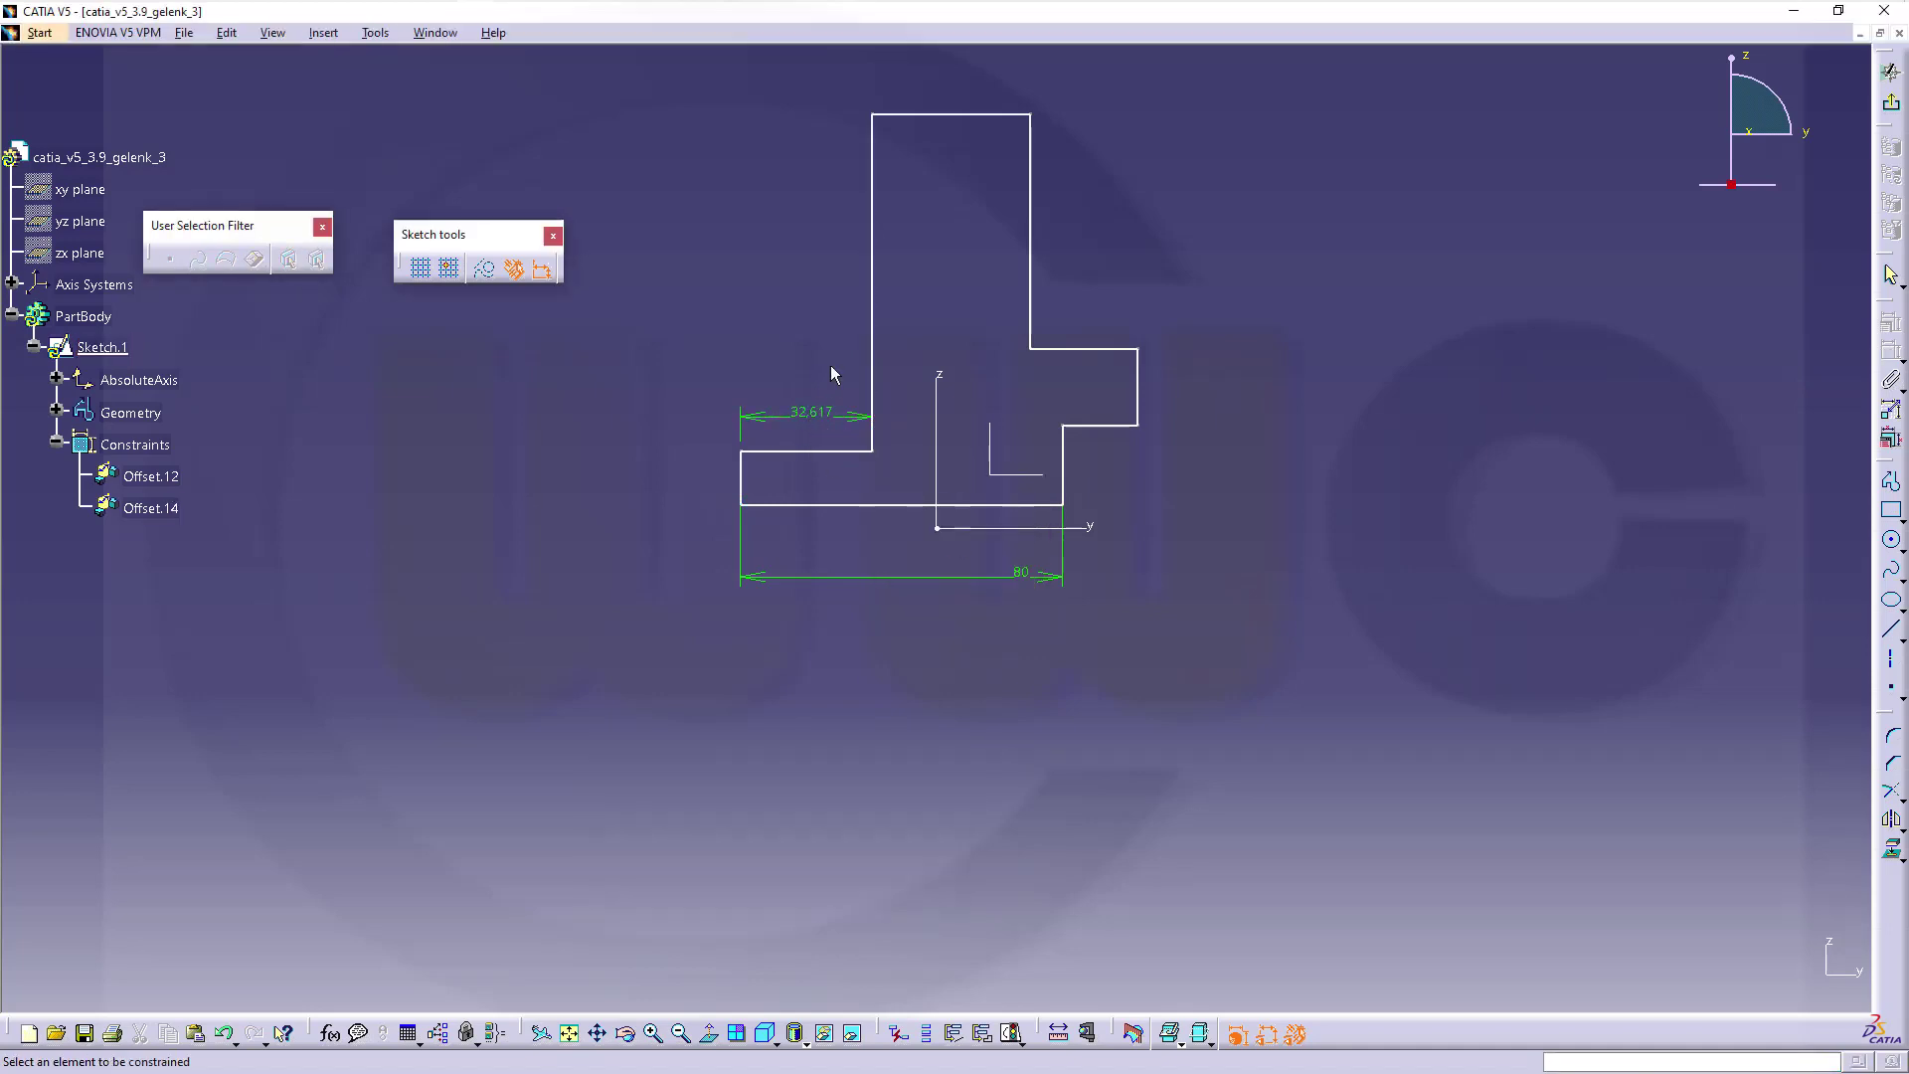
- Set the upright width to 24 mm
click(768, 233)
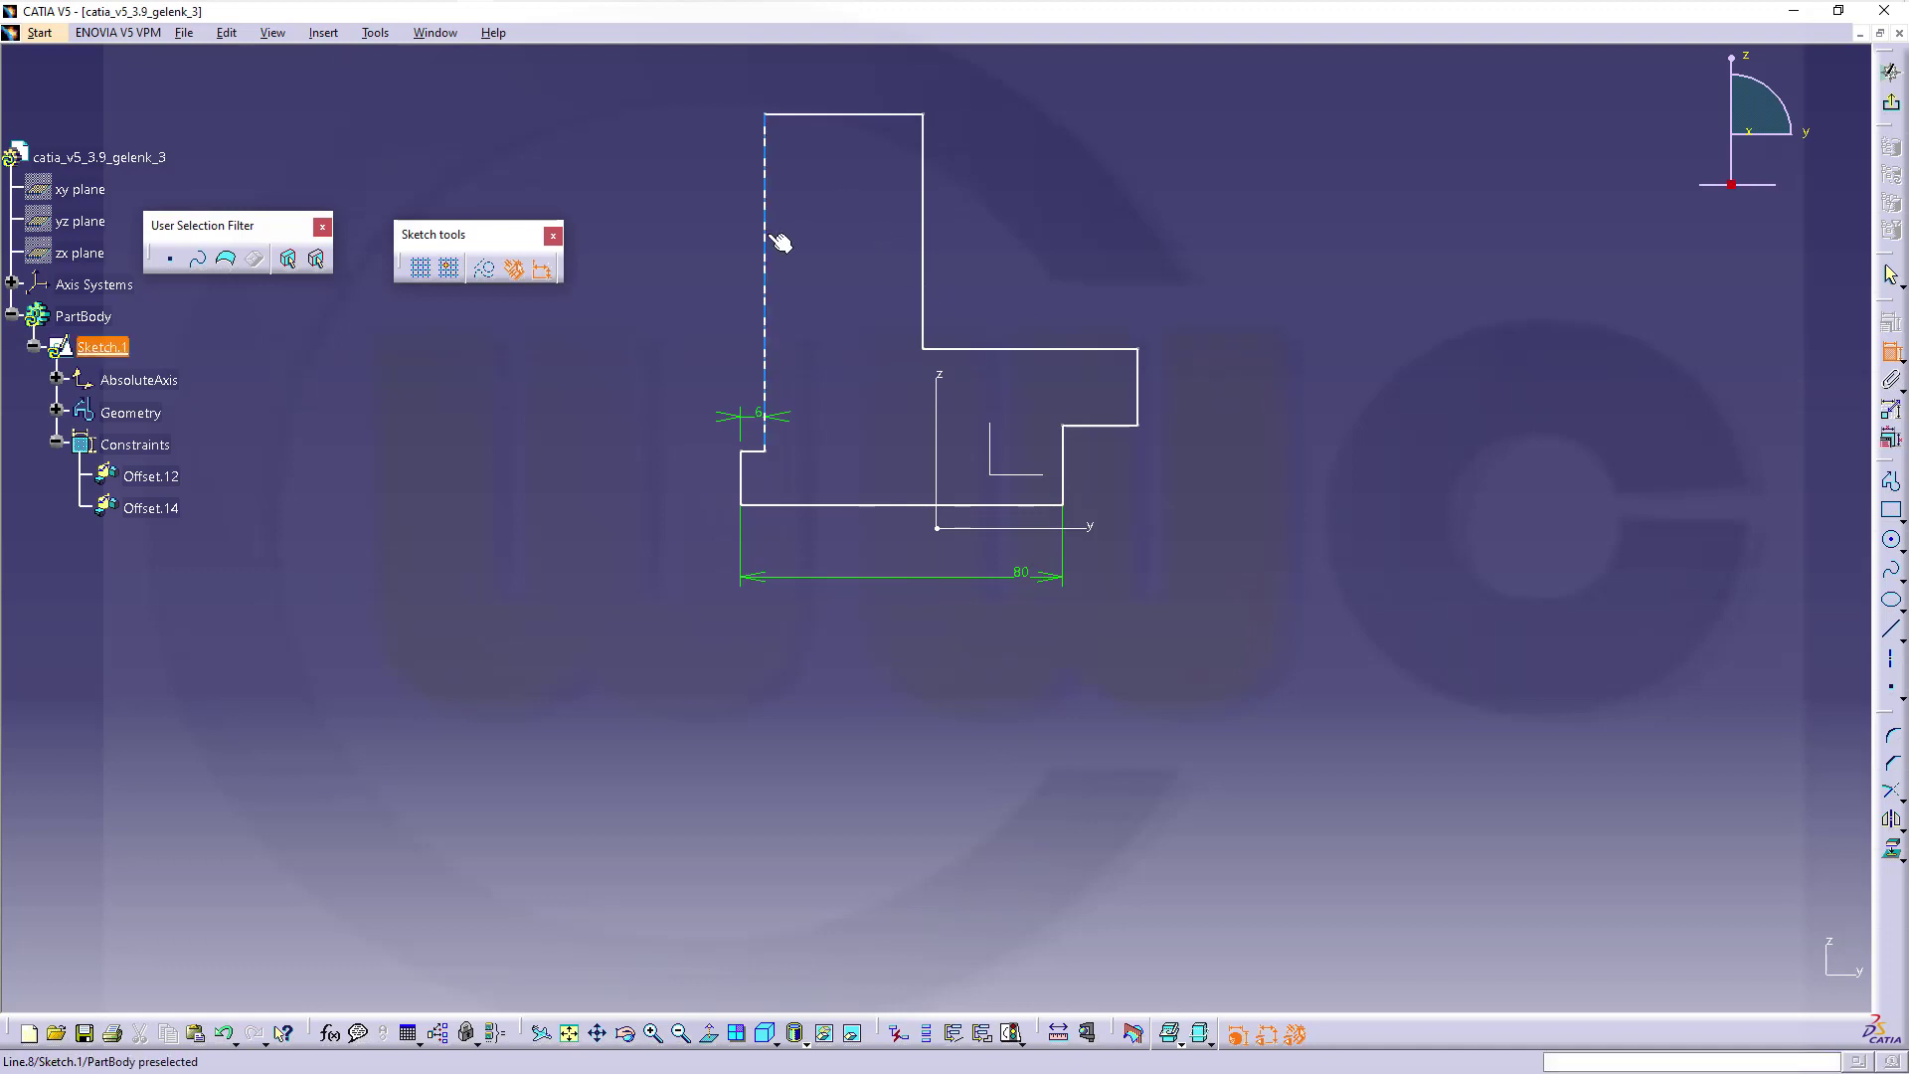
click(924, 224)
click(839, 224)
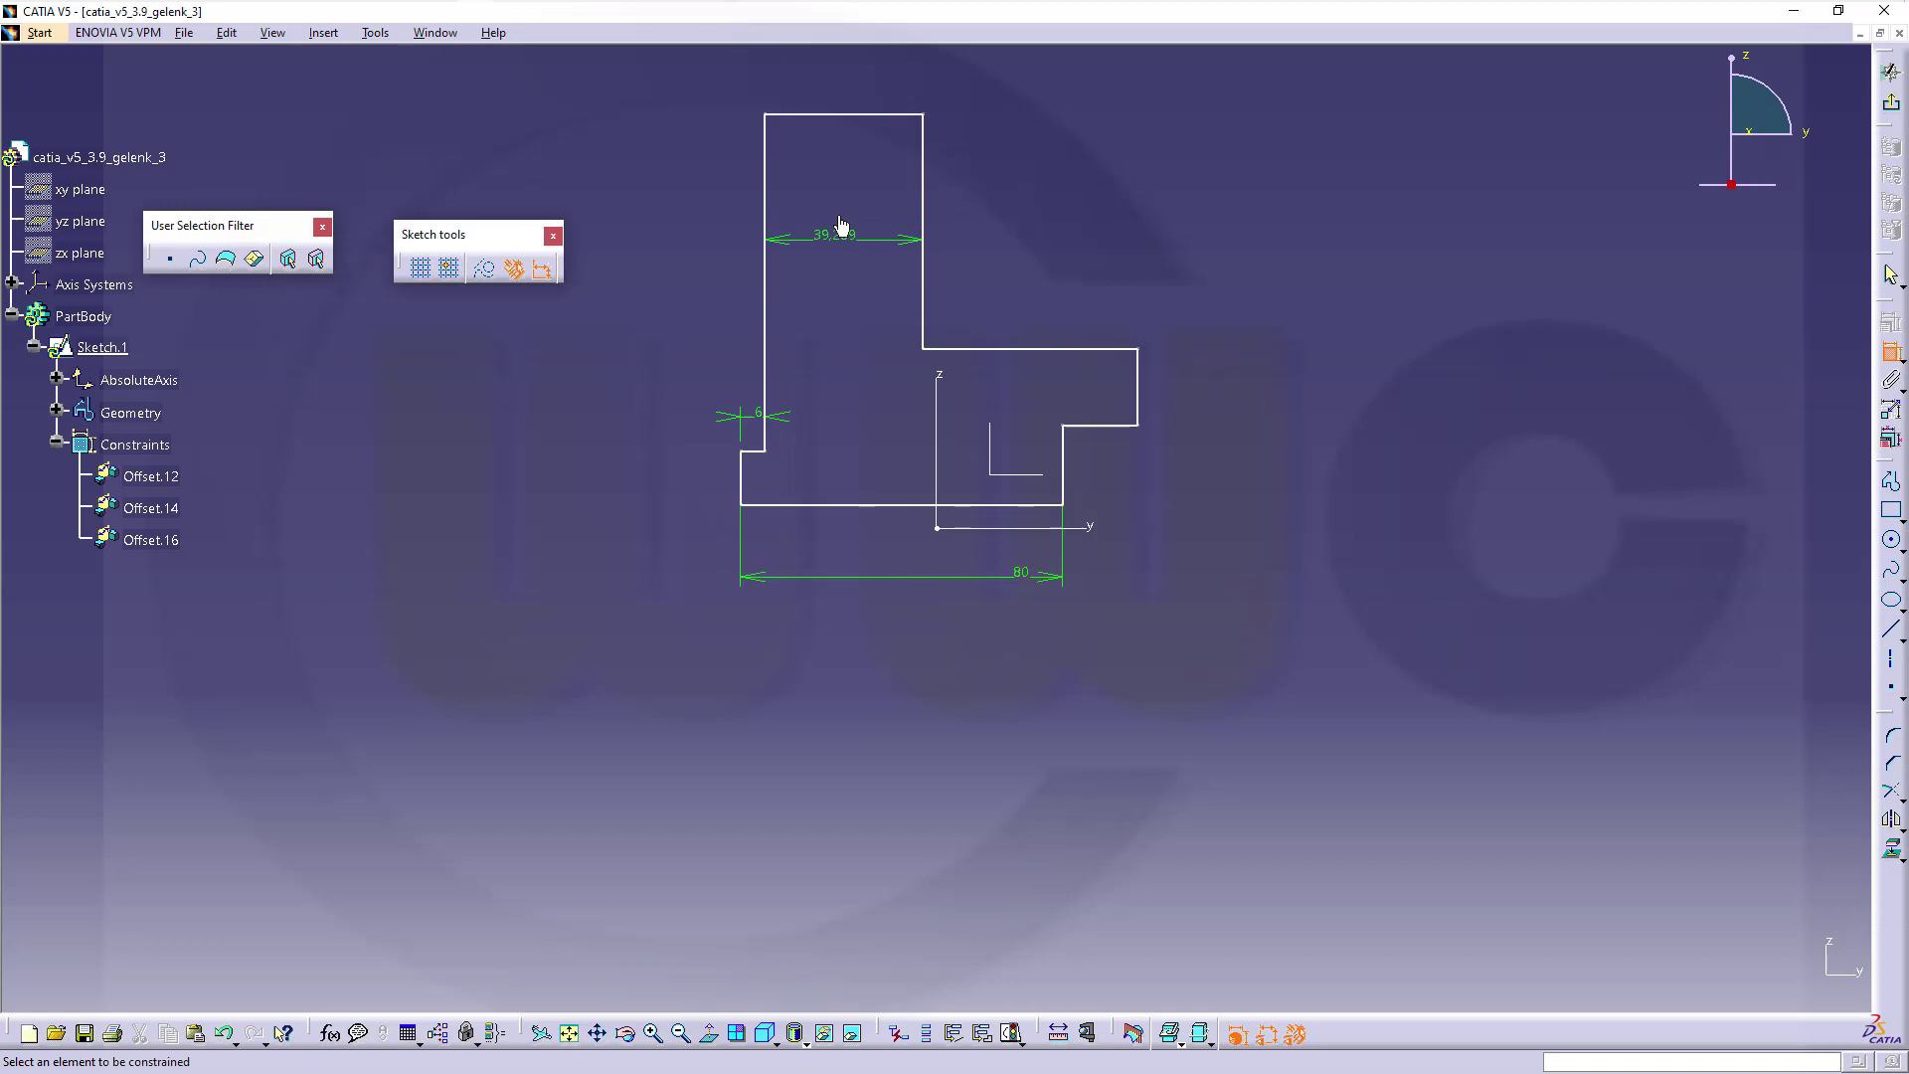
key(Return)
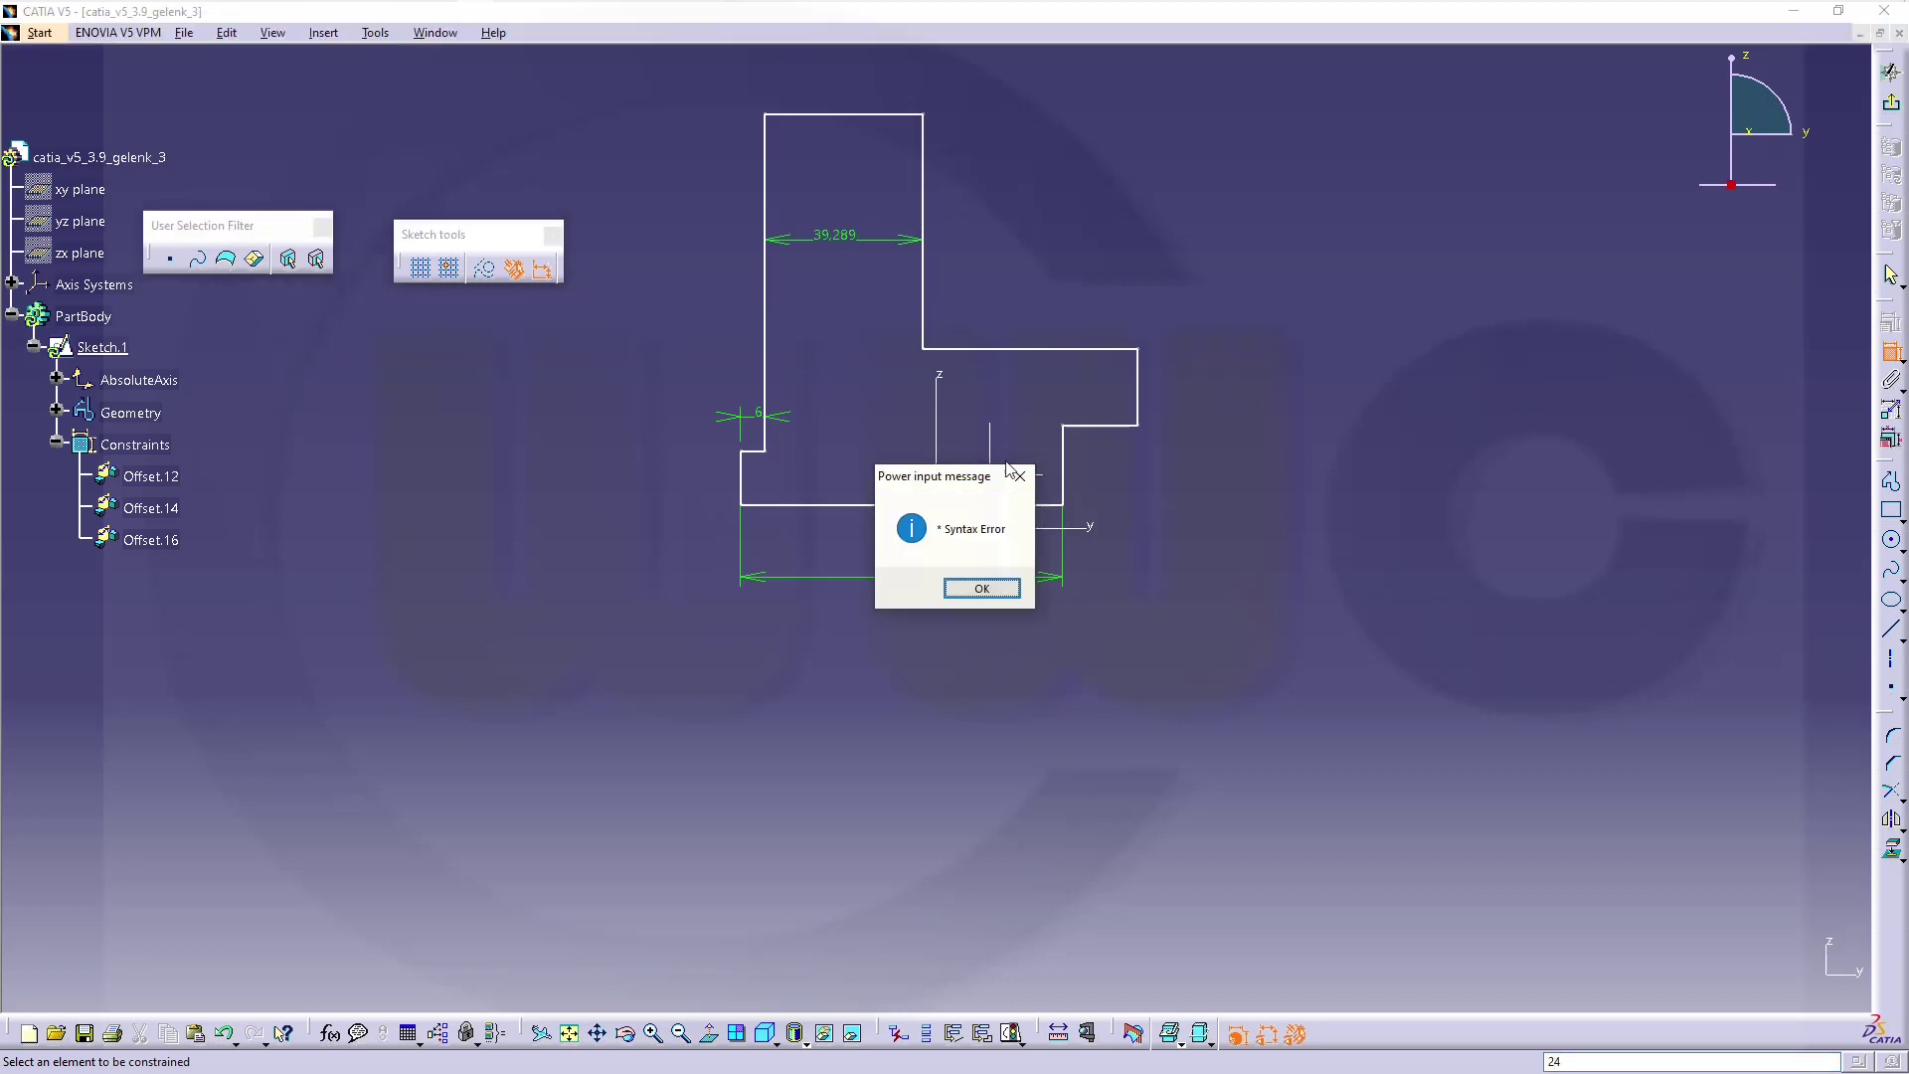
click(981, 589)
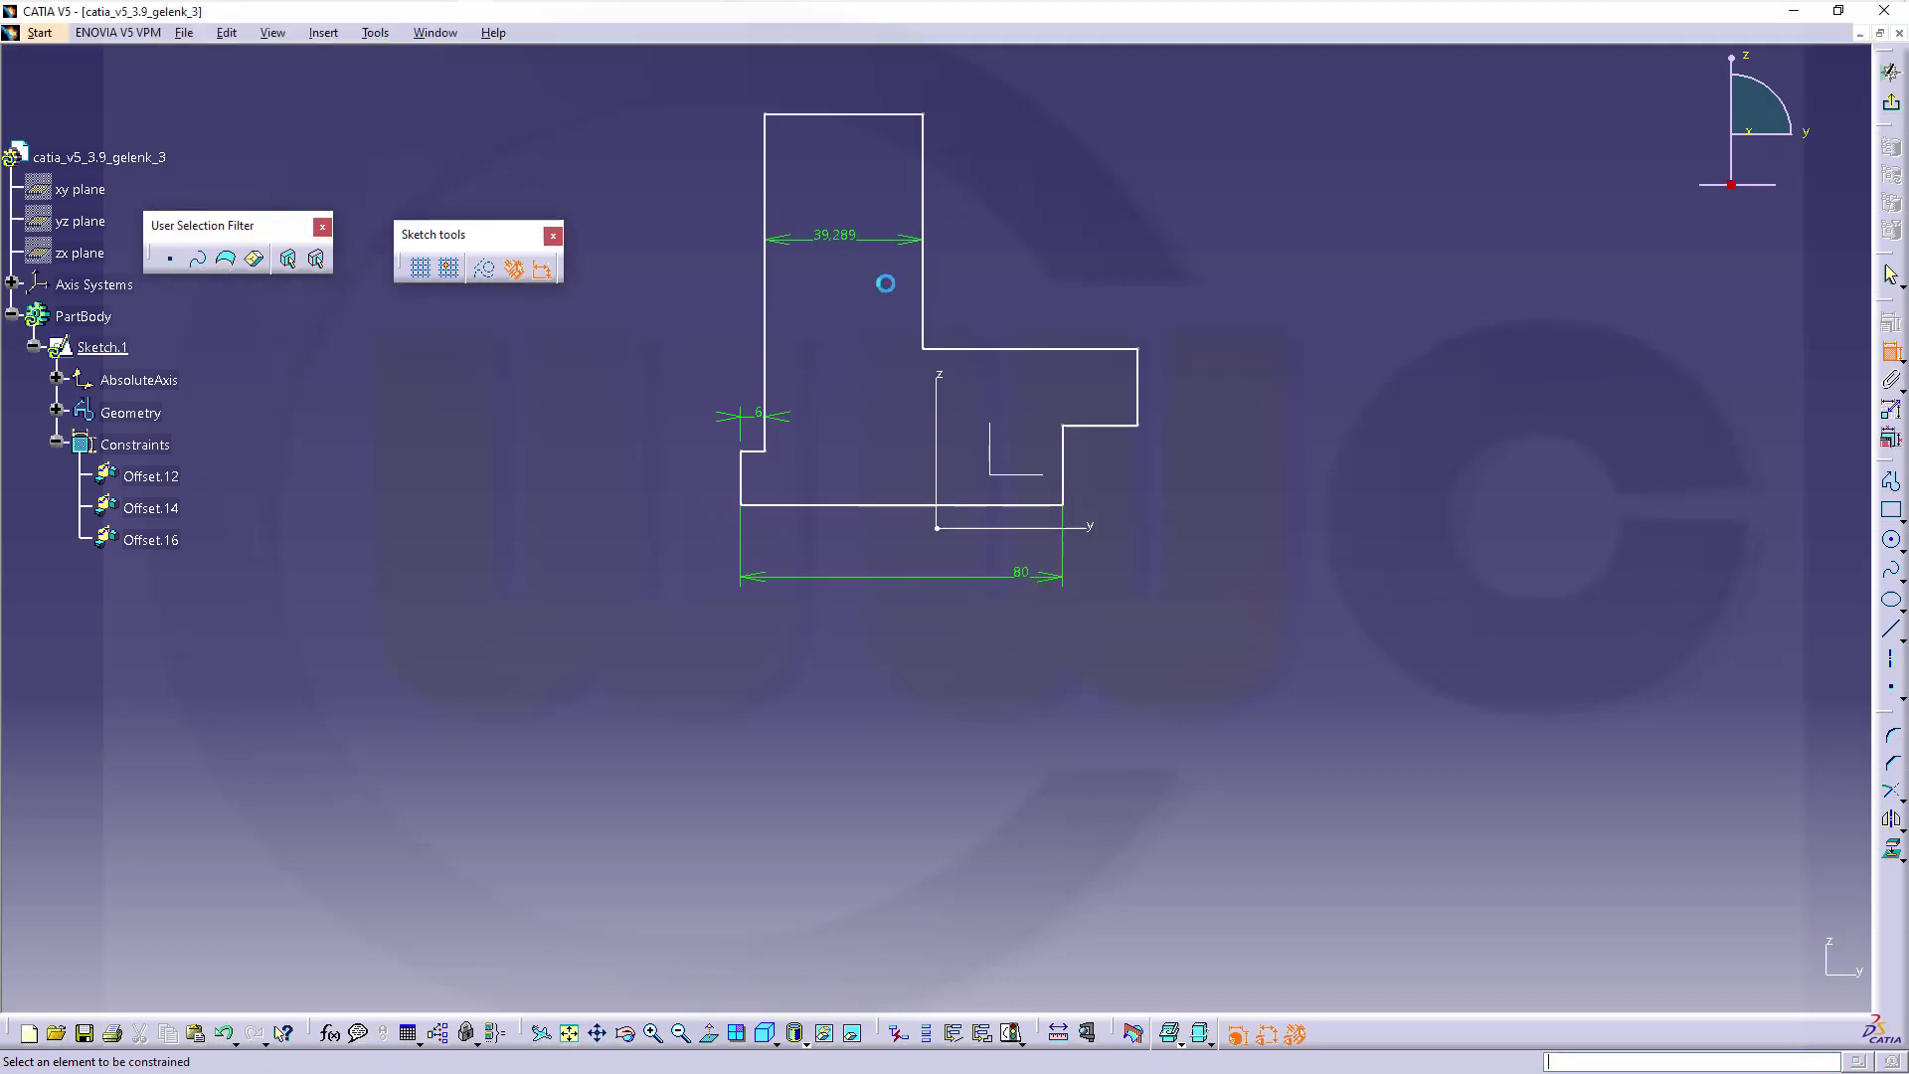
double_click(834, 233)
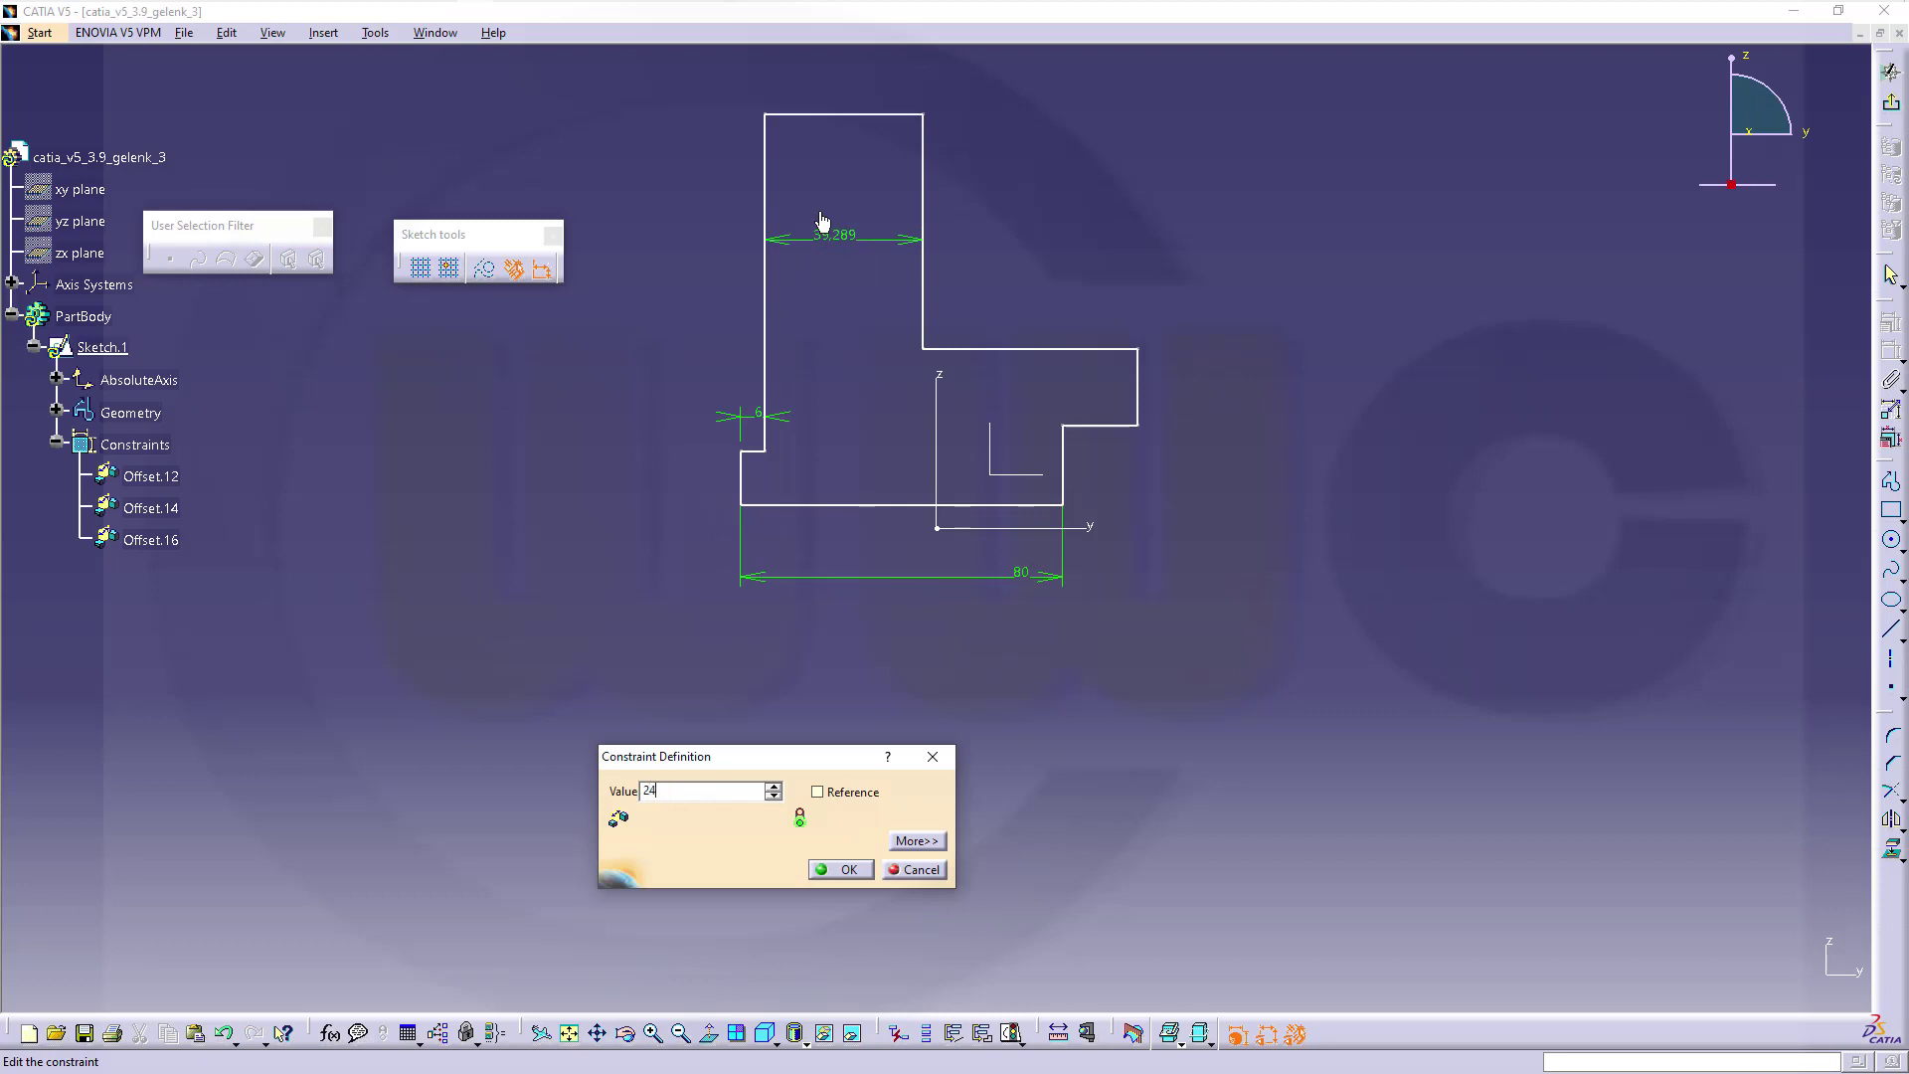
text(24)
key(Return)
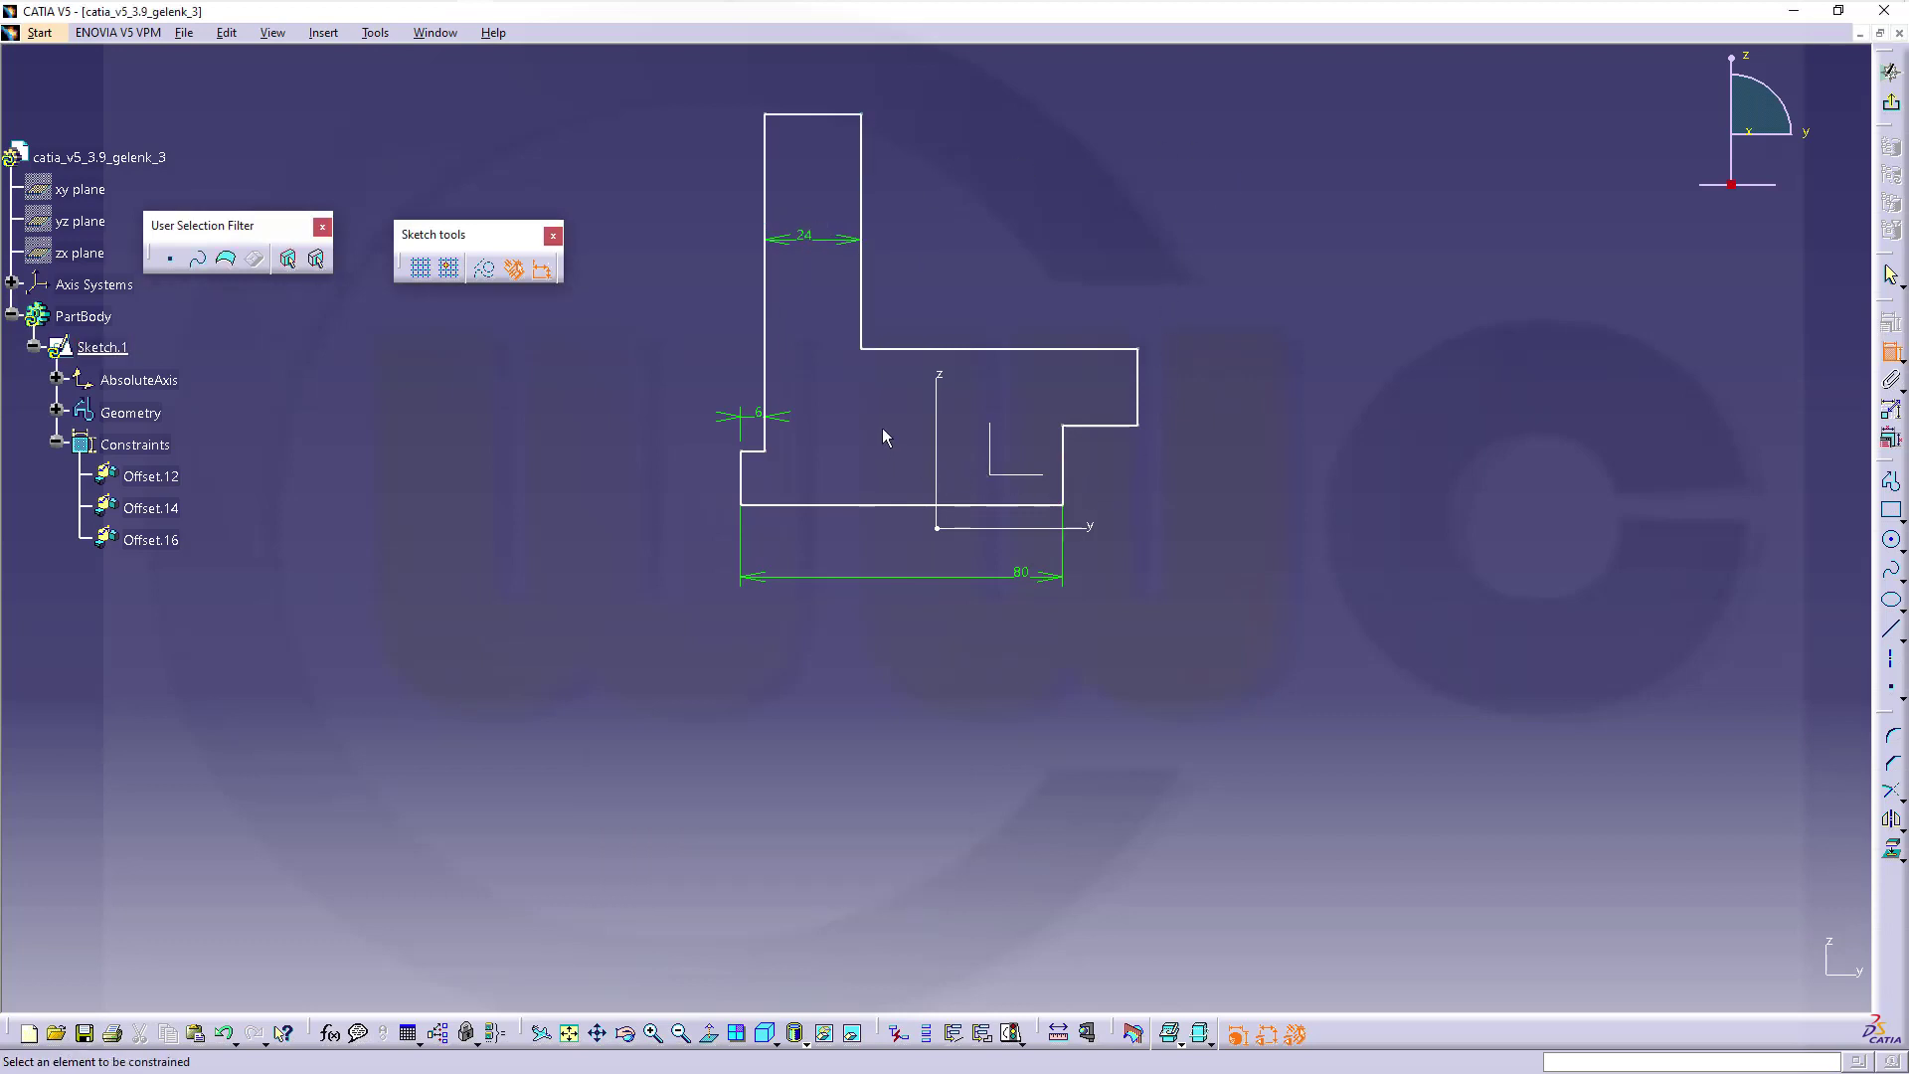
- Dimension the step width from the upright as 10
click(862, 319)
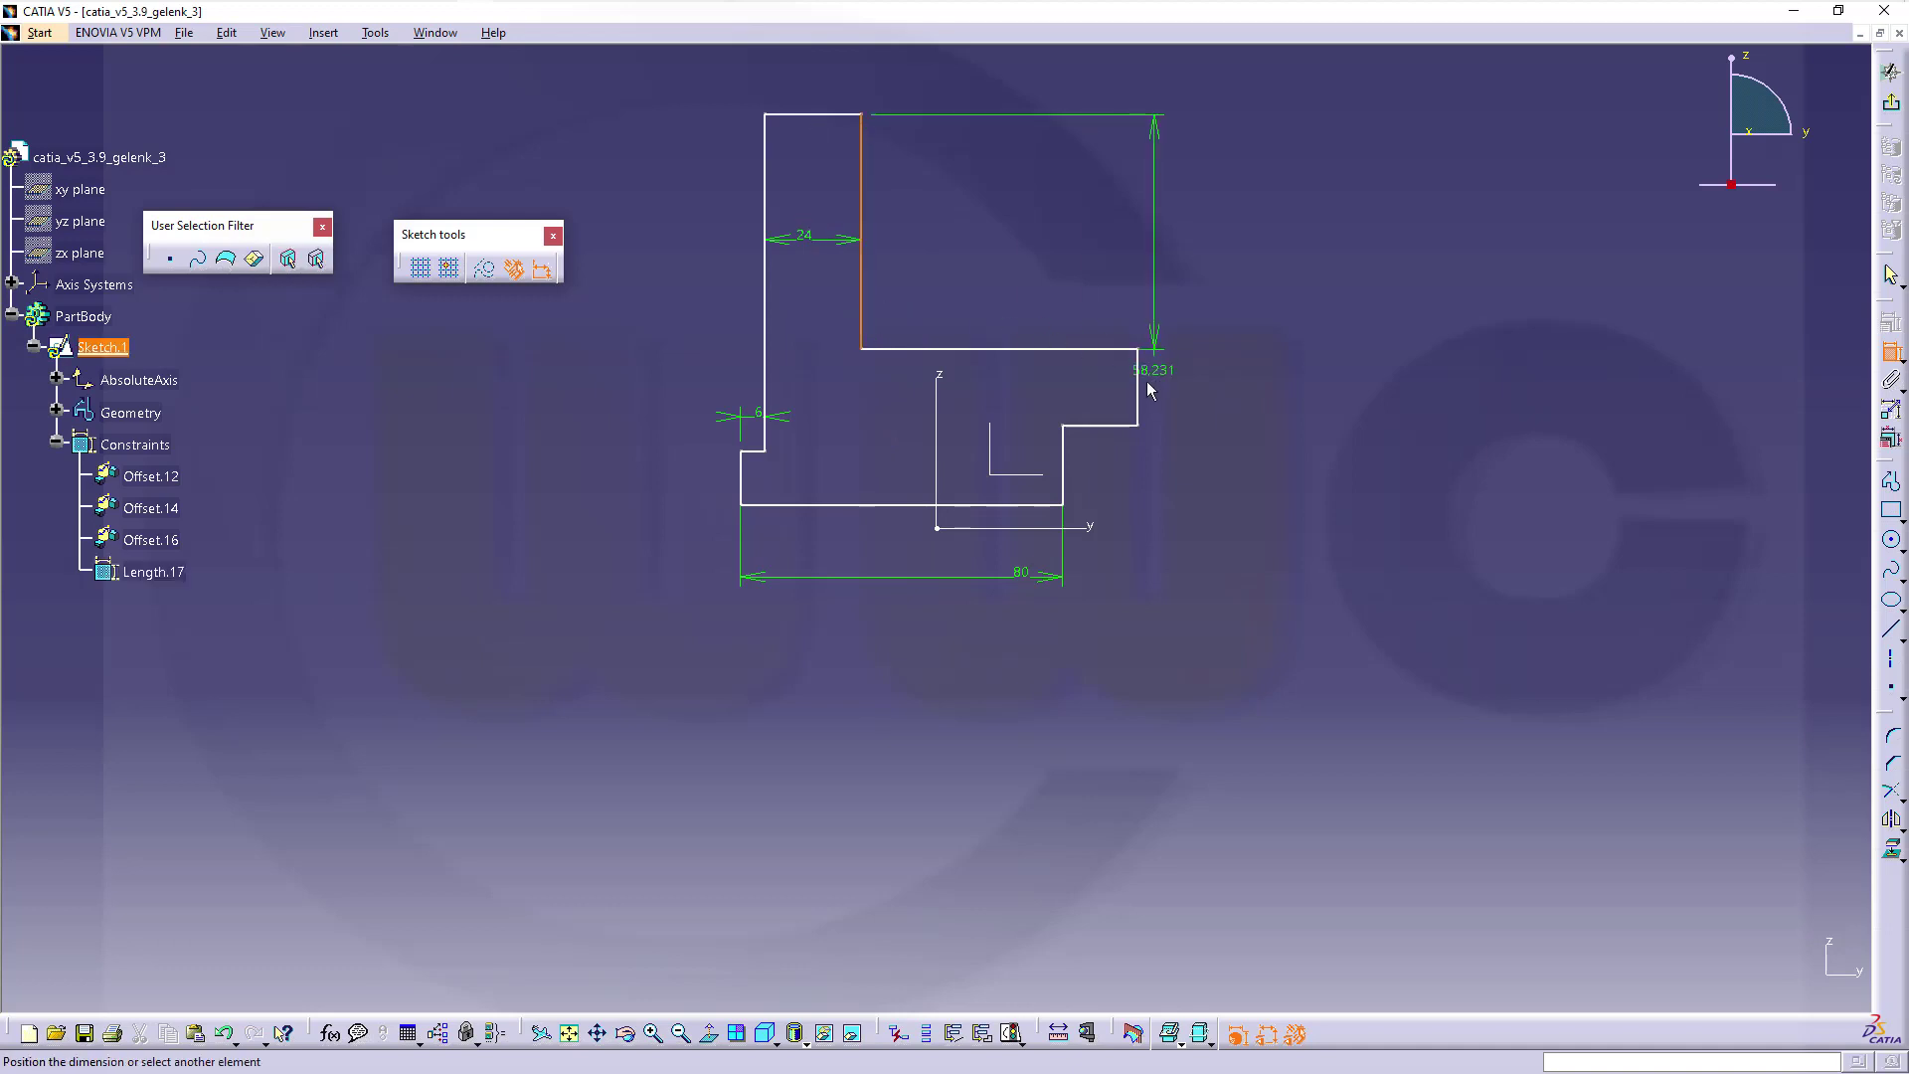
click(1144, 396)
click(1016, 301)
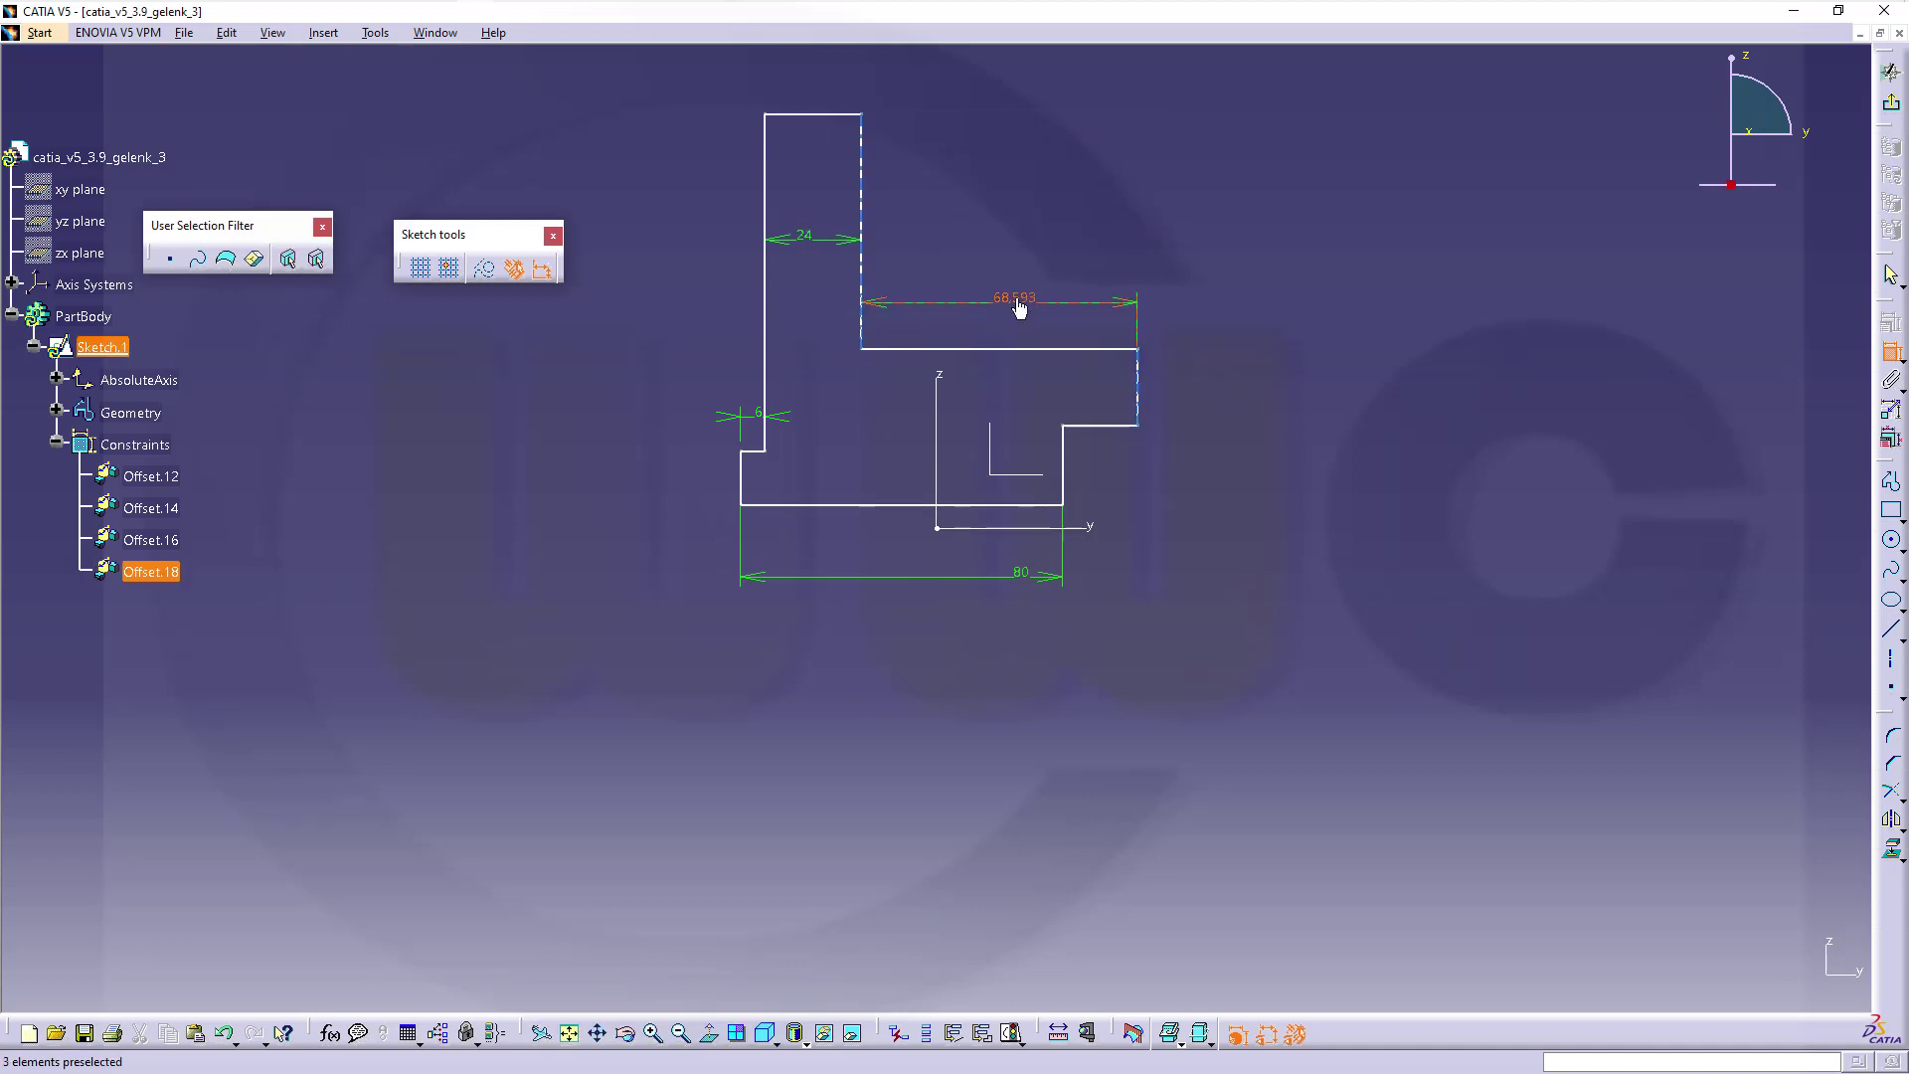
double_click(1015, 297)
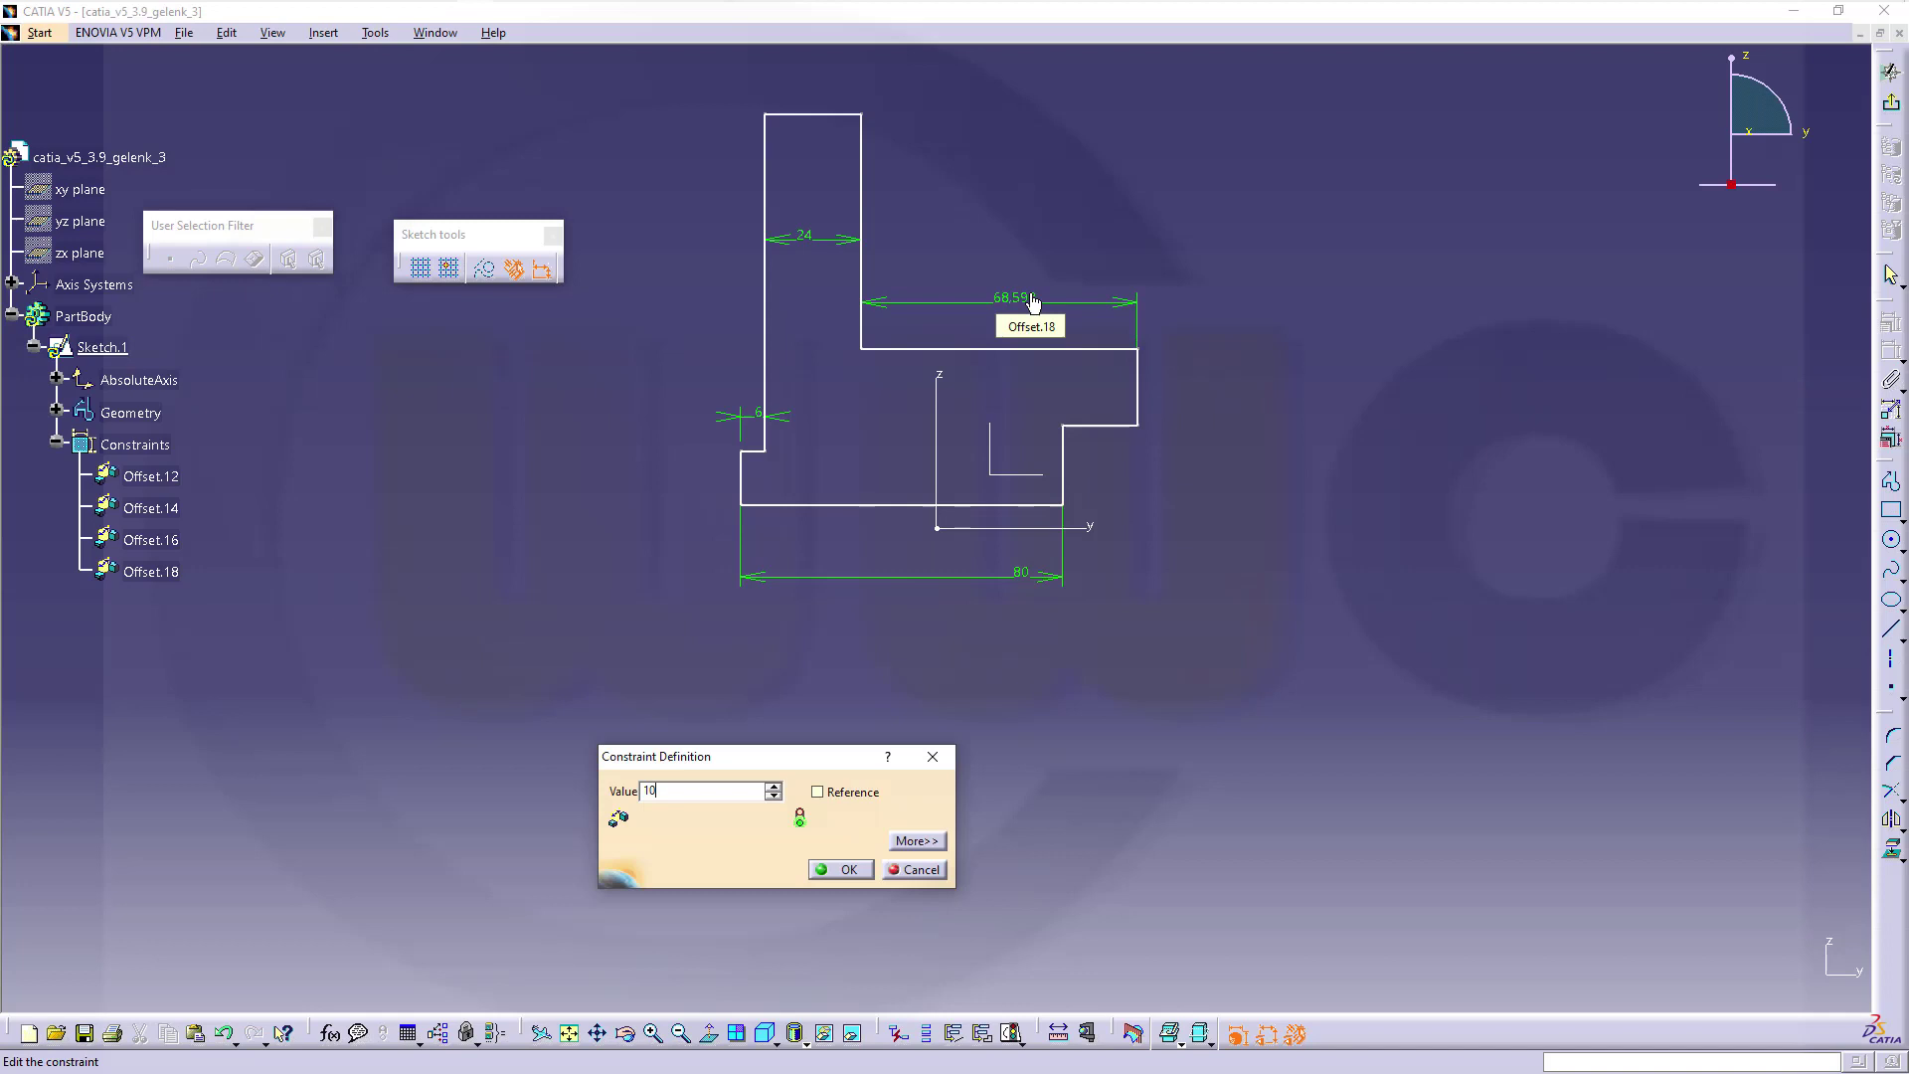
key(Return)
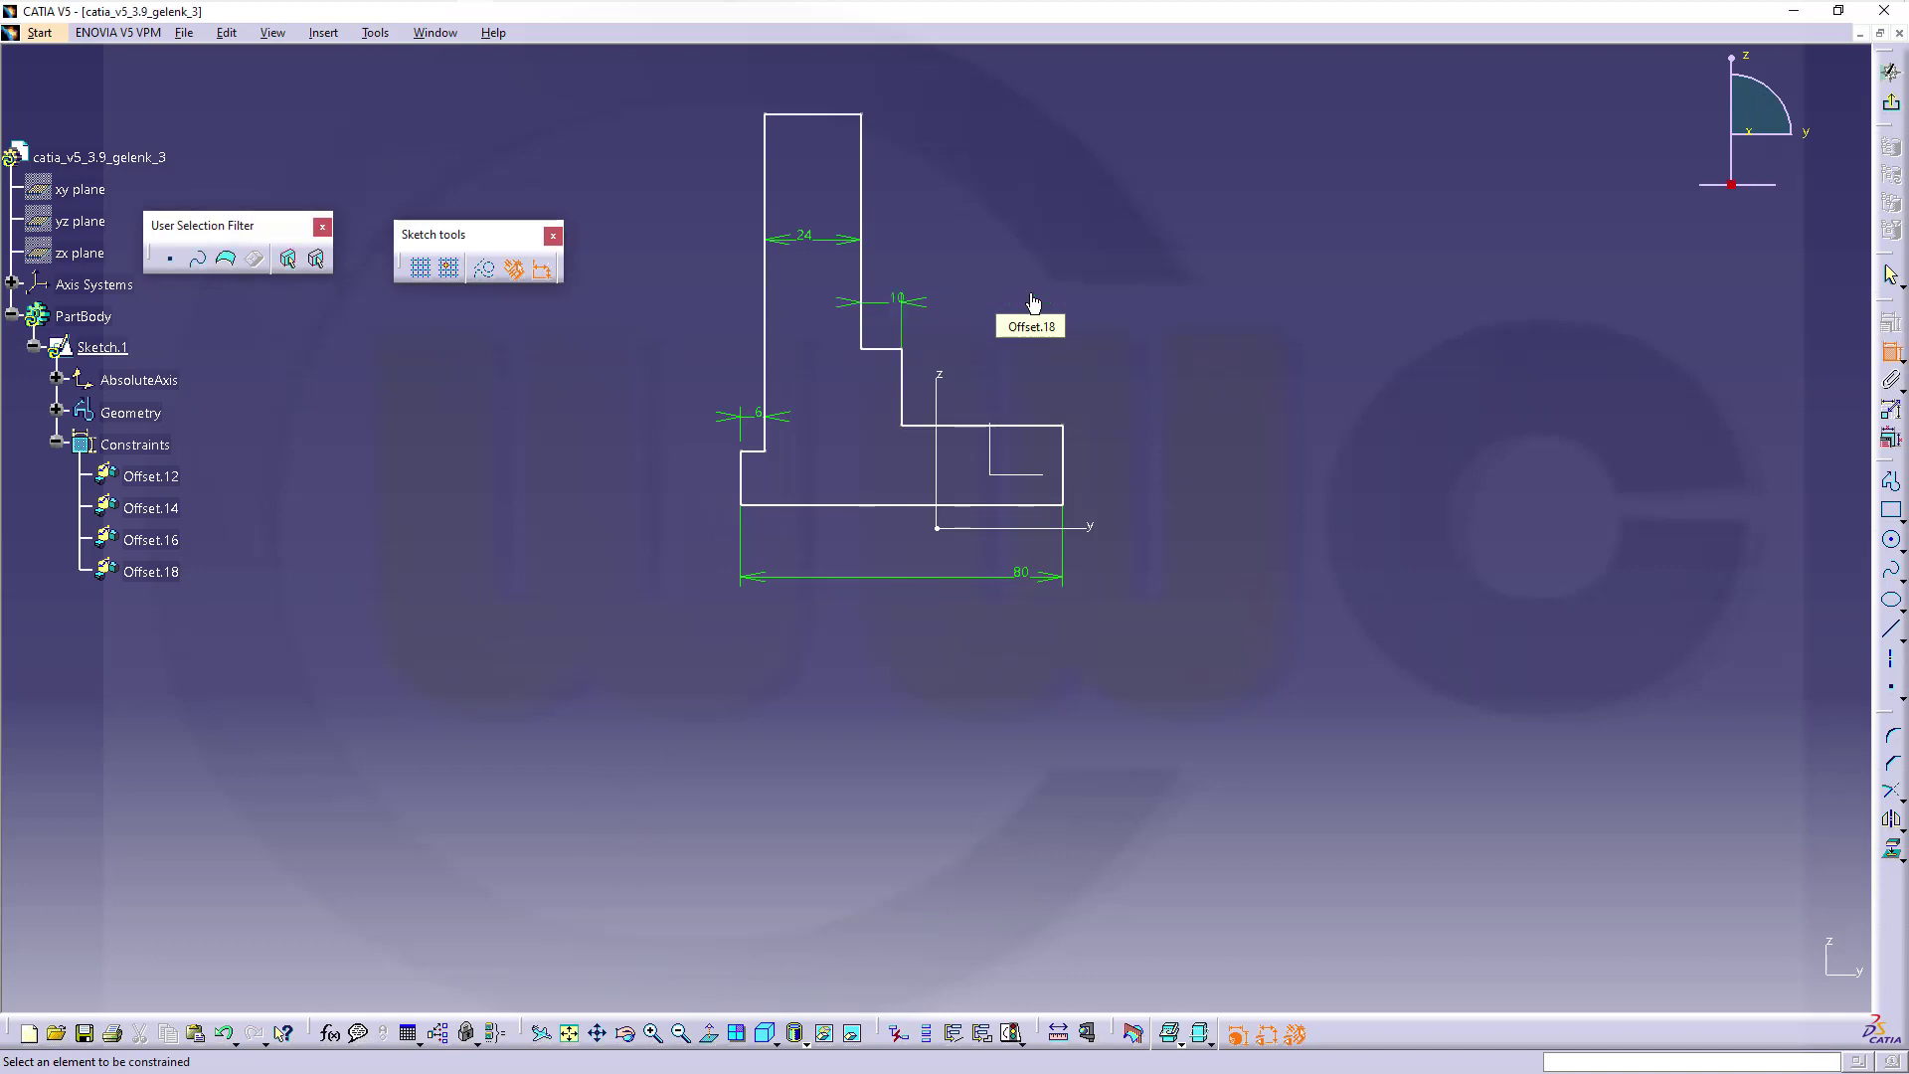
- Set the height of the short left step to 5 mm
click(813, 506)
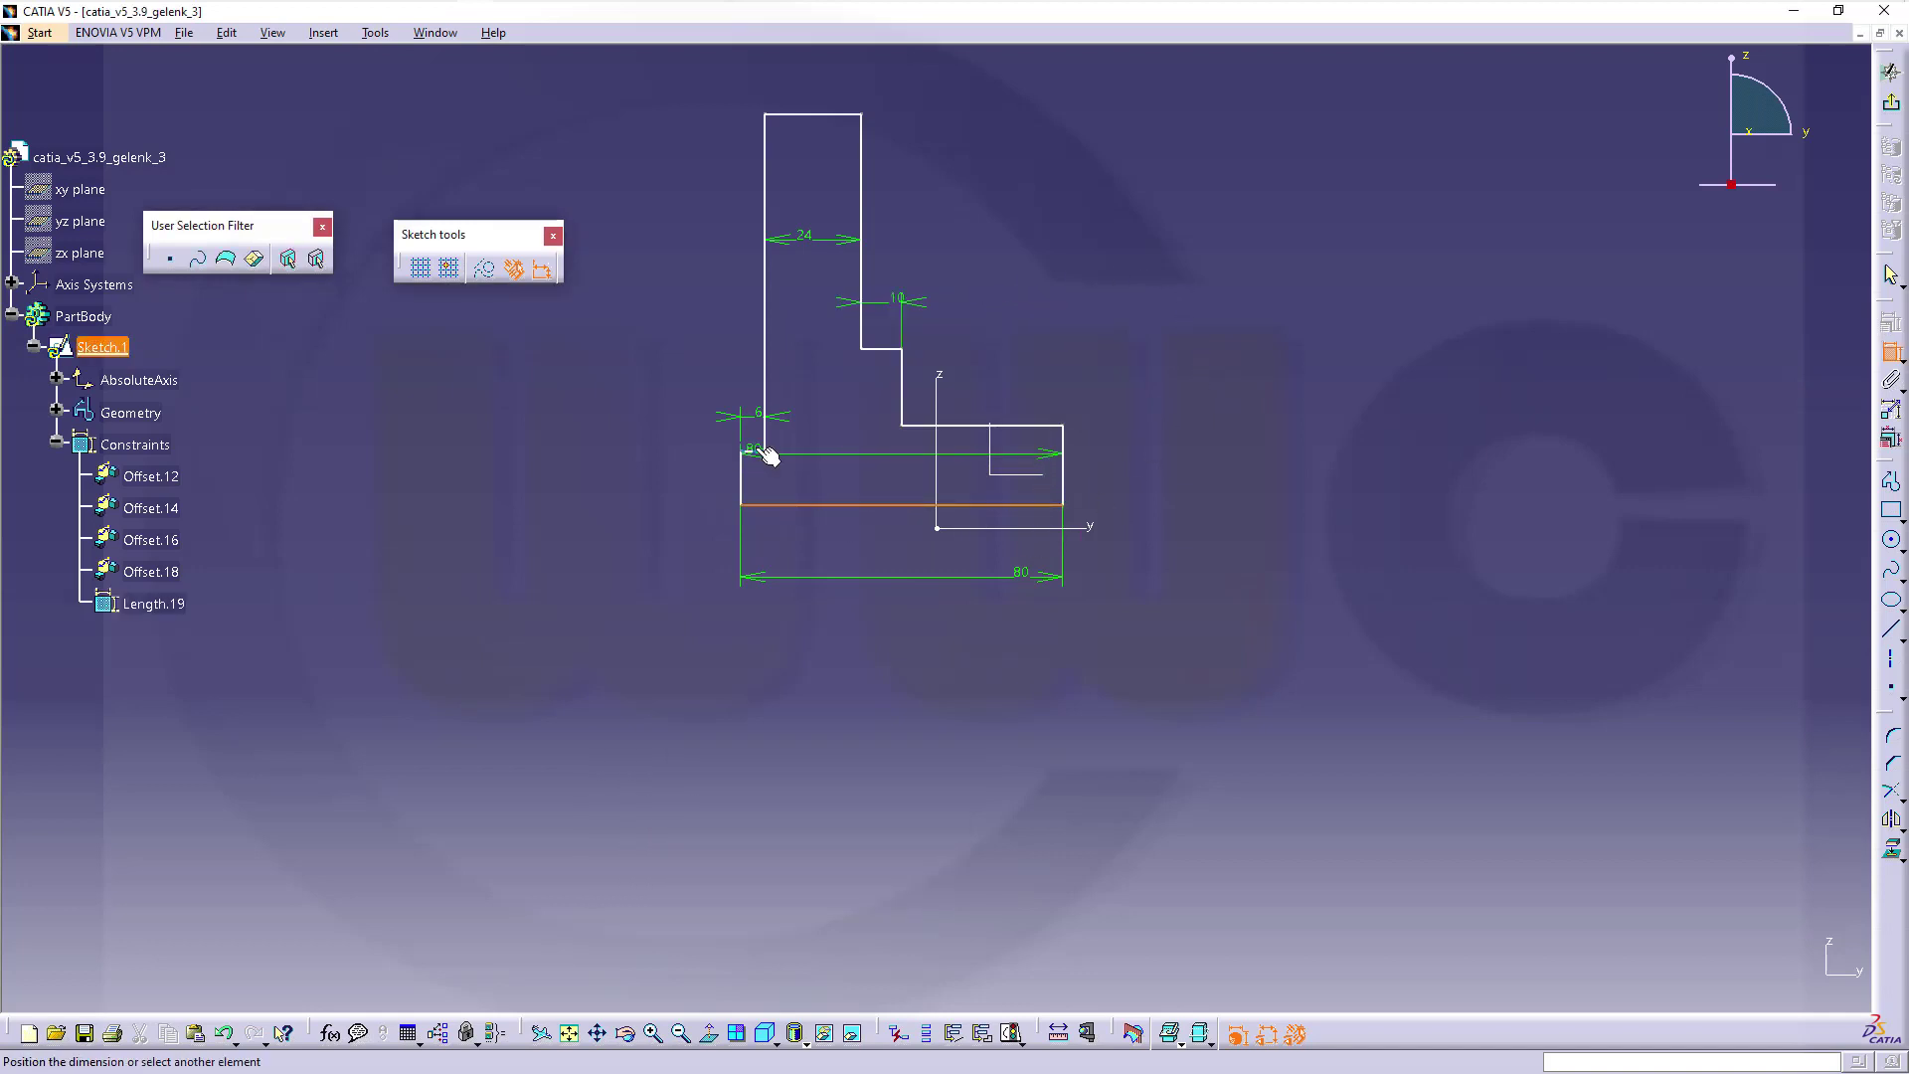
key(ctrl+Page_Up)
key(ctrl+Page_Up)
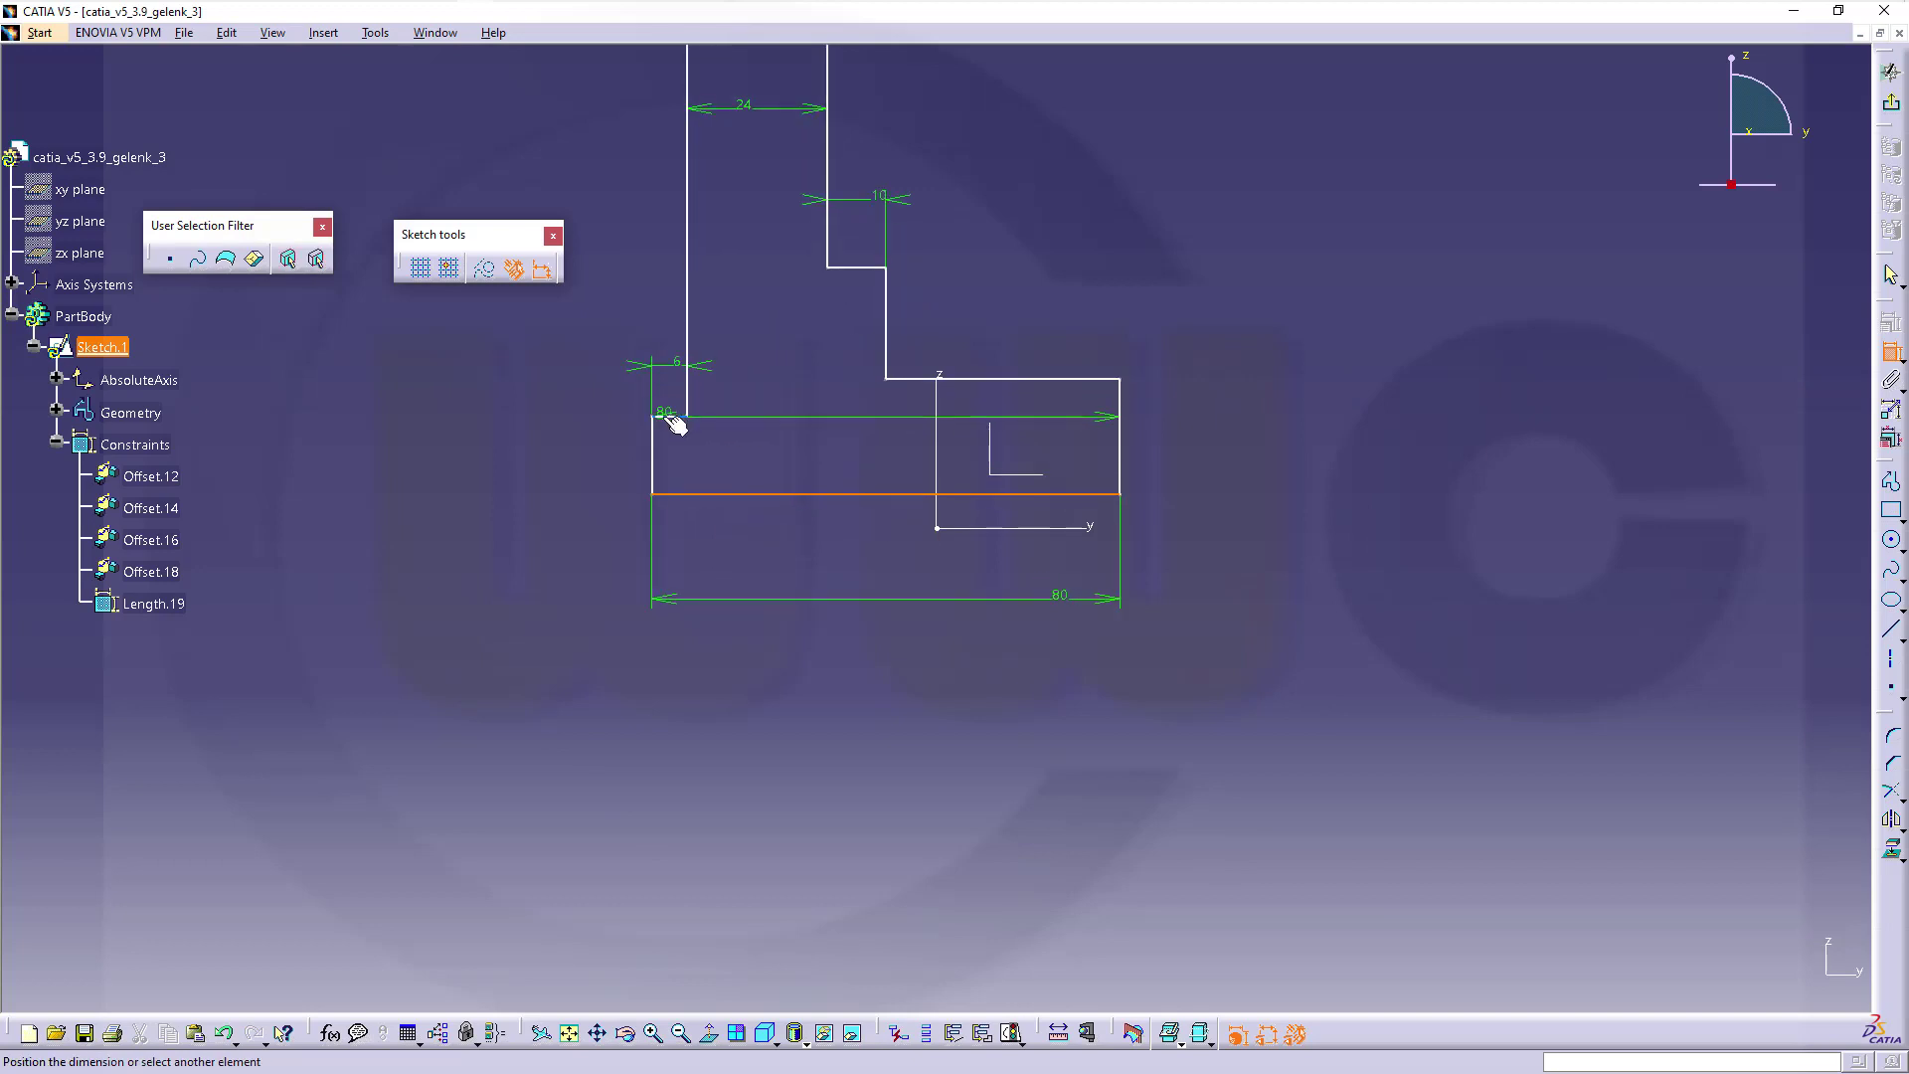
click(680, 417)
click(589, 448)
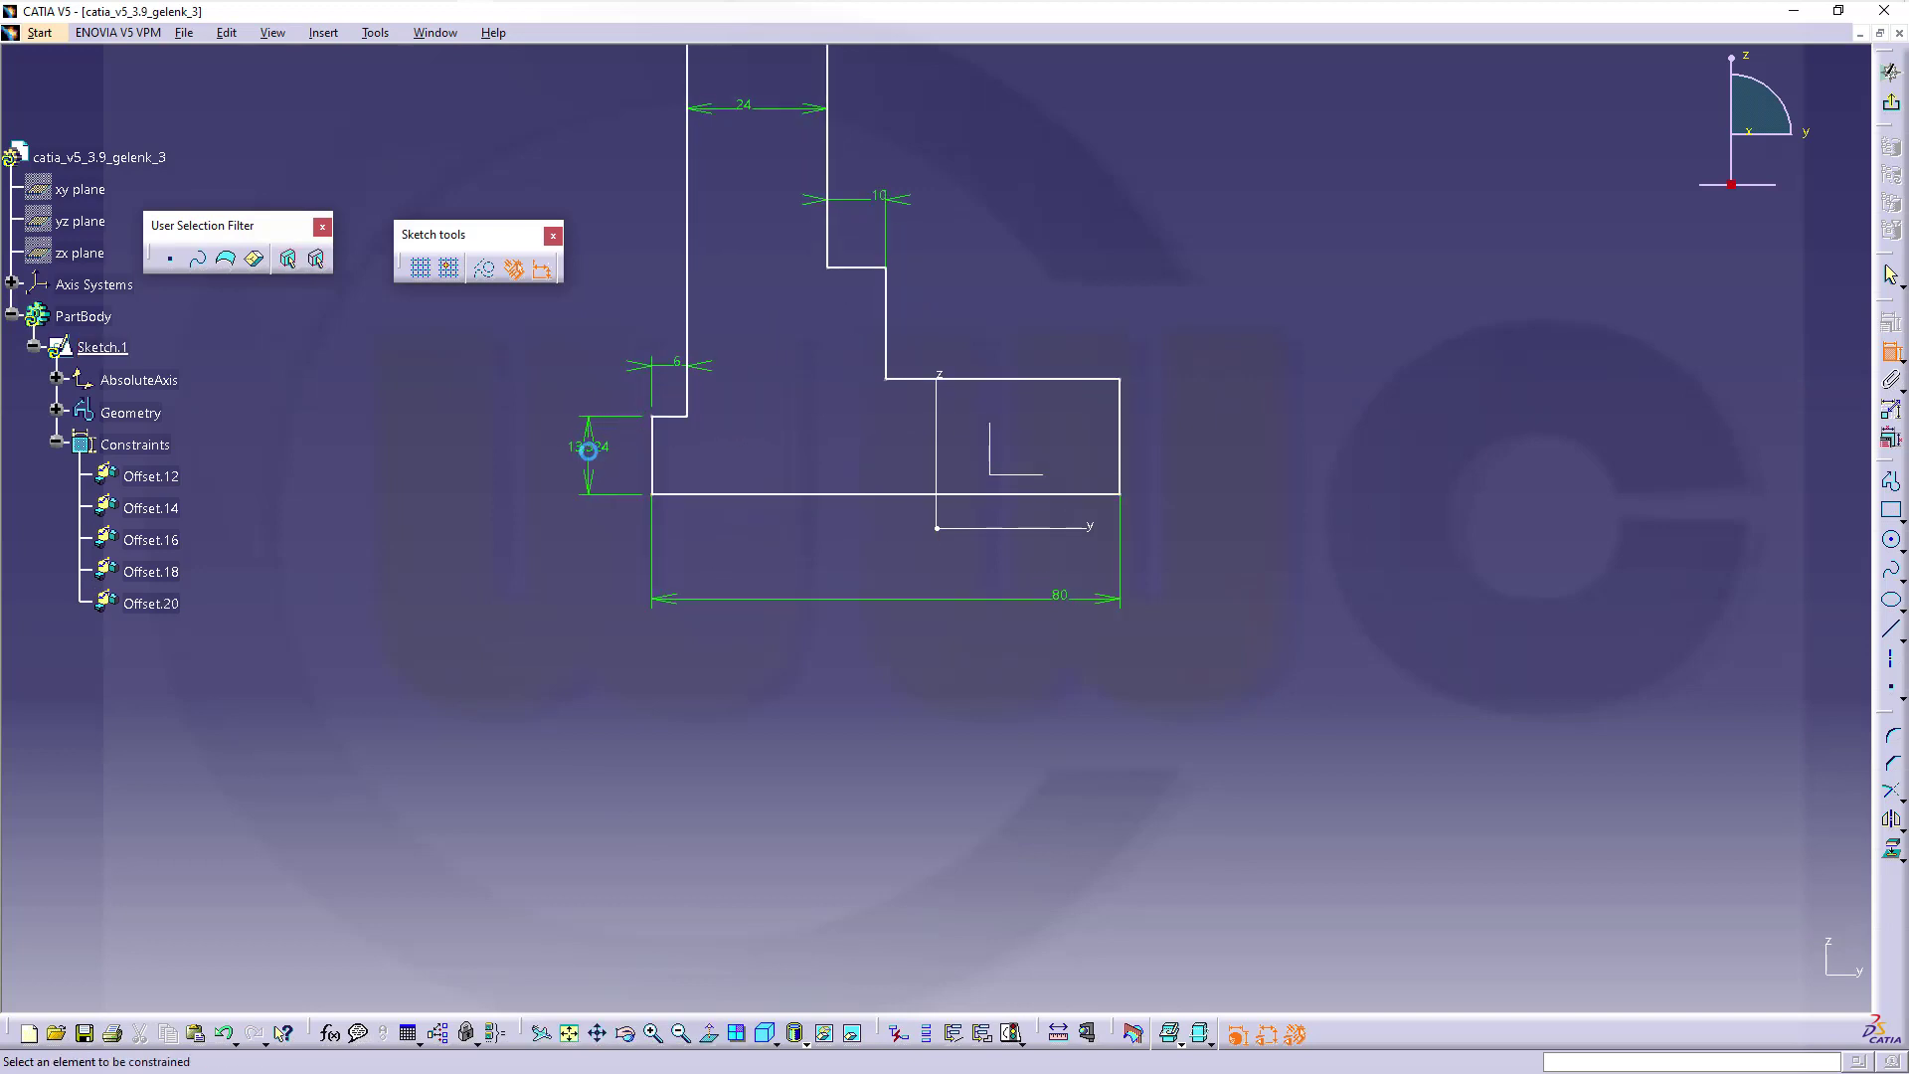
double_click(589, 449)
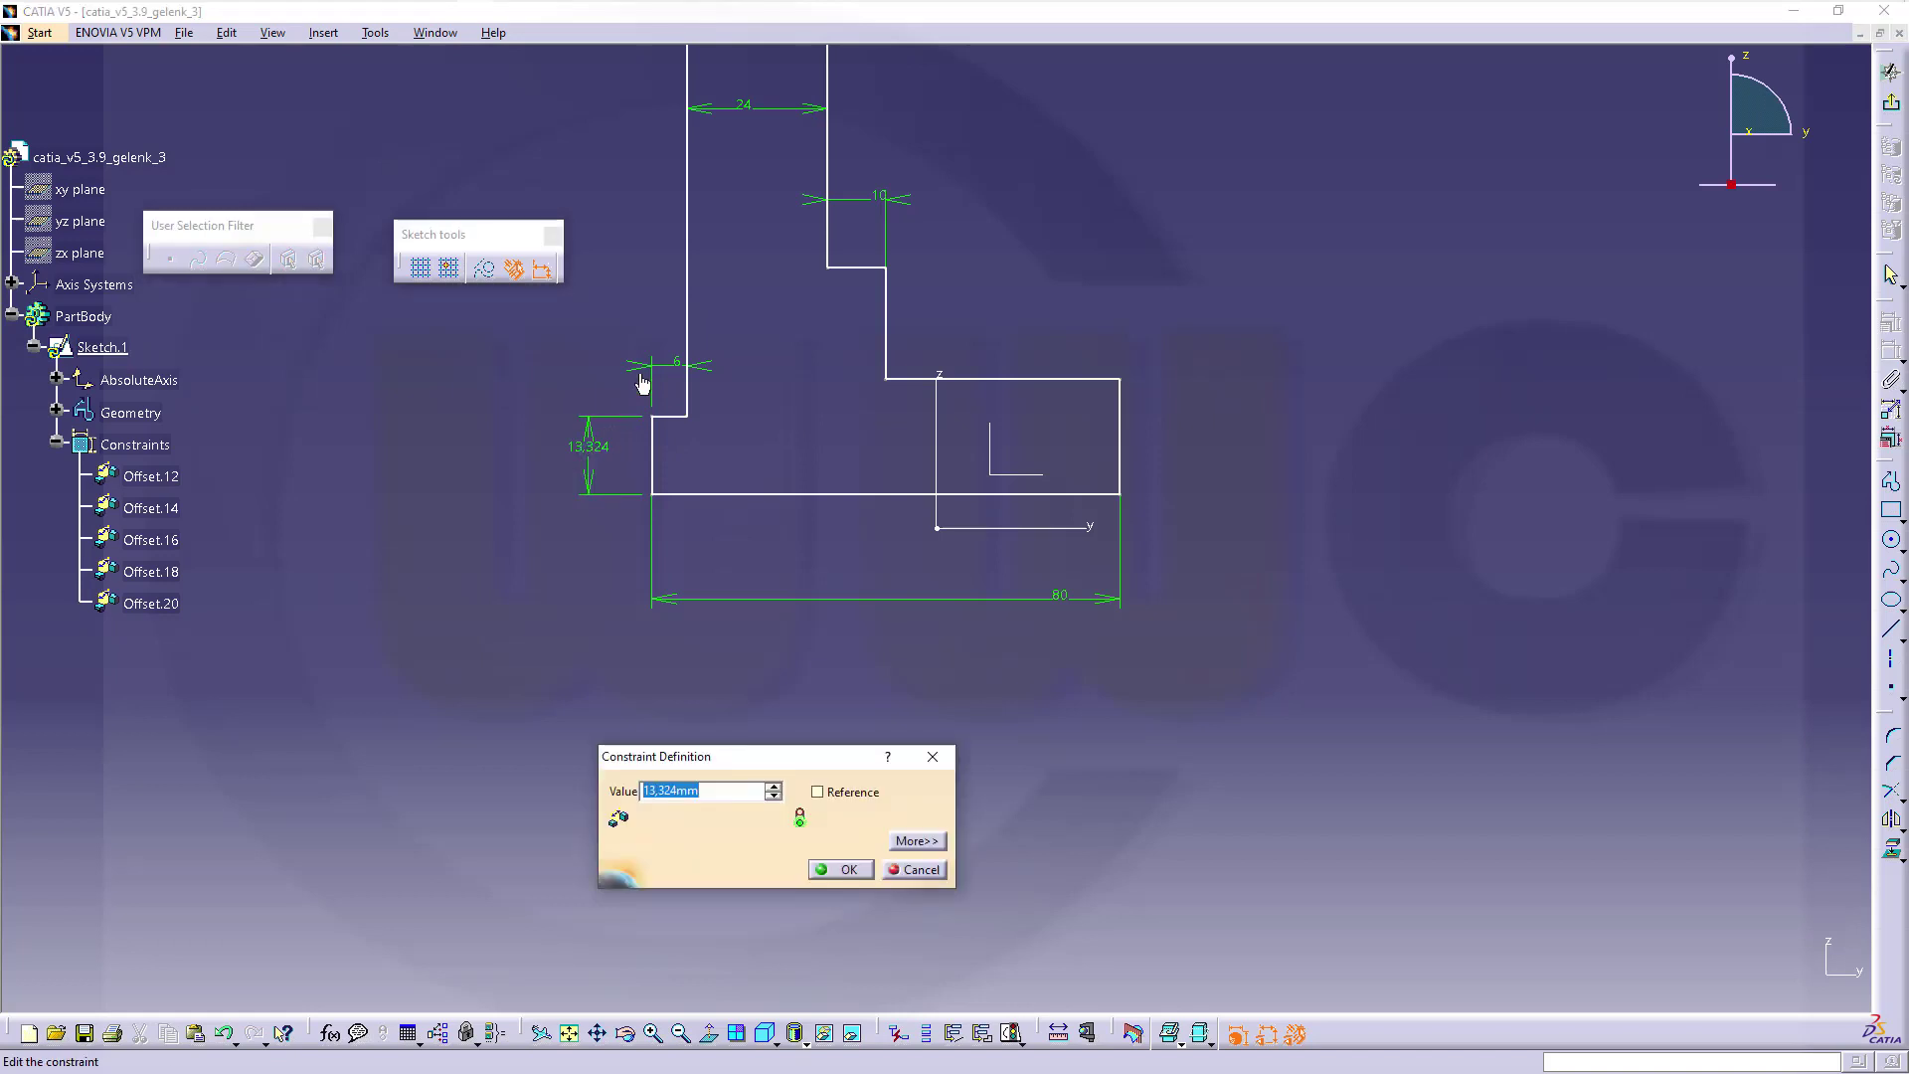
text(6)
key(Return)
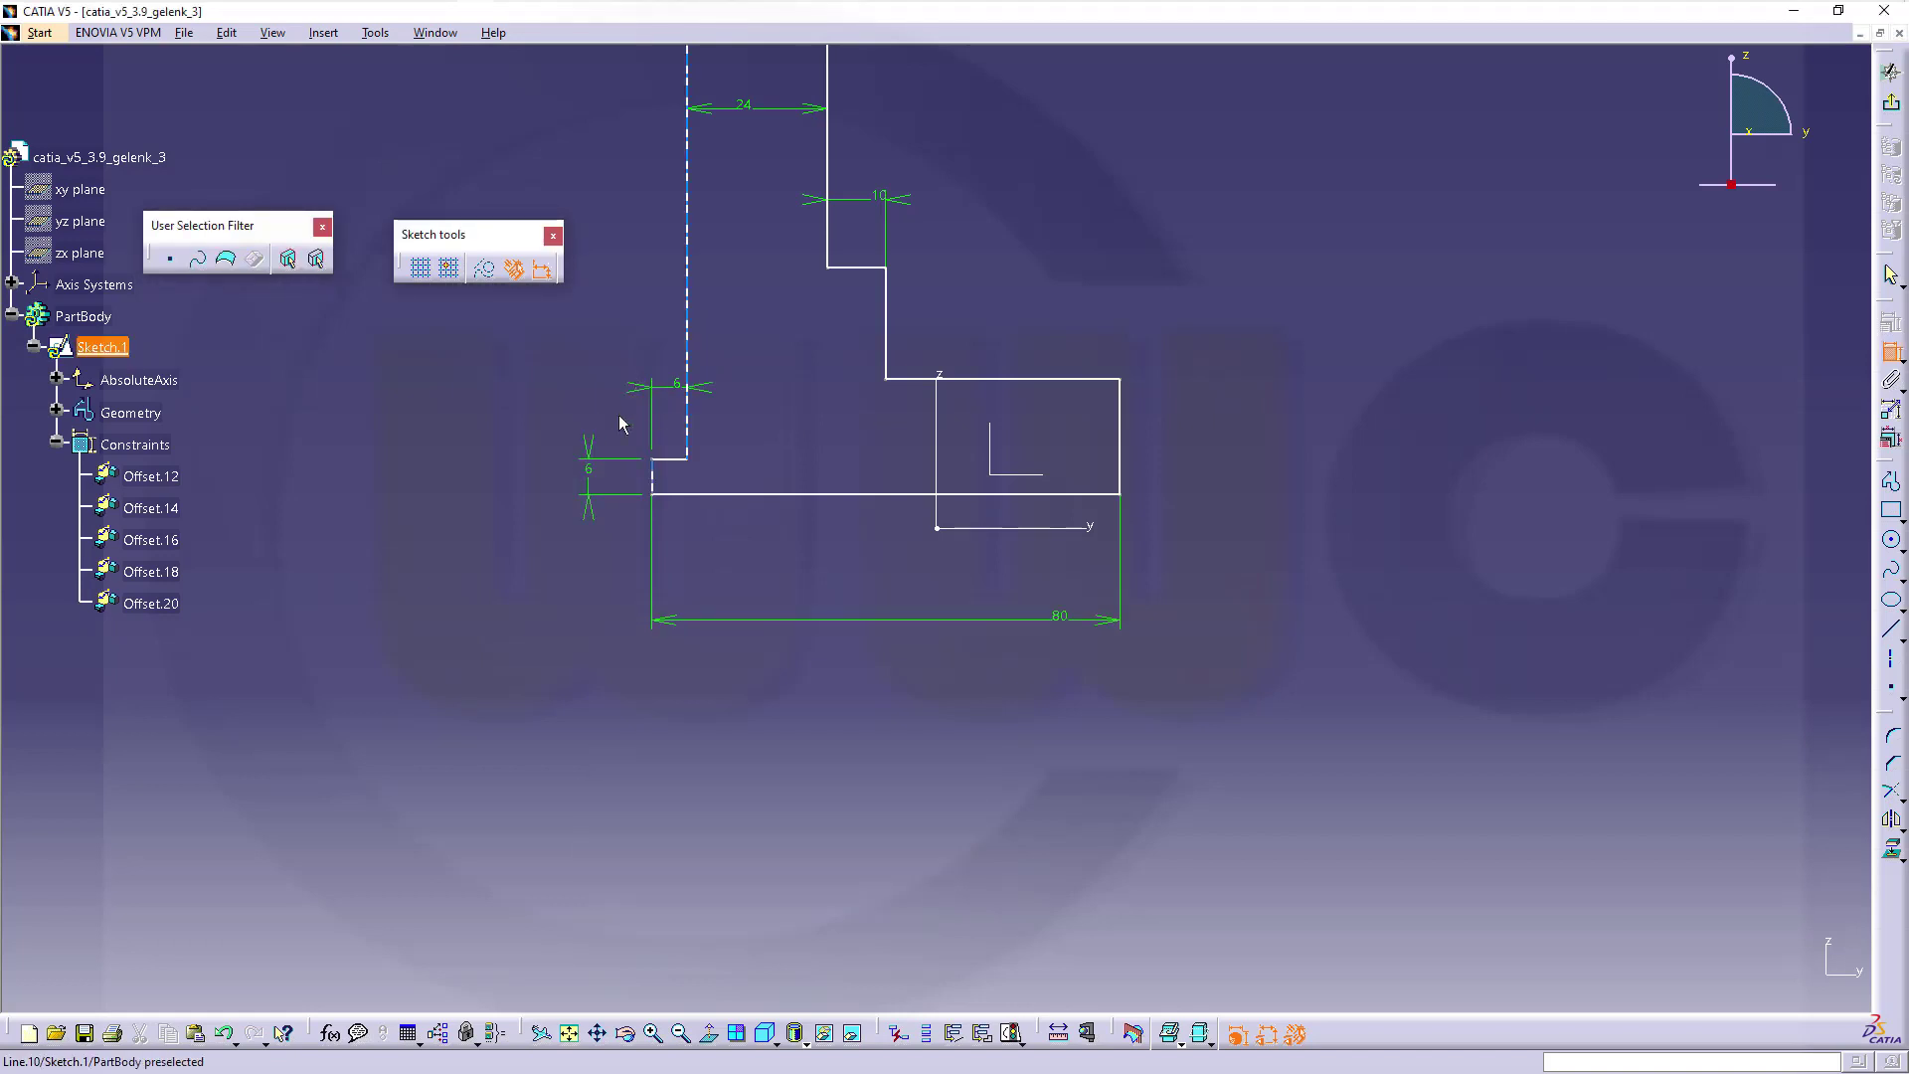
double_click(590, 474)
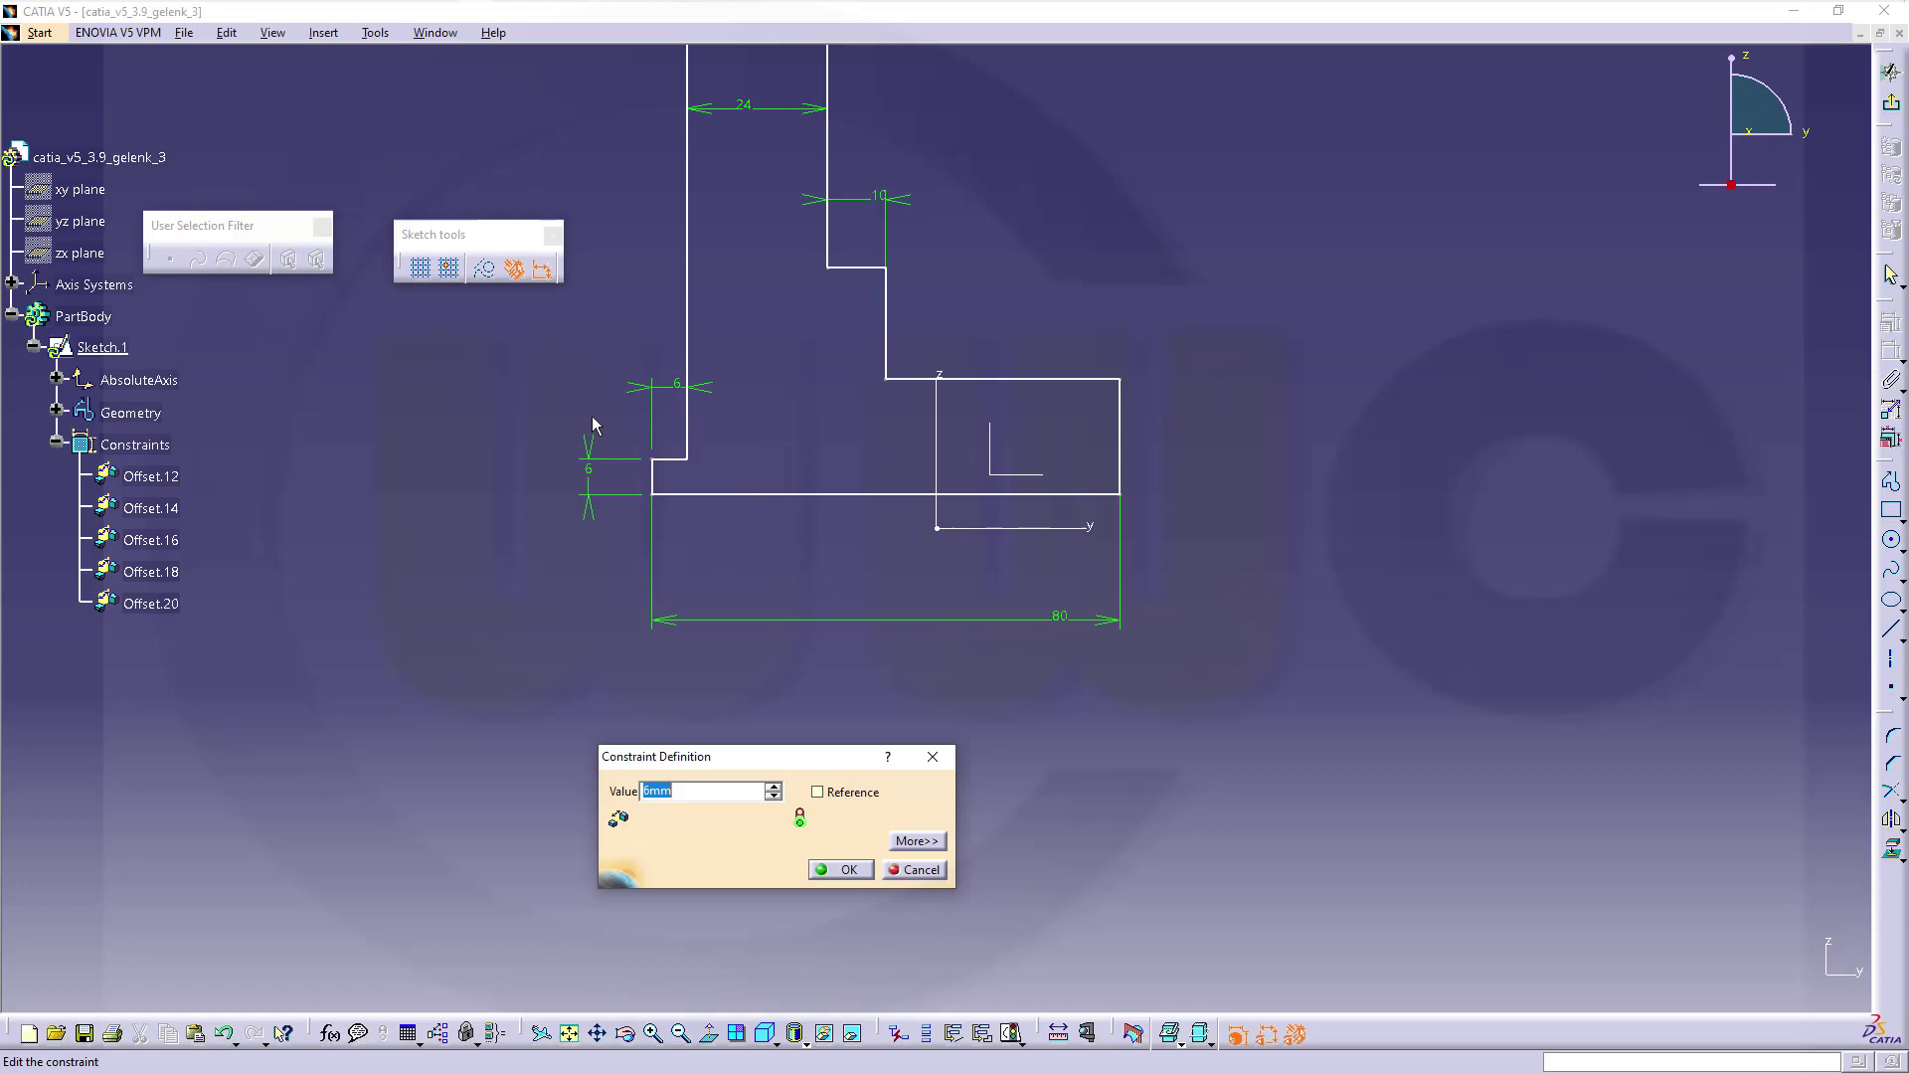
text(5)
key(Return)
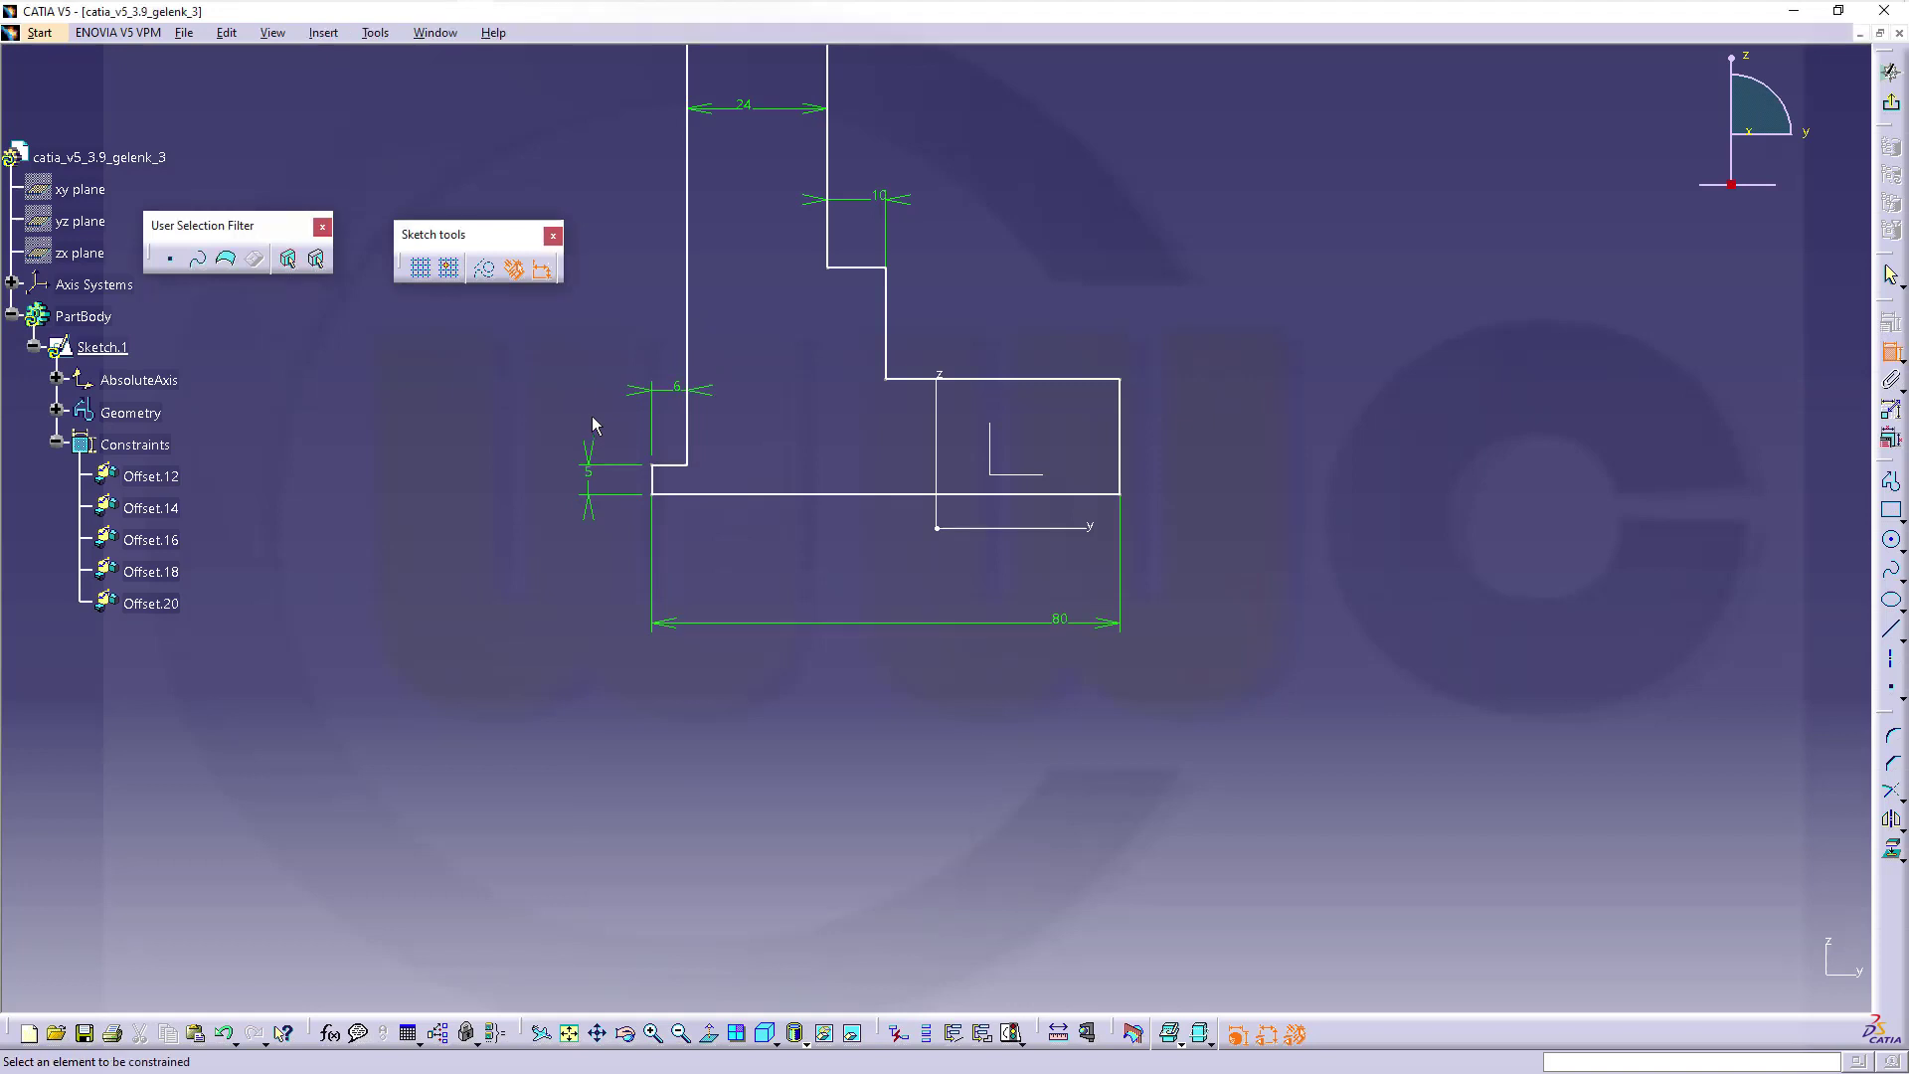
- Set the base height to 10 and the step height to 10
click(1030, 380)
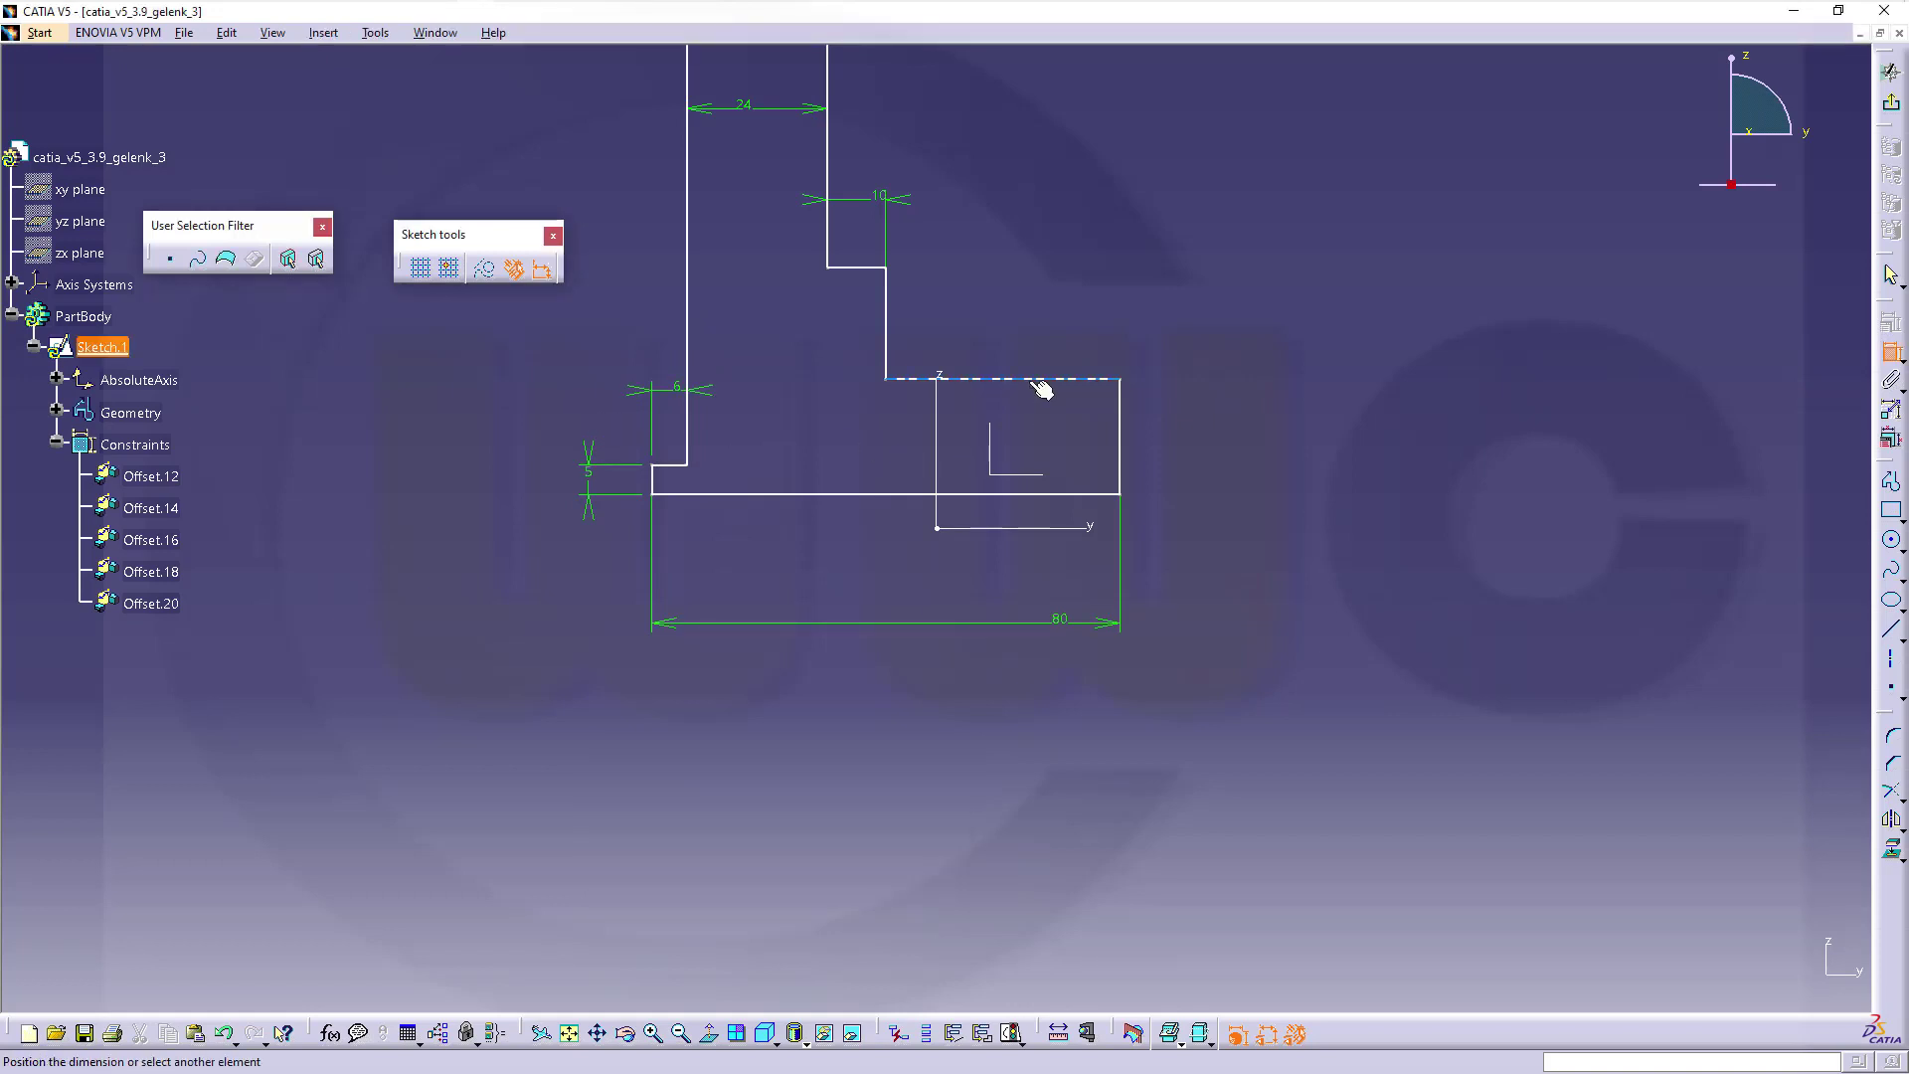
click(1077, 493)
click(1222, 449)
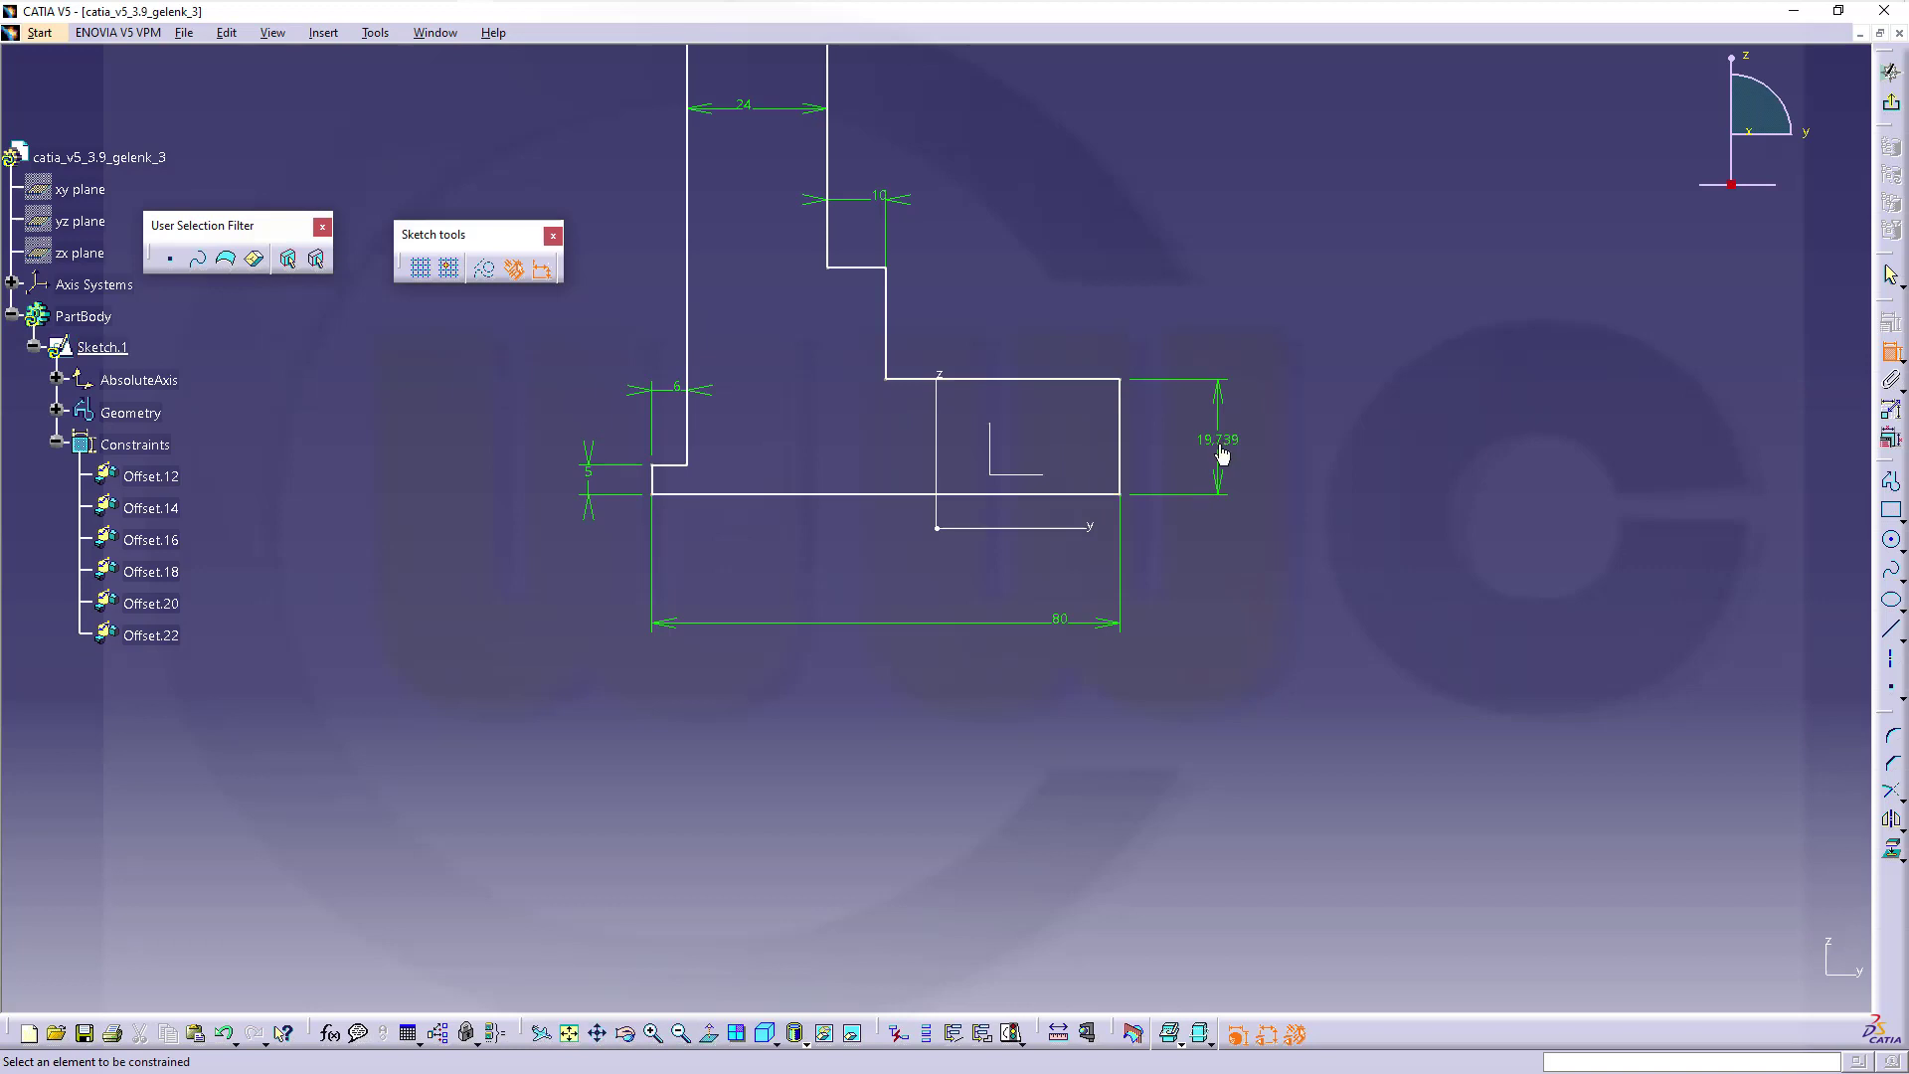
double_click(1222, 454)
text(1)
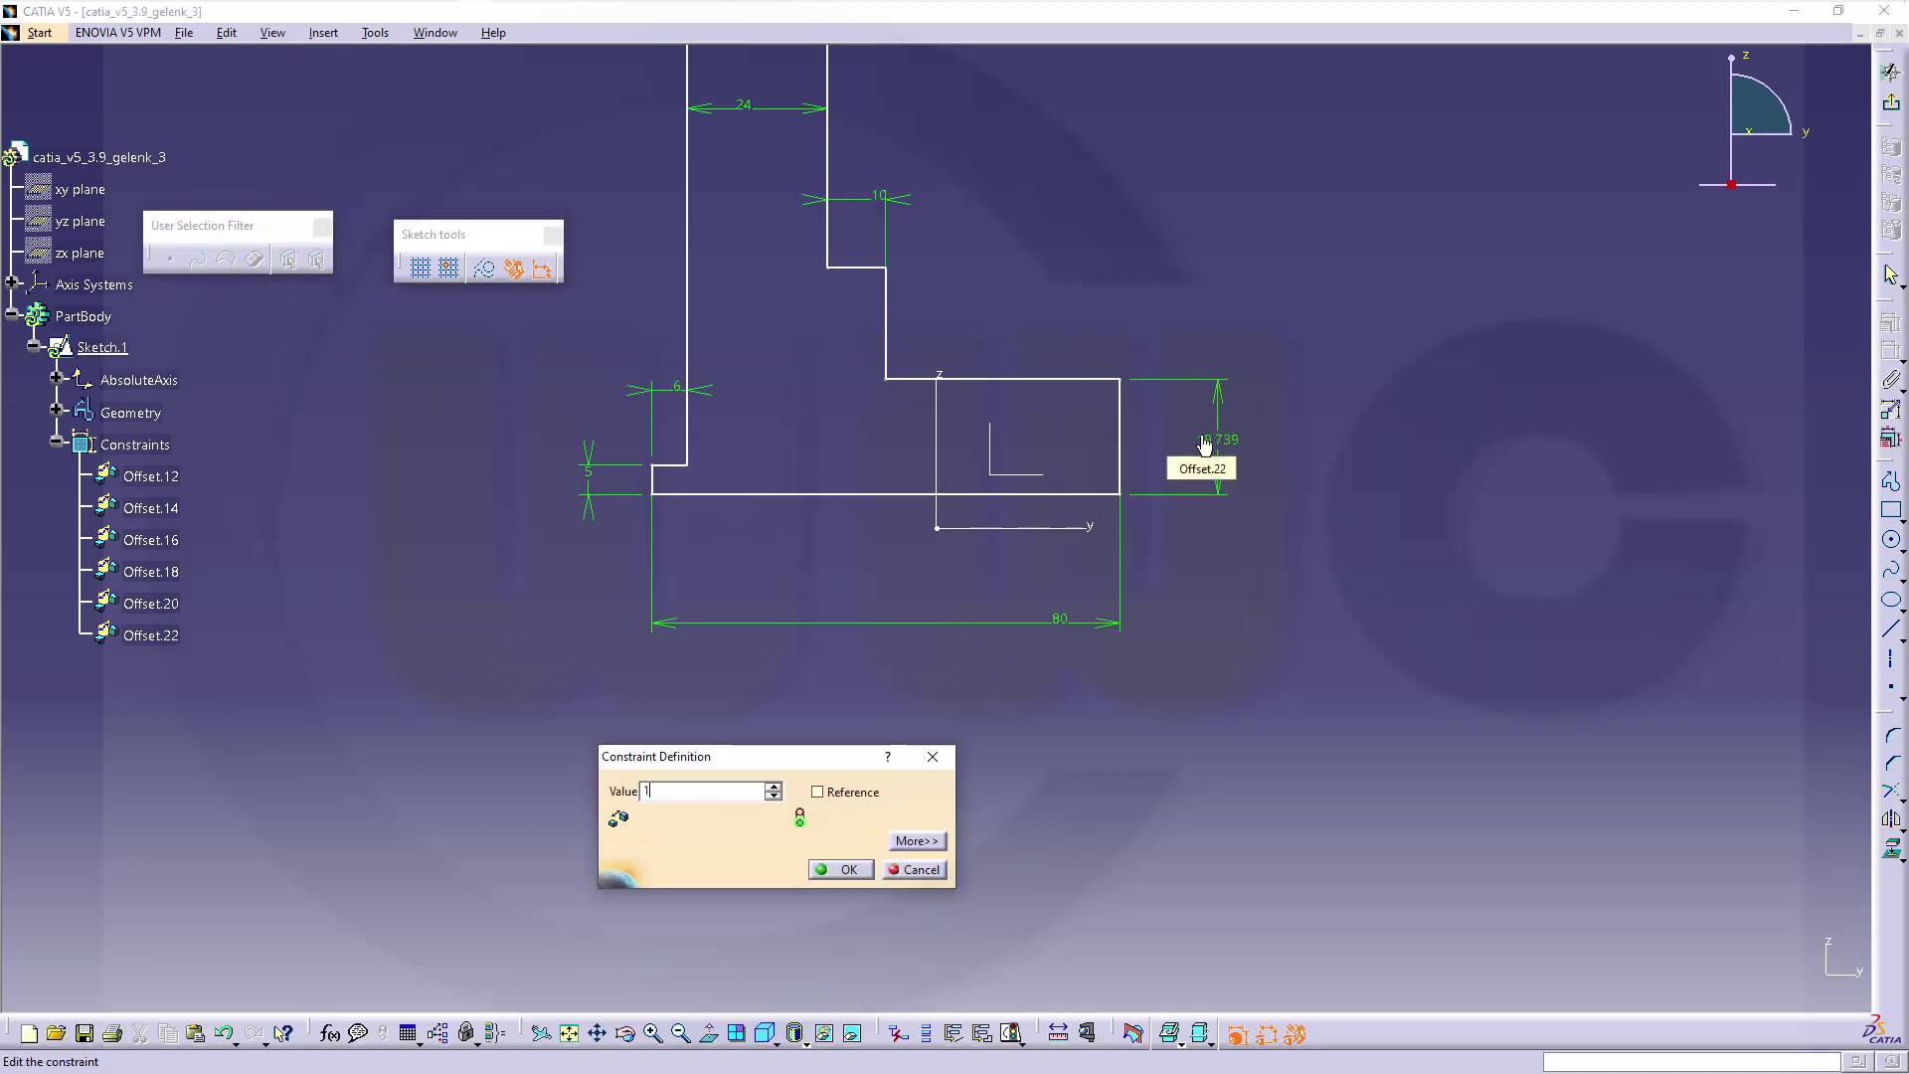
text(0)
key(Return)
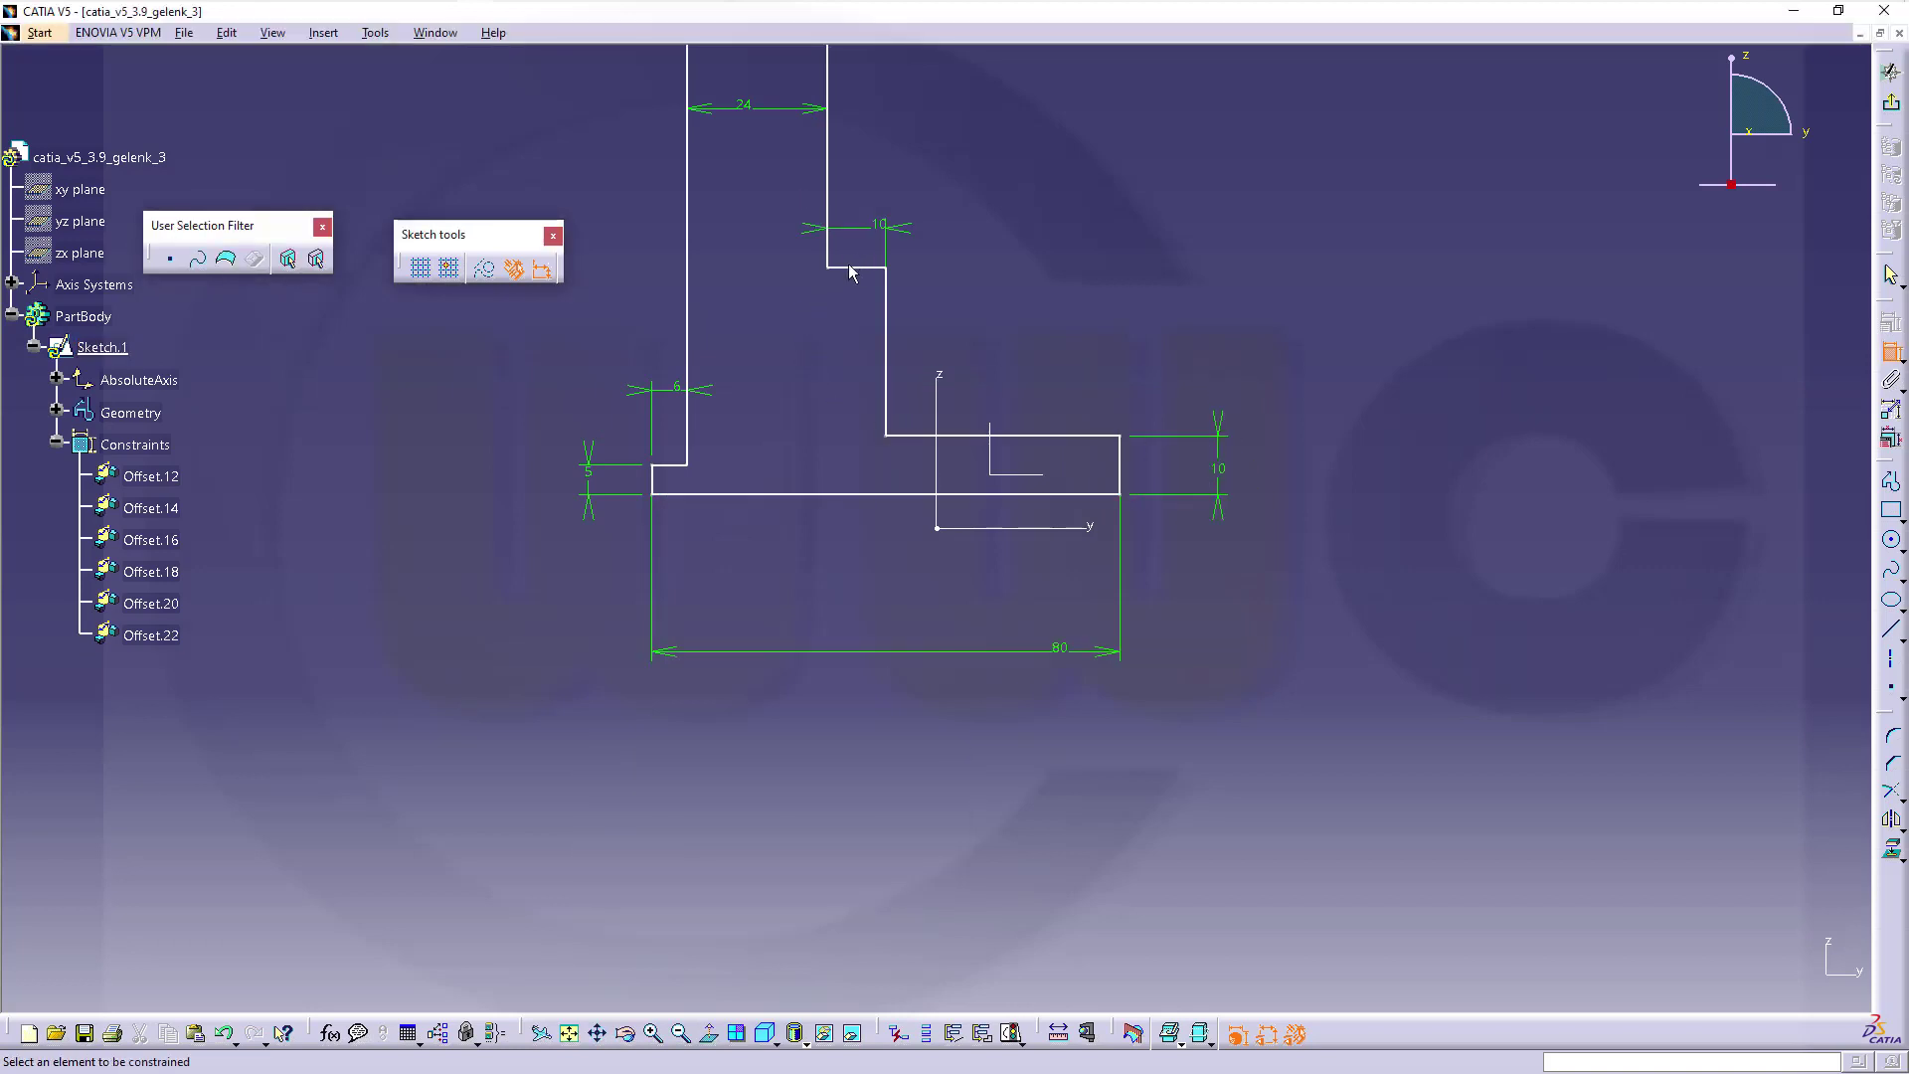
click(852, 268)
click(928, 435)
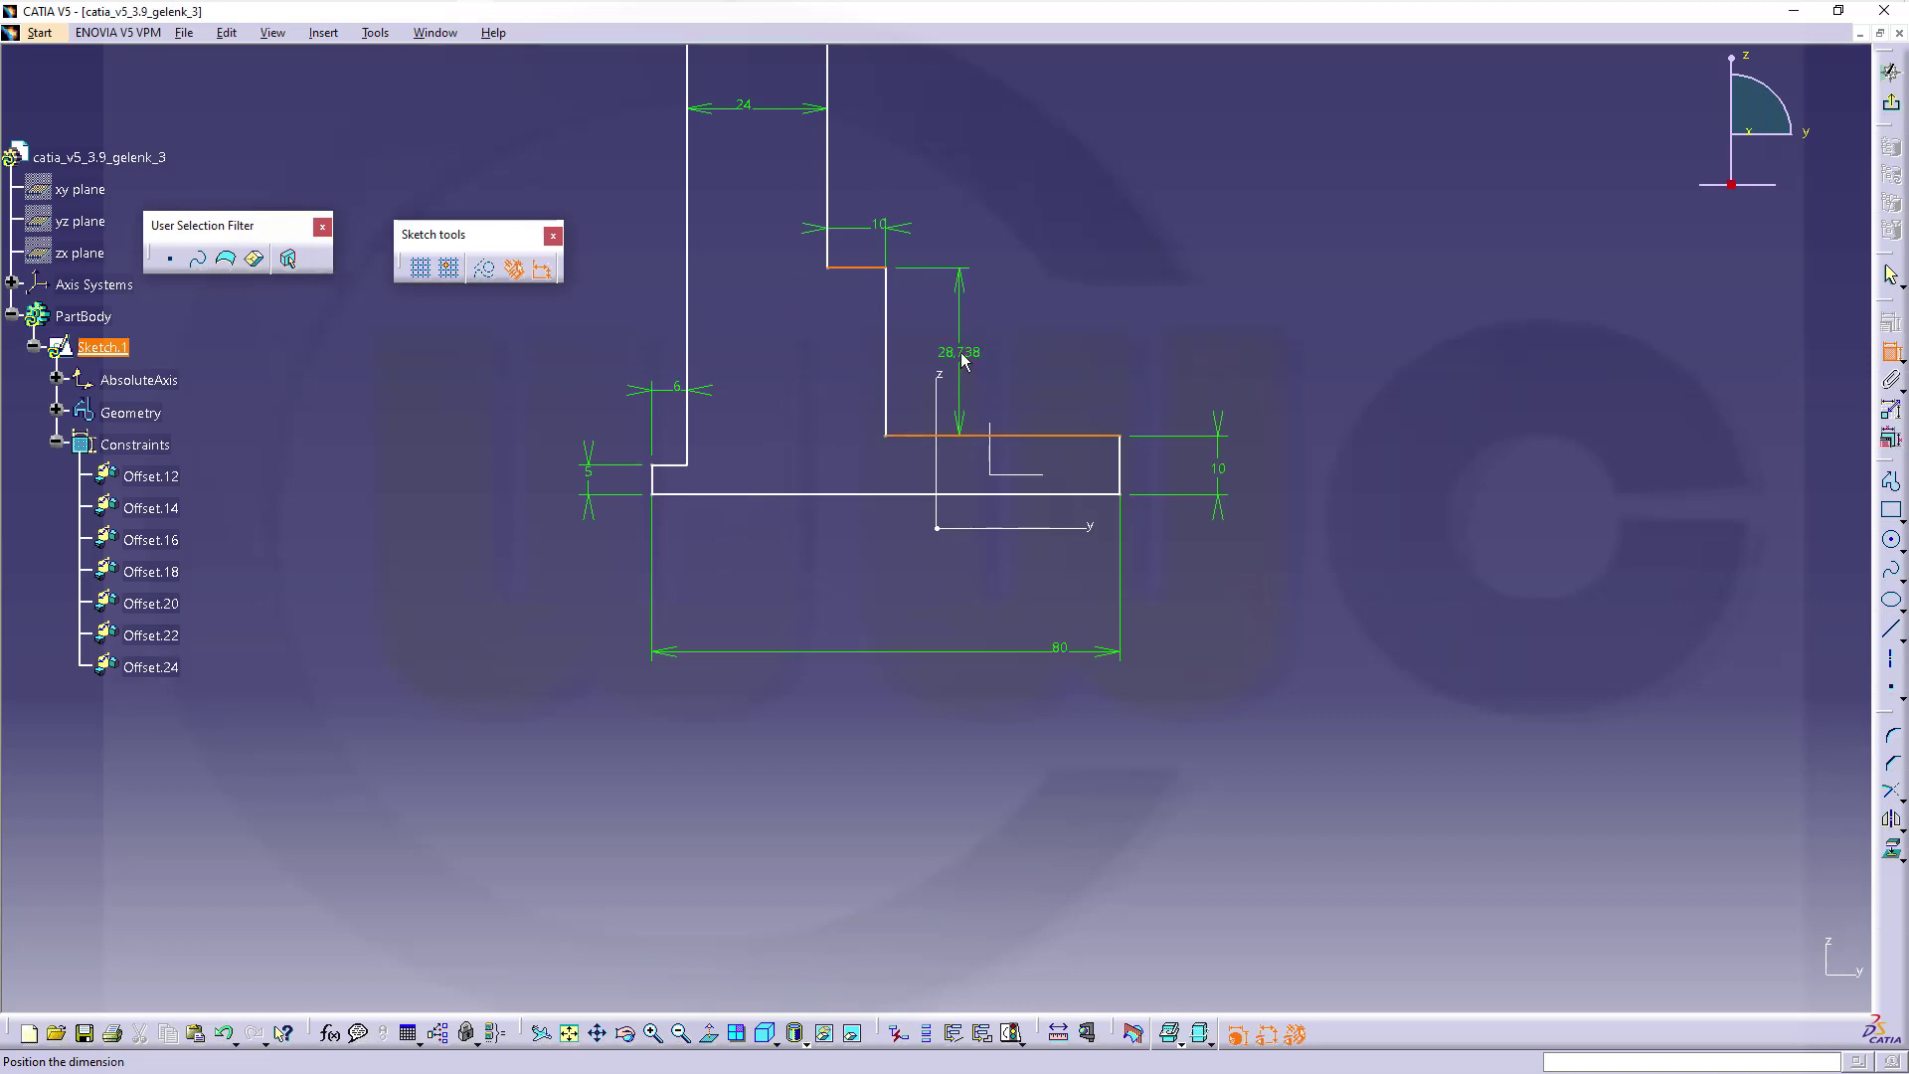
click(962, 357)
double_click(961, 350)
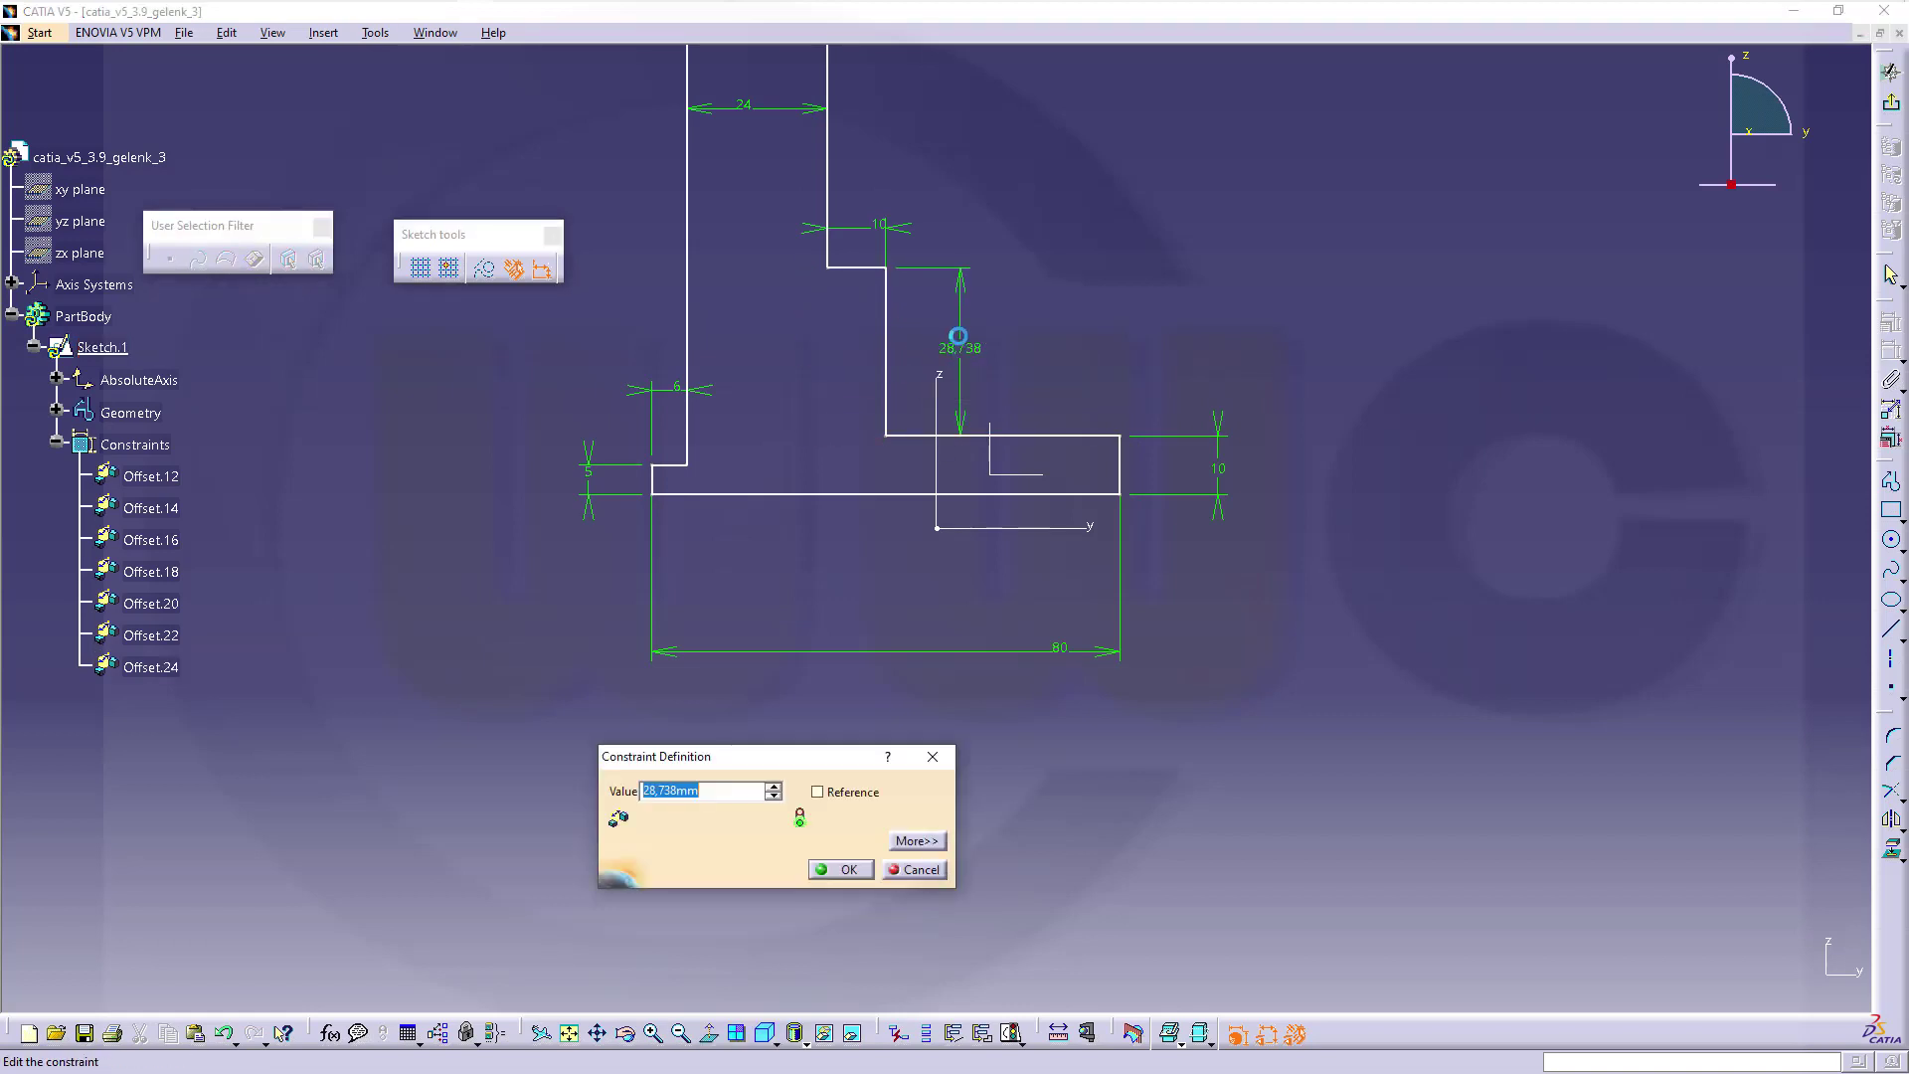
text(10)
key(Return)
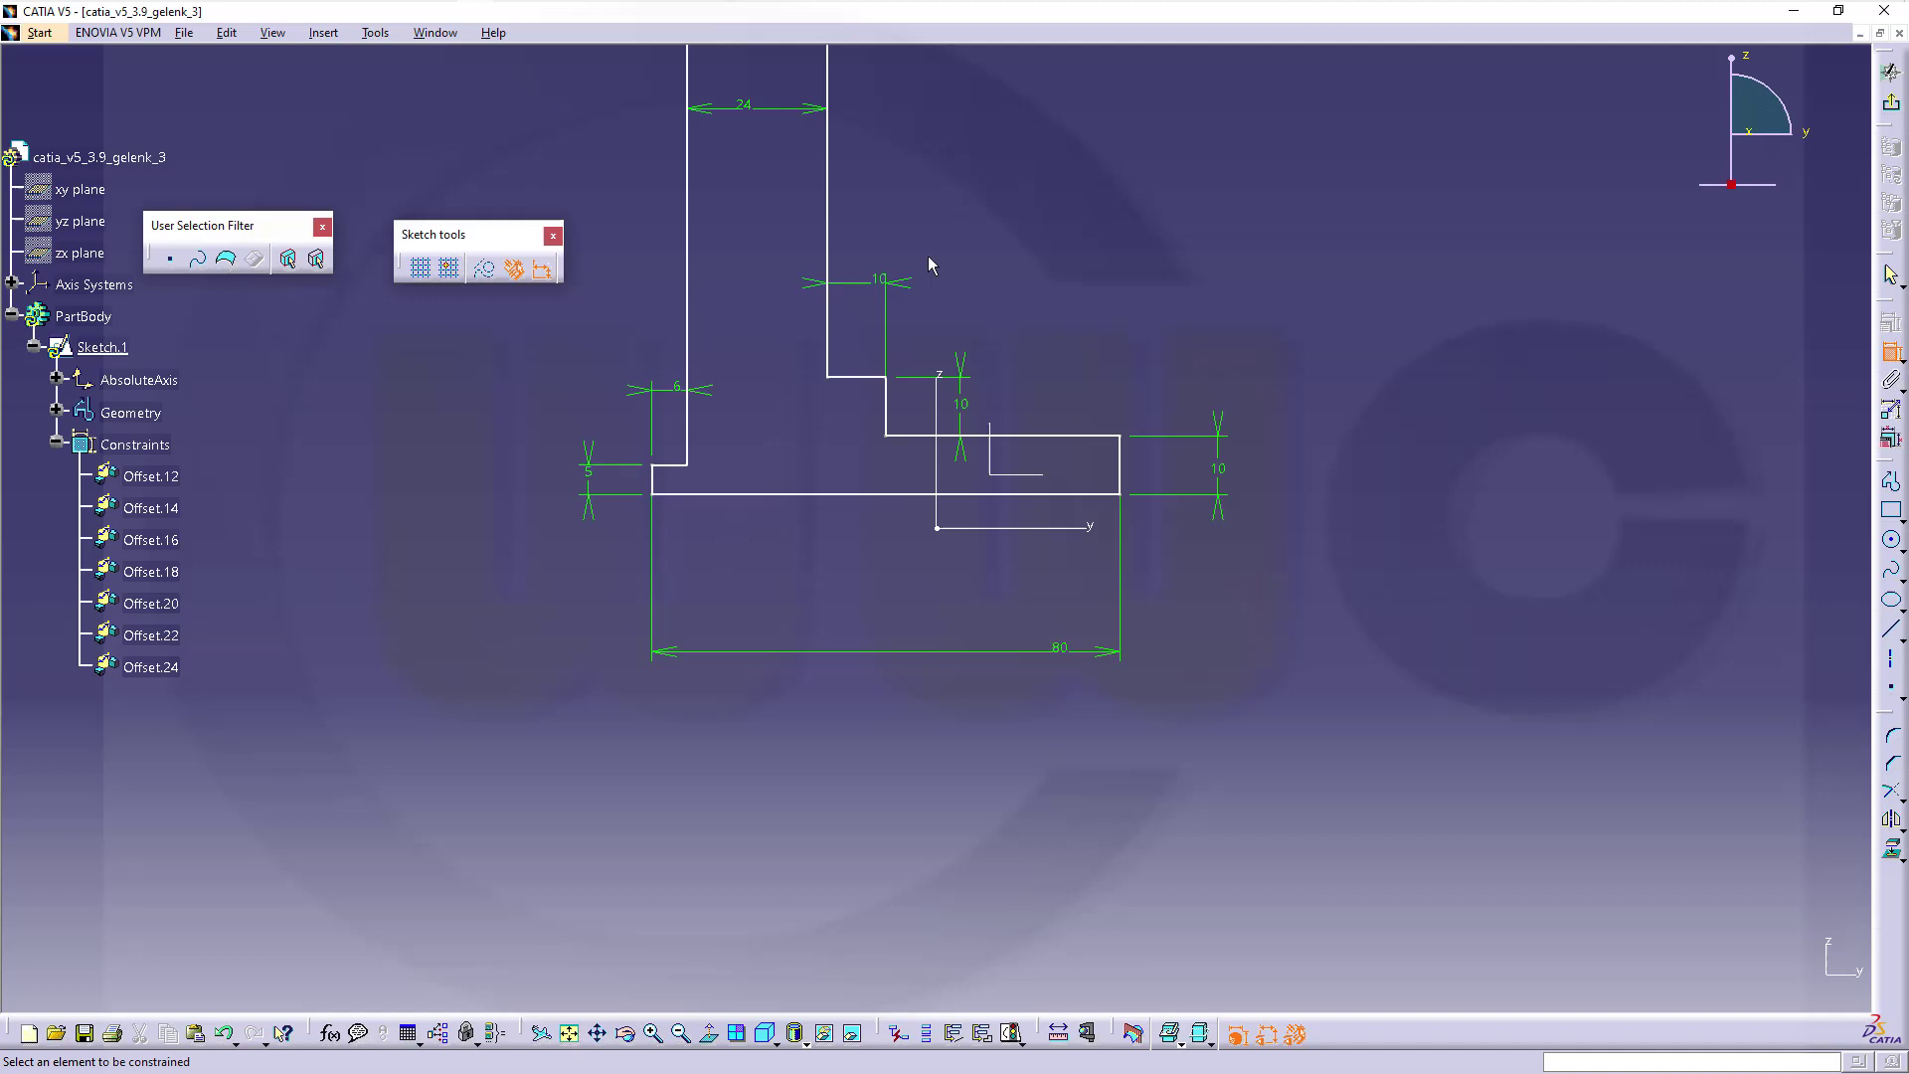
- Dimension the profile's overall height as 45 mm
ctrl+middle_drag(981, 249, 989, 319)
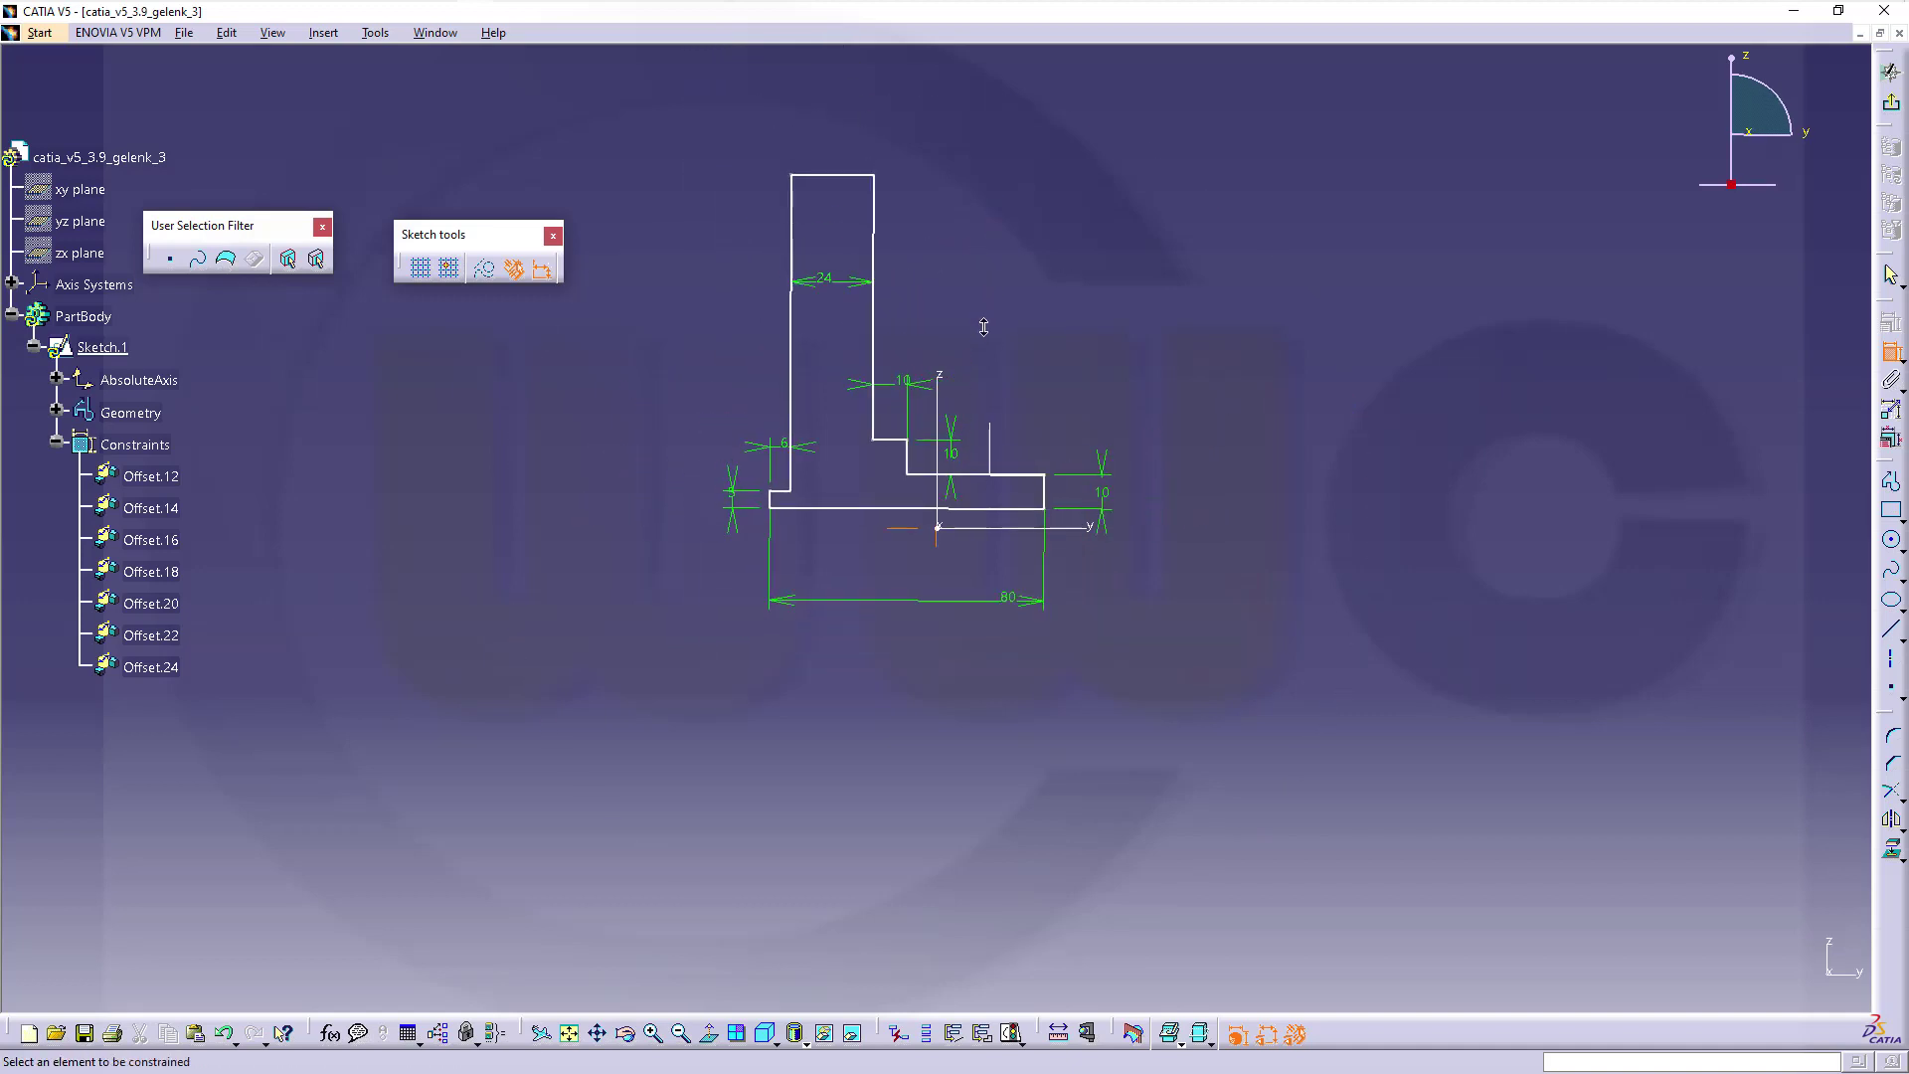
click(810, 171)
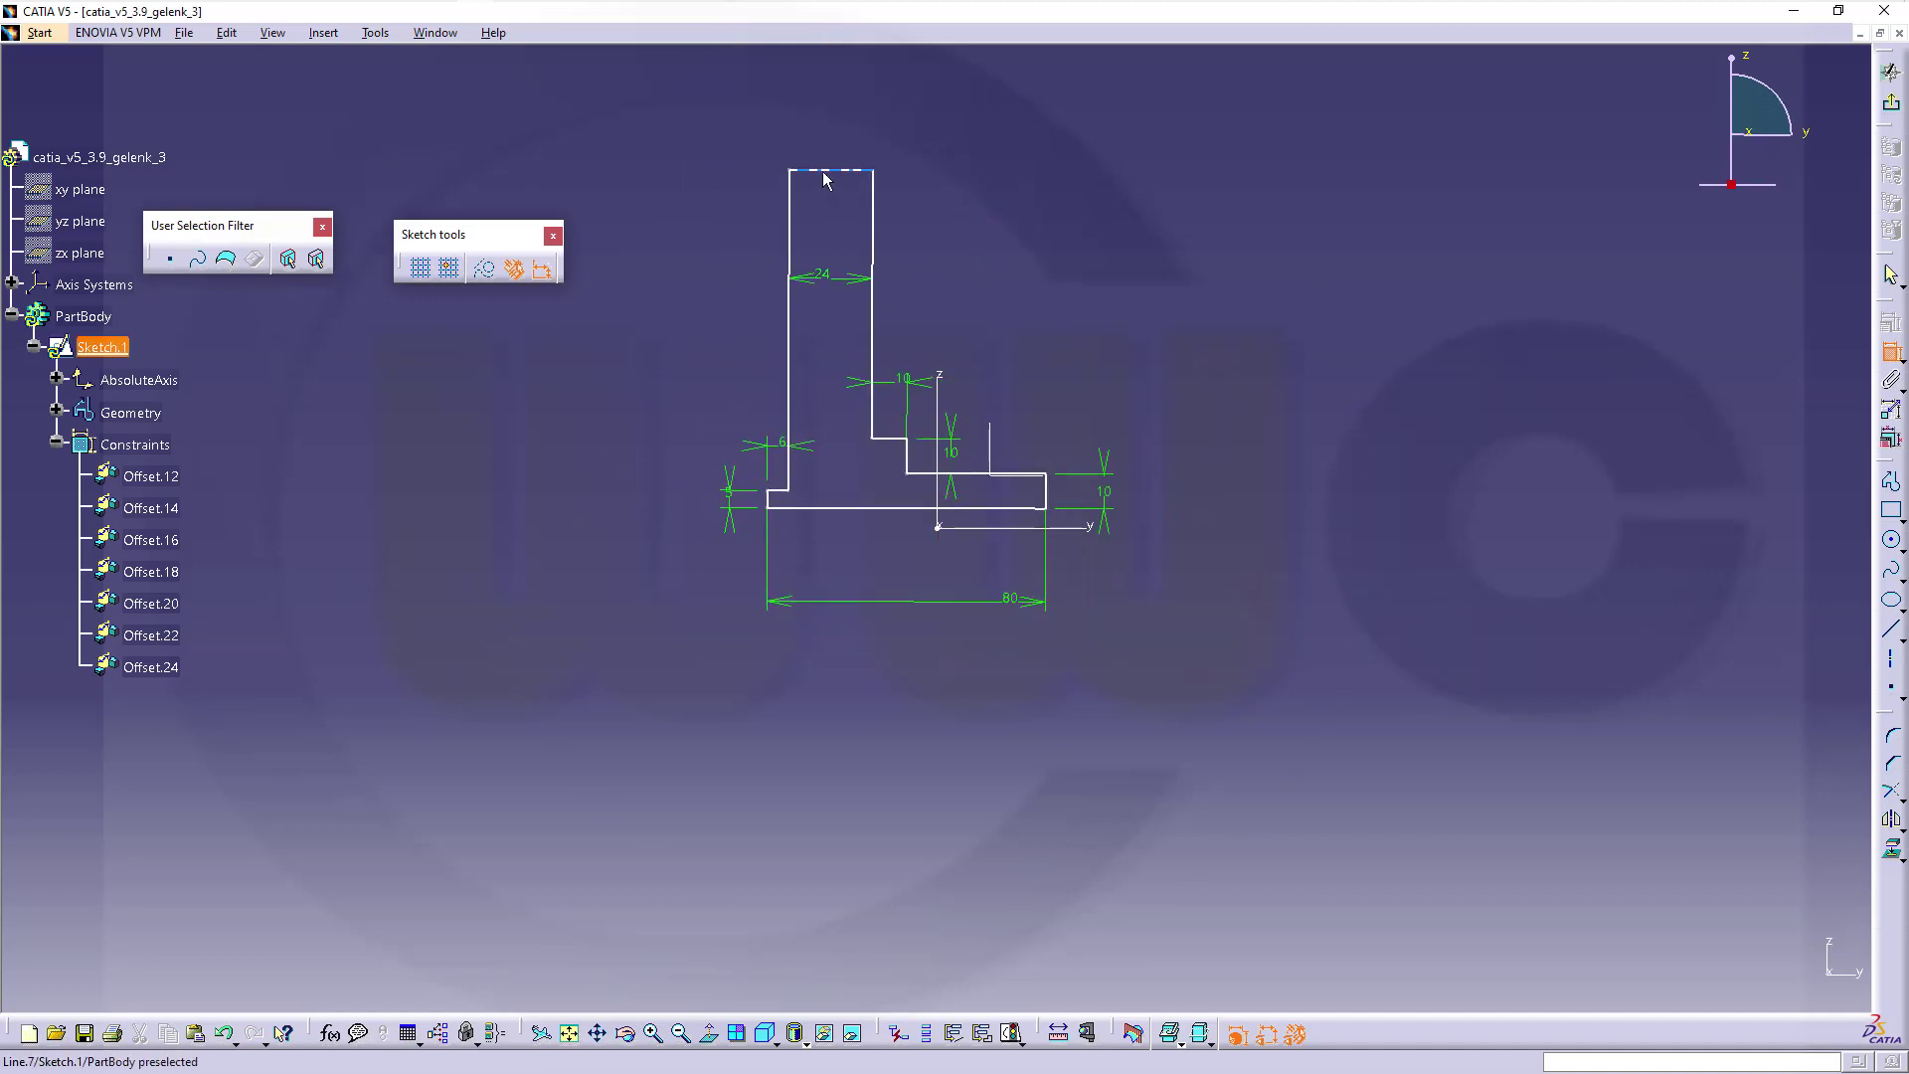
click(839, 510)
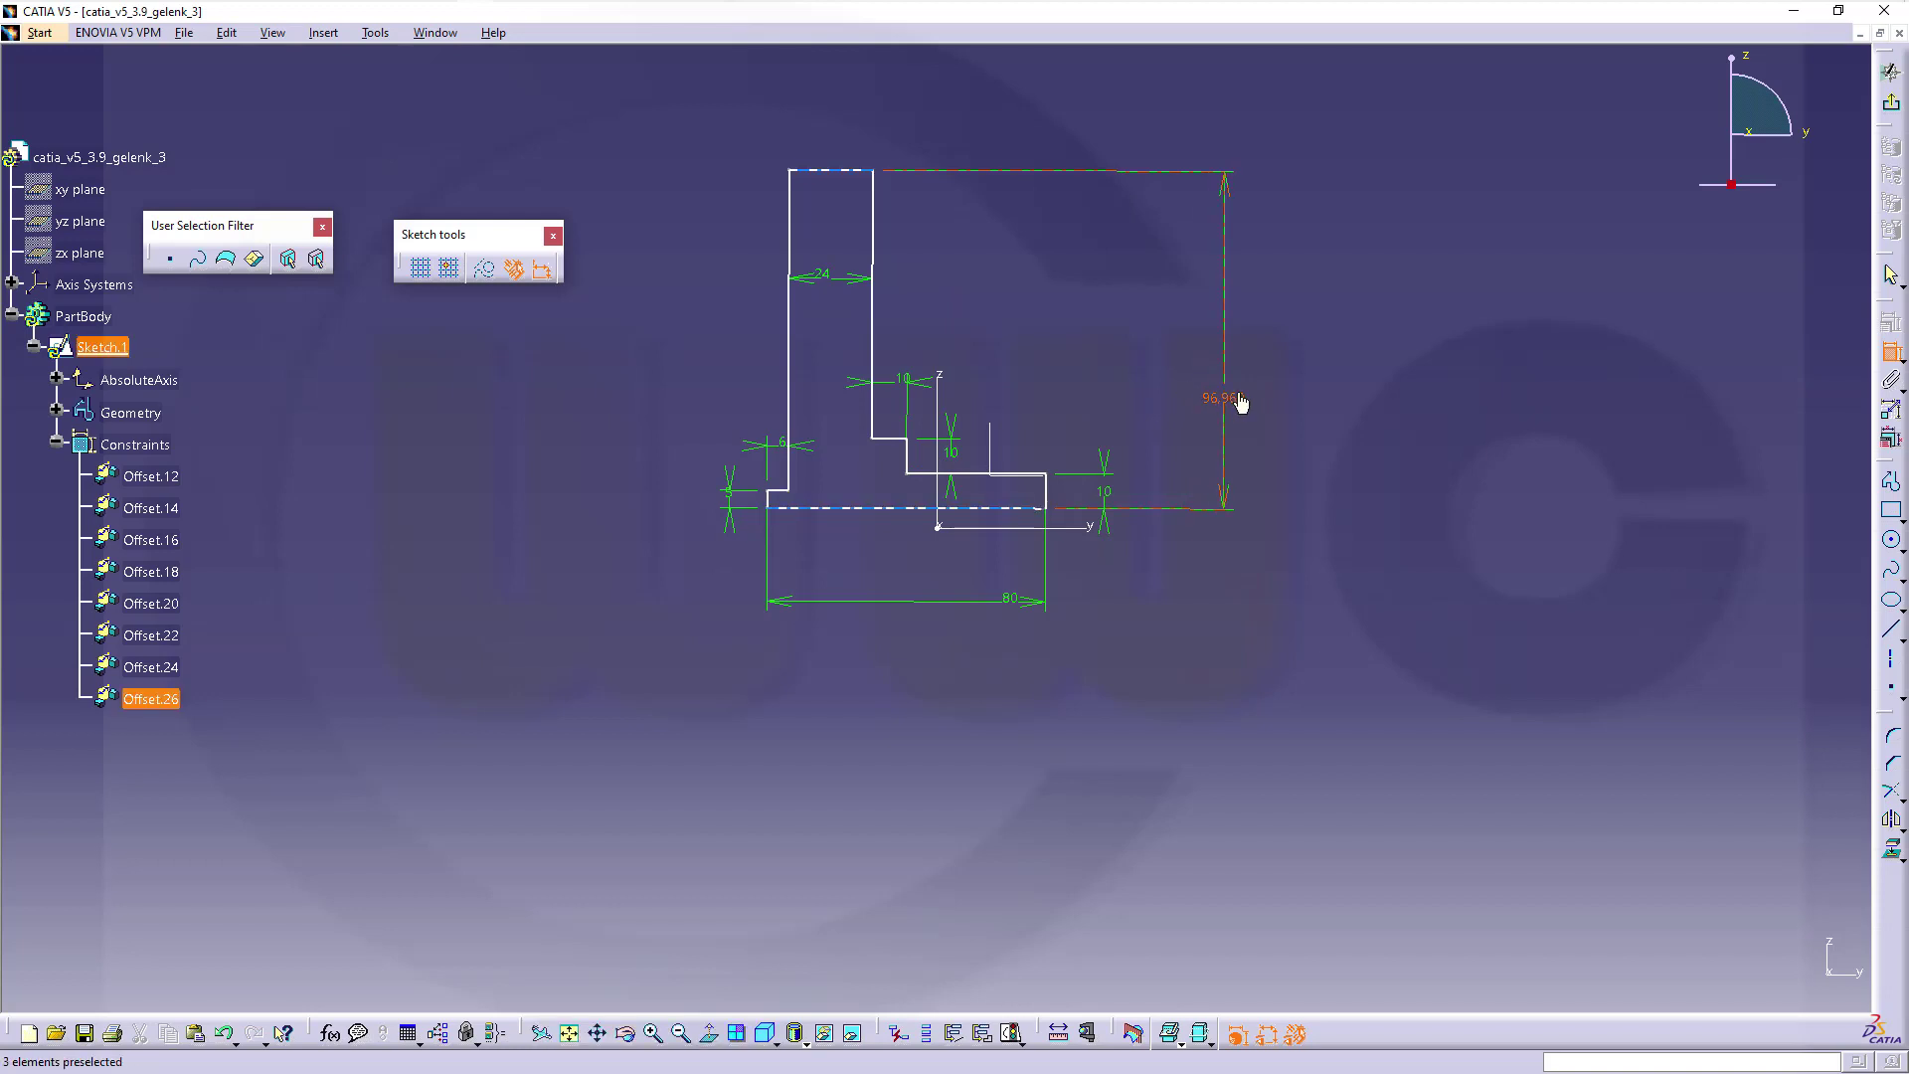
double_click(1229, 405)
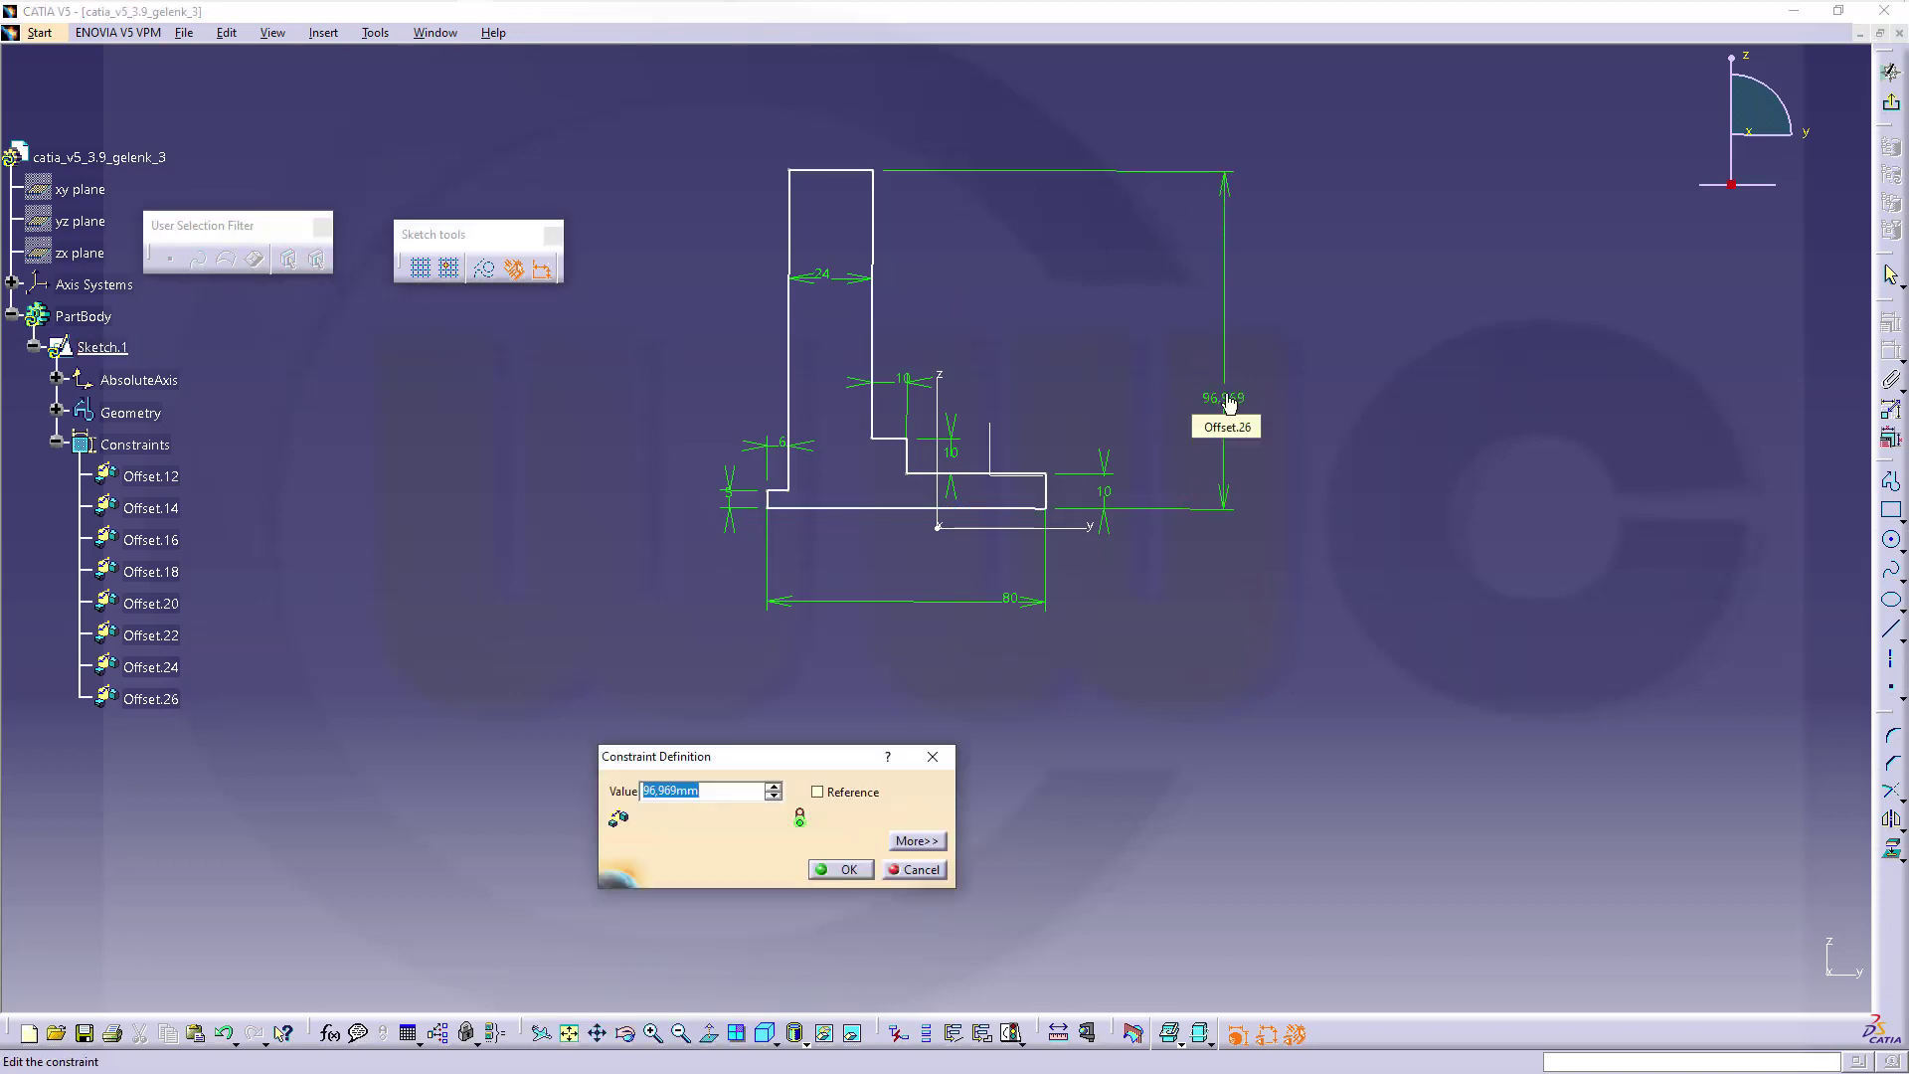
key(Return)
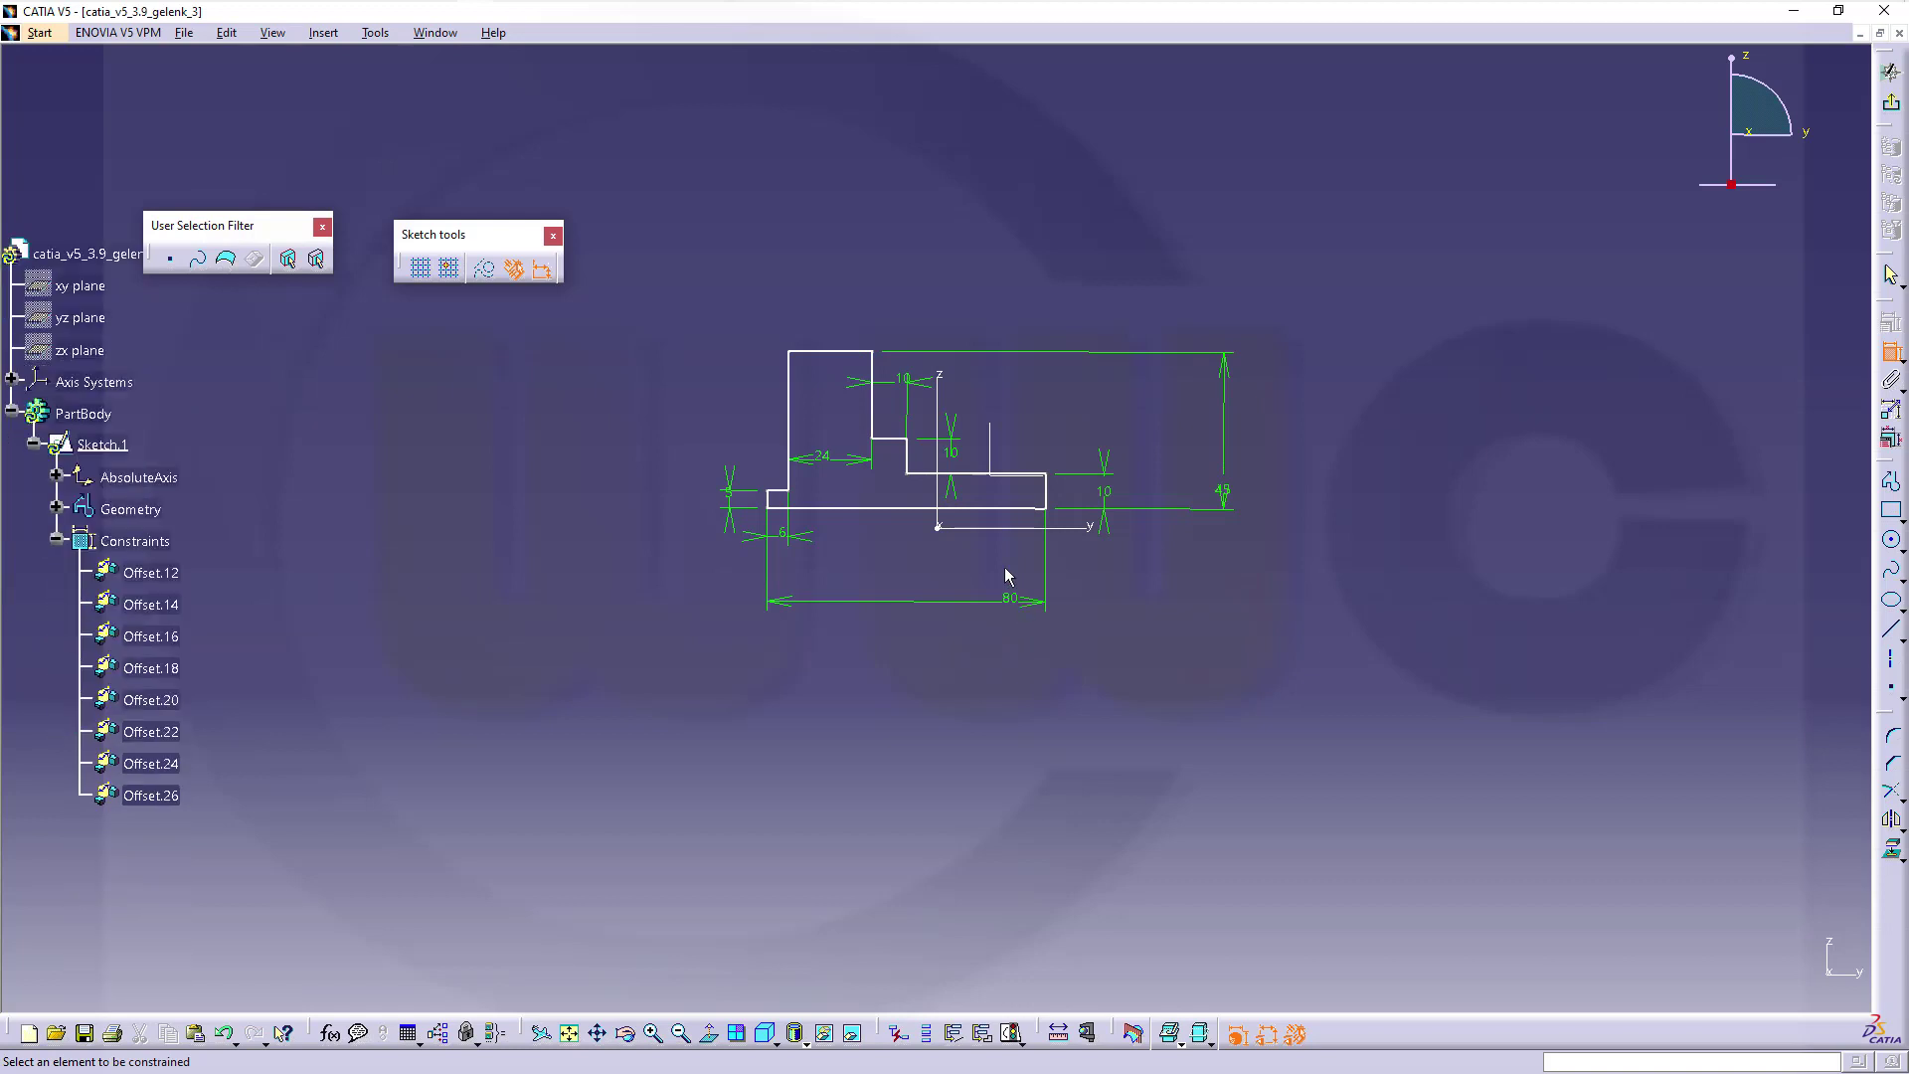
- Set the left edge 15 mm from the vertical axis
click(776, 507)
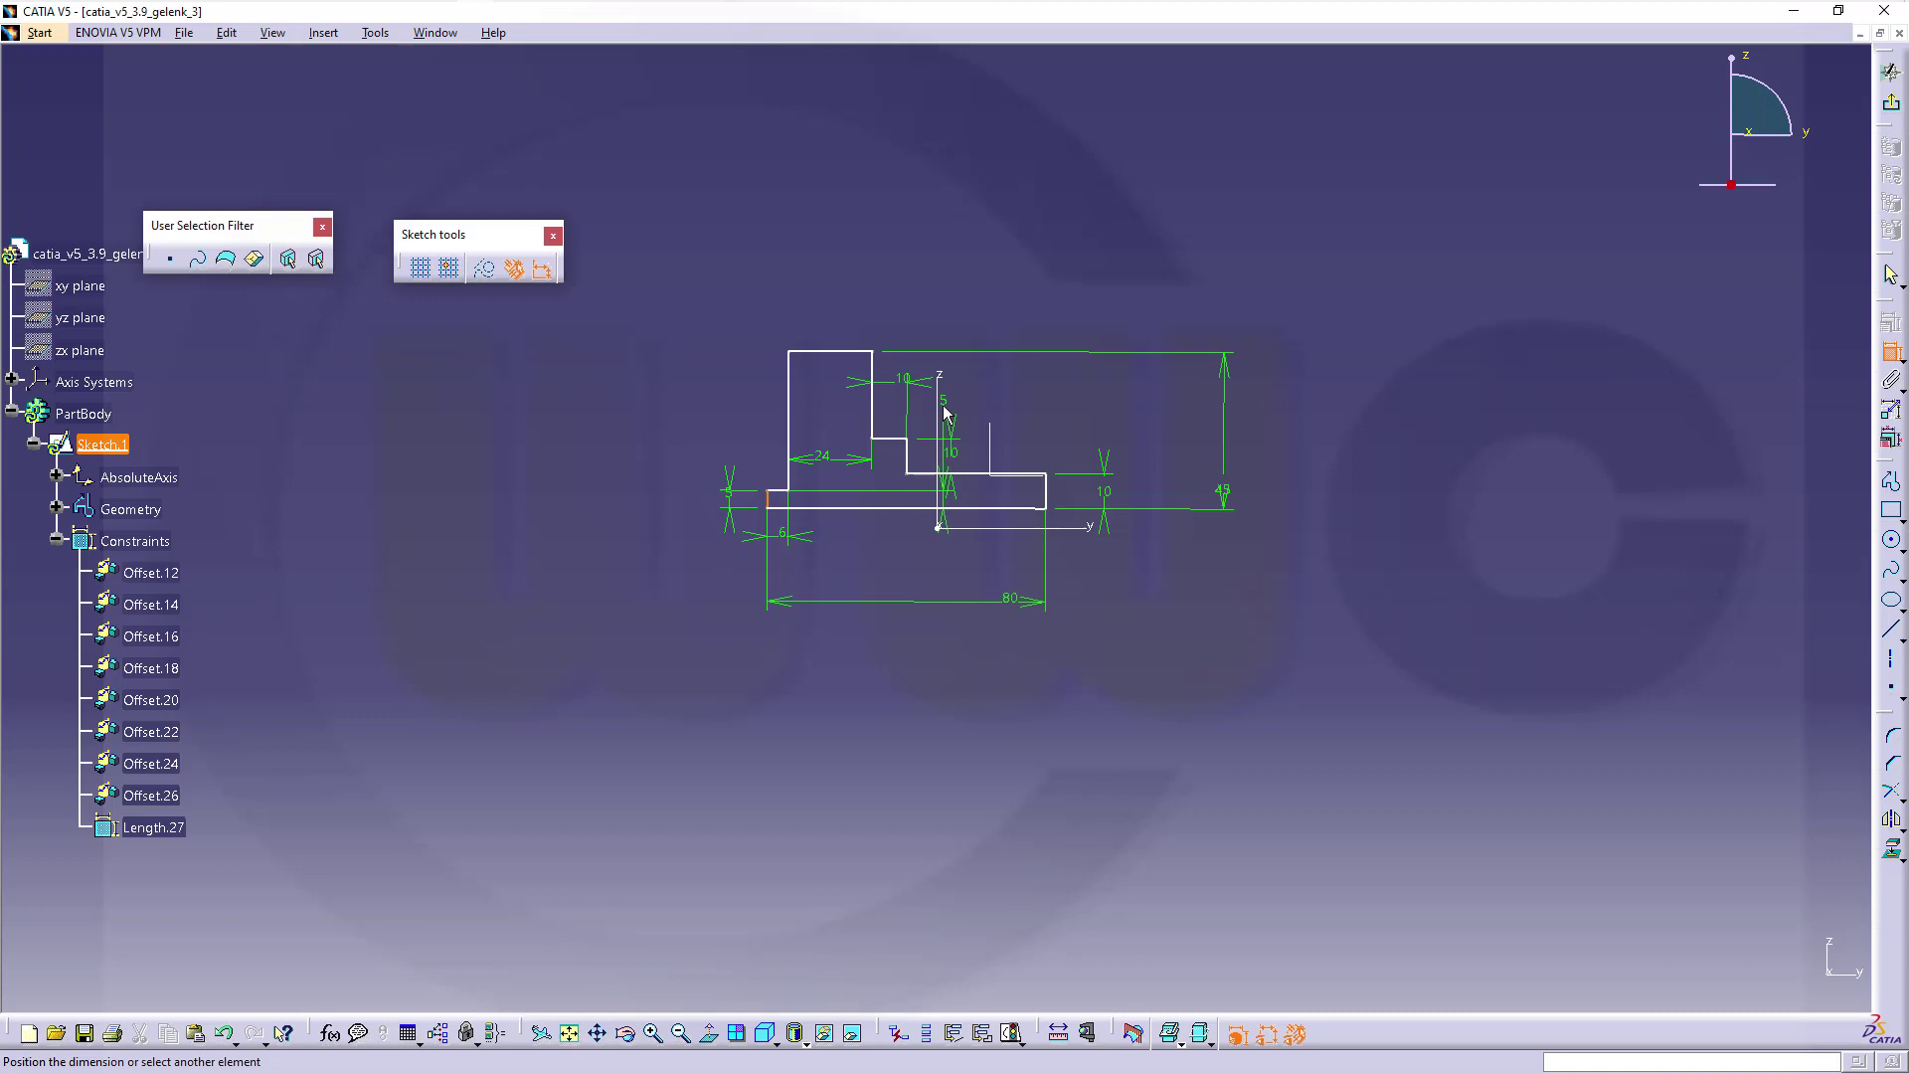
click(941, 412)
click(887, 225)
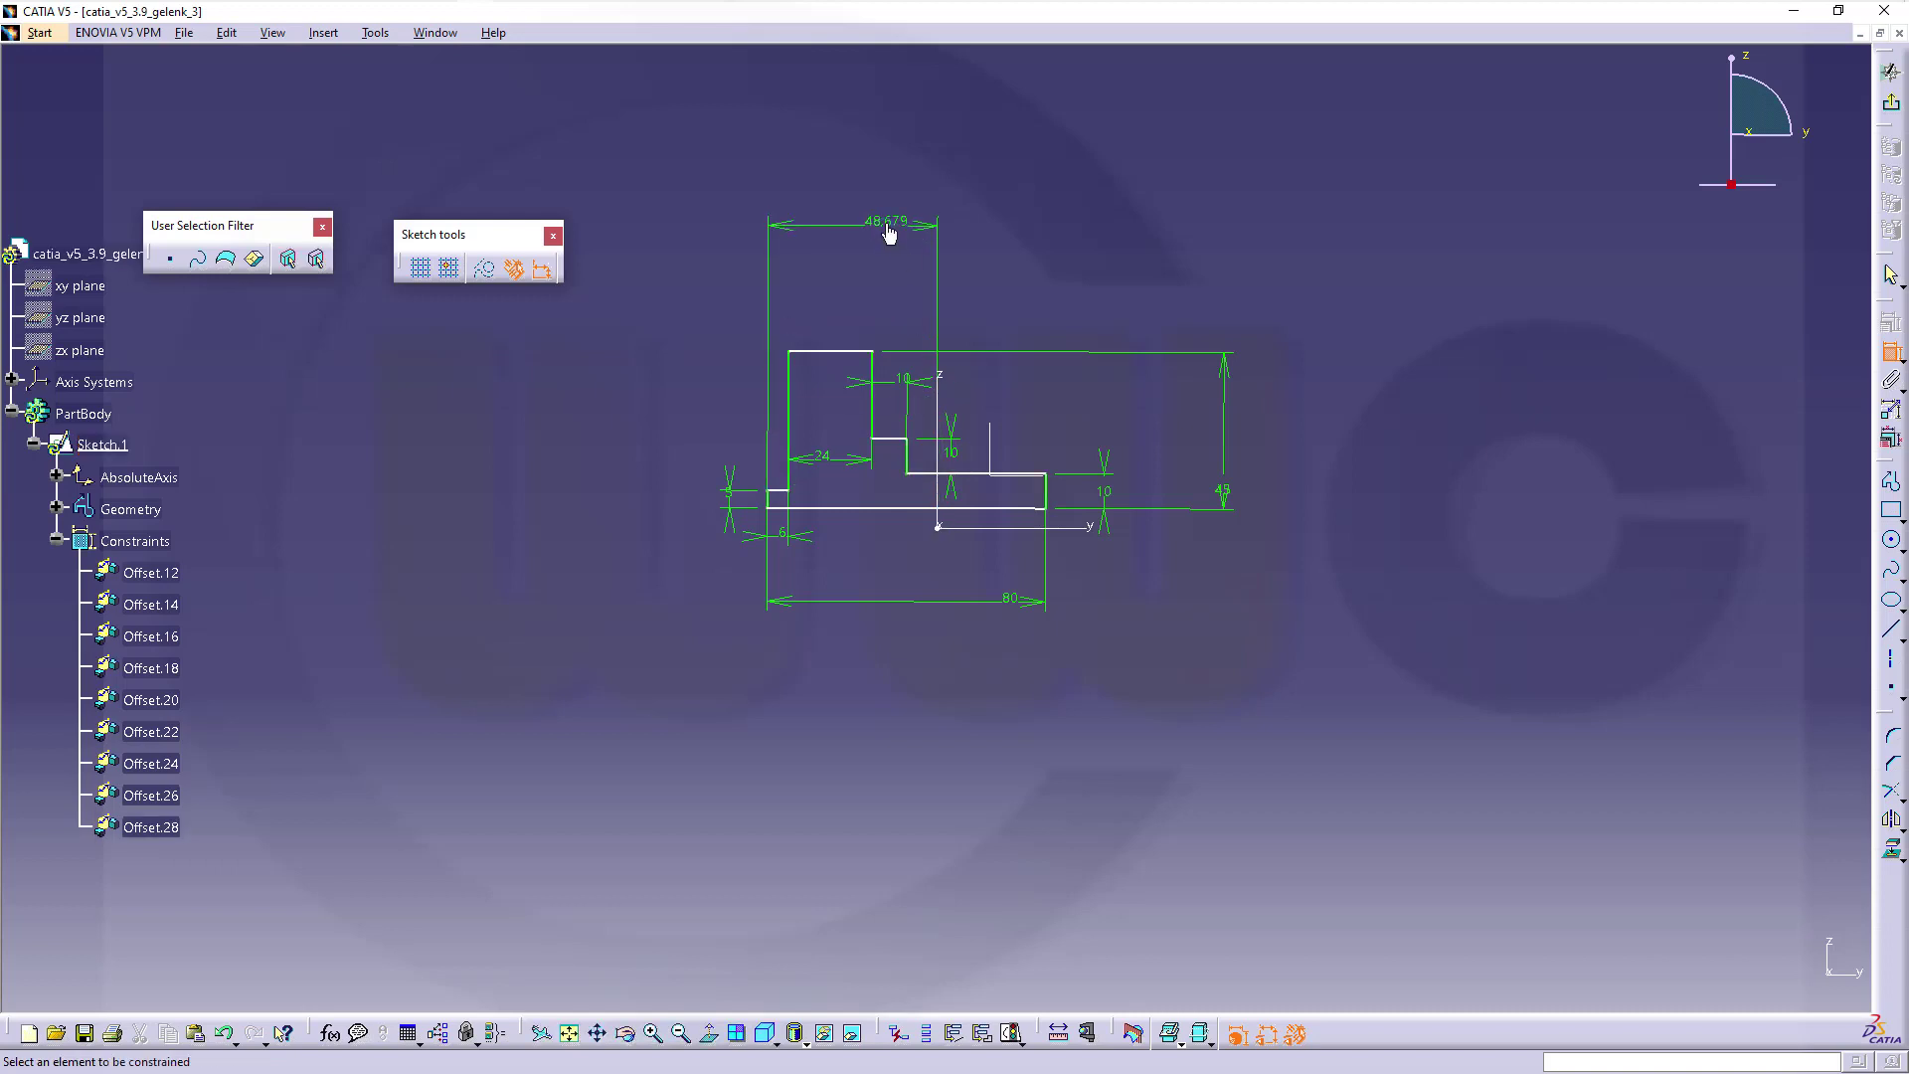
double_click(888, 228)
key(Return)
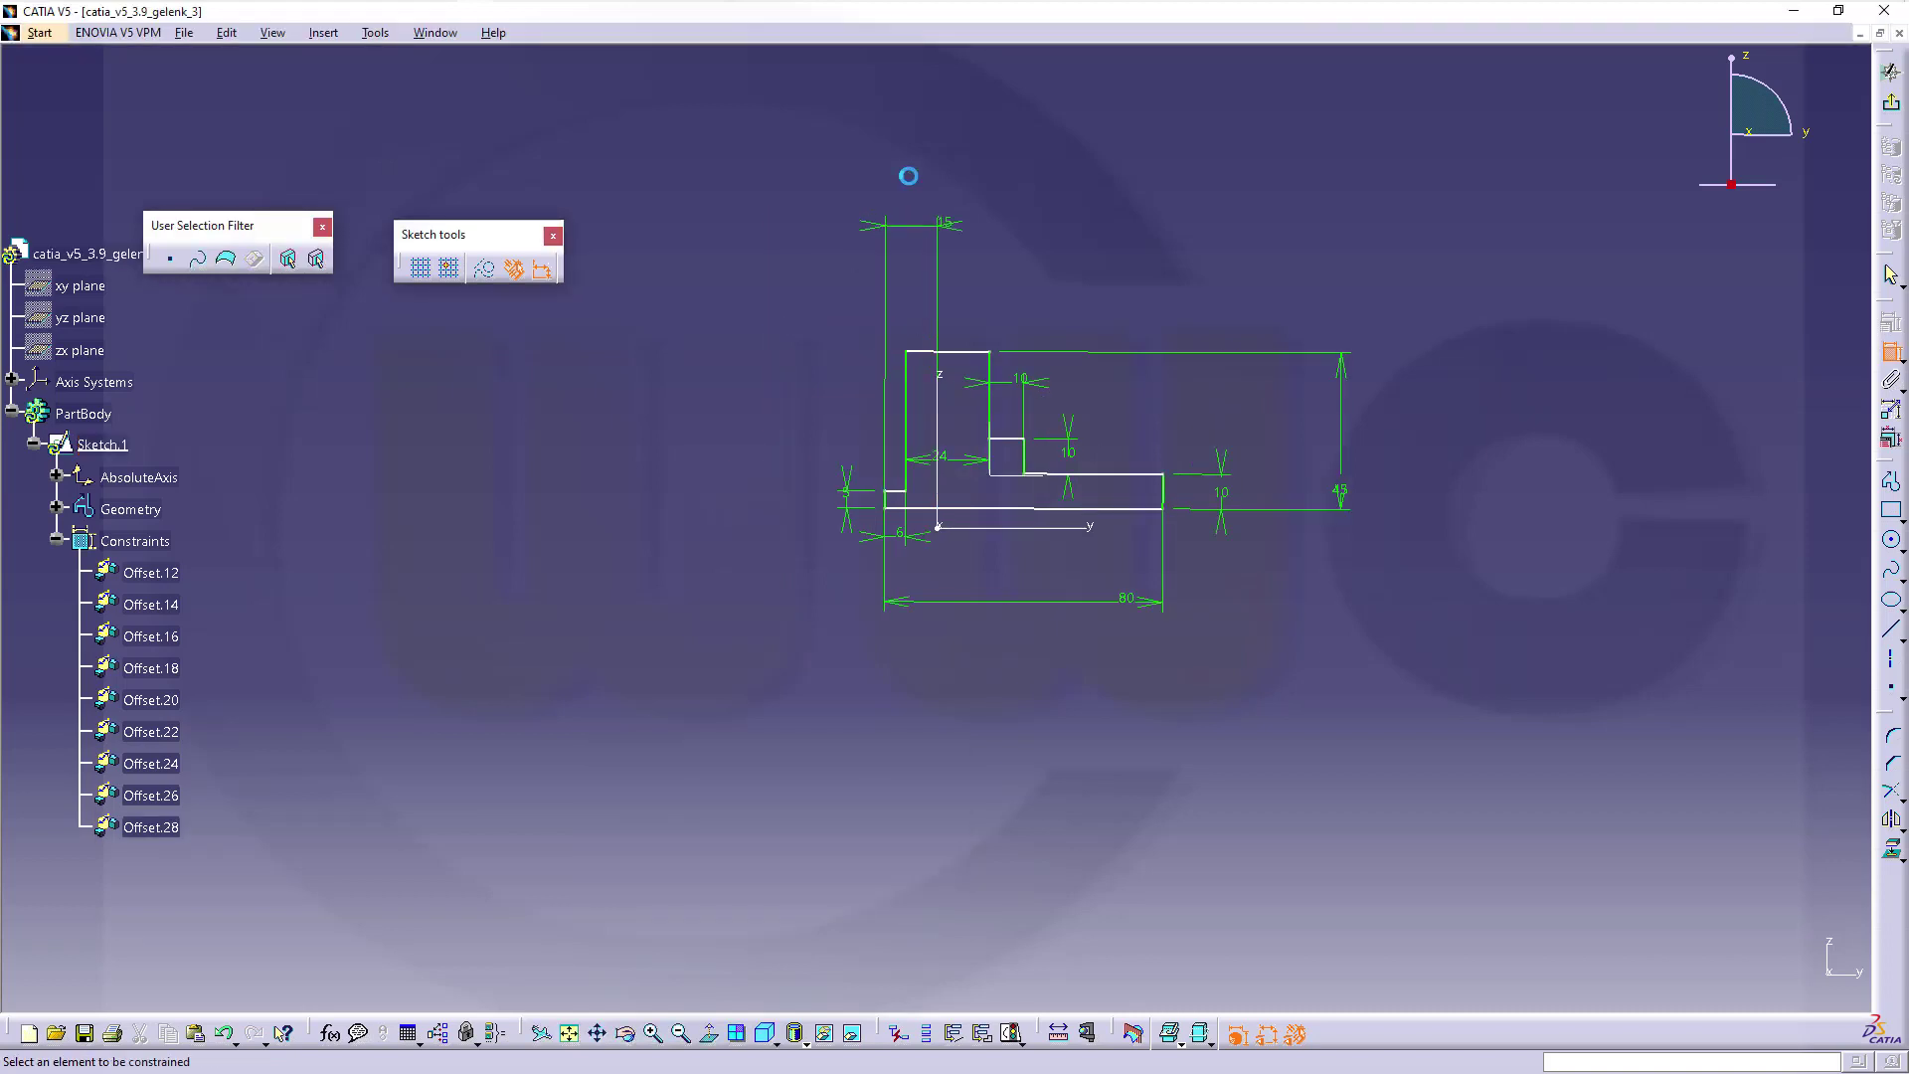
- Make the bottom line coincide with the horizontal axis and exit the sketch
click(1002, 508)
click(1054, 527)
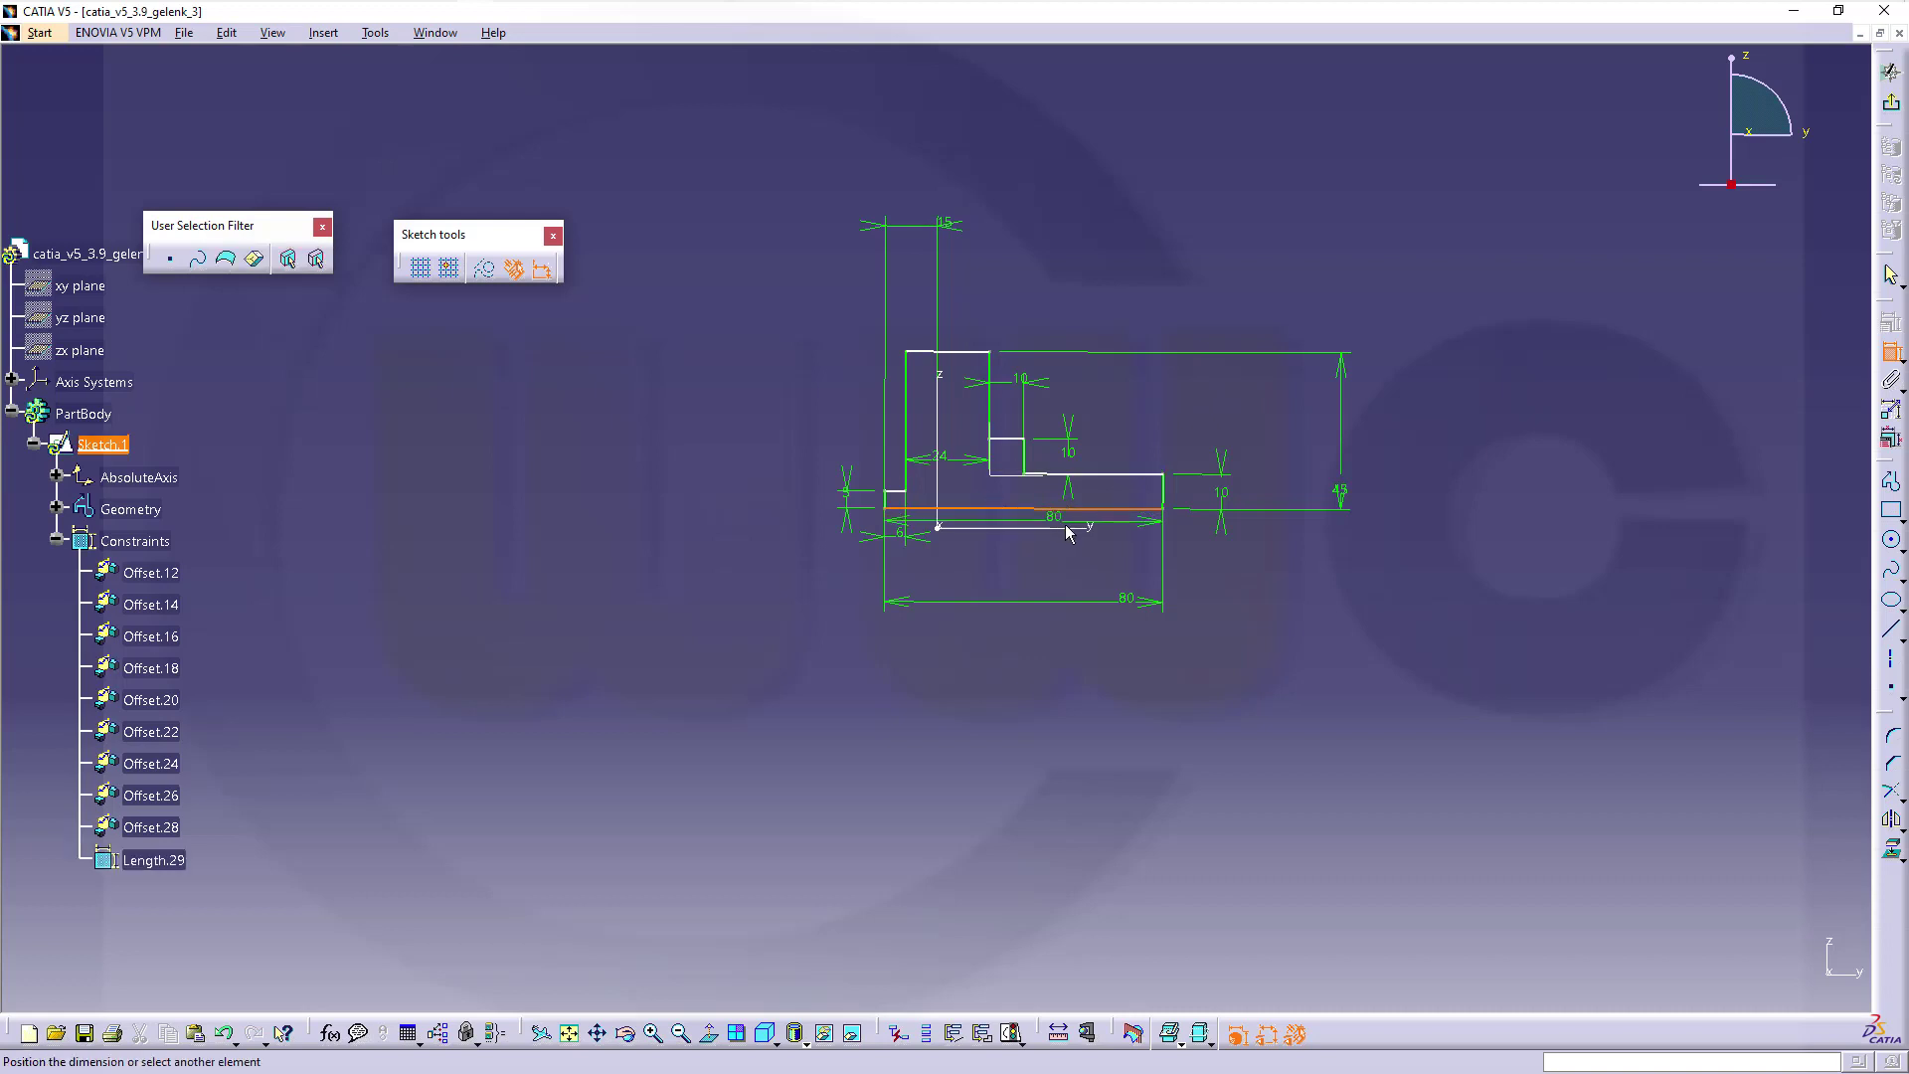
right_click(1075, 568)
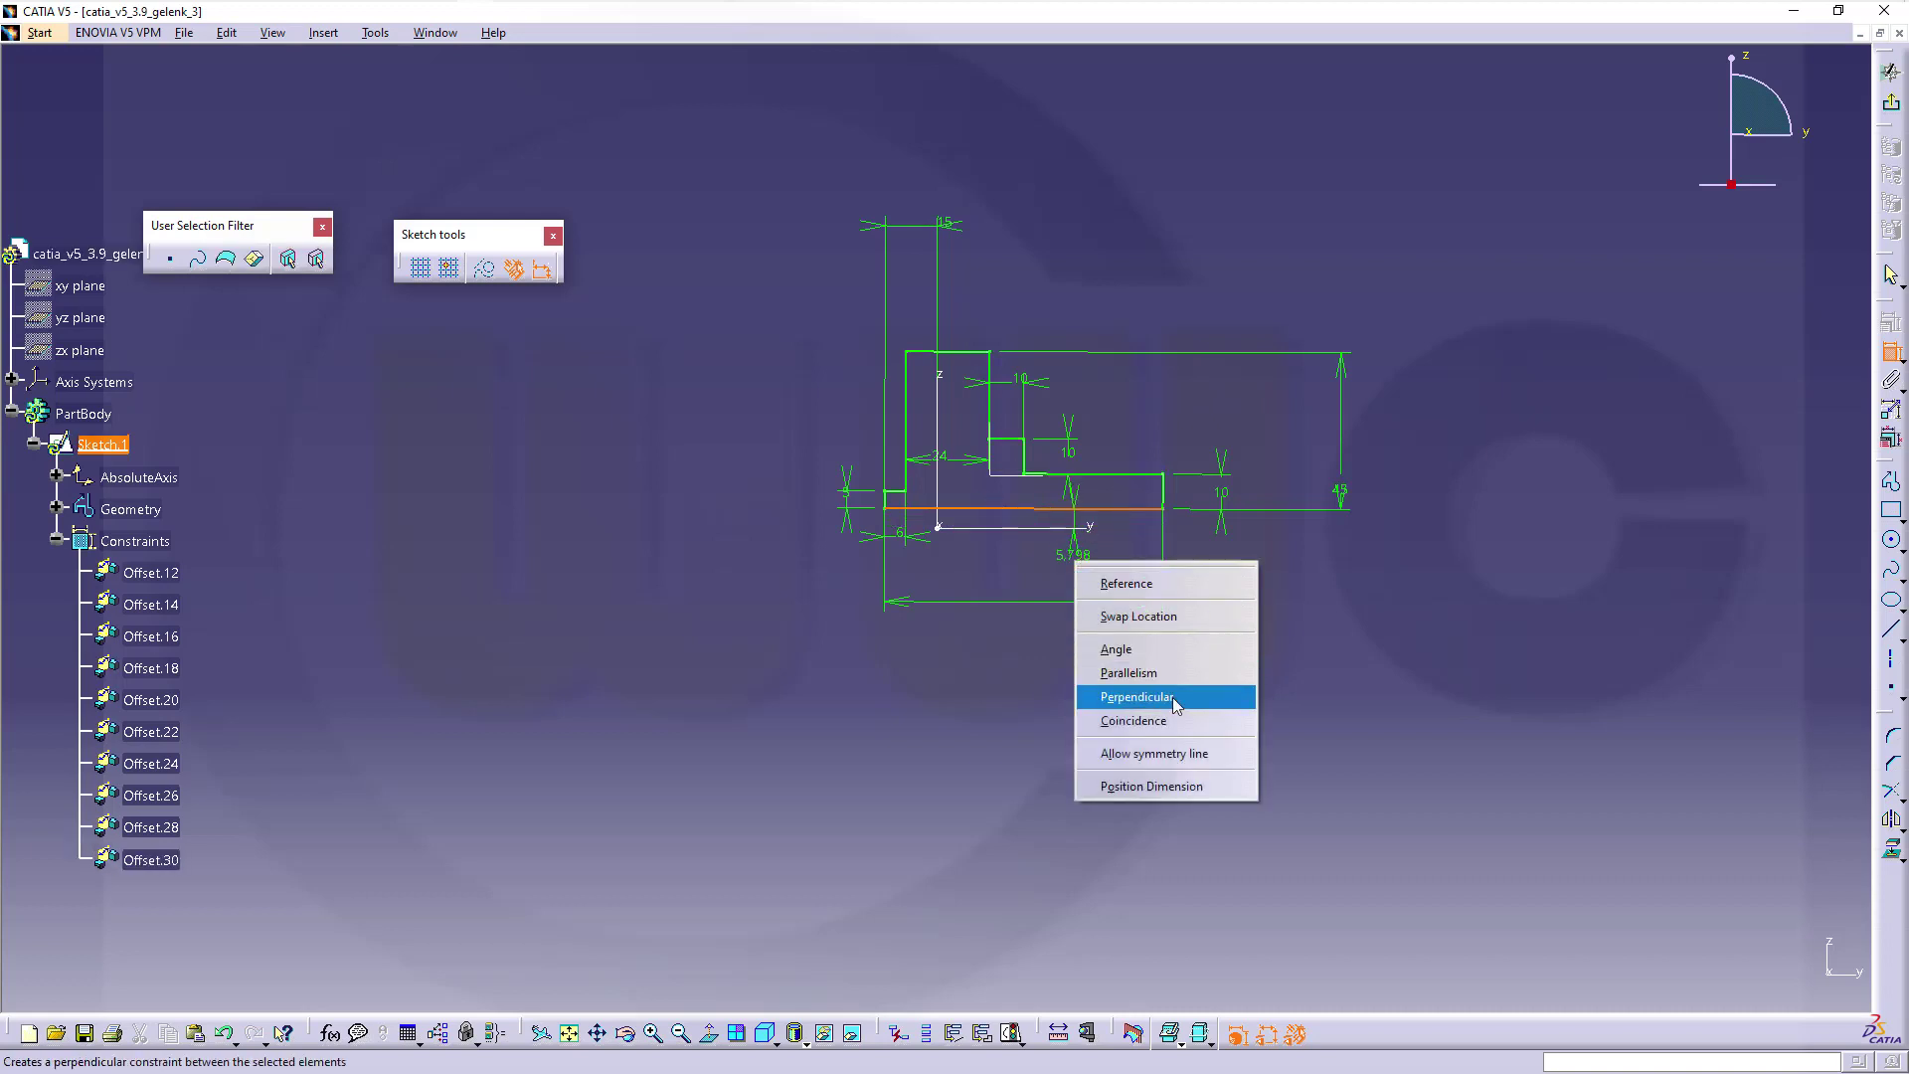
click(1158, 723)
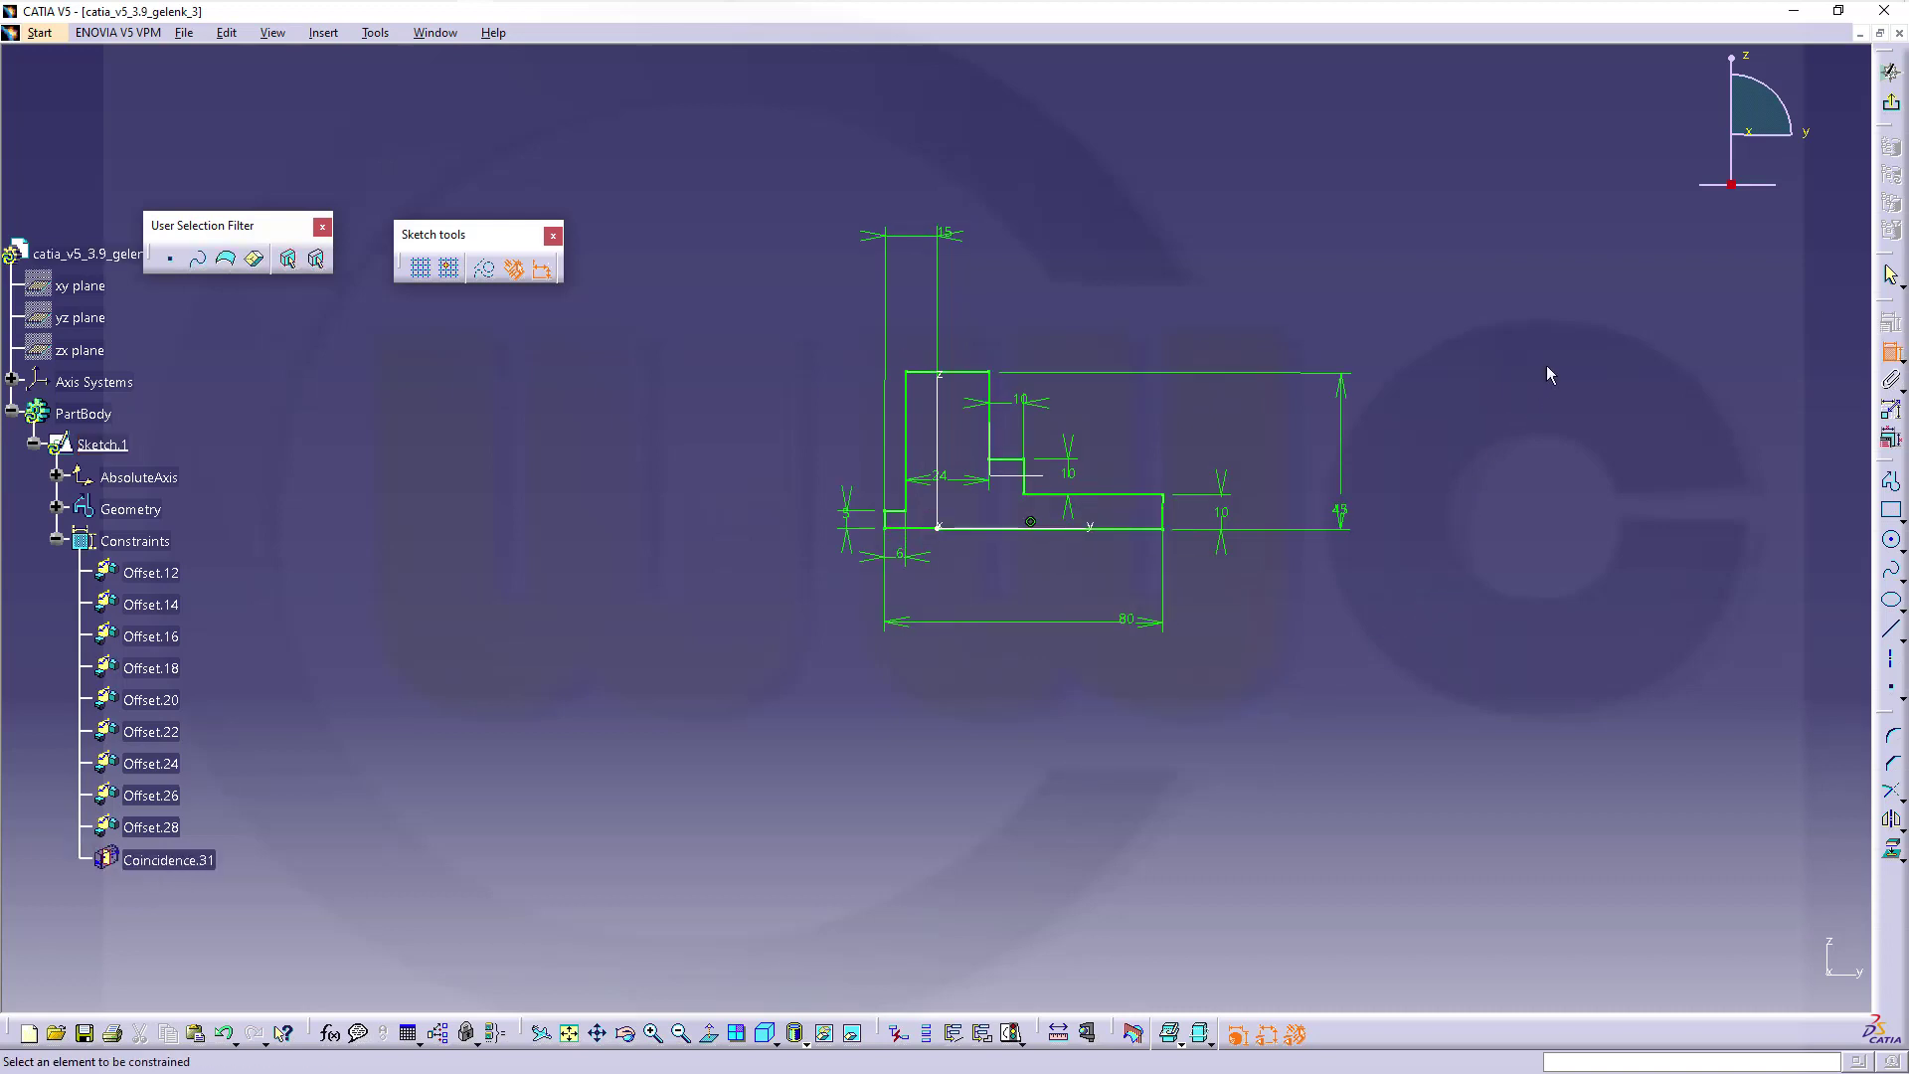
click(1892, 102)
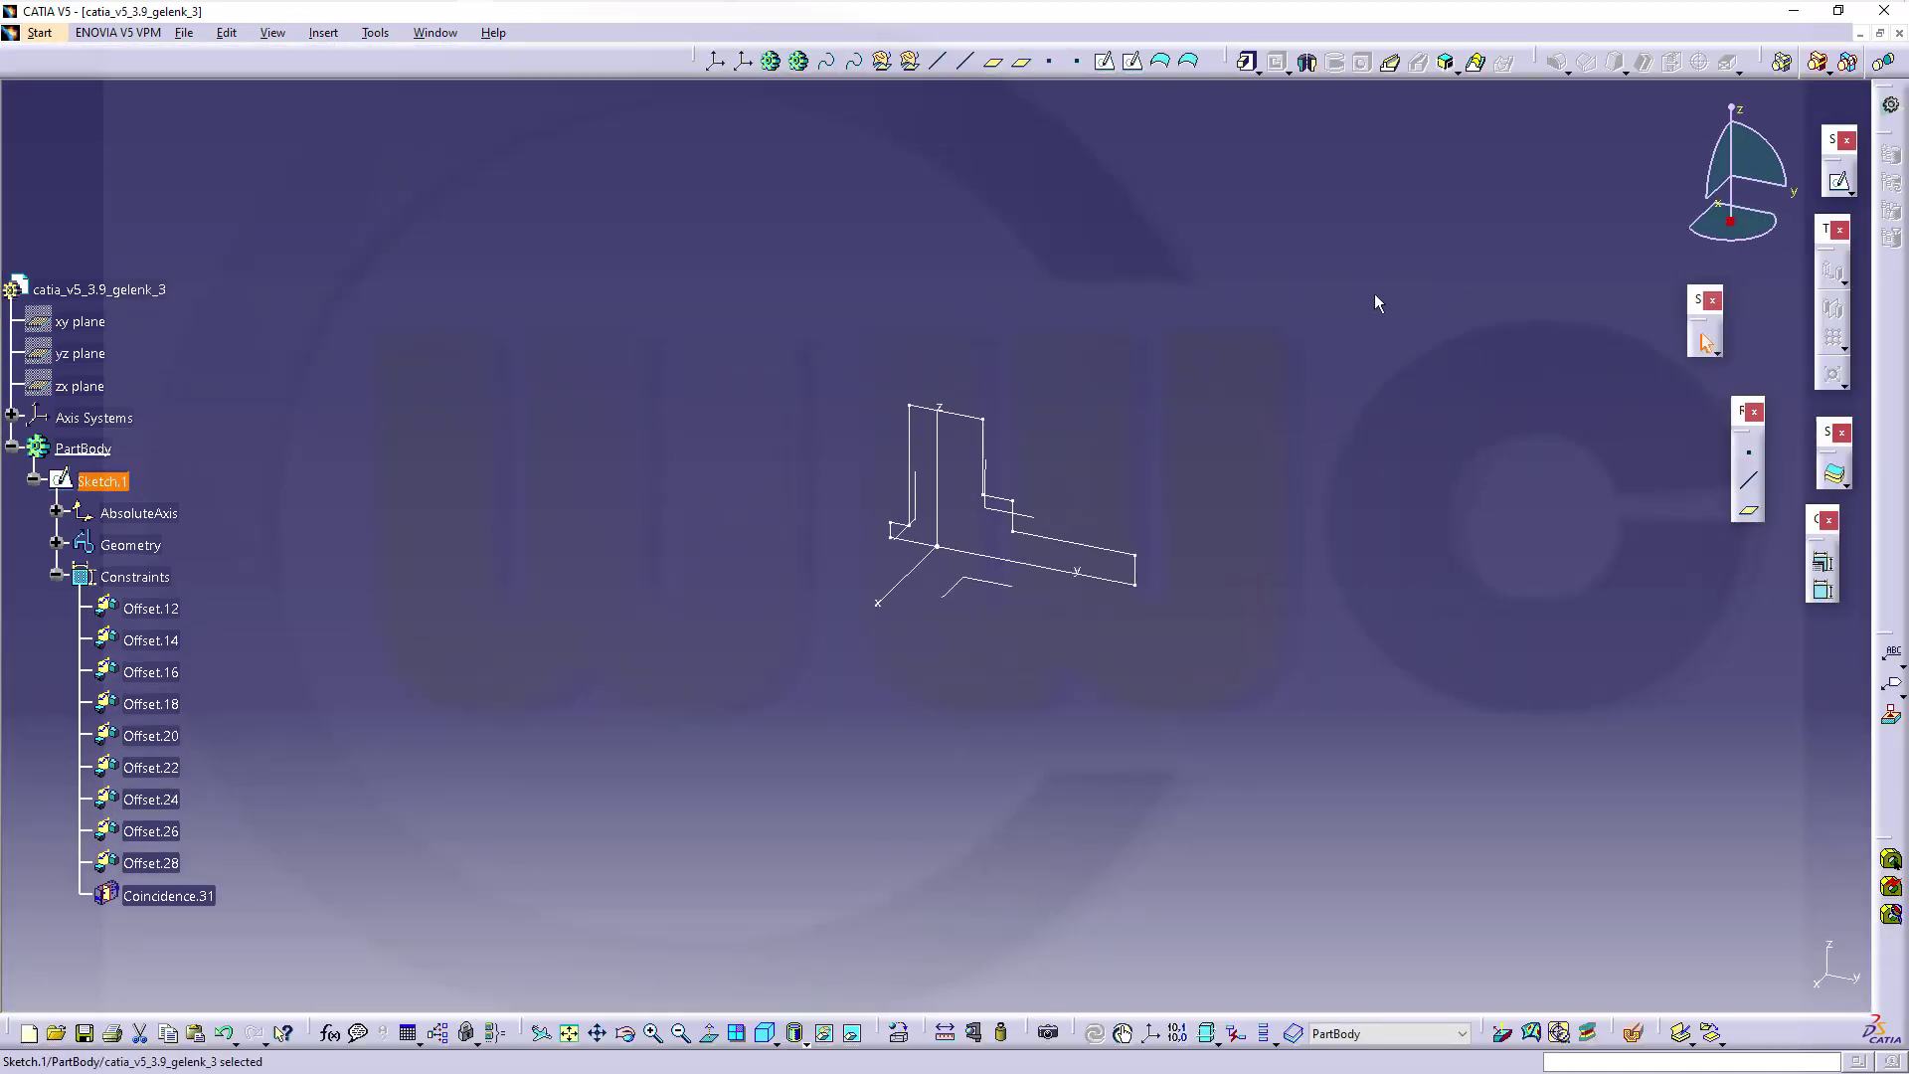
- Pad Sketch.1 20 mm with mirrored extent to create Pad.1
click(1247, 62)
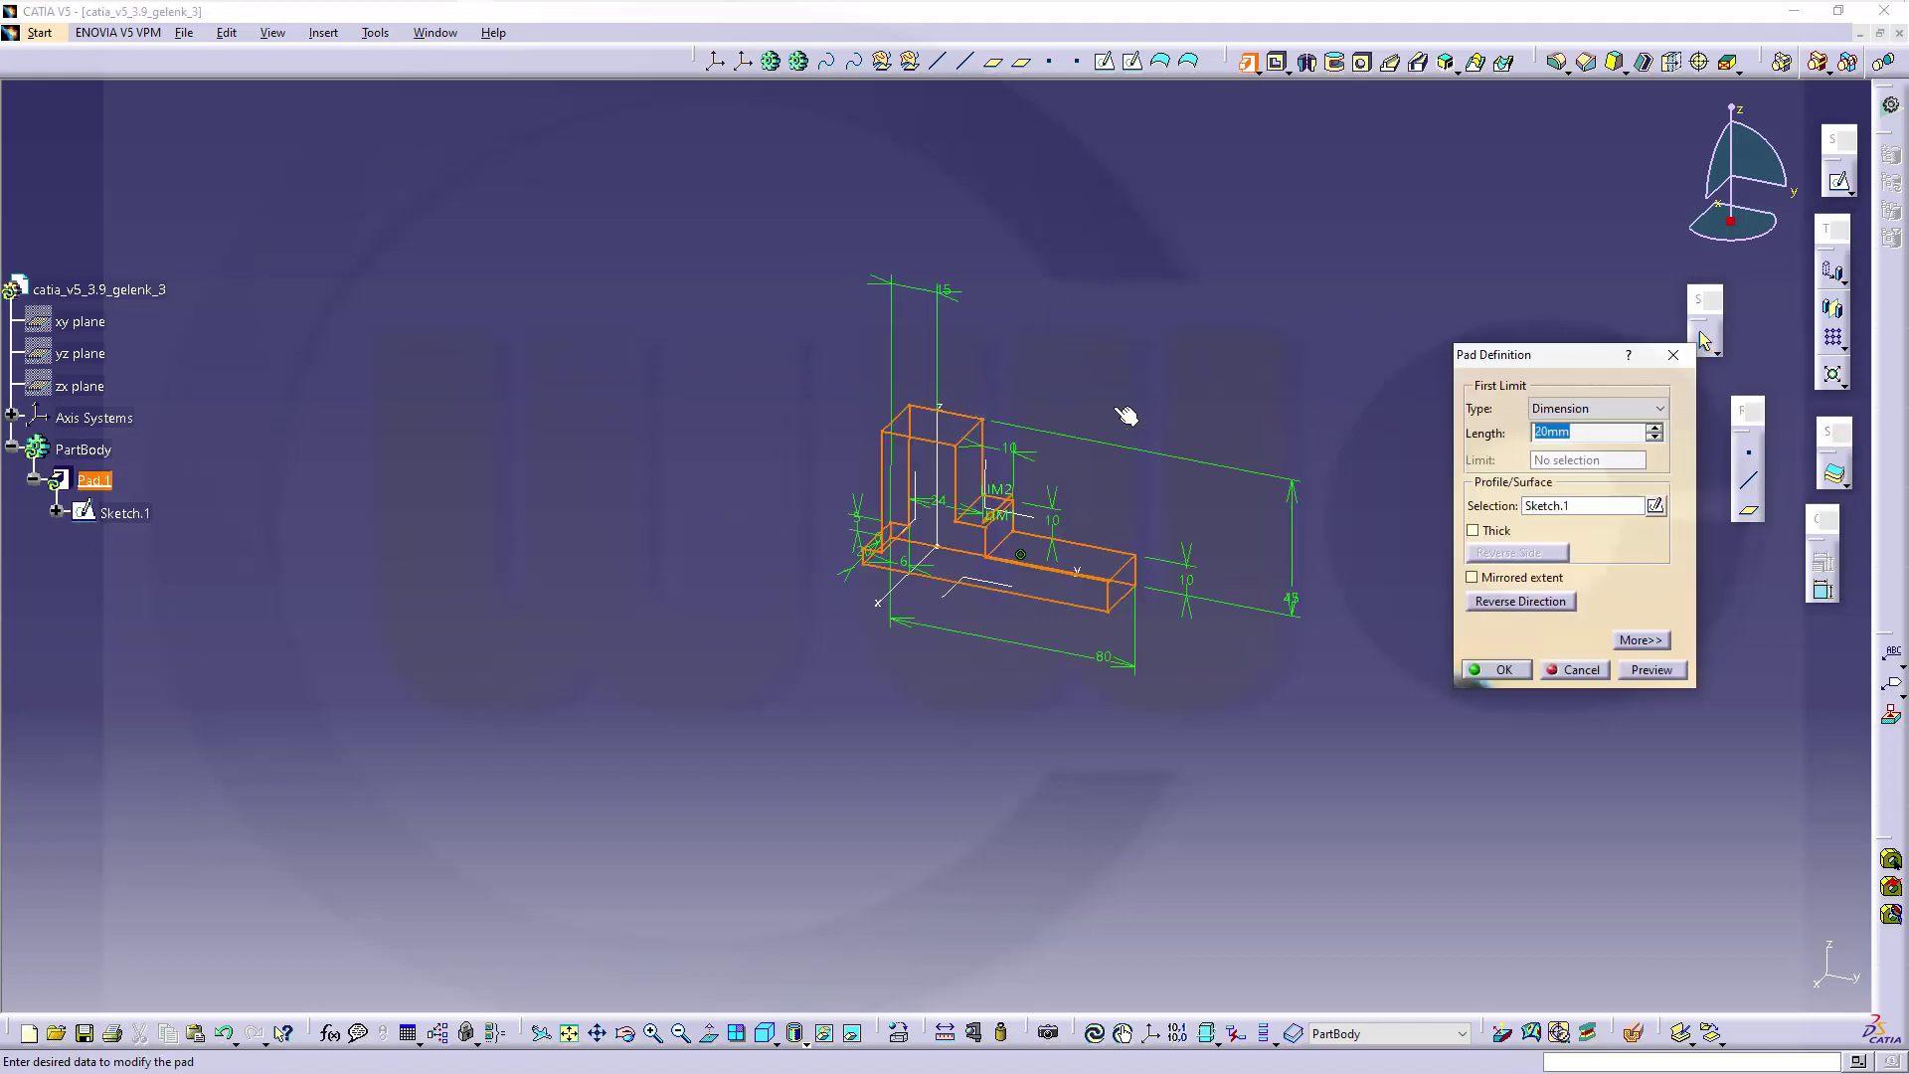
click(1473, 579)
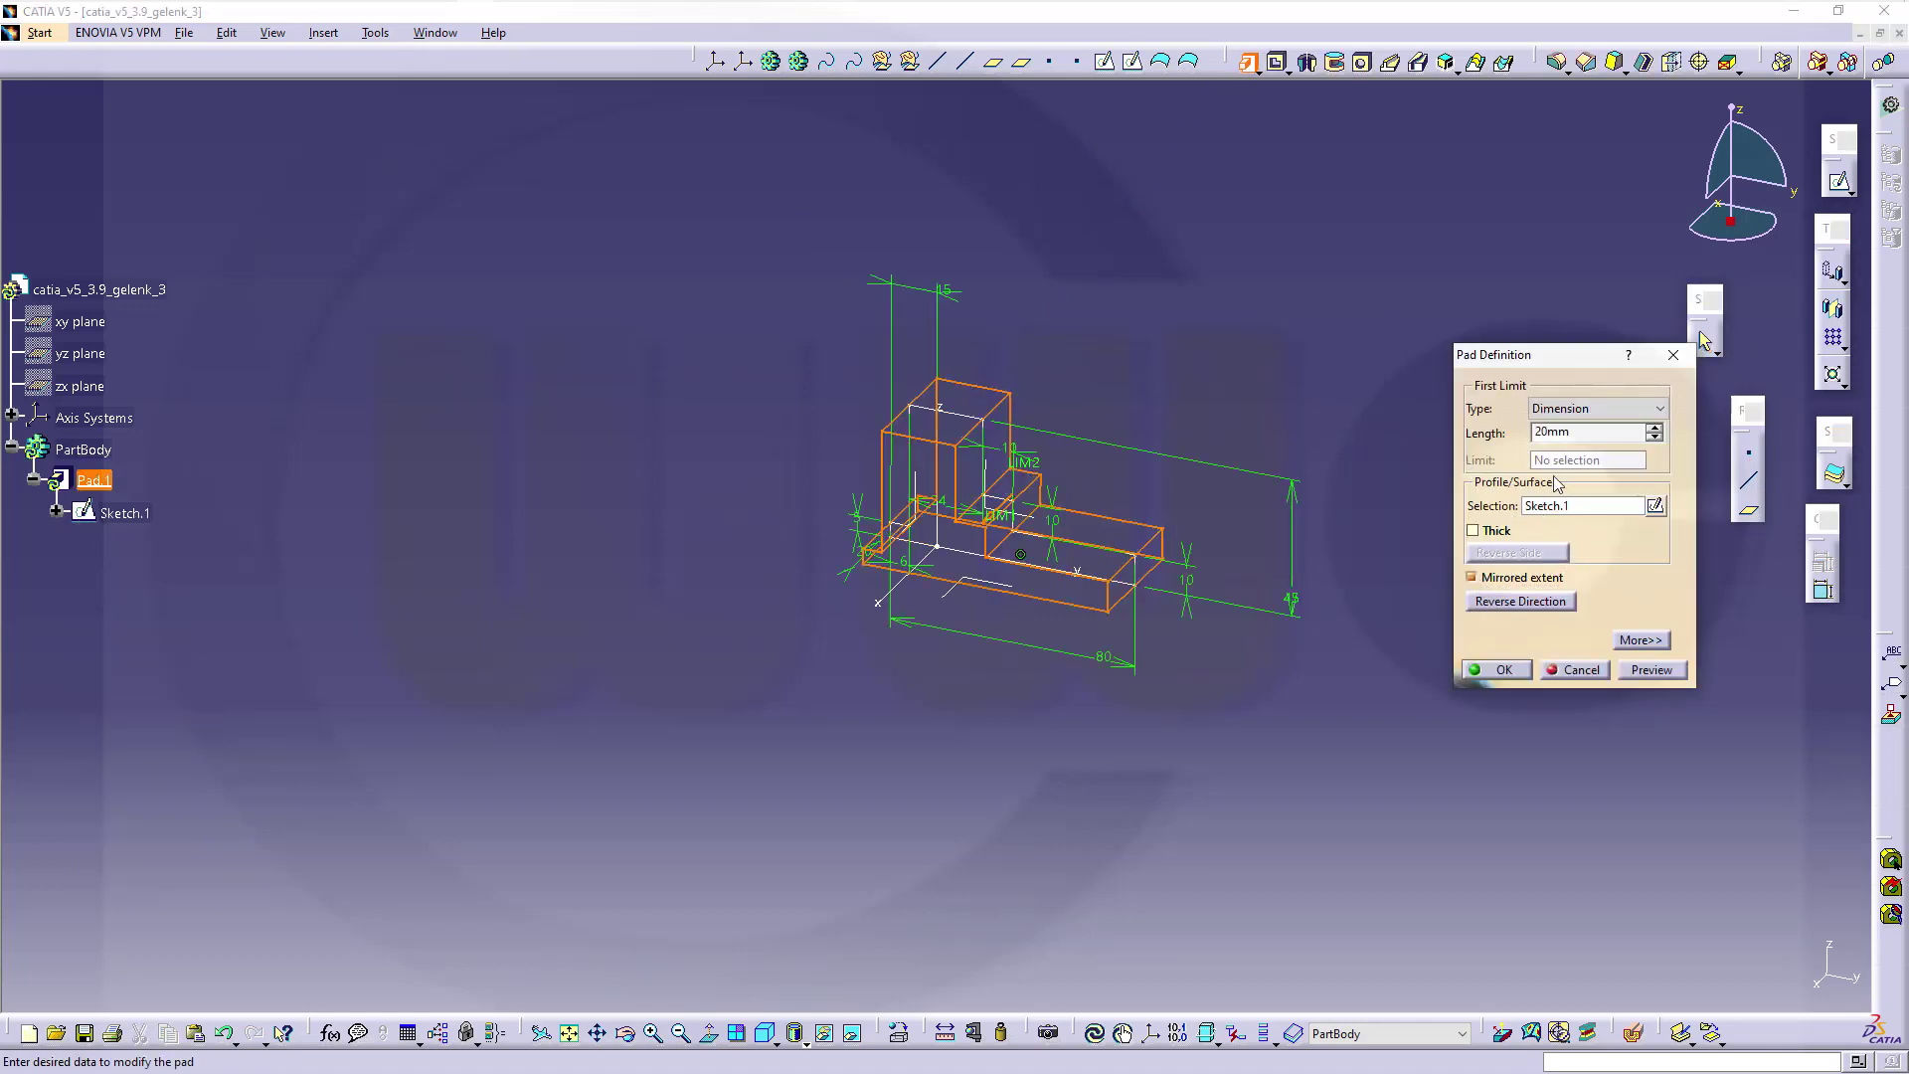
text(20)
key(Return)
click(1244, 388)
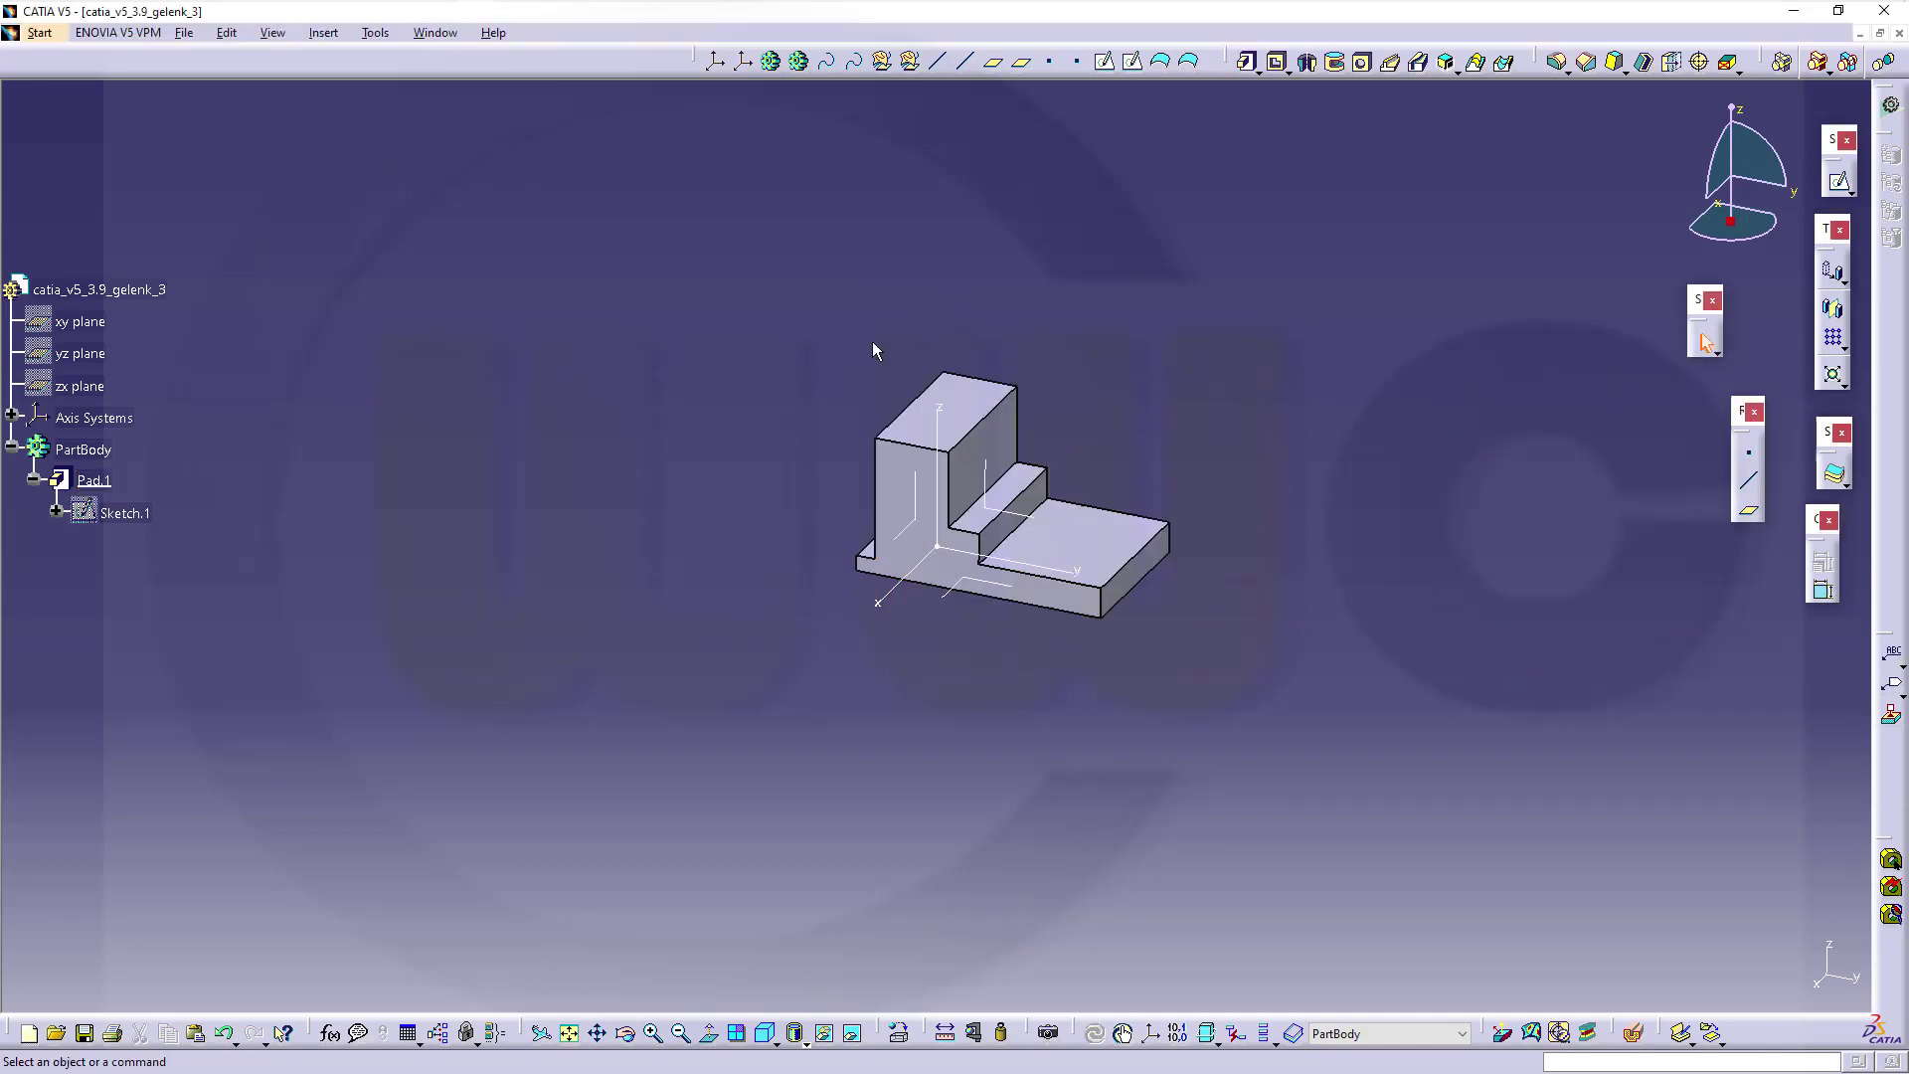
- Start Sketch.2, hide the sketch axes, and draw a circle above the profile
click(1841, 182)
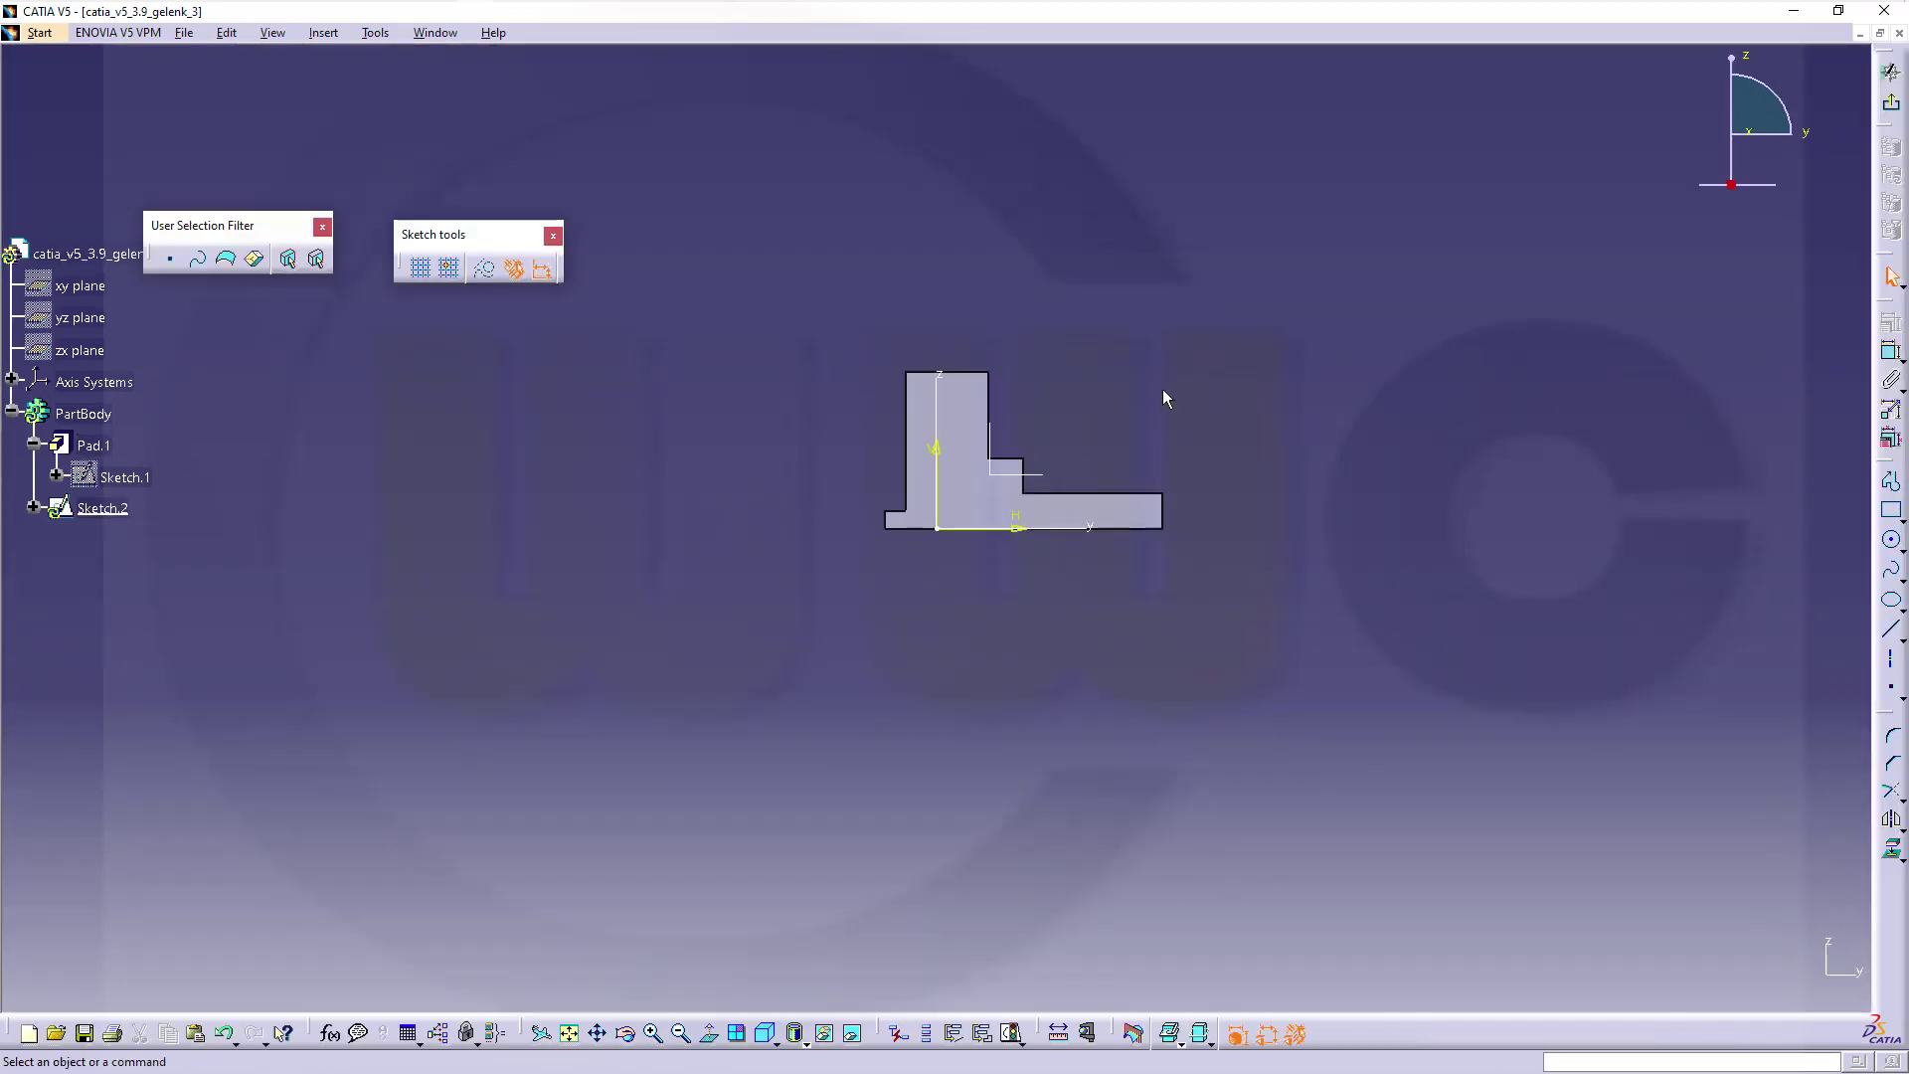
drag(909, 429, 1068, 579)
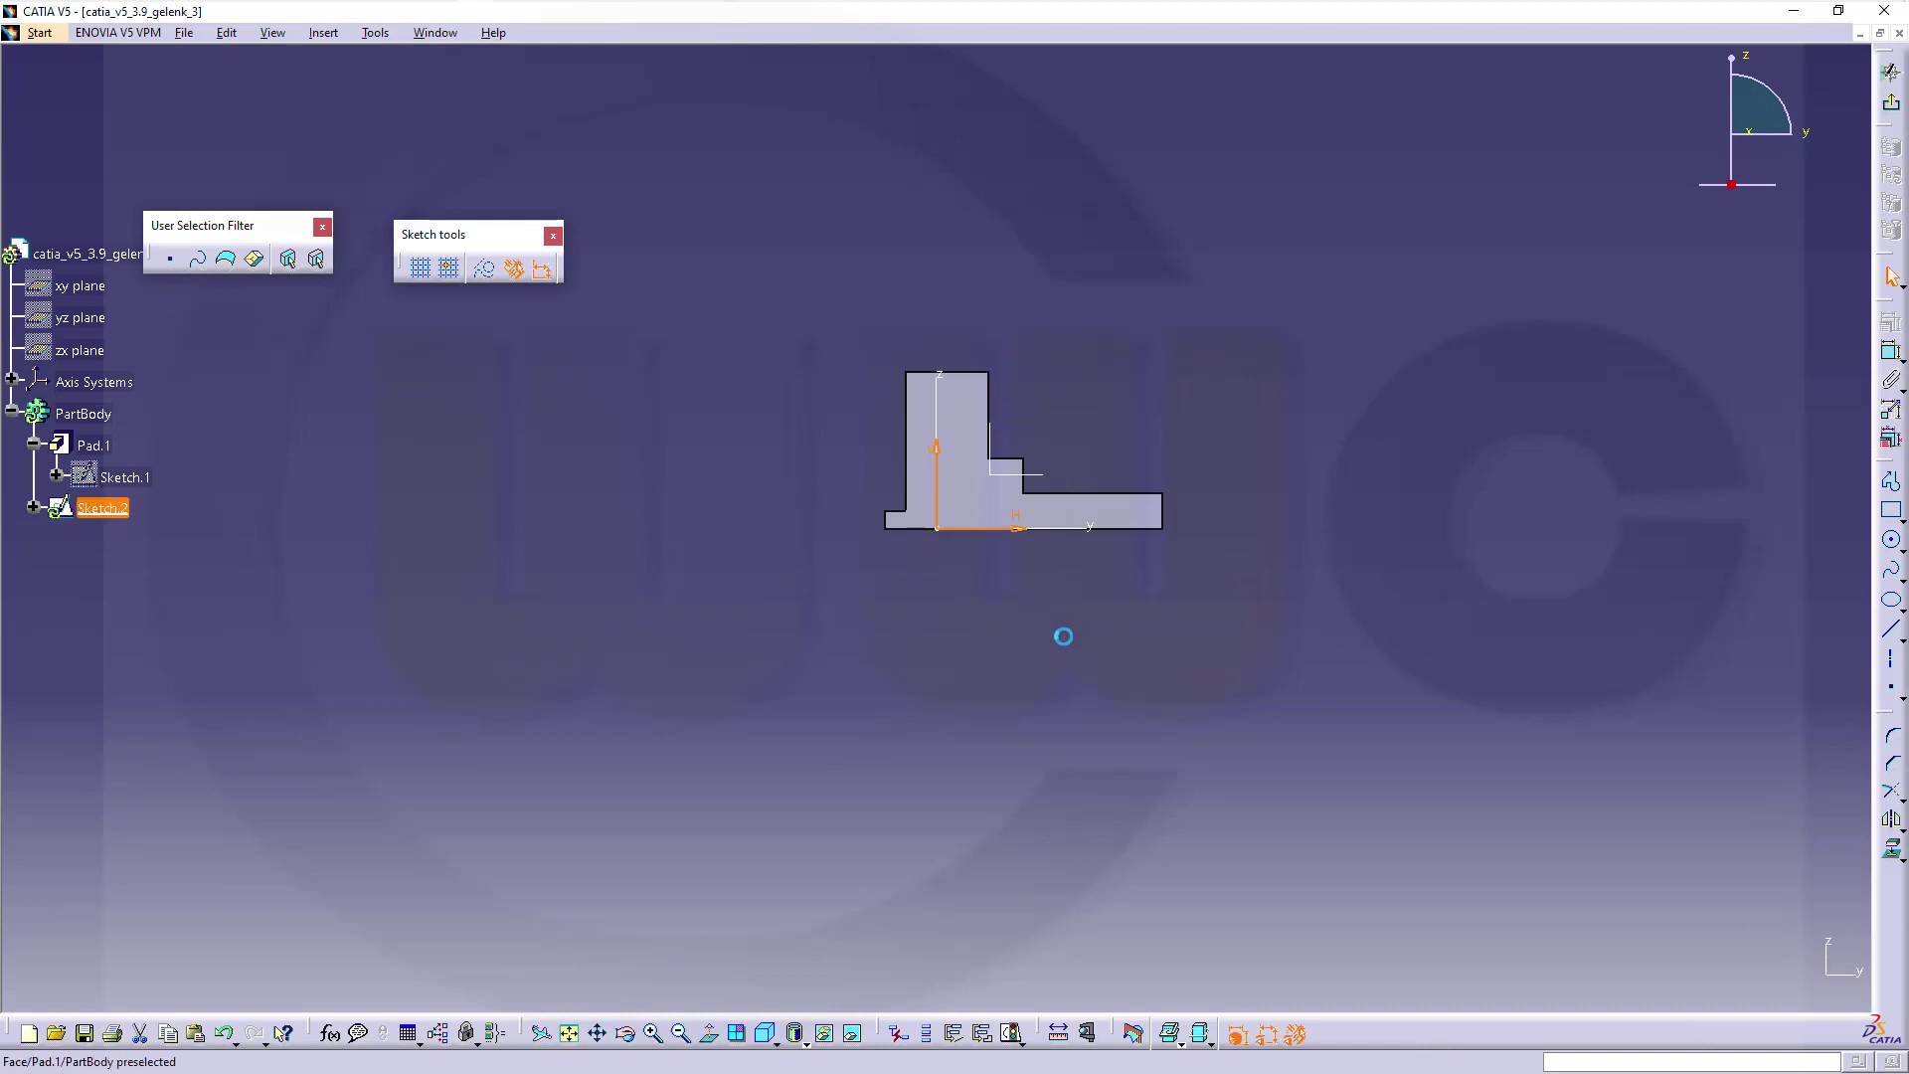
click(824, 1037)
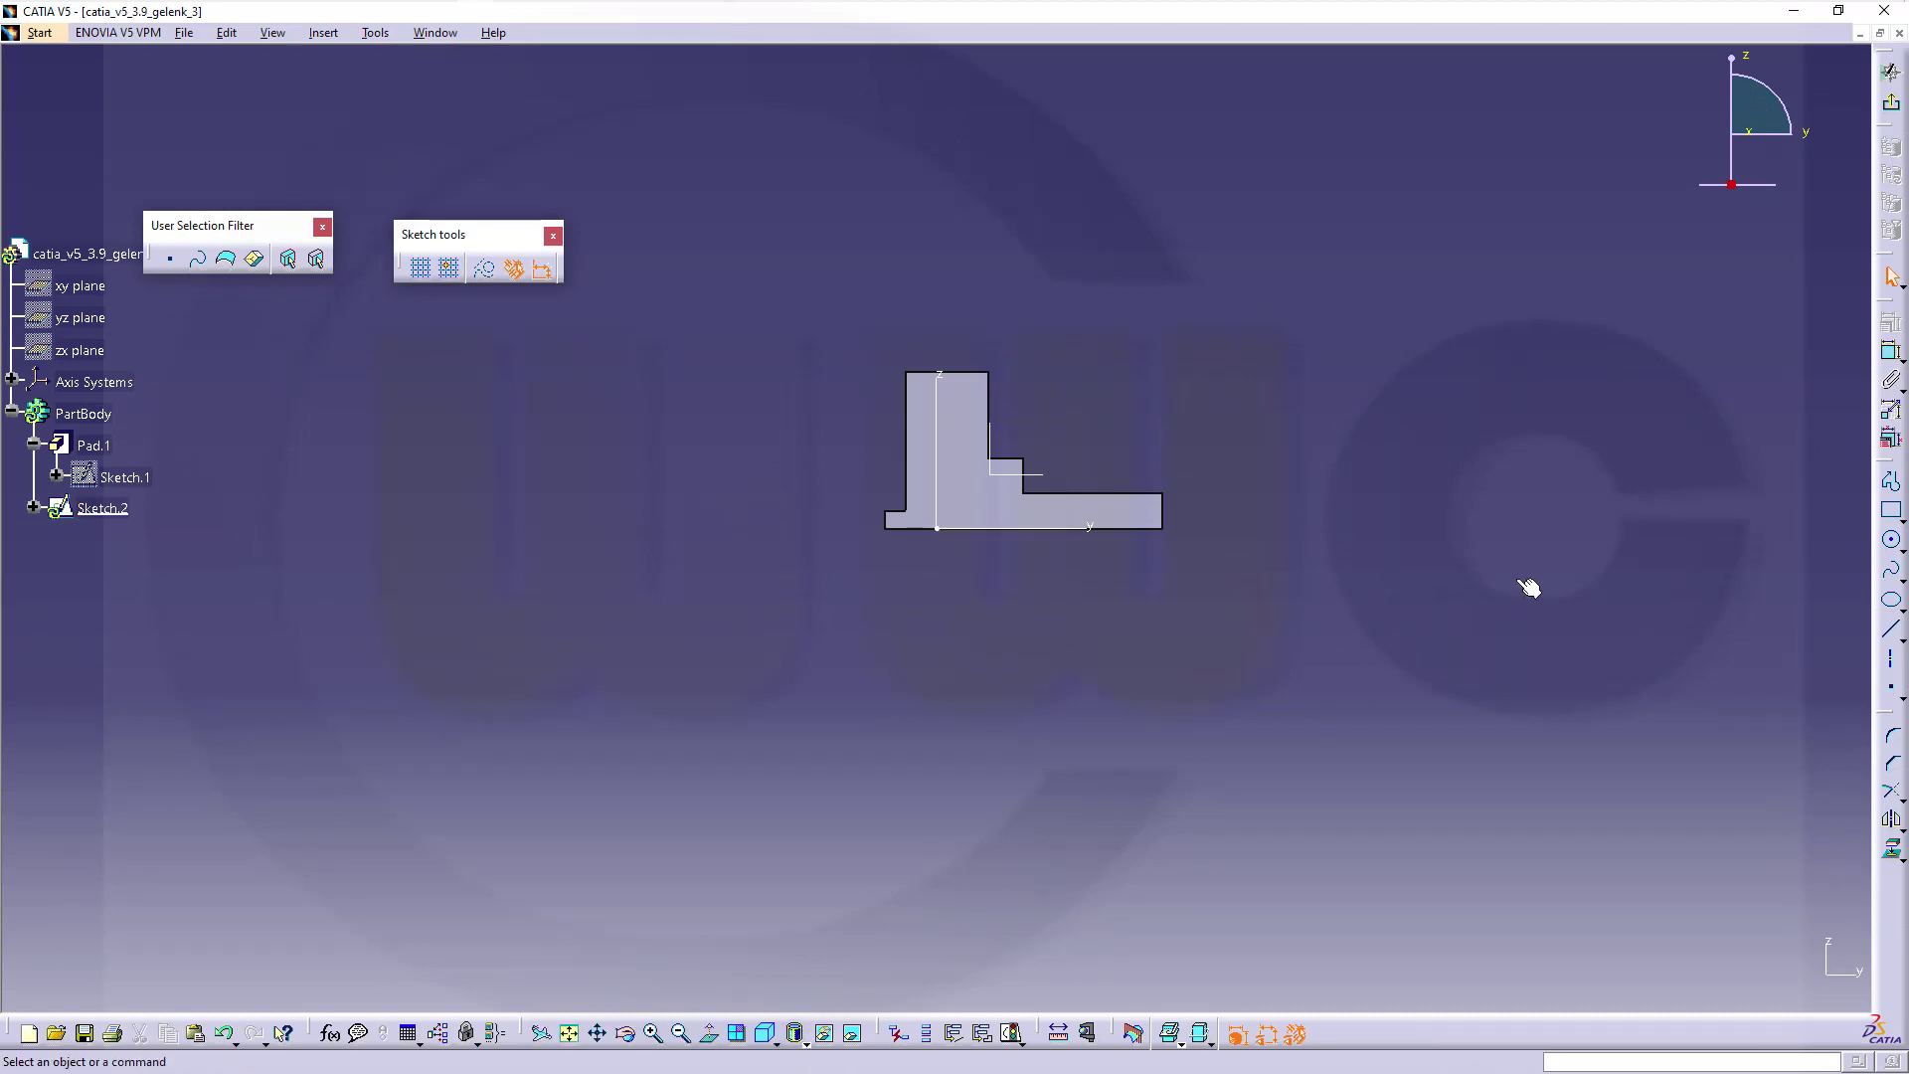
click(1890, 541)
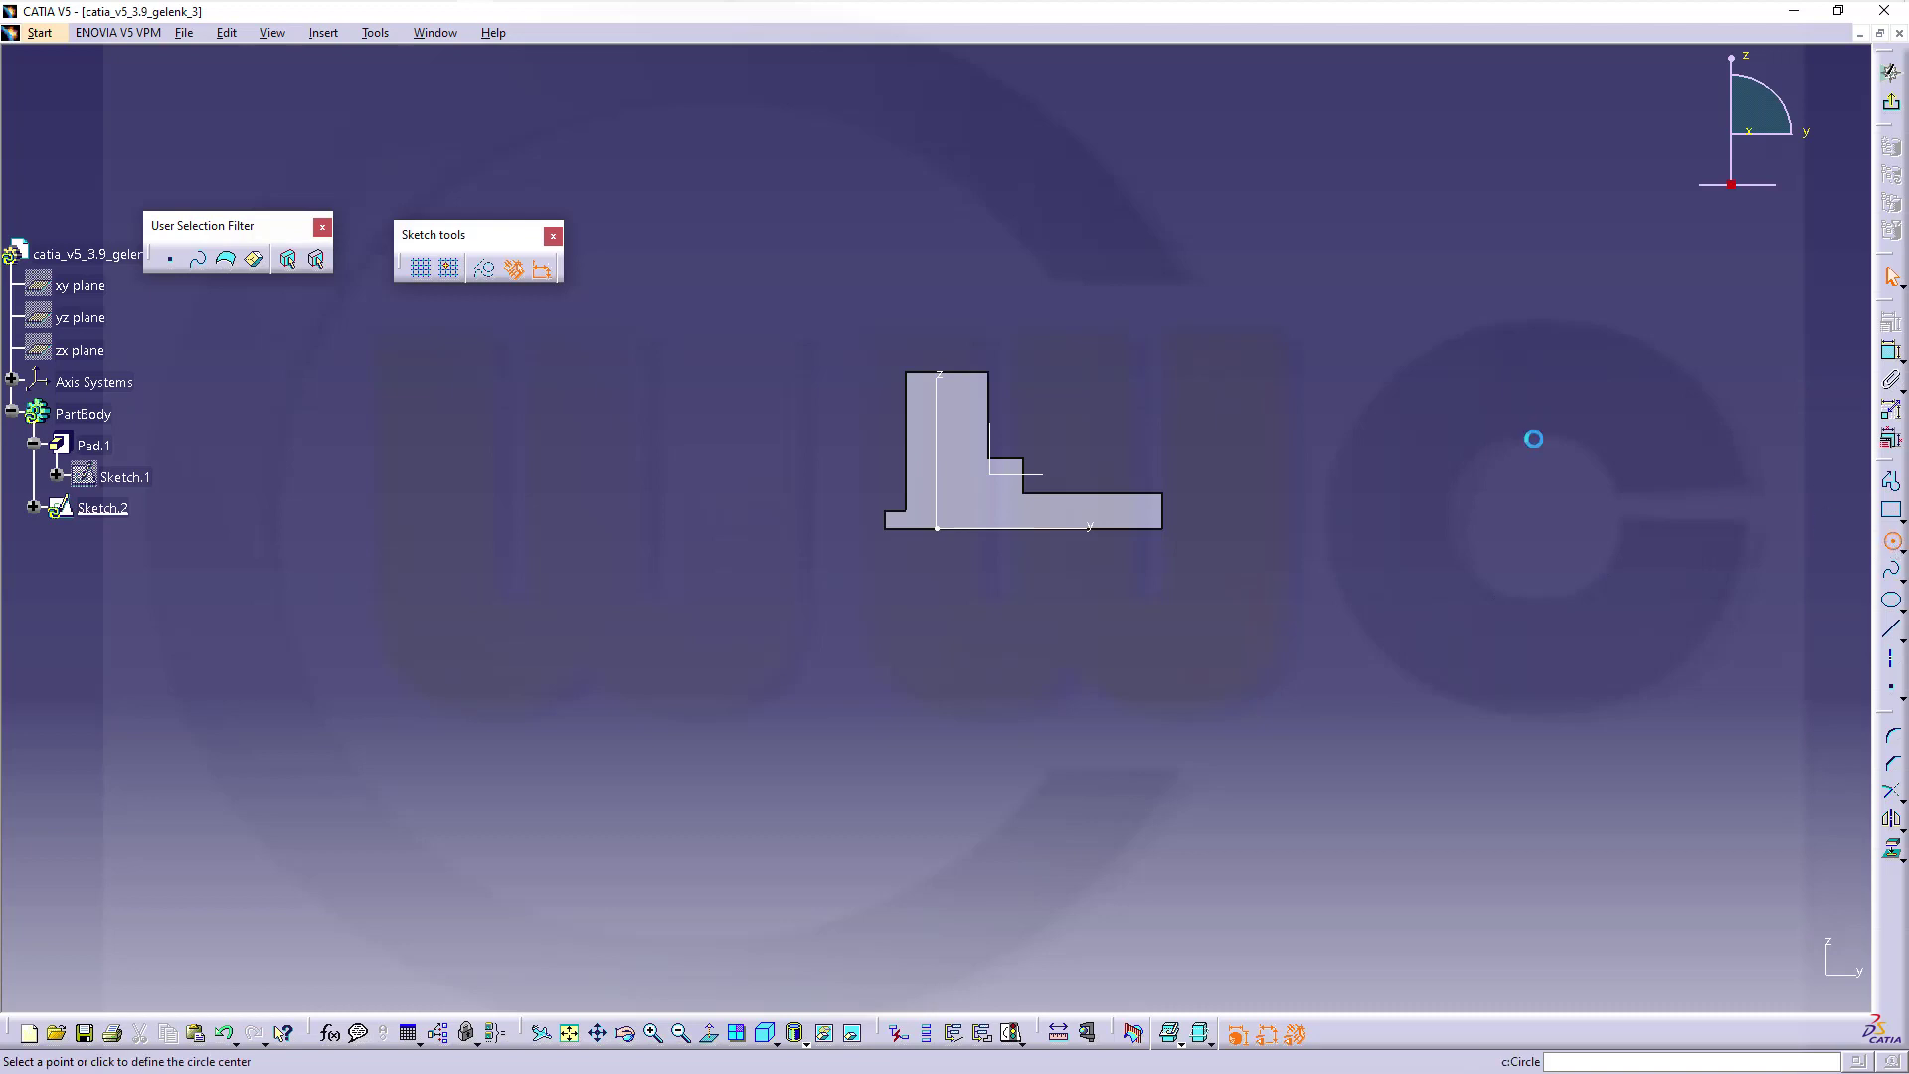
click(1230, 316)
click(1276, 348)
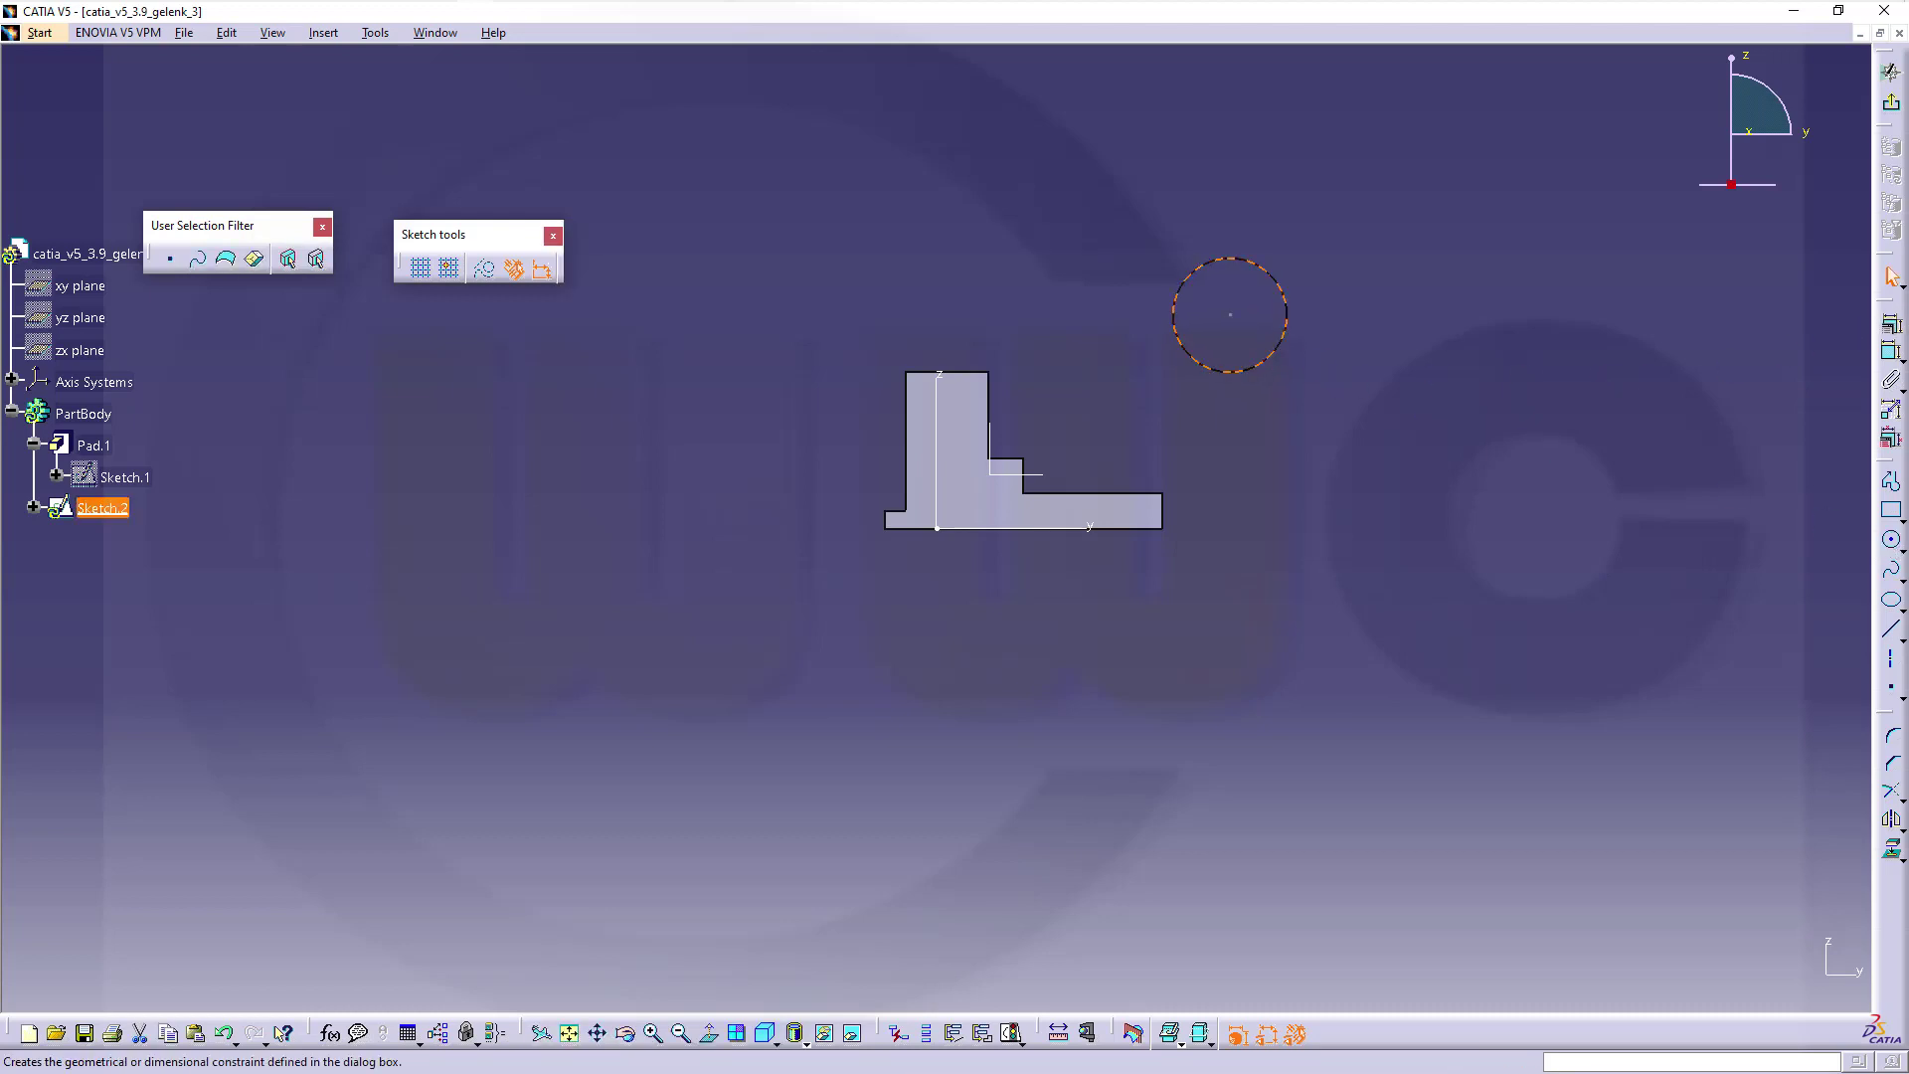
- Set the circle's diameter to 30 mm
click(1889, 352)
click(1338, 278)
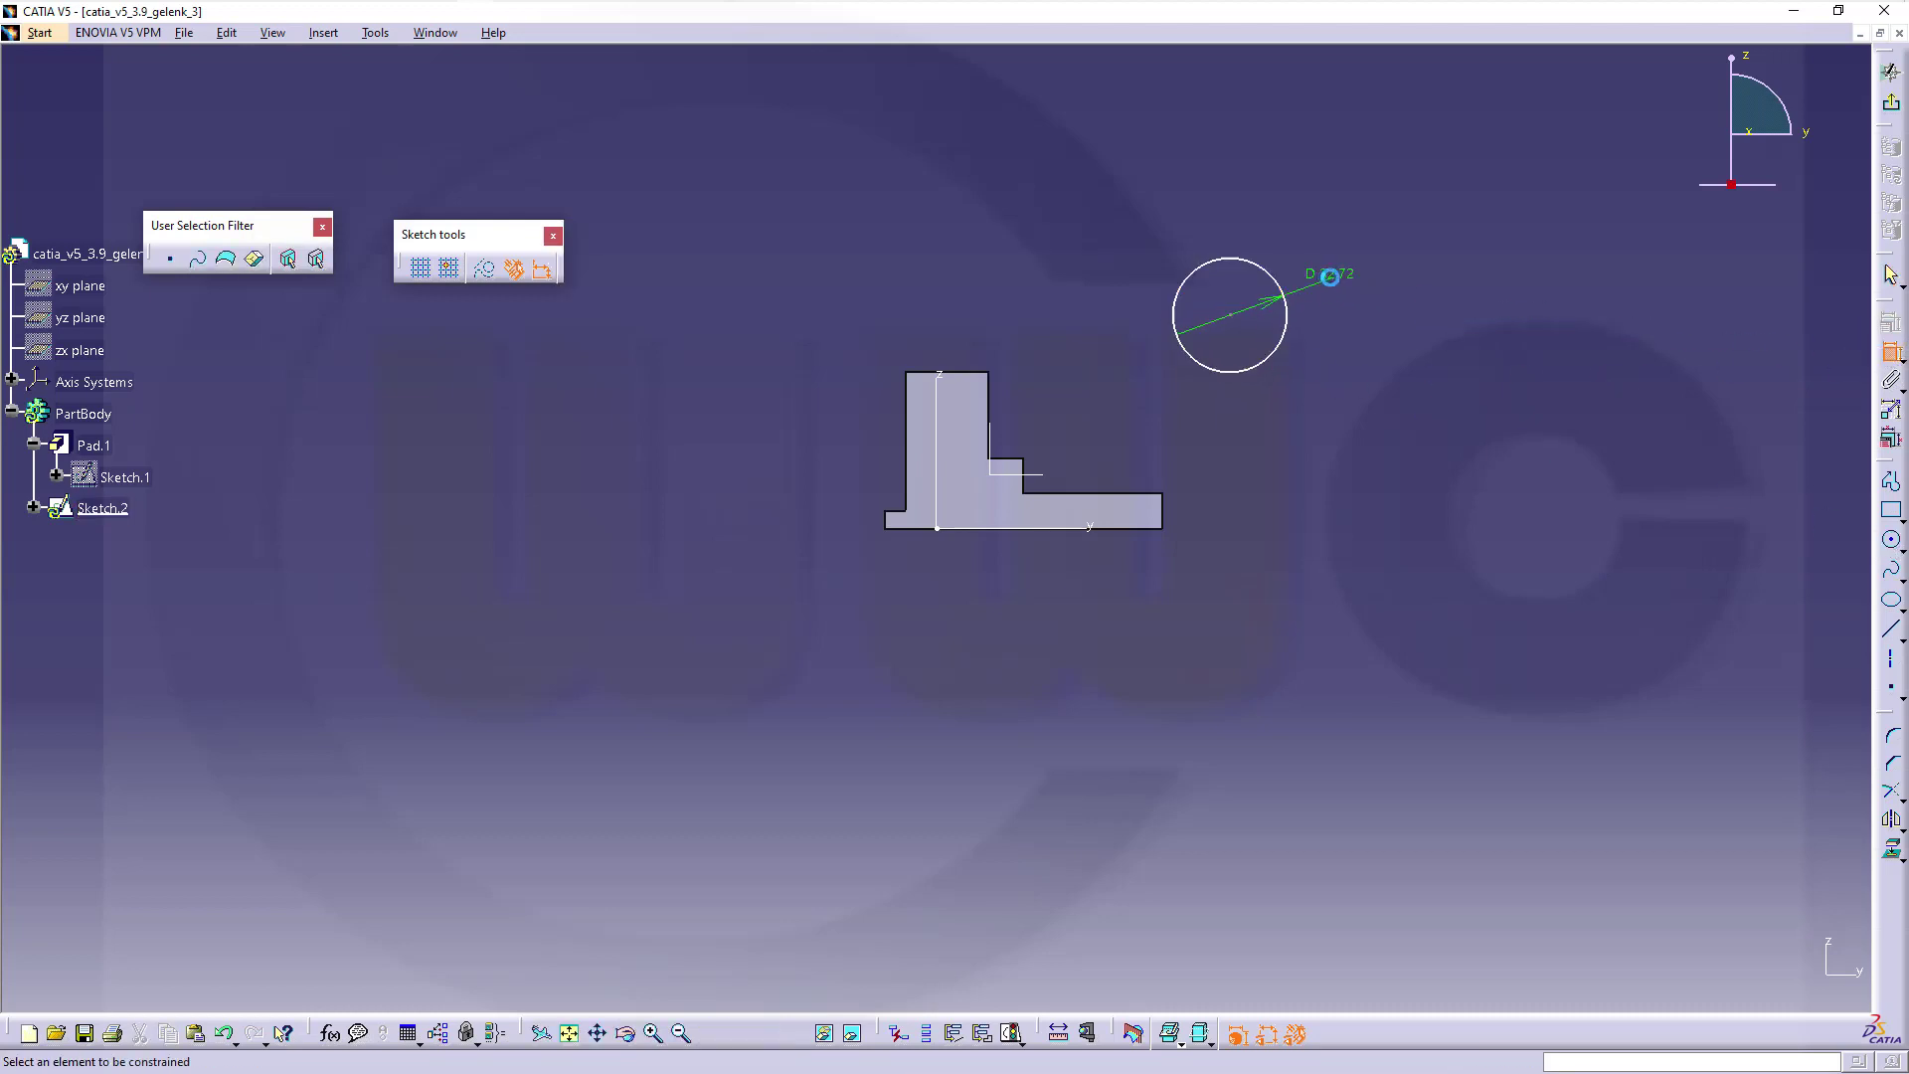
double_click(1344, 274)
text(30)
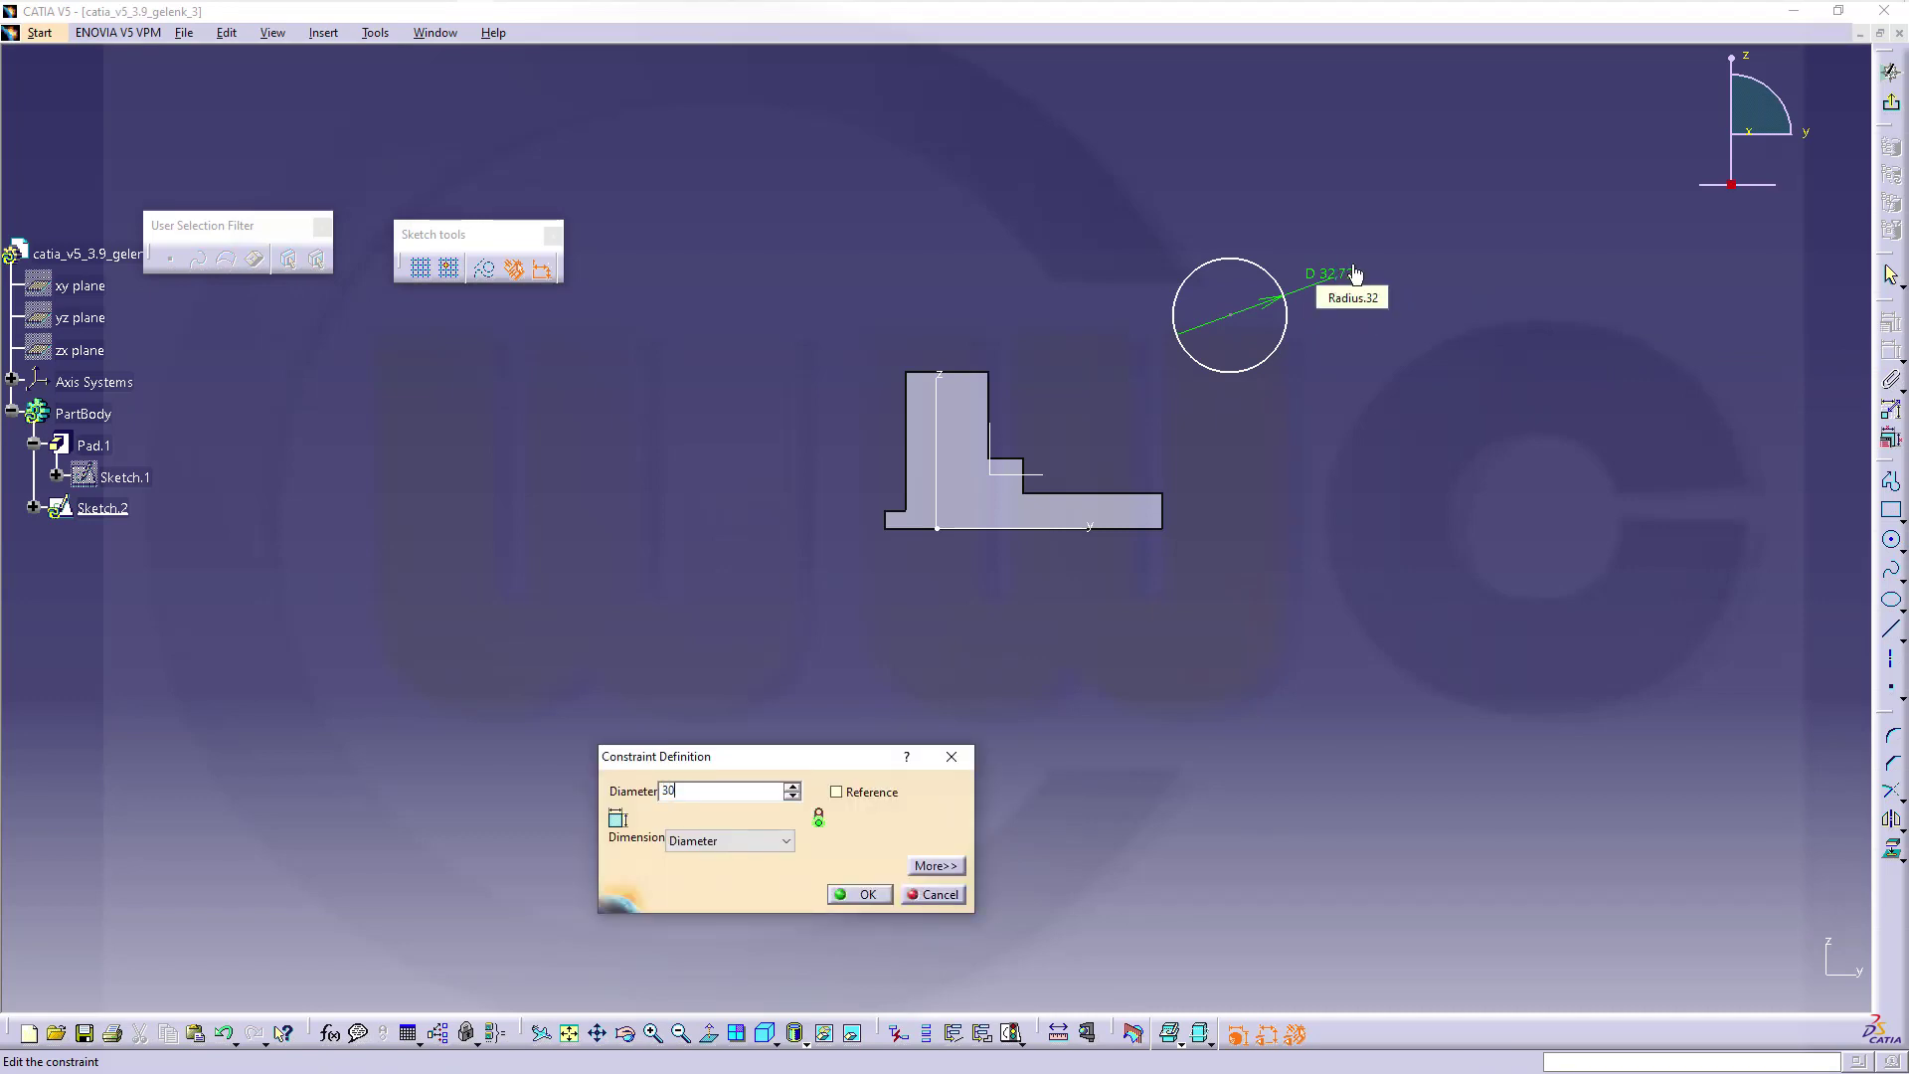
key(Return)
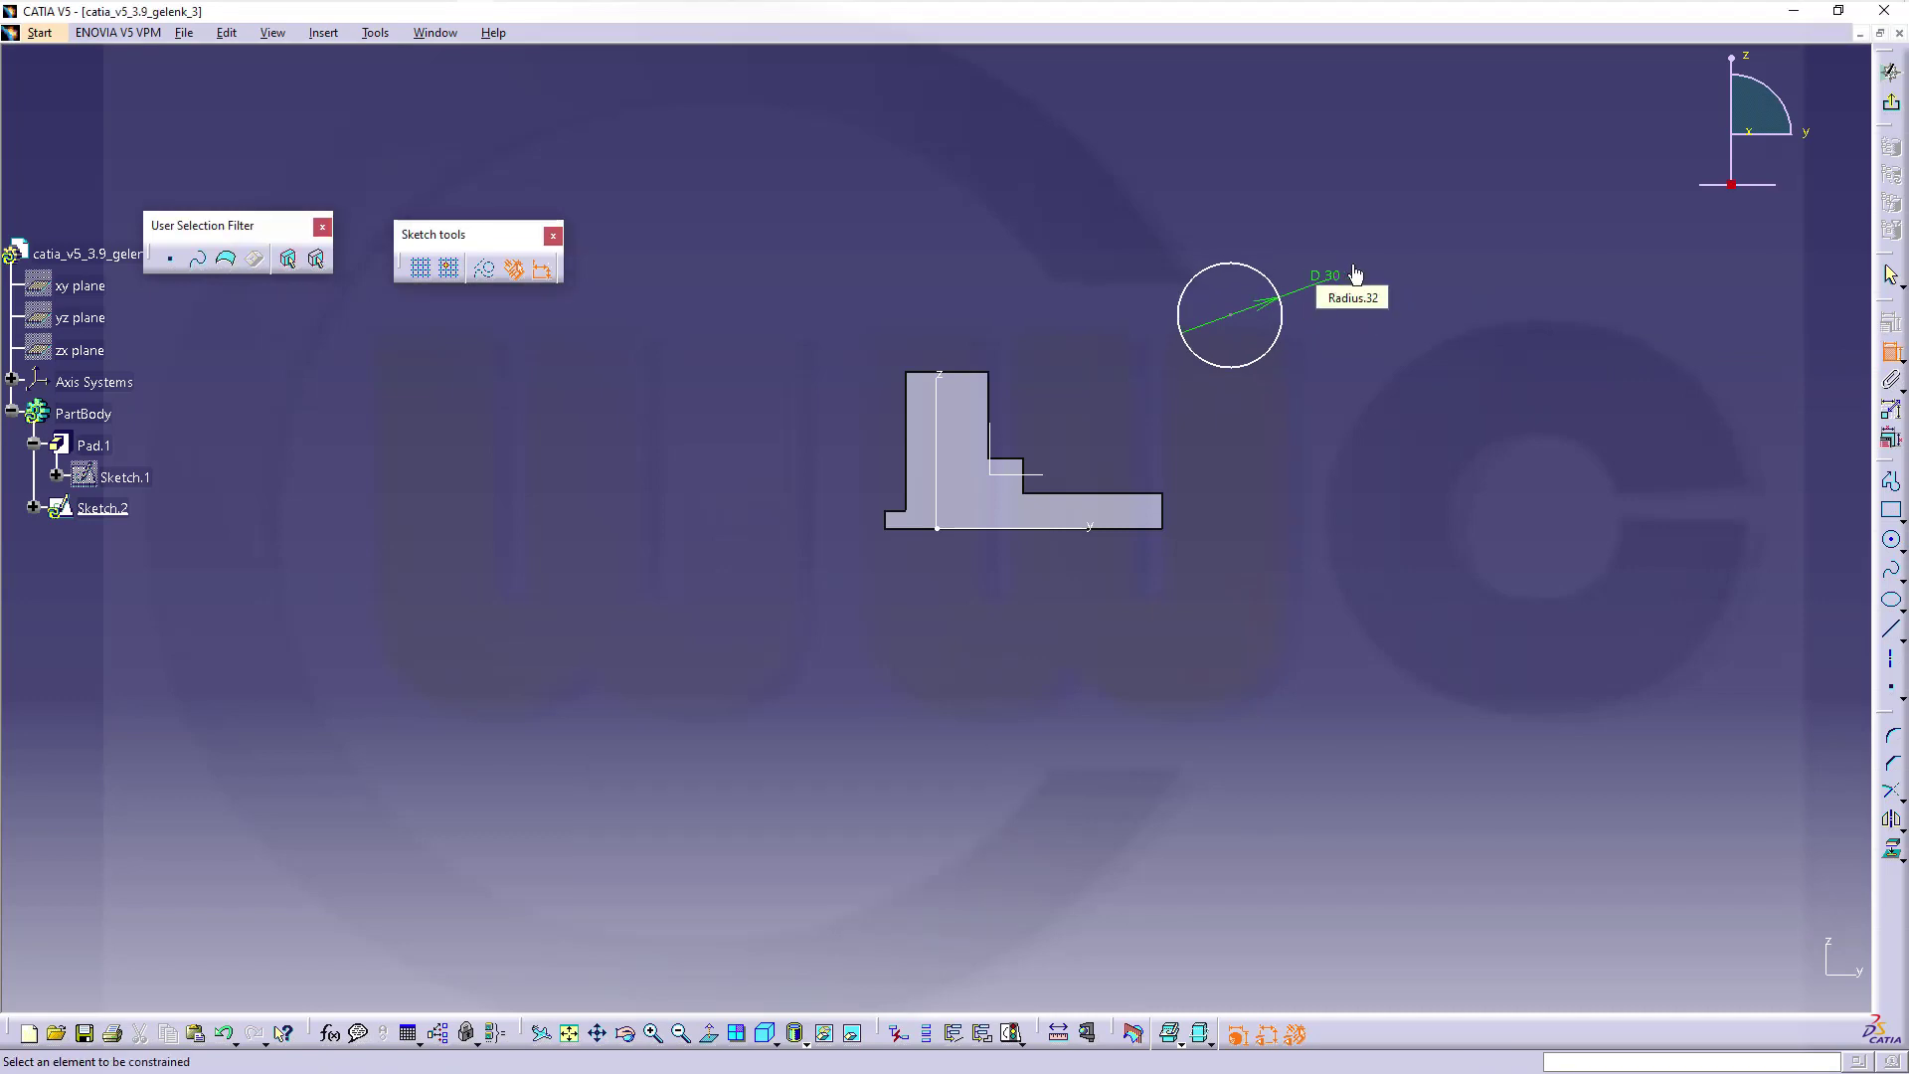
- Make the circle centre coincident with the vertical axis, 45 mm above the base line
click(1235, 316)
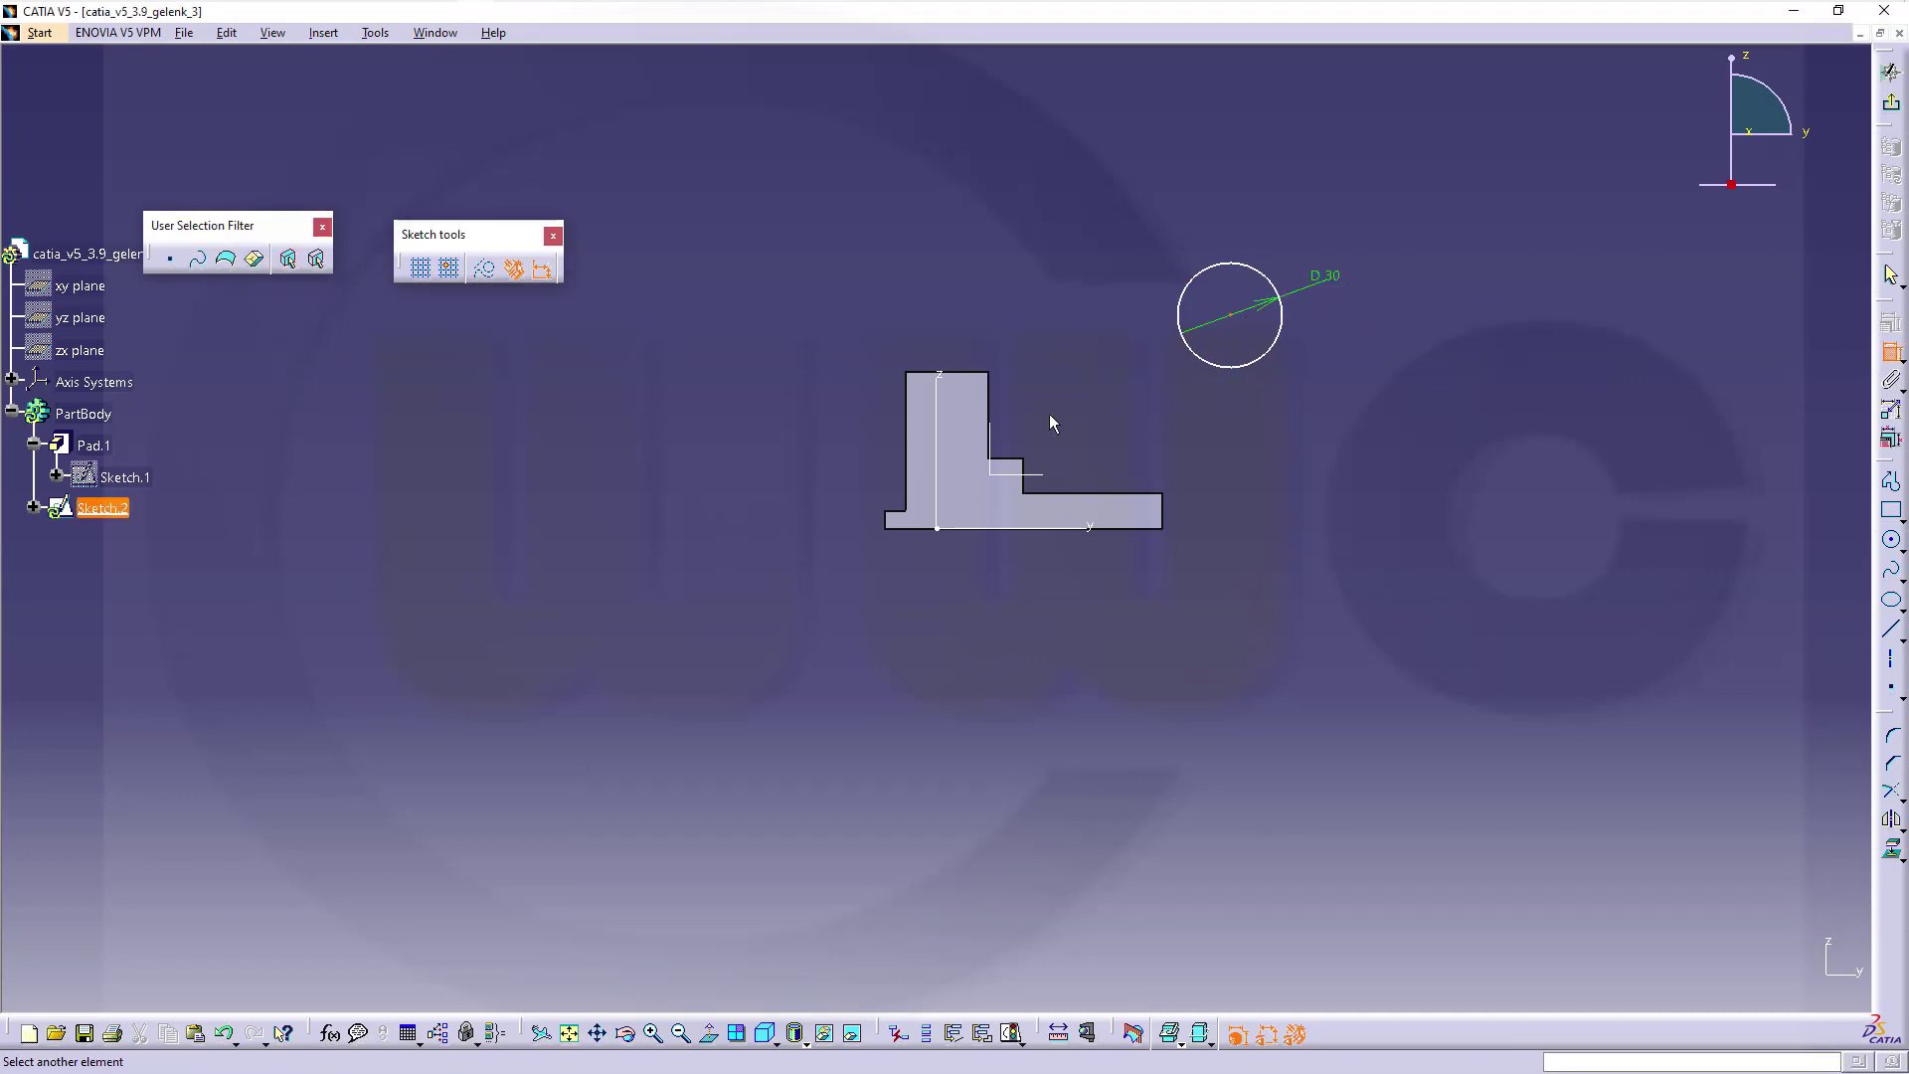
click(941, 413)
right_click(946, 254)
click(1014, 336)
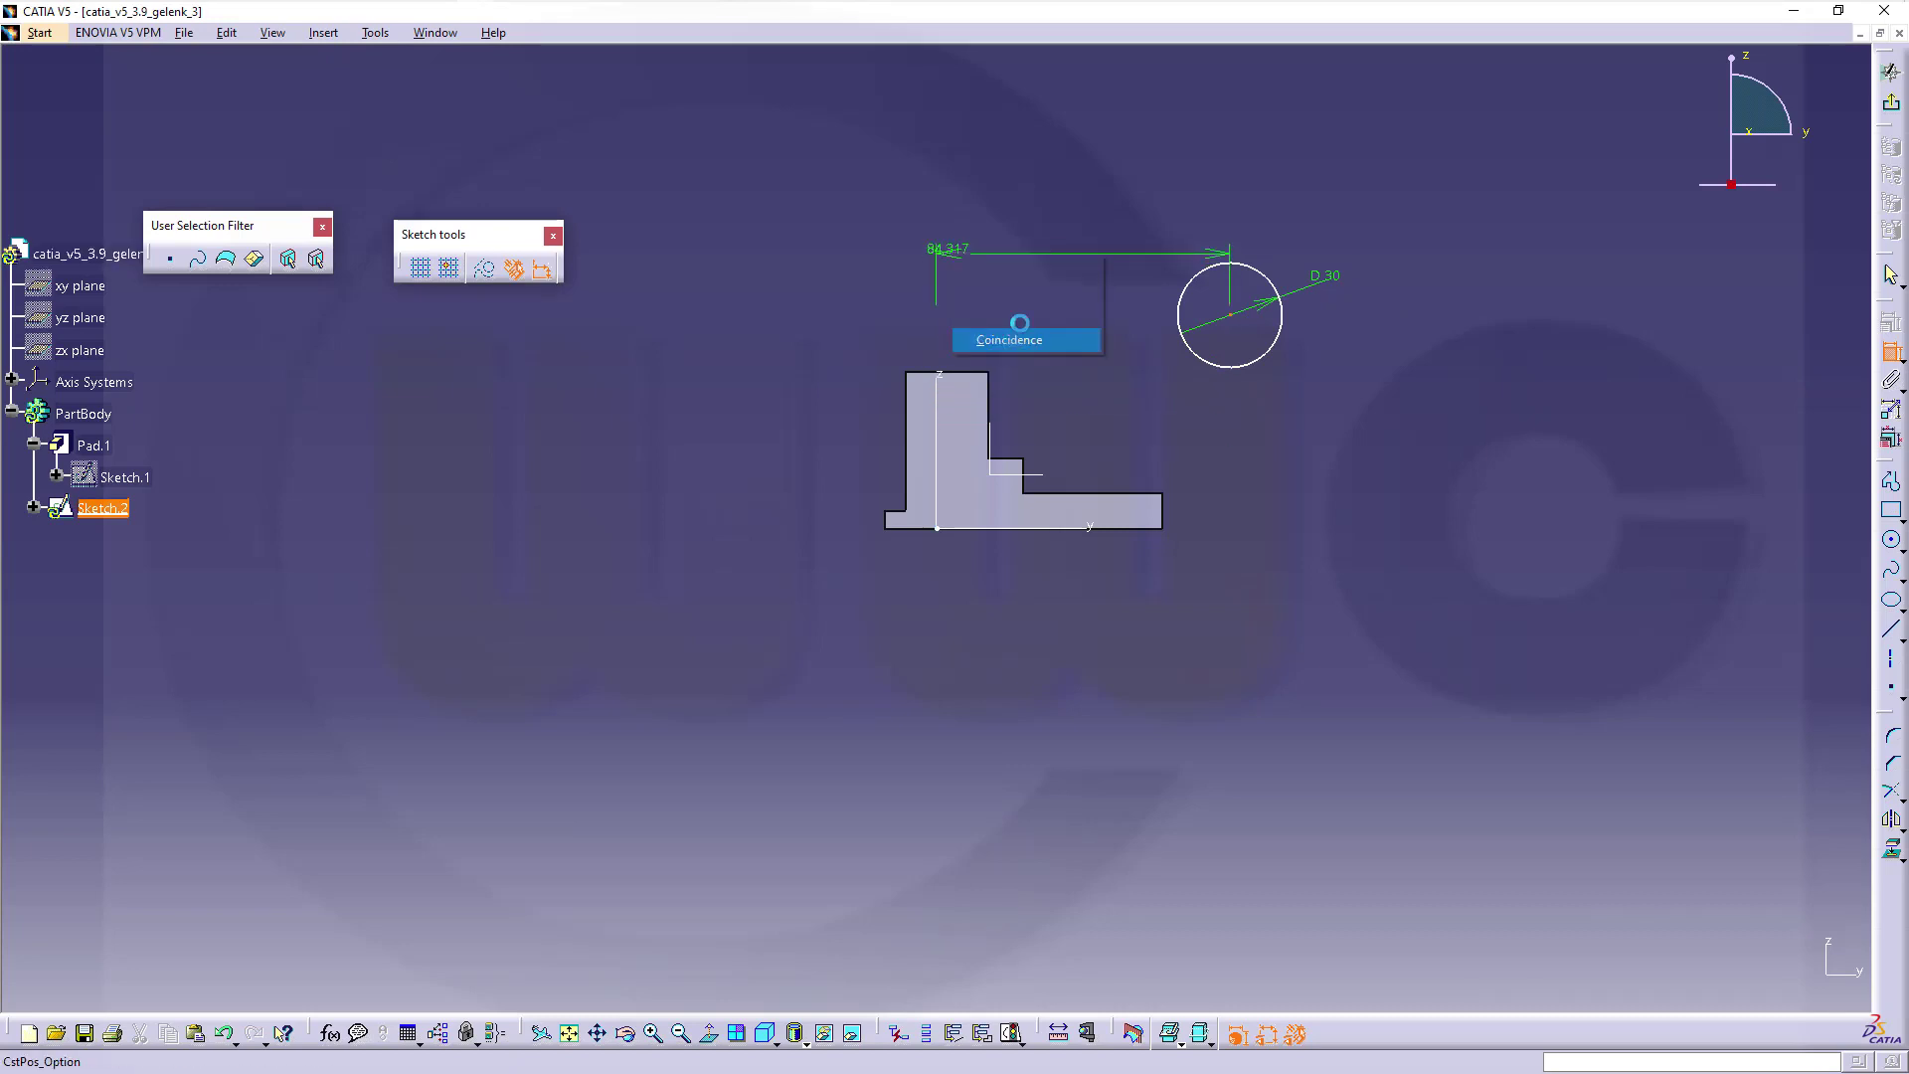
click(944, 308)
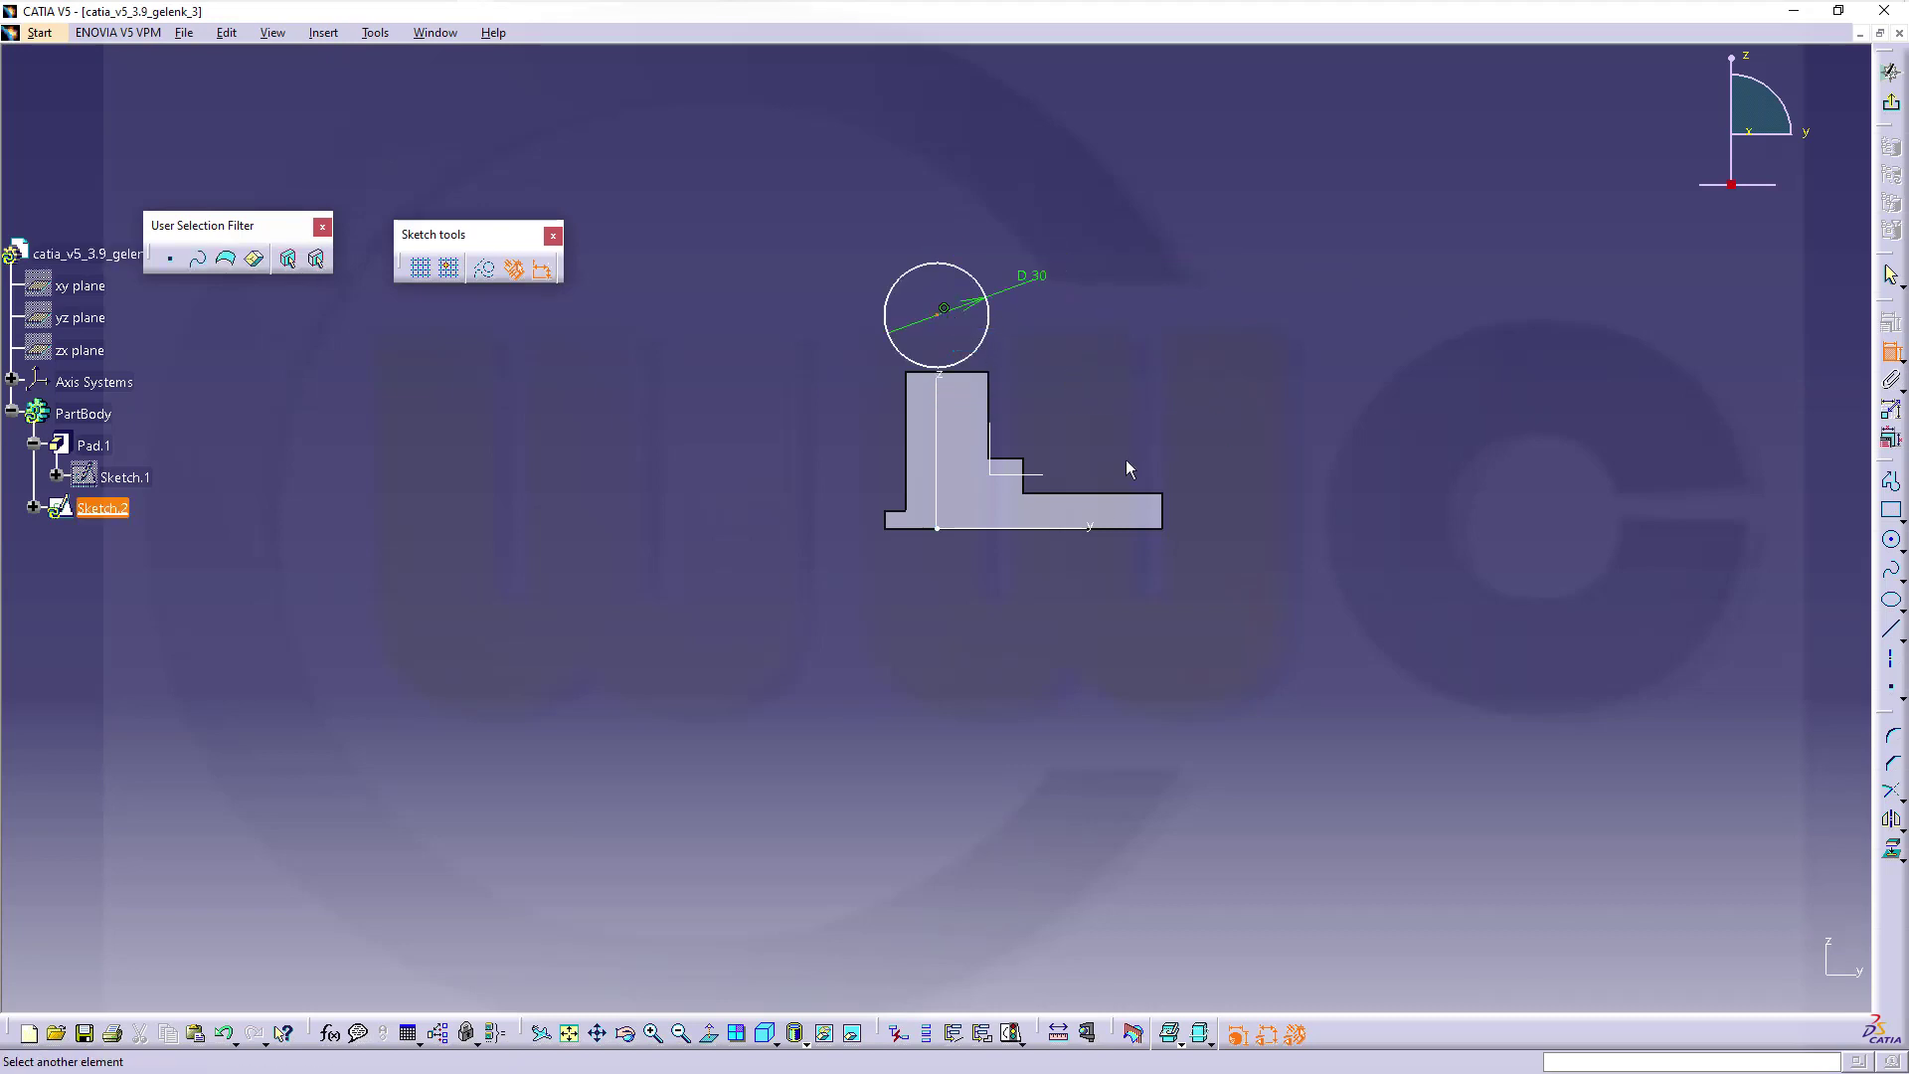
click(1091, 530)
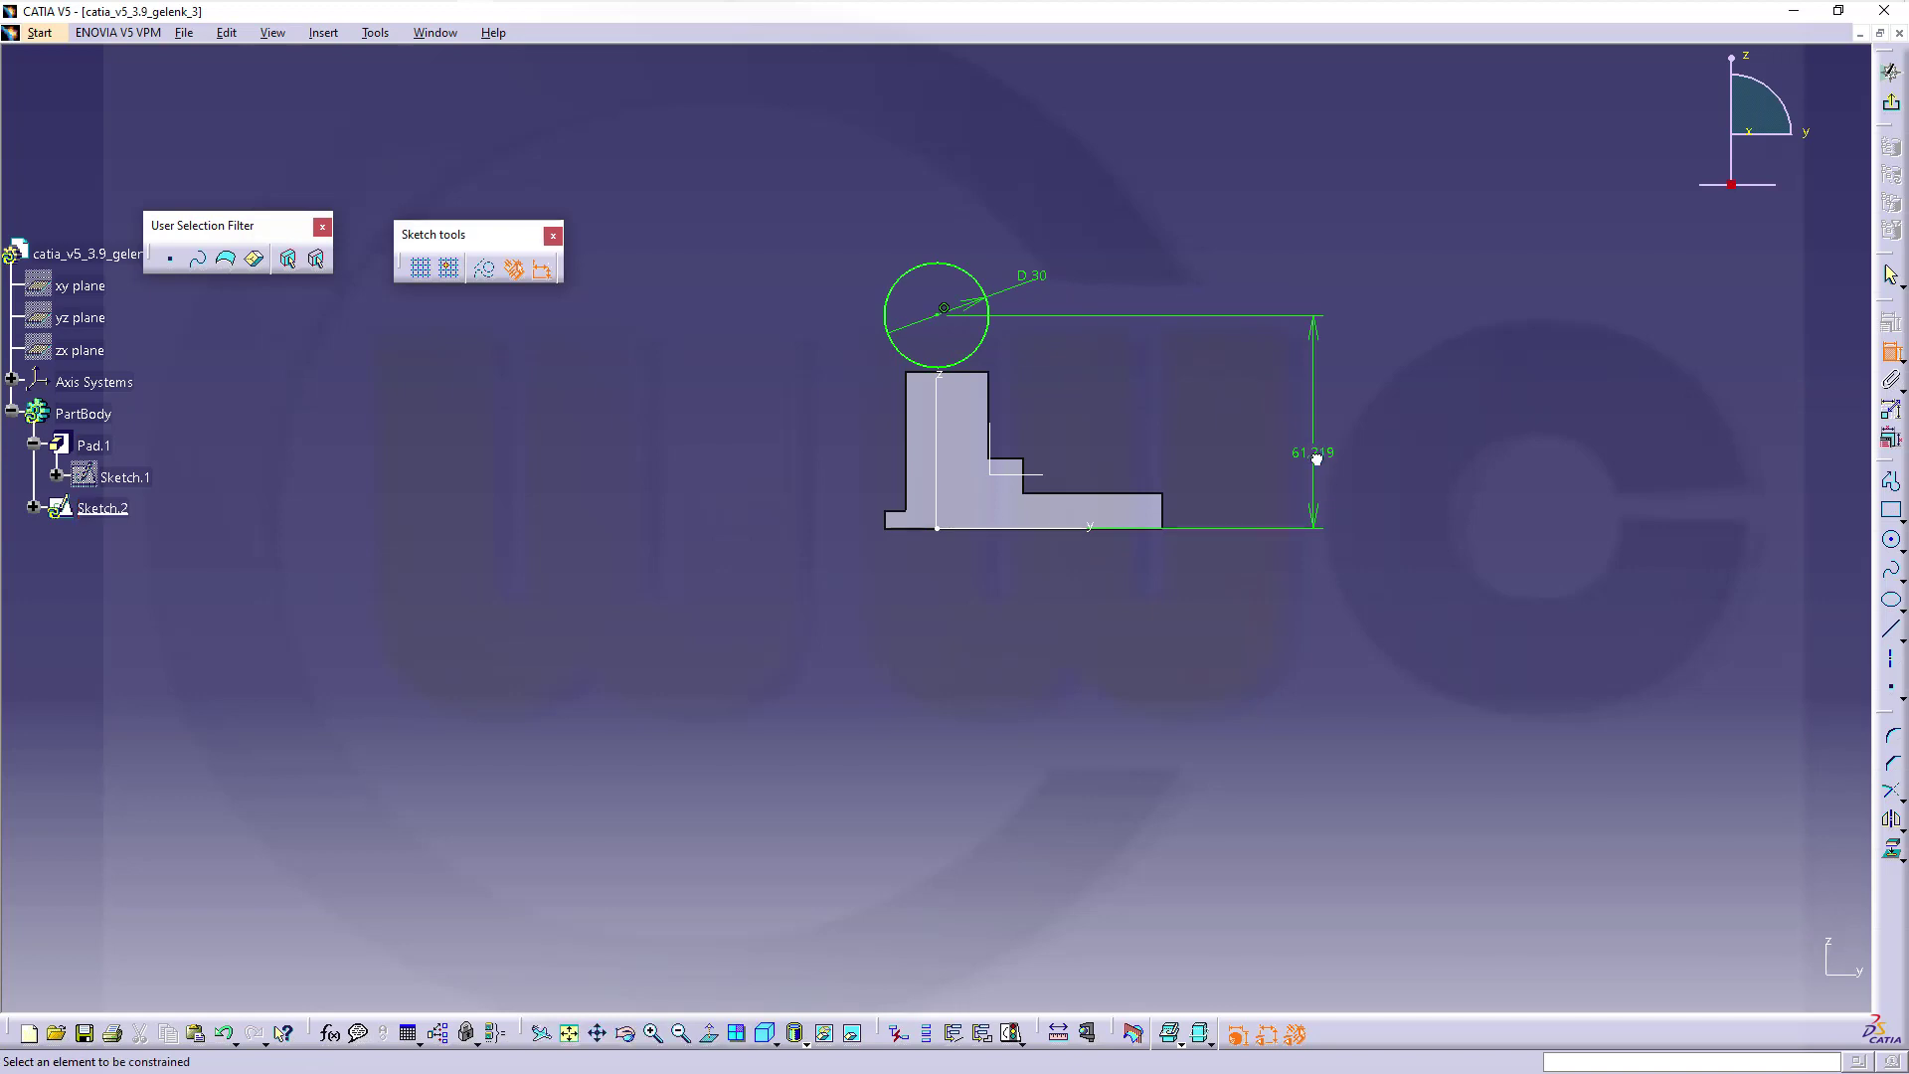
double_click(1314, 455)
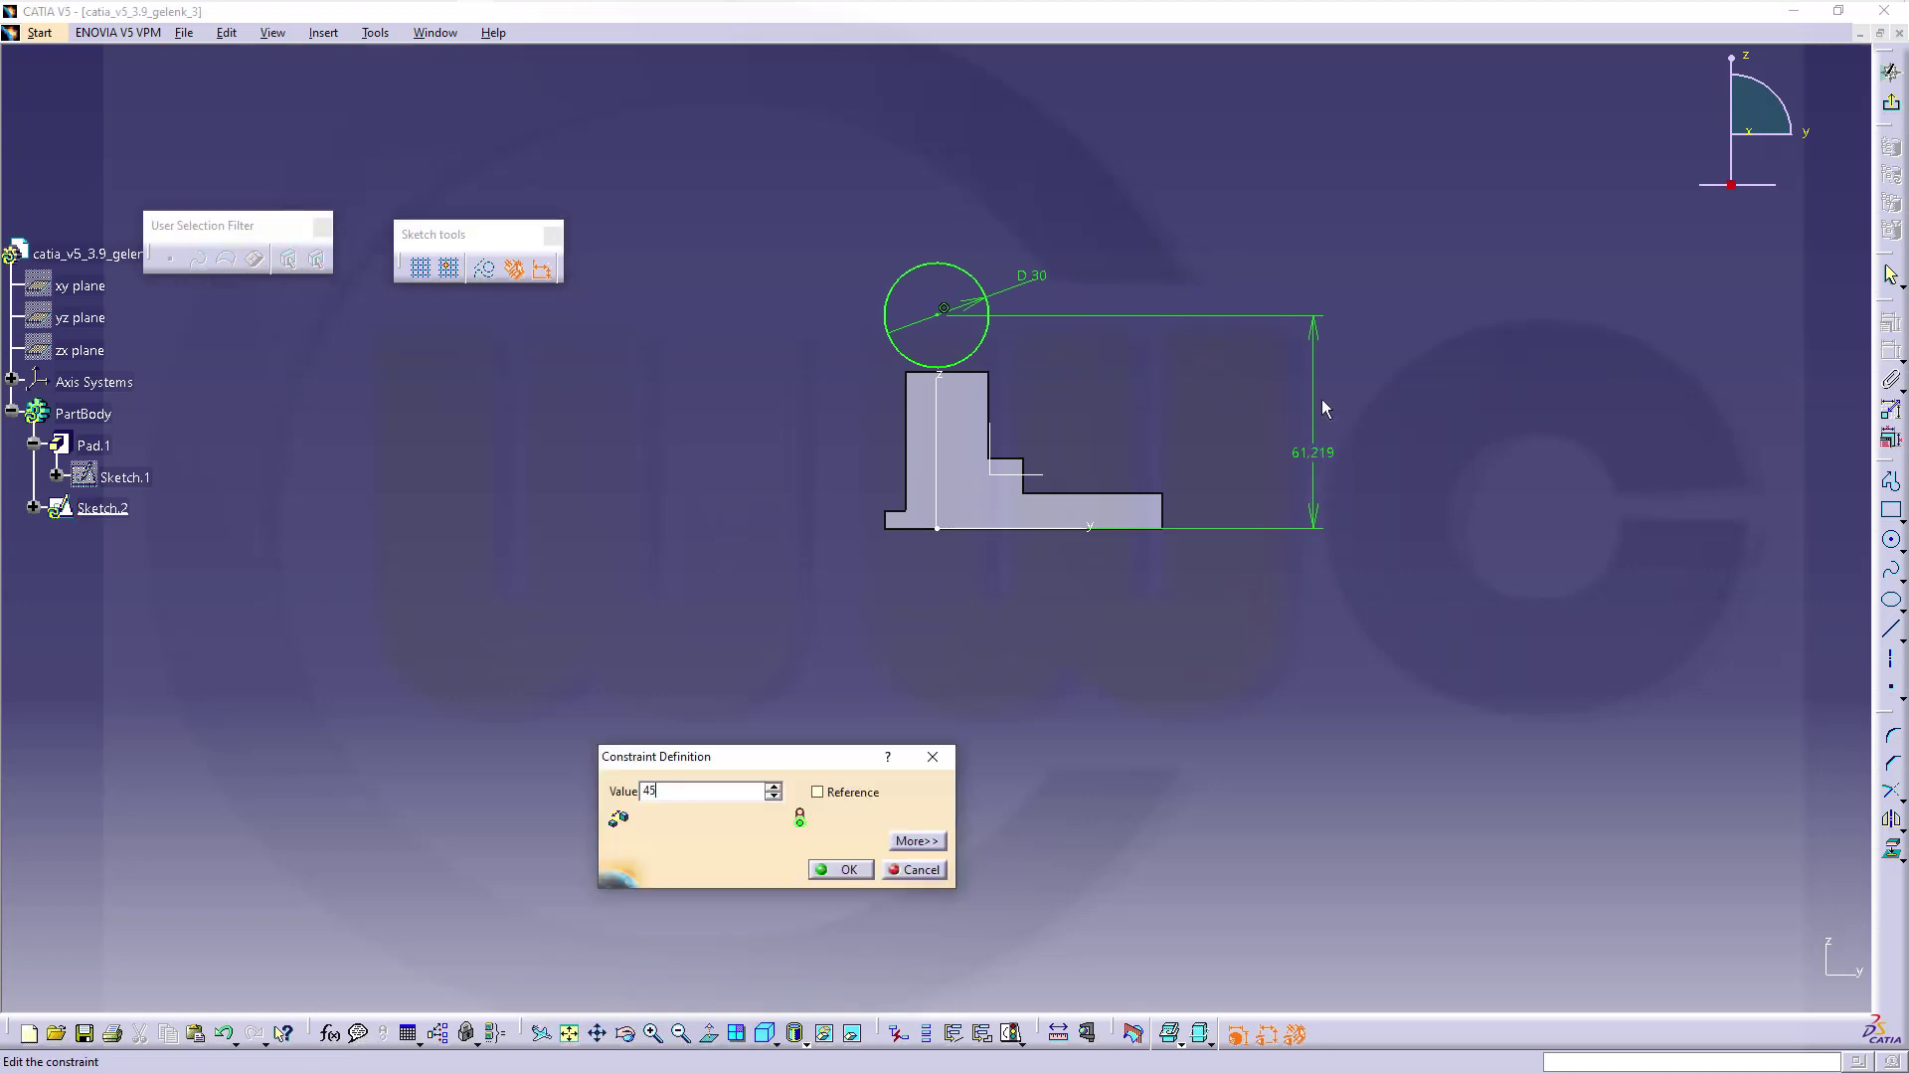
key(Return)
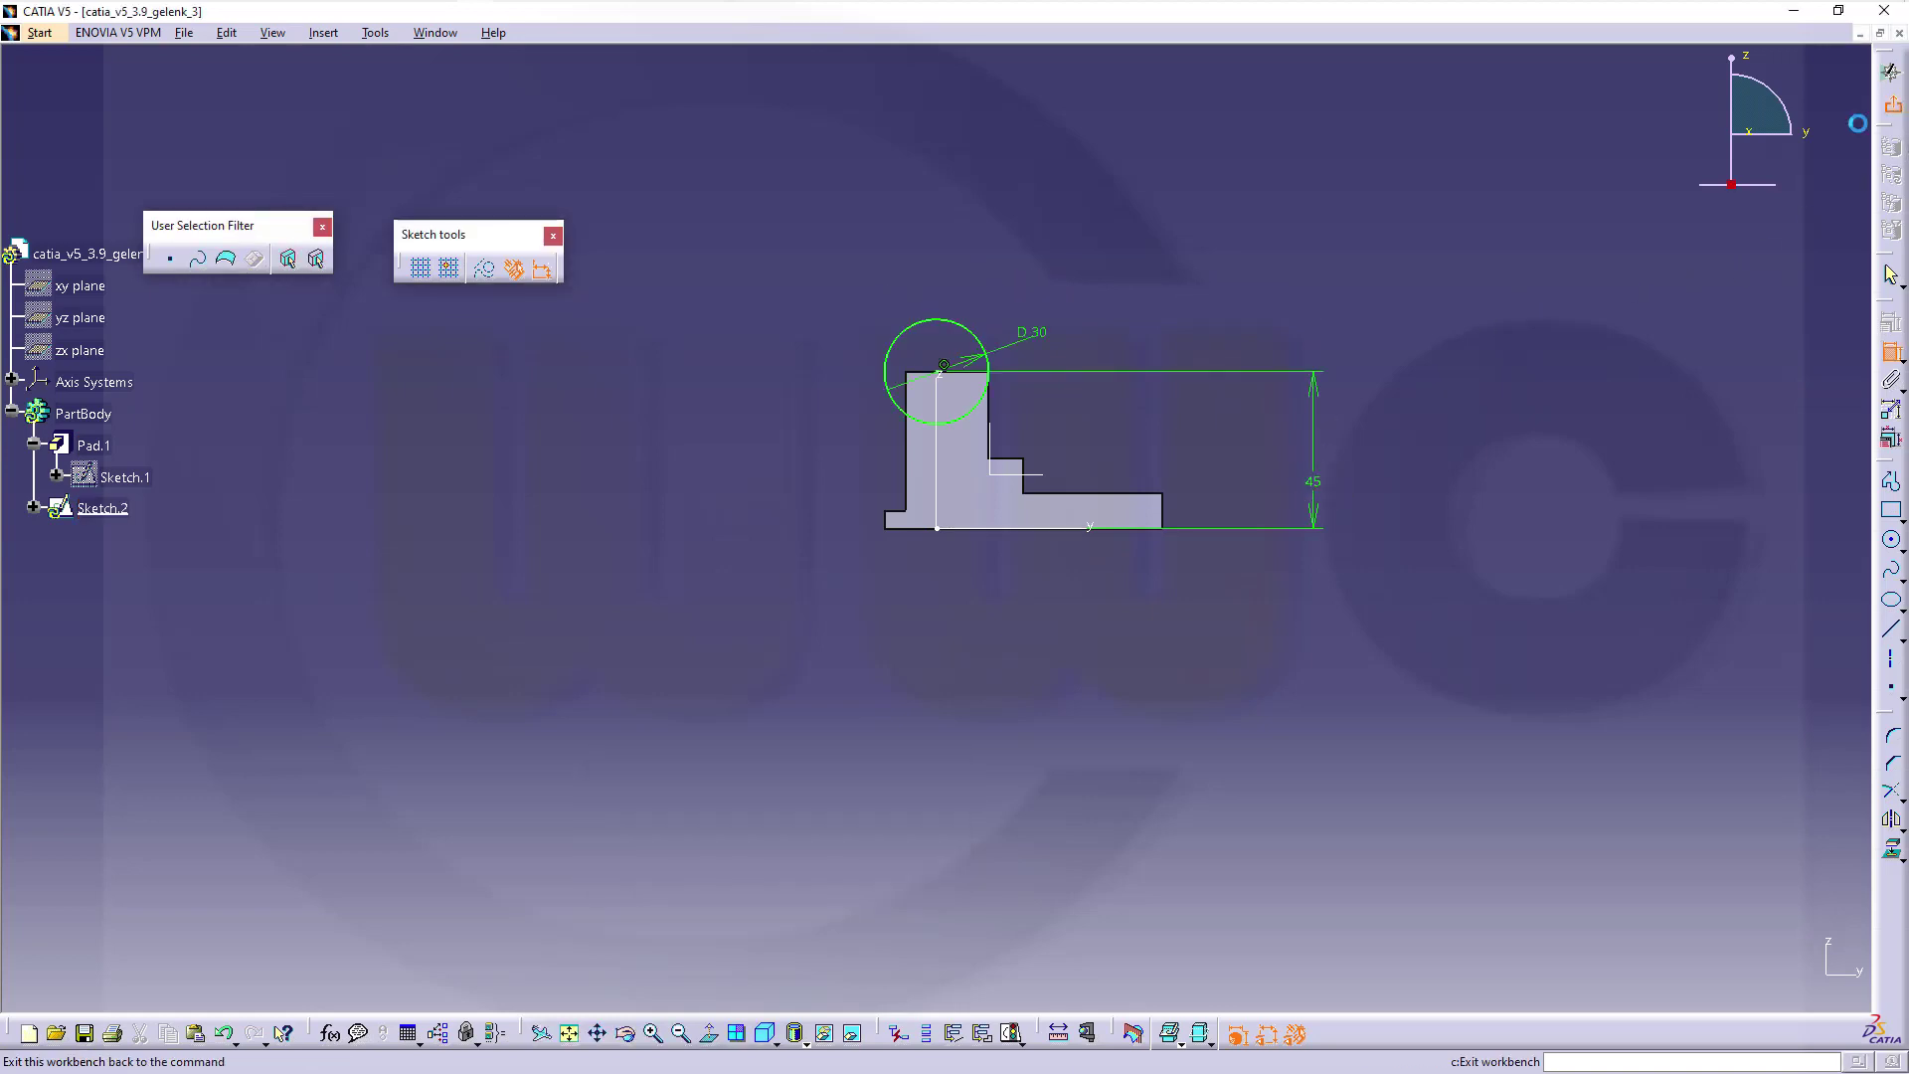
- Pad Sketch.2 25 mm with mirrored extent to form the cylindrical Pad.2
click(1891, 101)
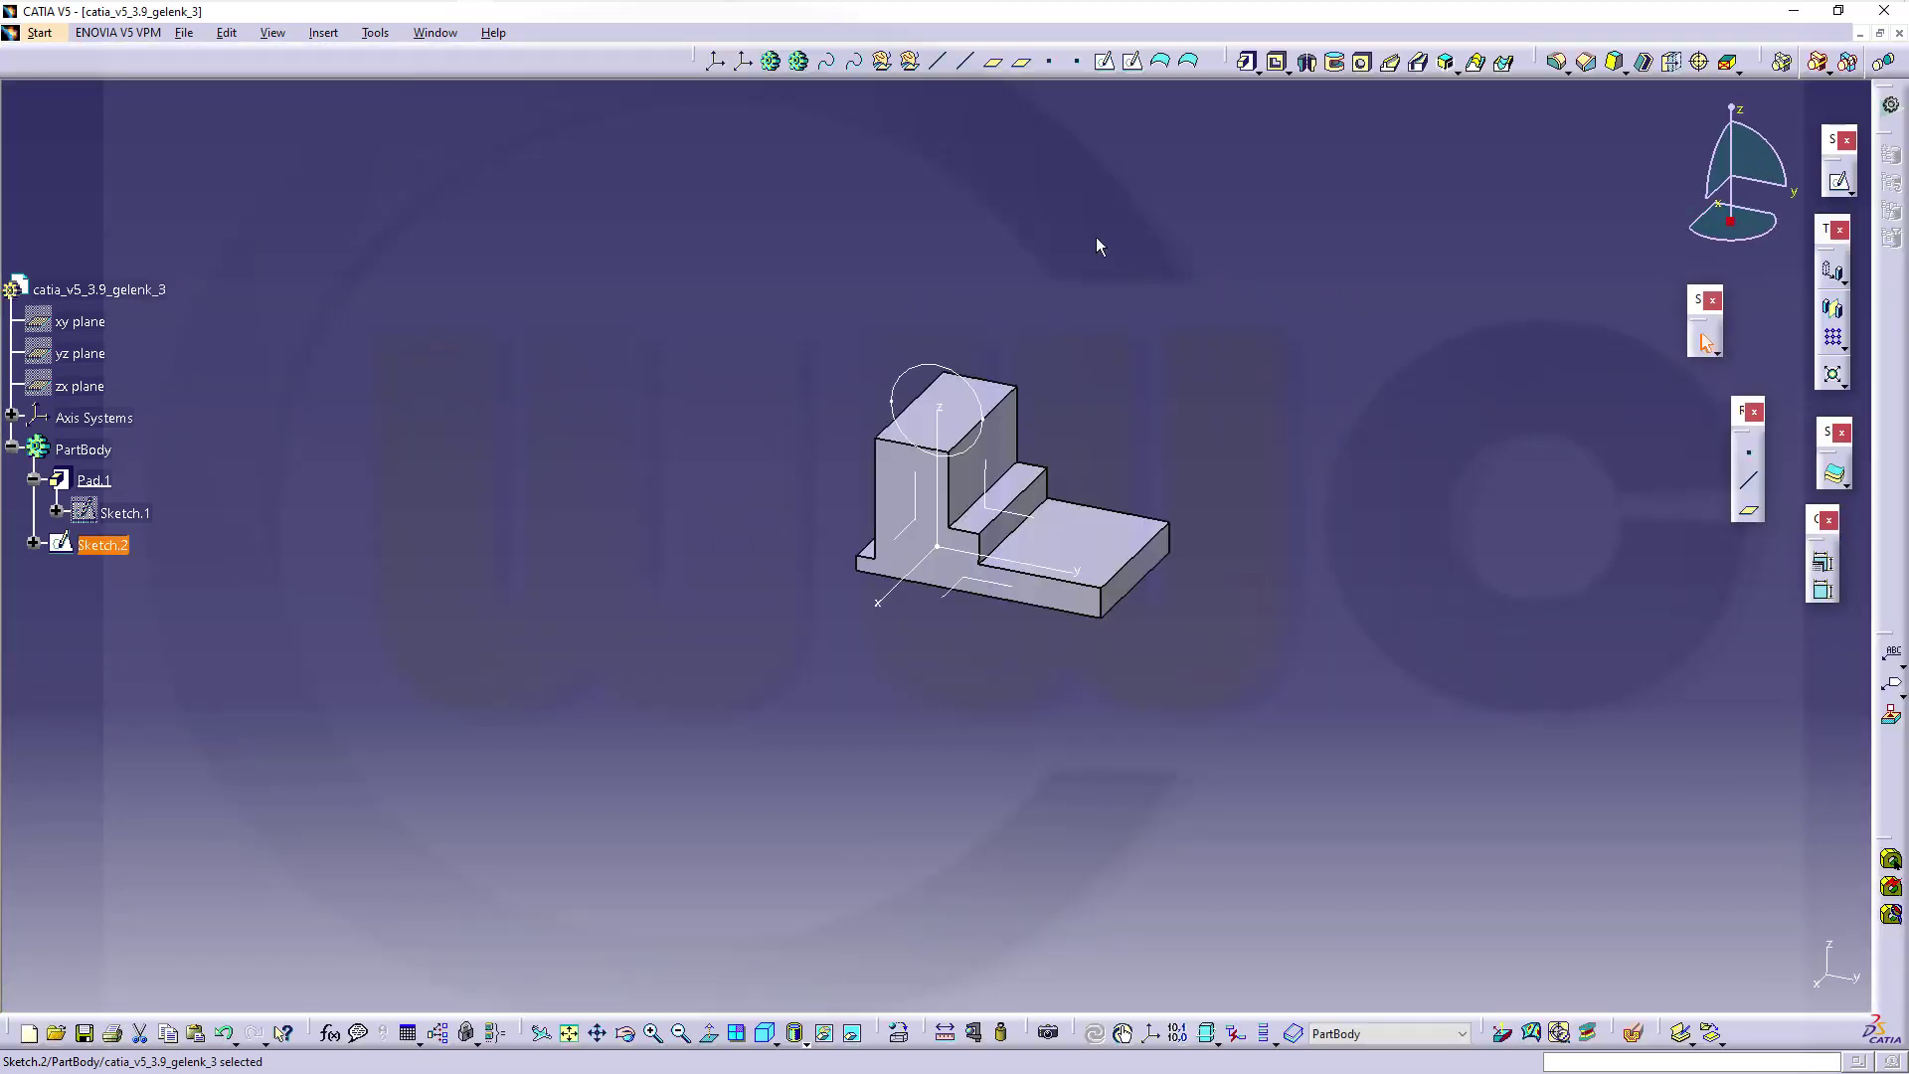
click(1248, 63)
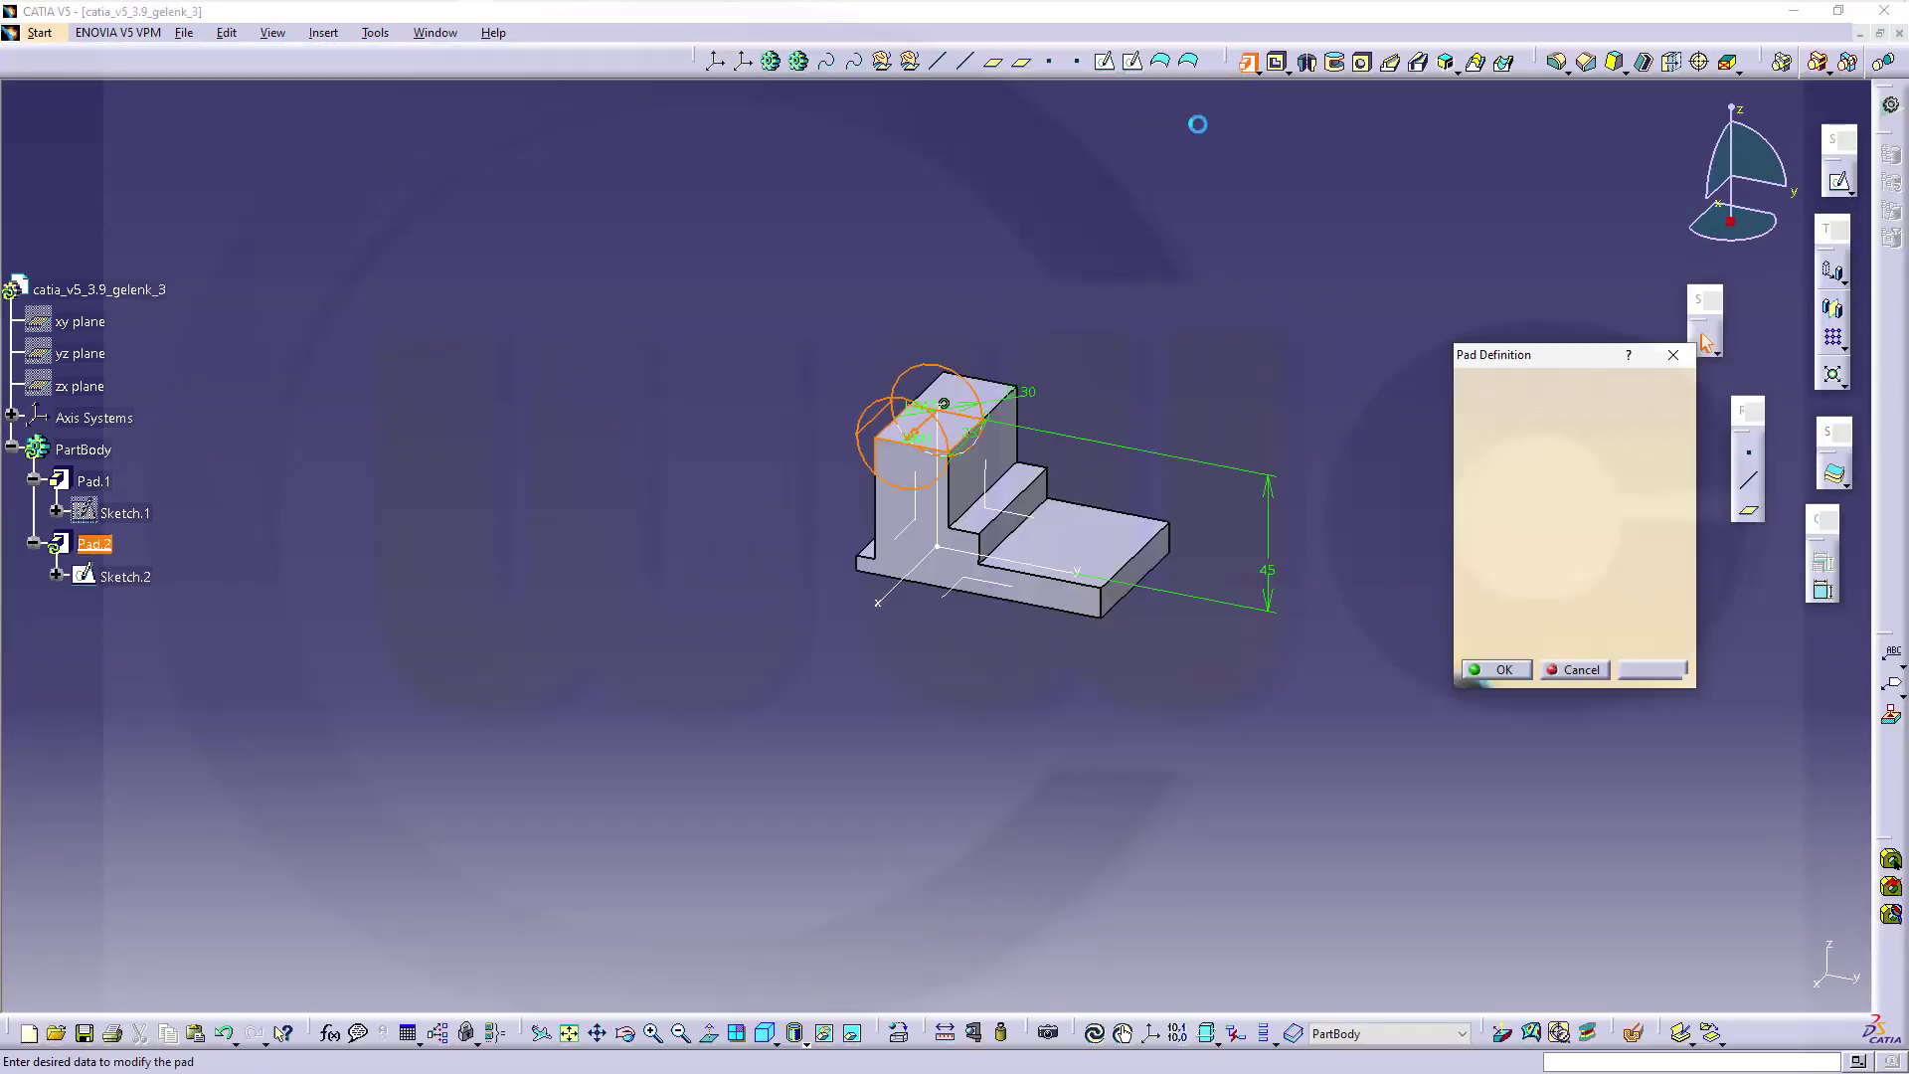
click(1487, 581)
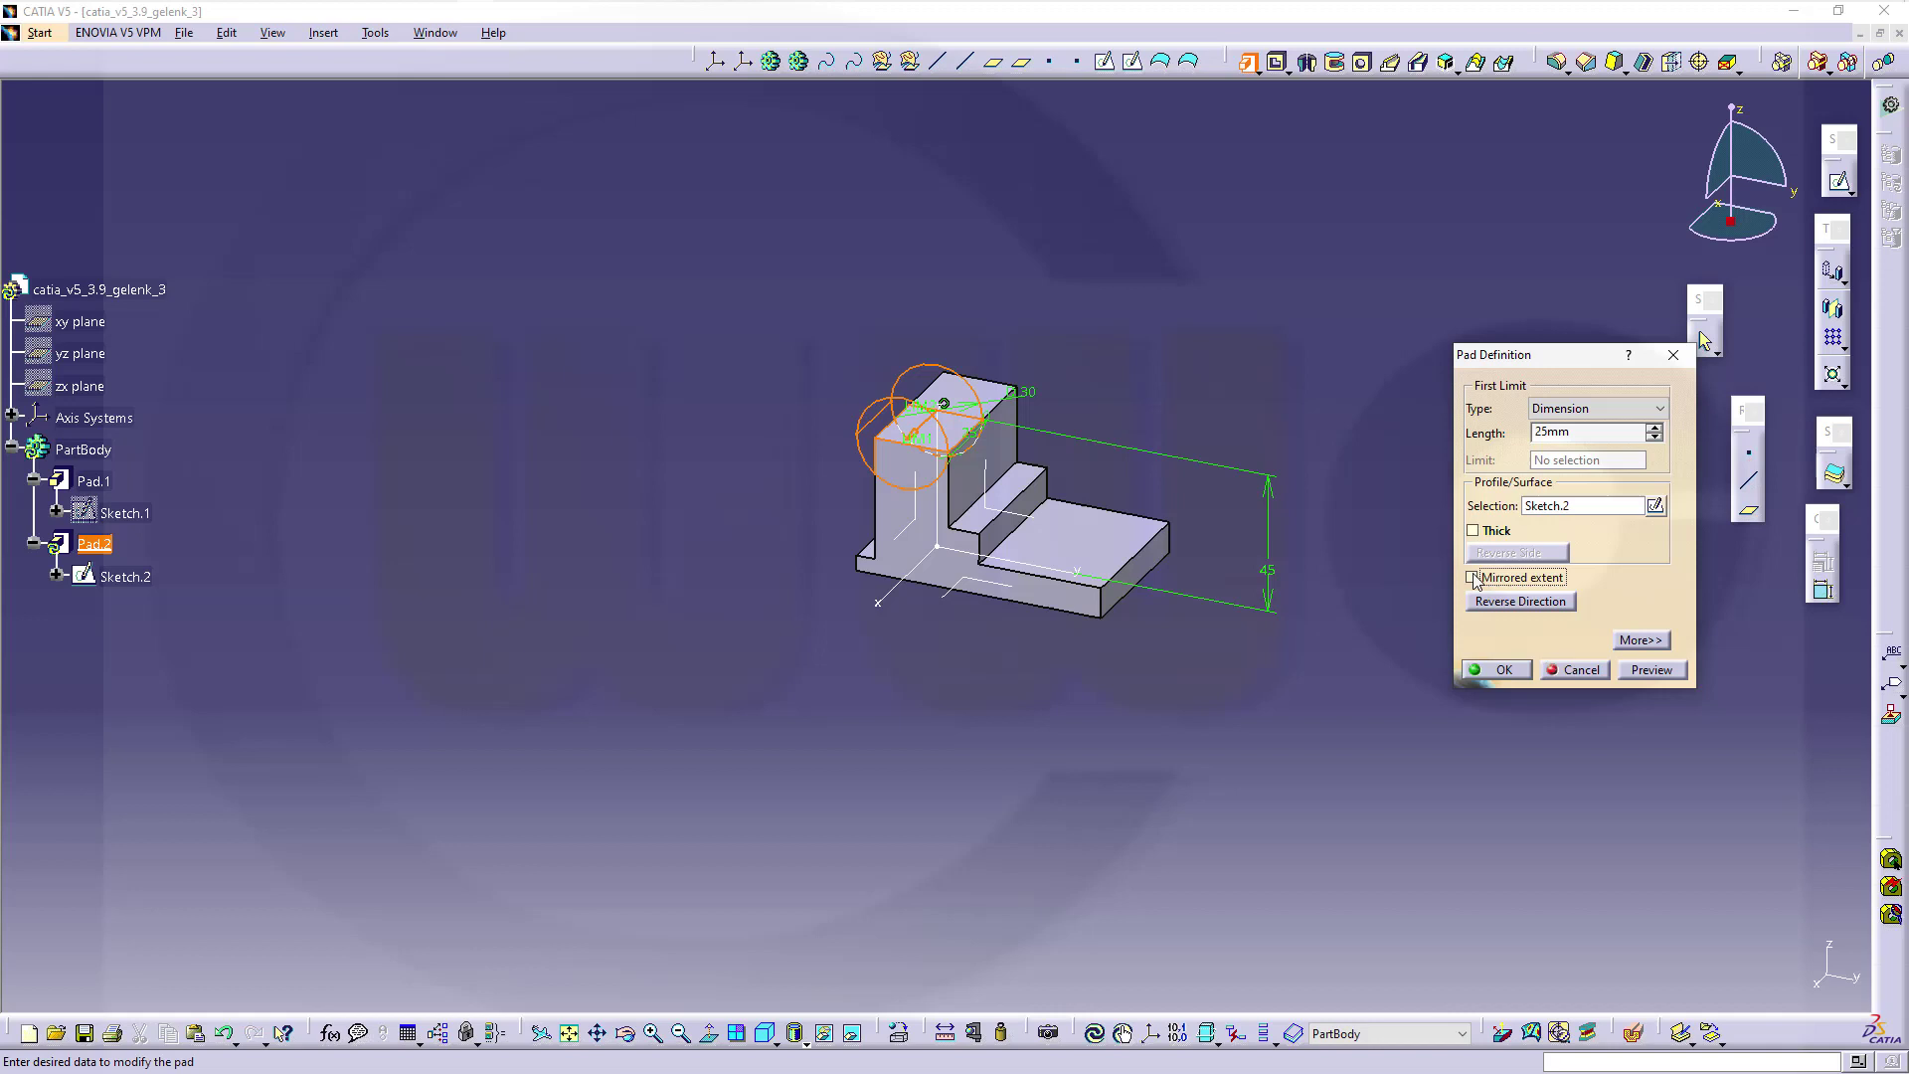
click(1504, 673)
middle_drag(1206, 414, 1223, 500)
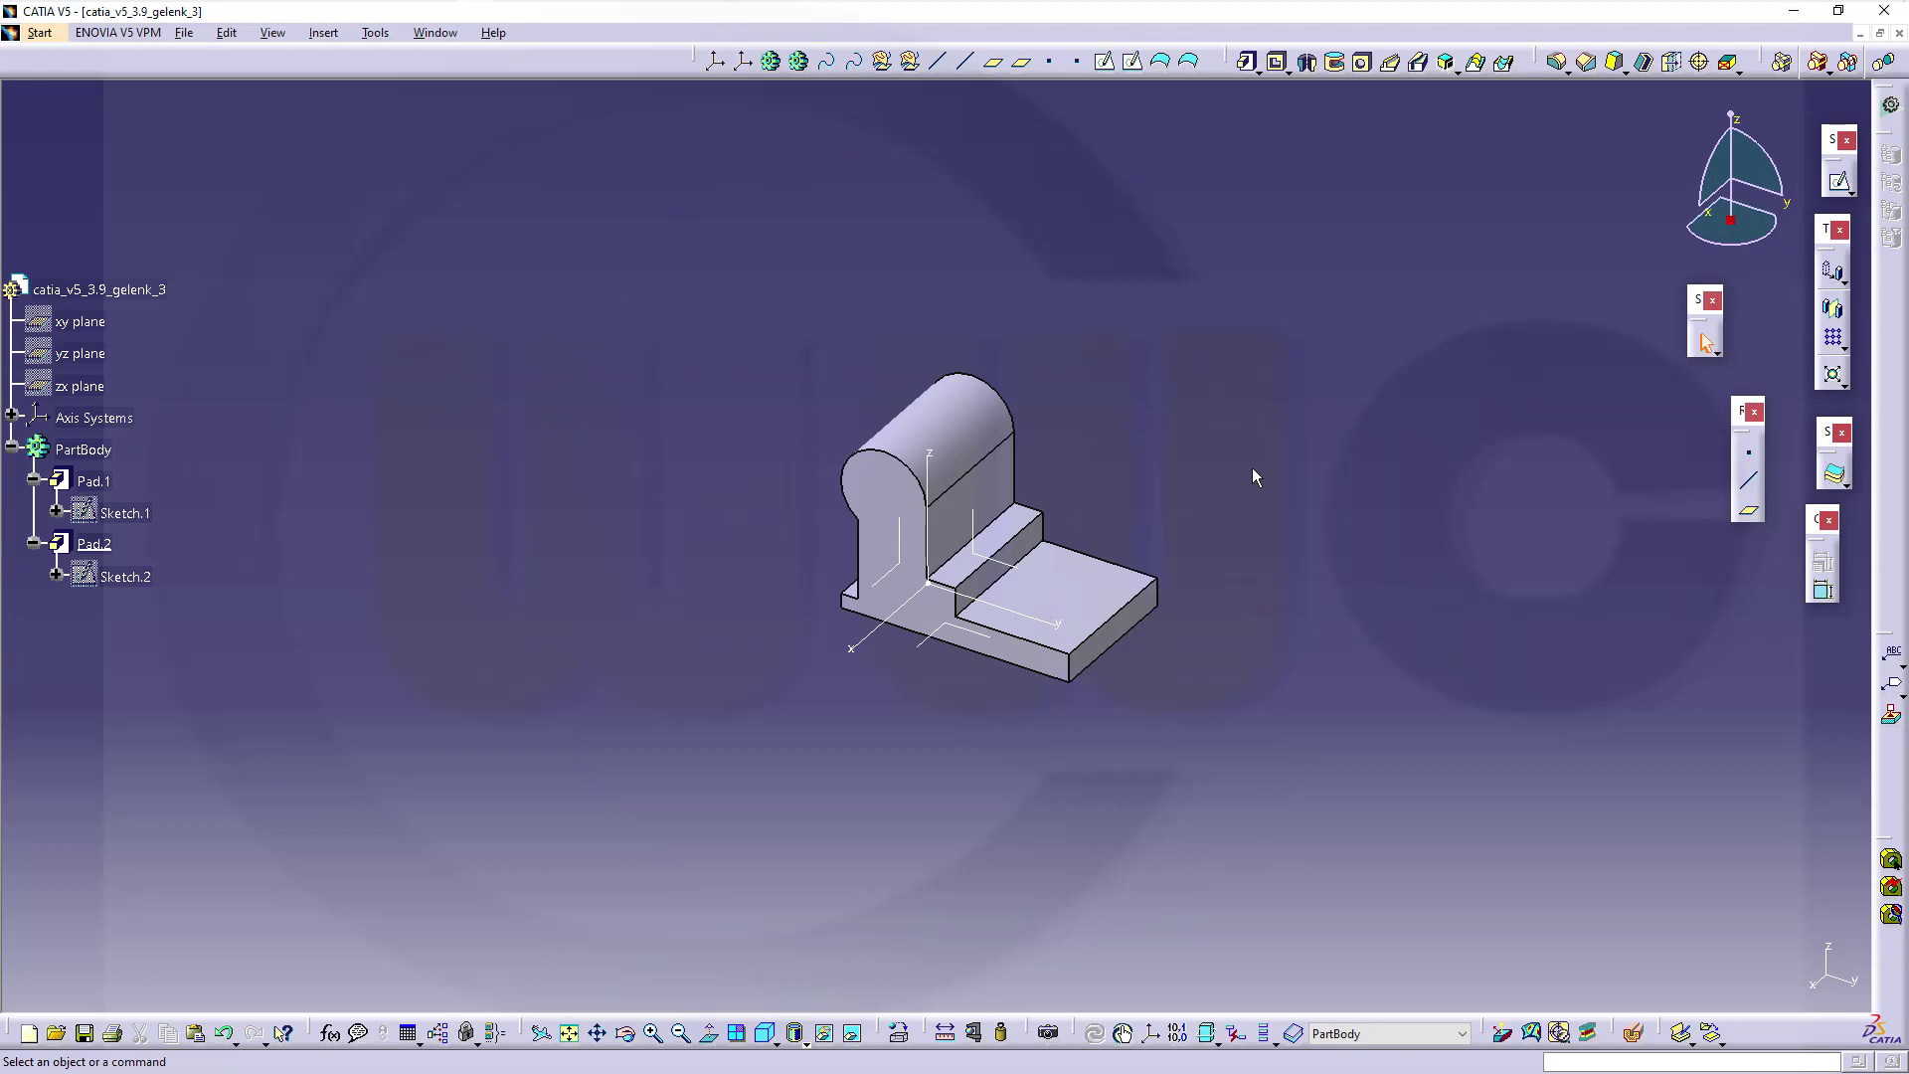
- Begin a Shell on the bracket with a 7 mm inside thickness
middle_drag(1257, 395, 1468, 404)
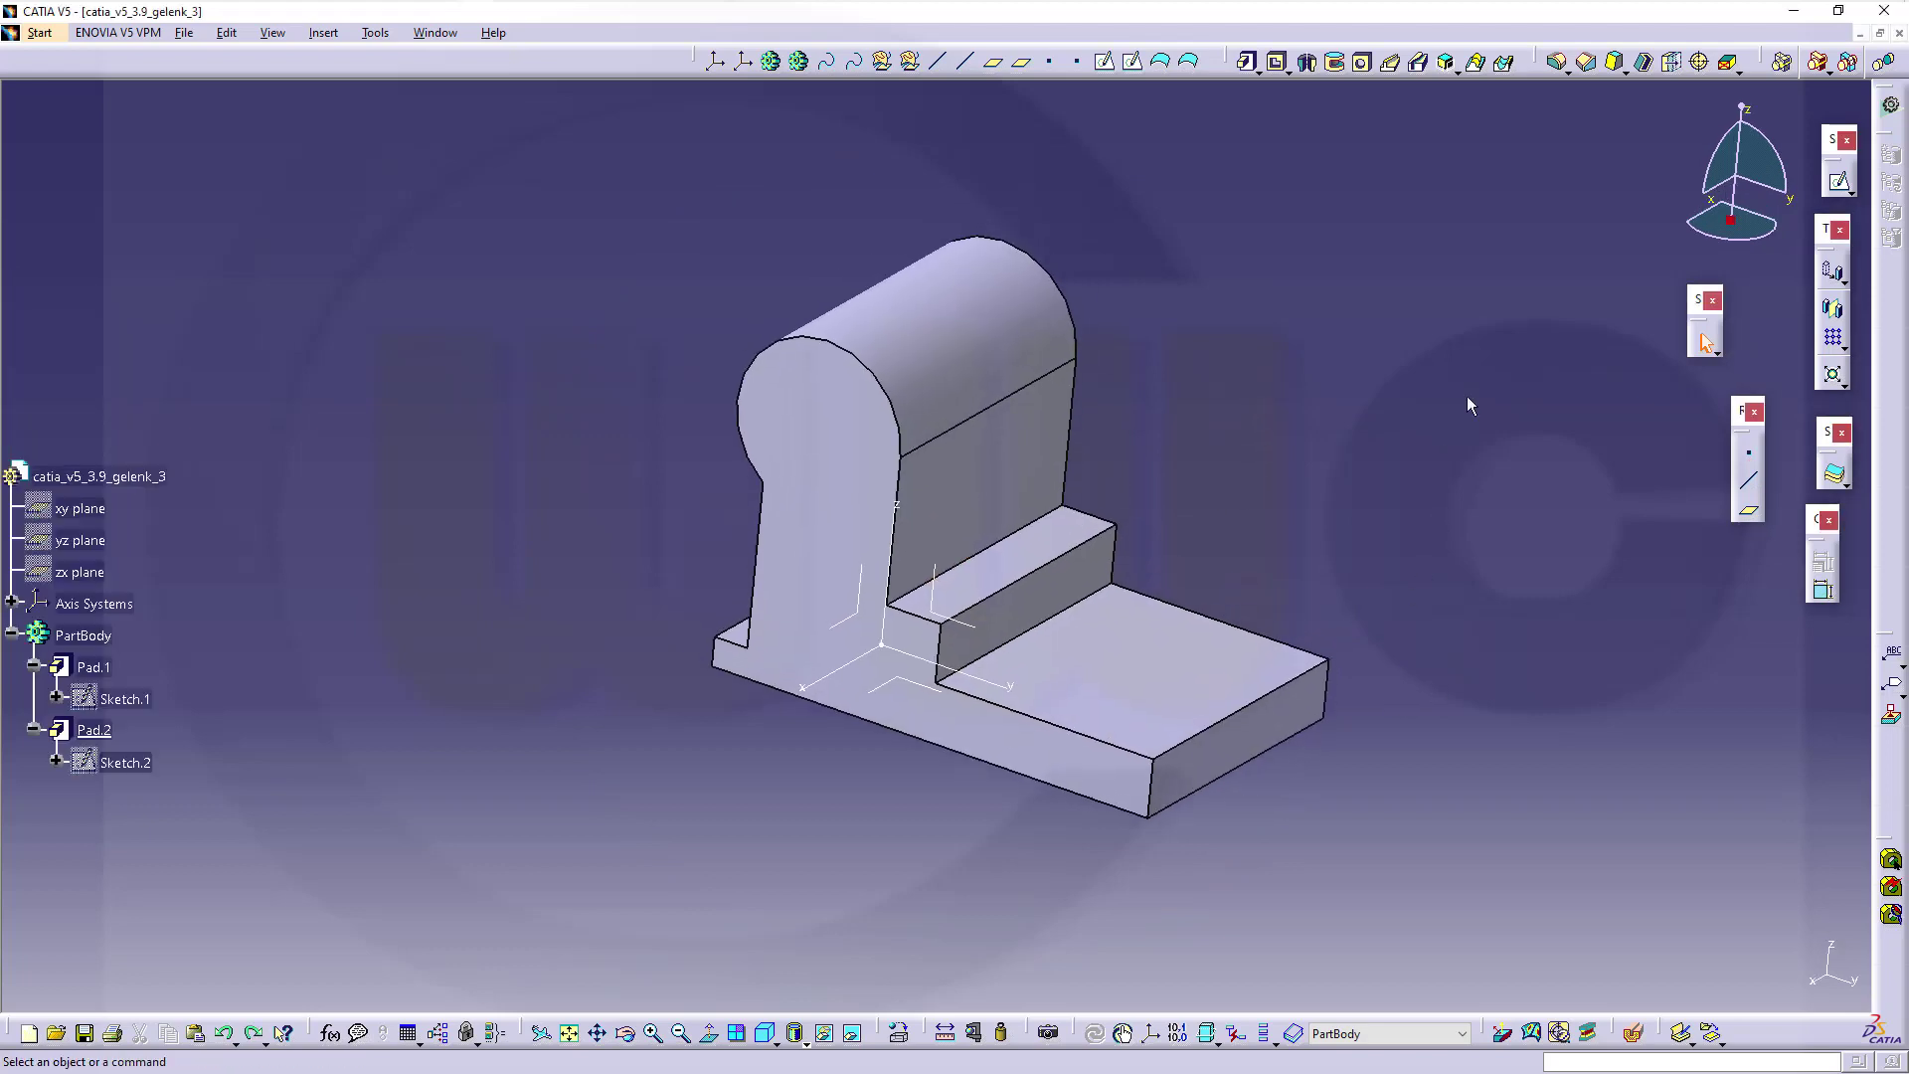
click(1645, 62)
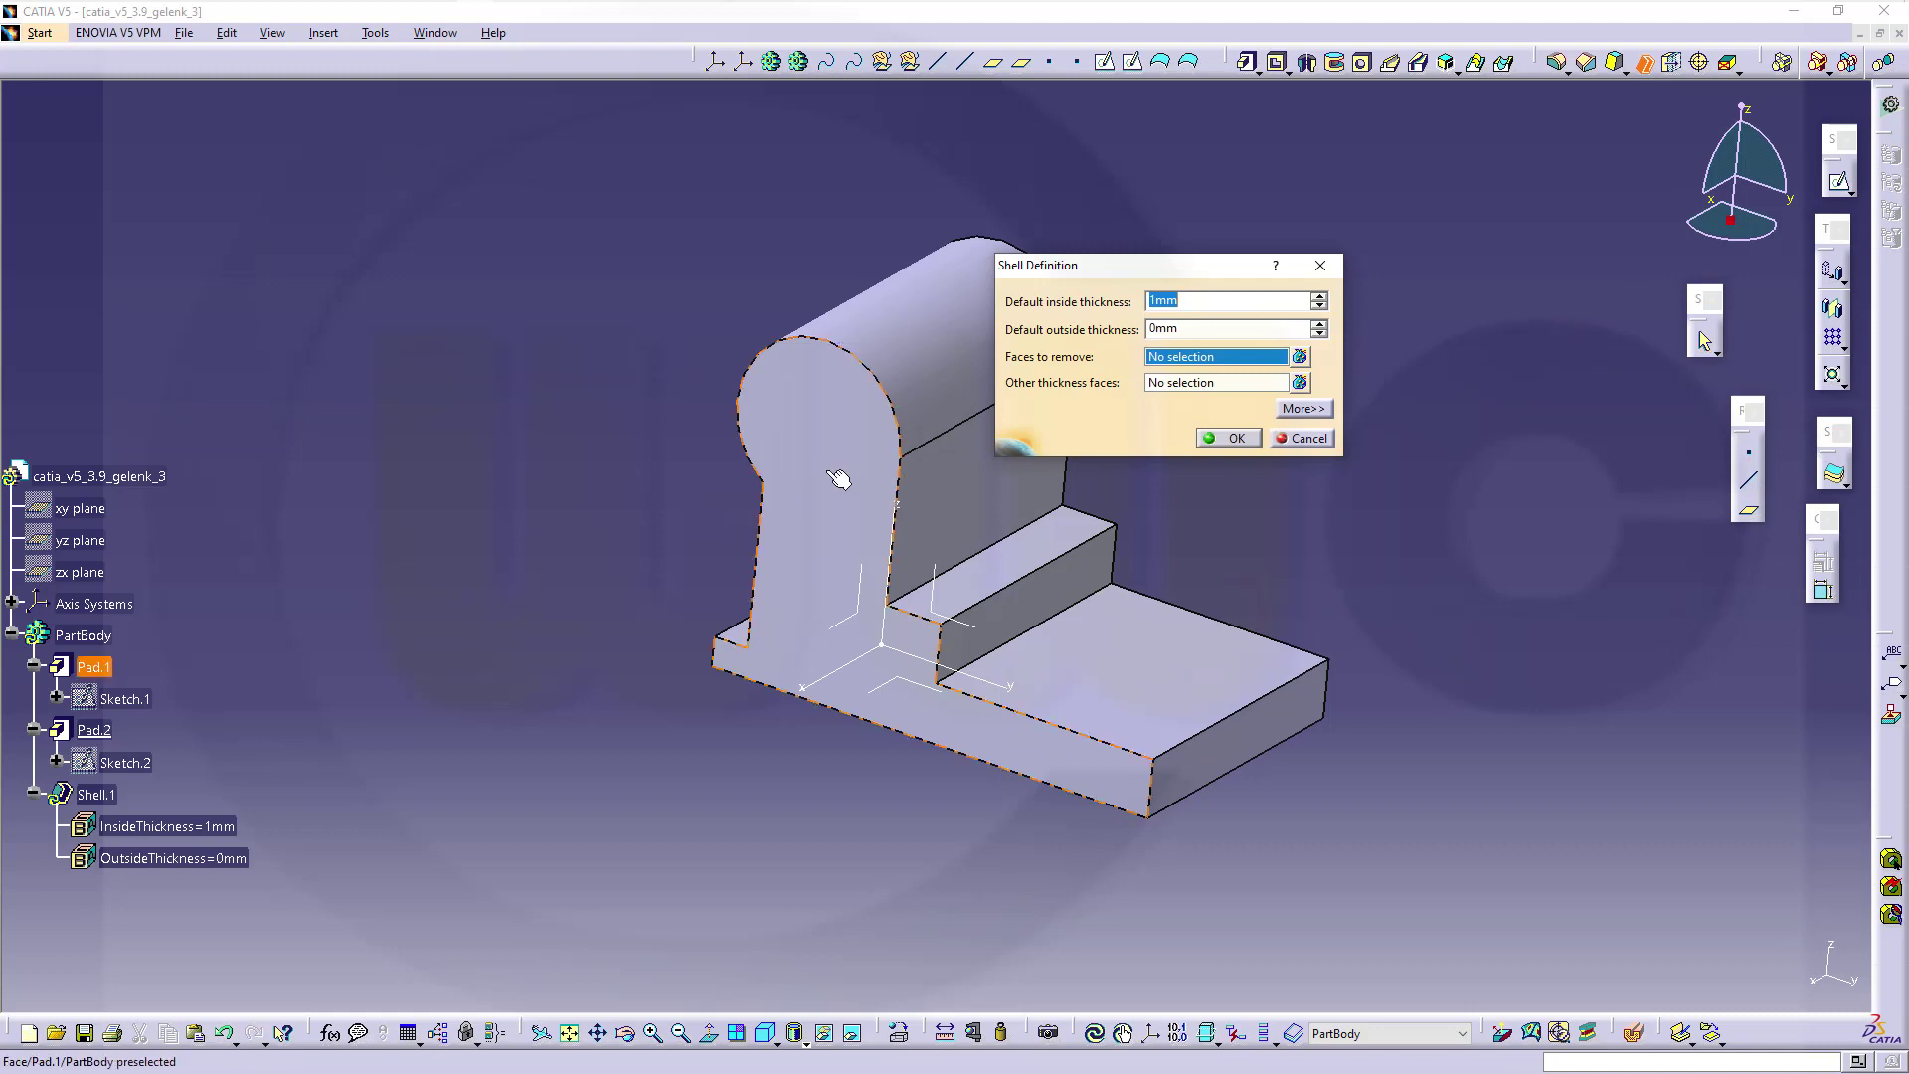
middle_drag(1220, 541, 1091, 662)
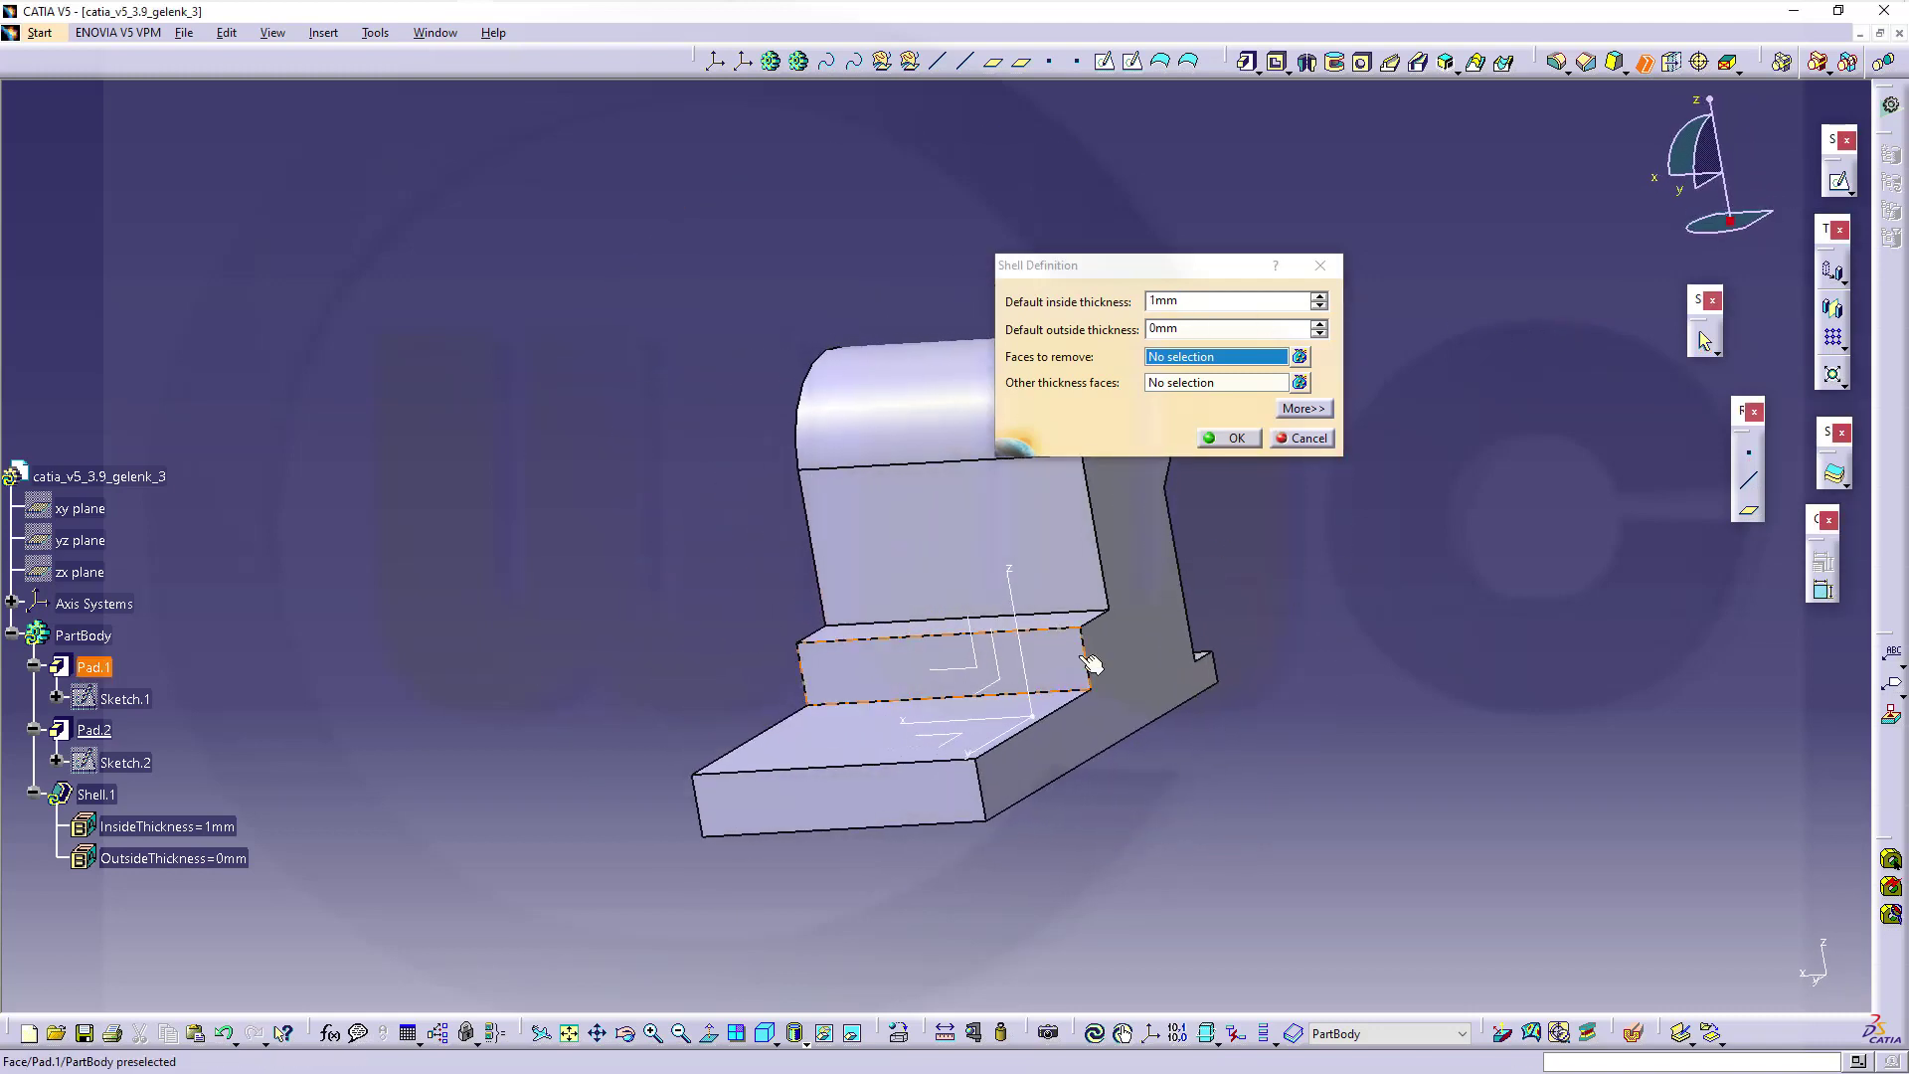
middle_drag(885, 624, 1044, 661)
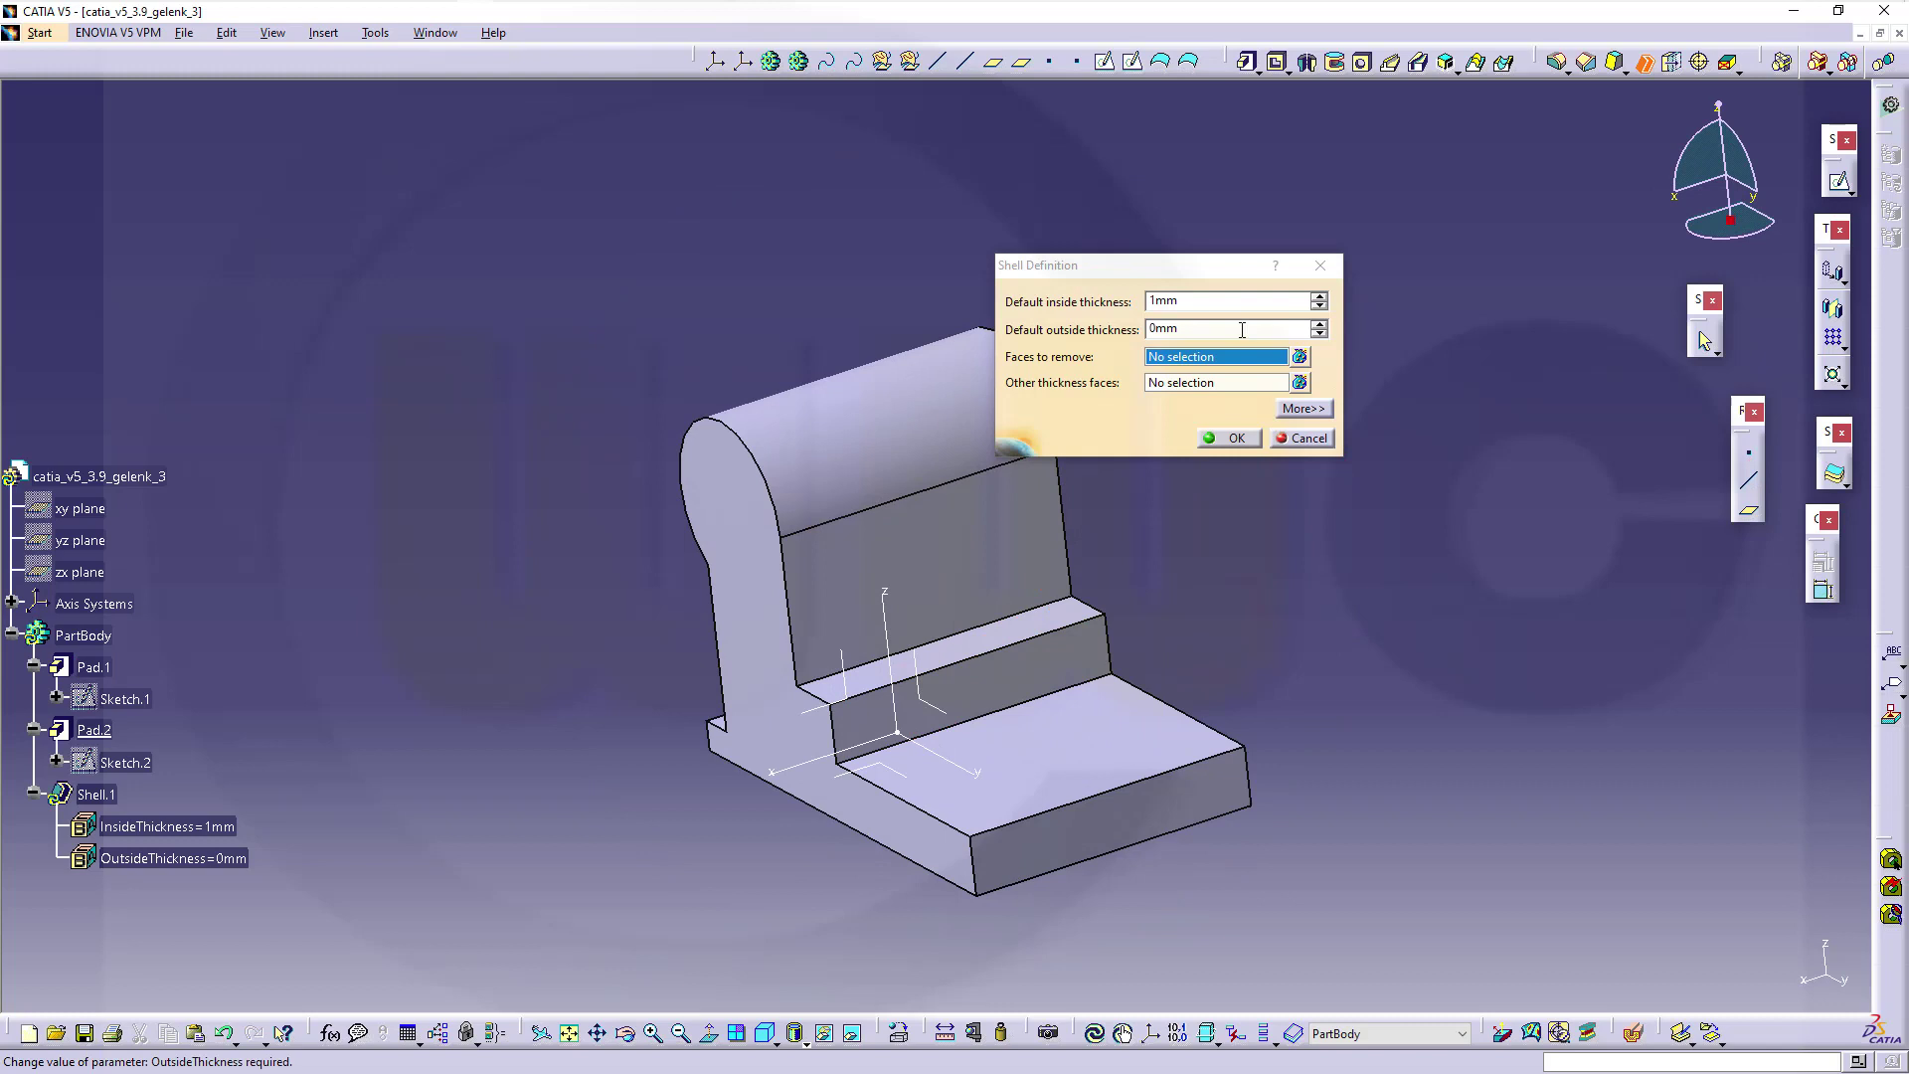
click(1222, 302)
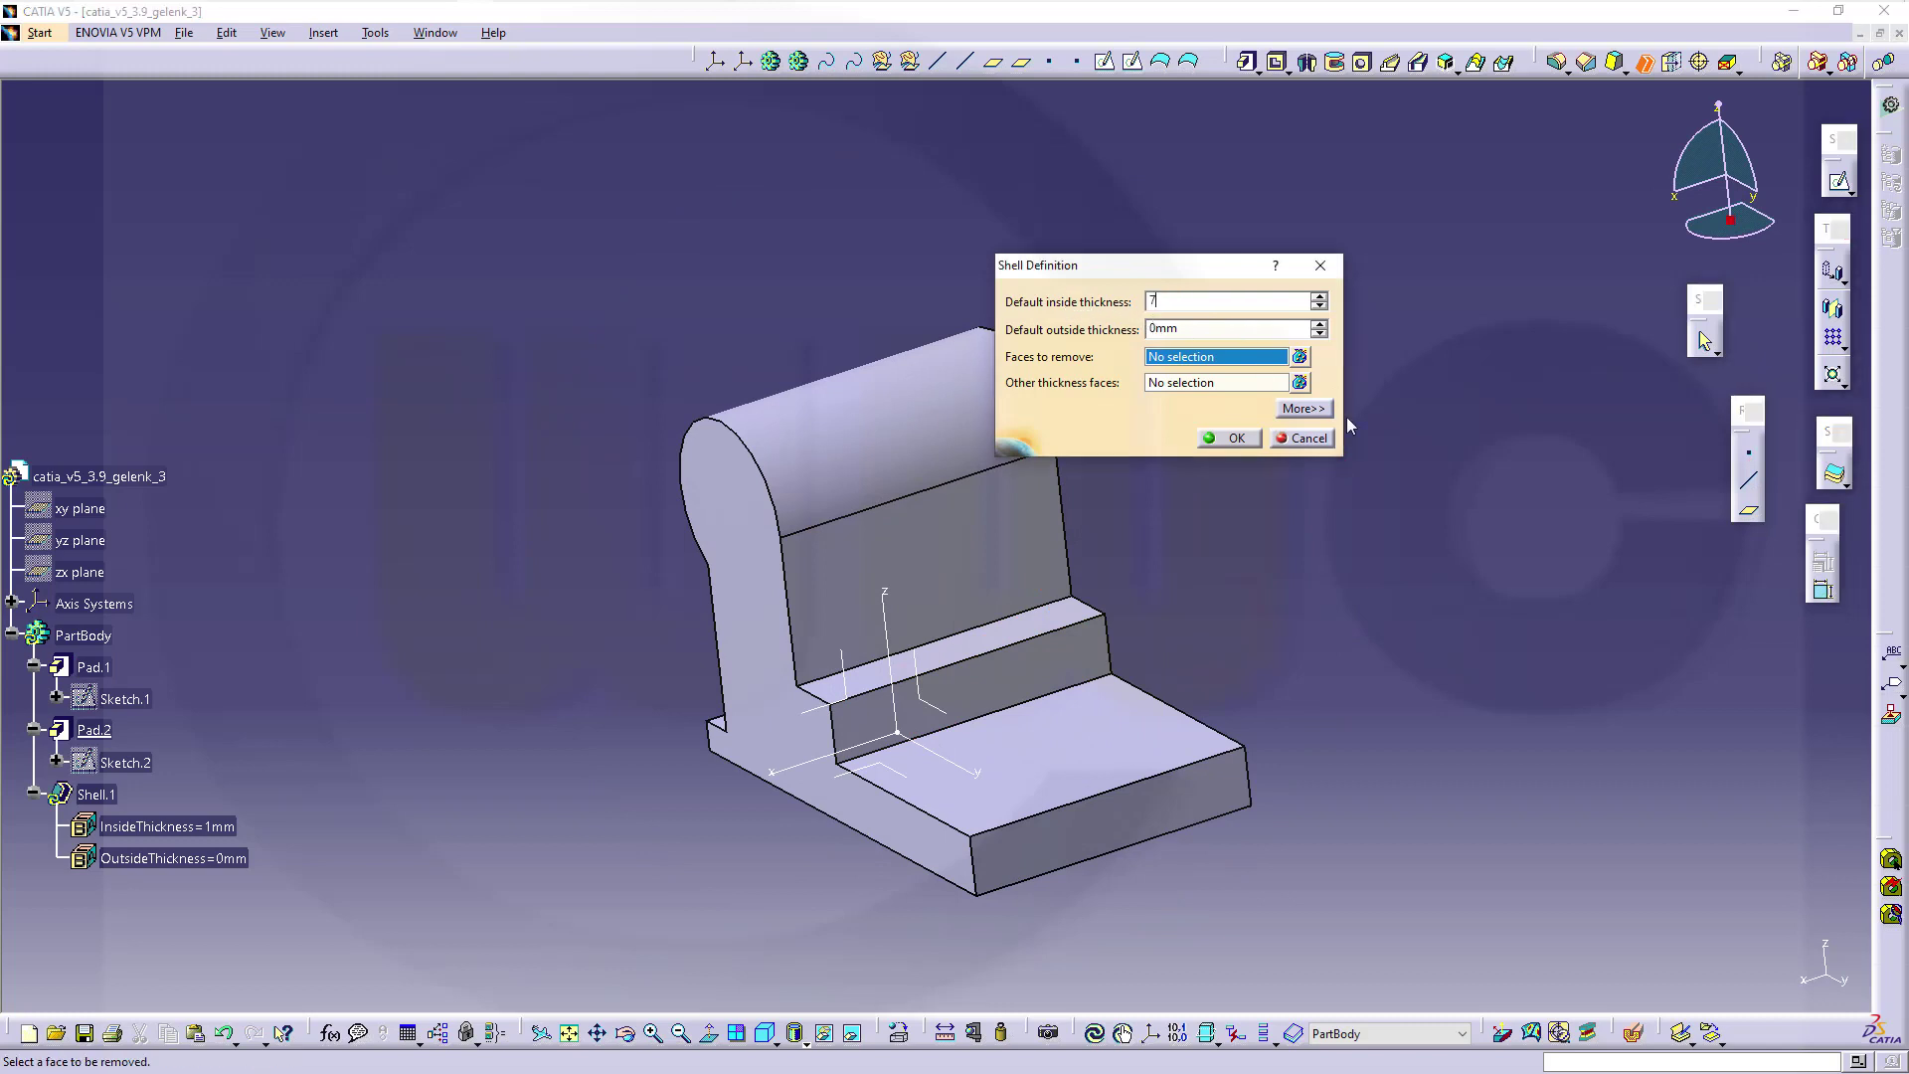
key(Return)
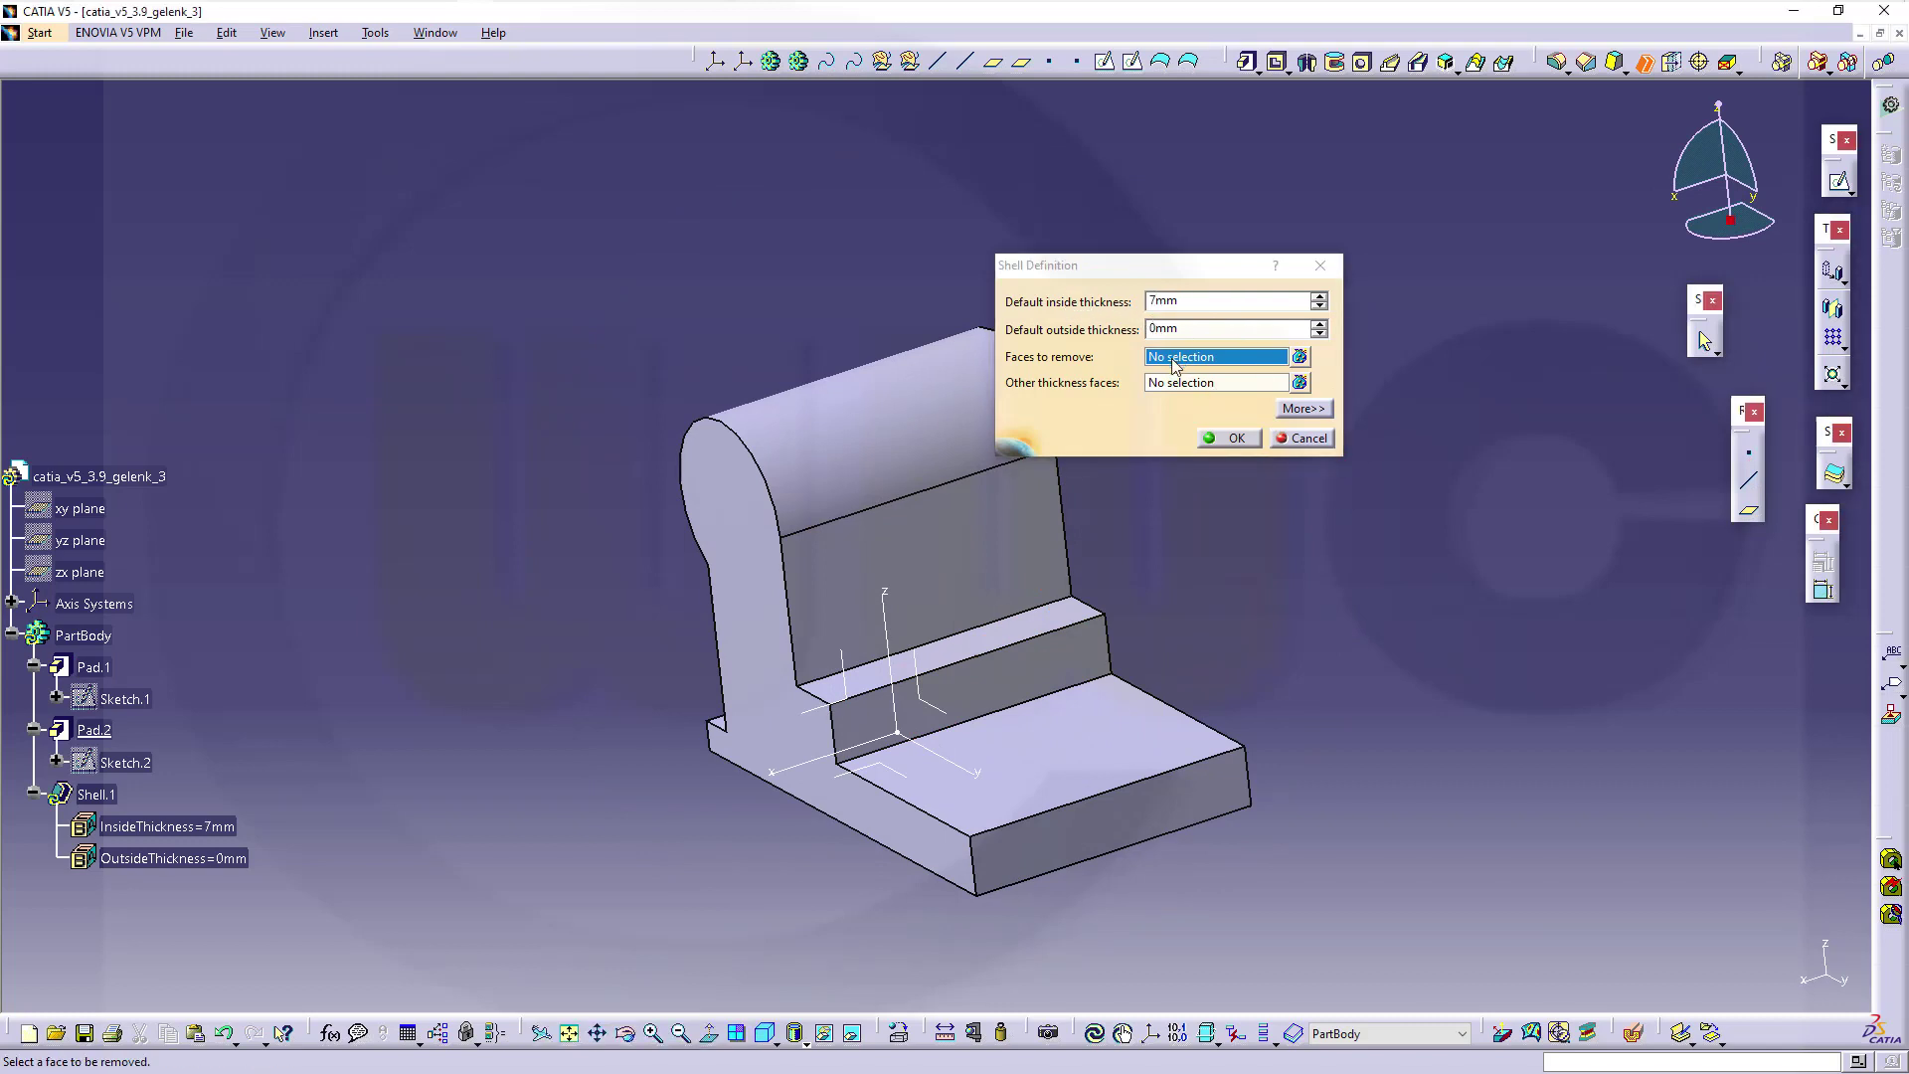
- Select the eye's rounded top and the upright's front face as faces to remove
click(856, 438)
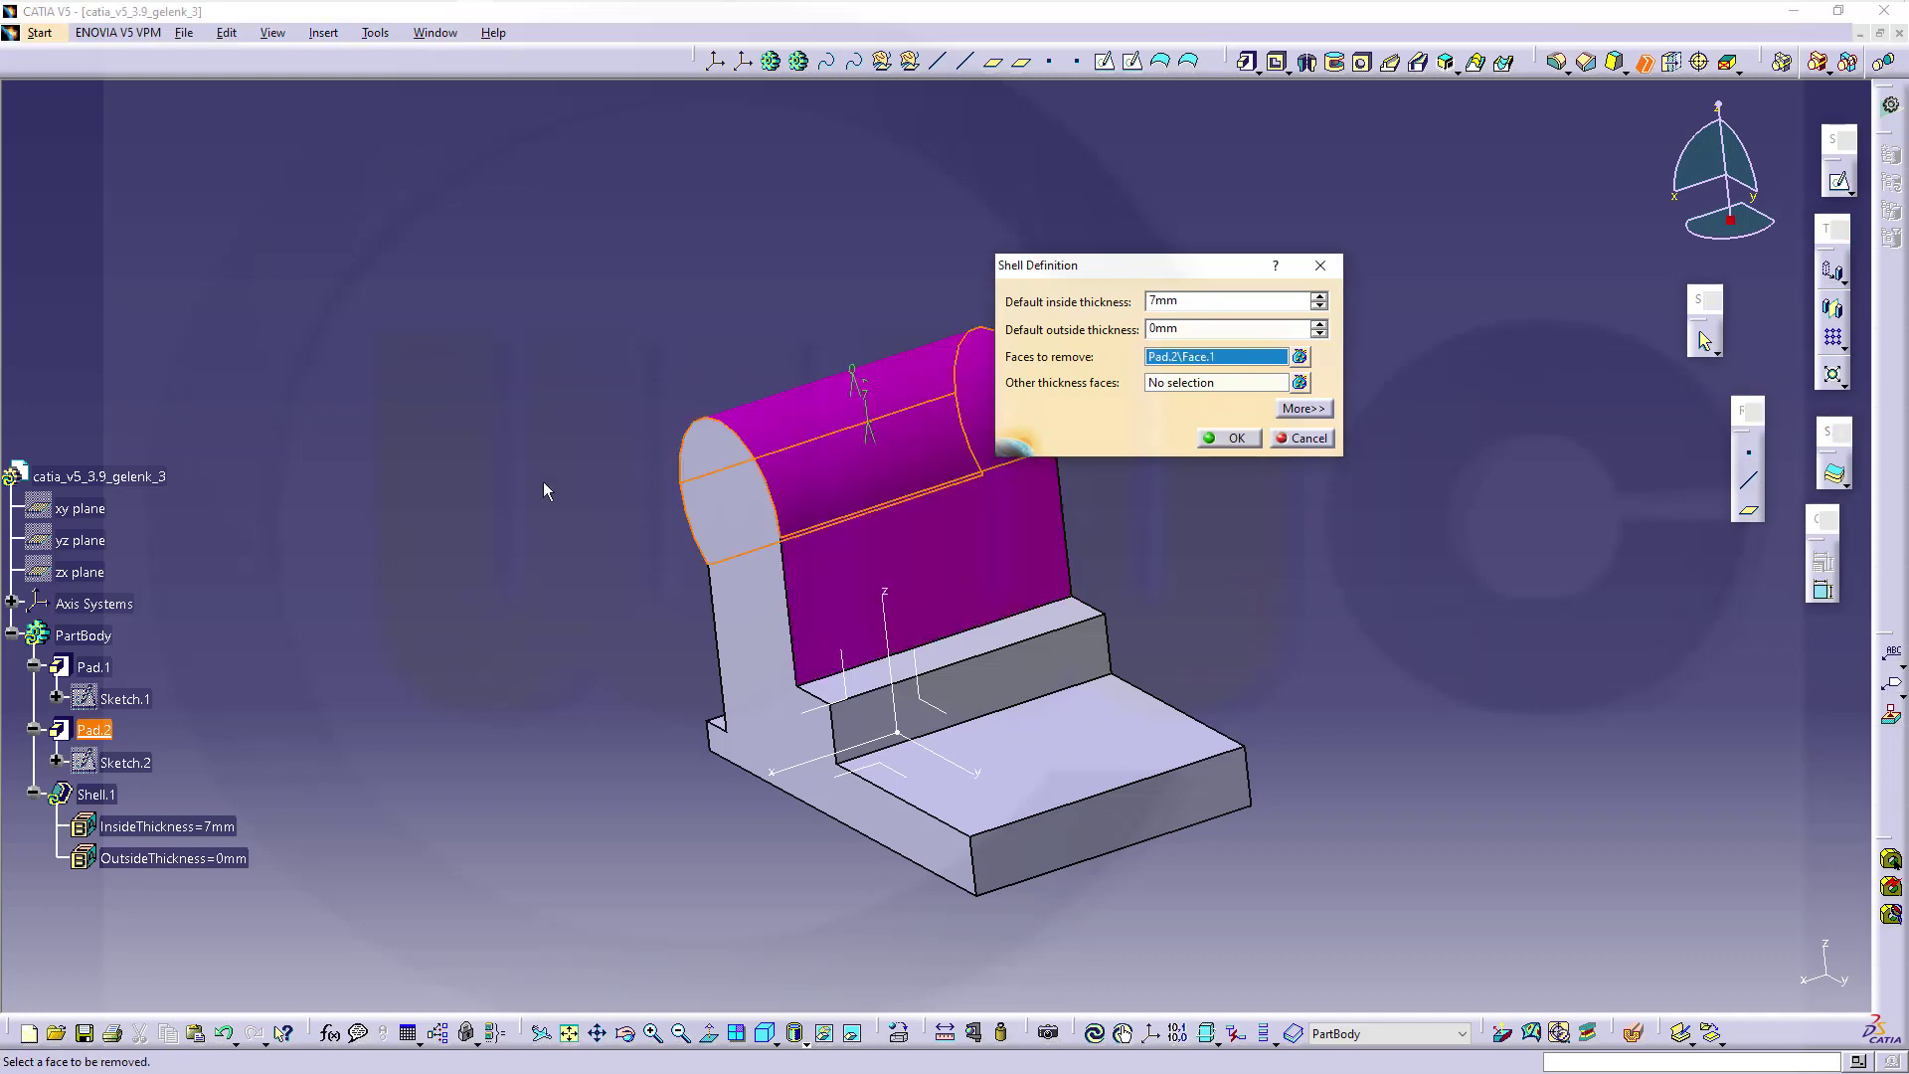
middle_drag(543, 481, 821, 612)
click(680, 677)
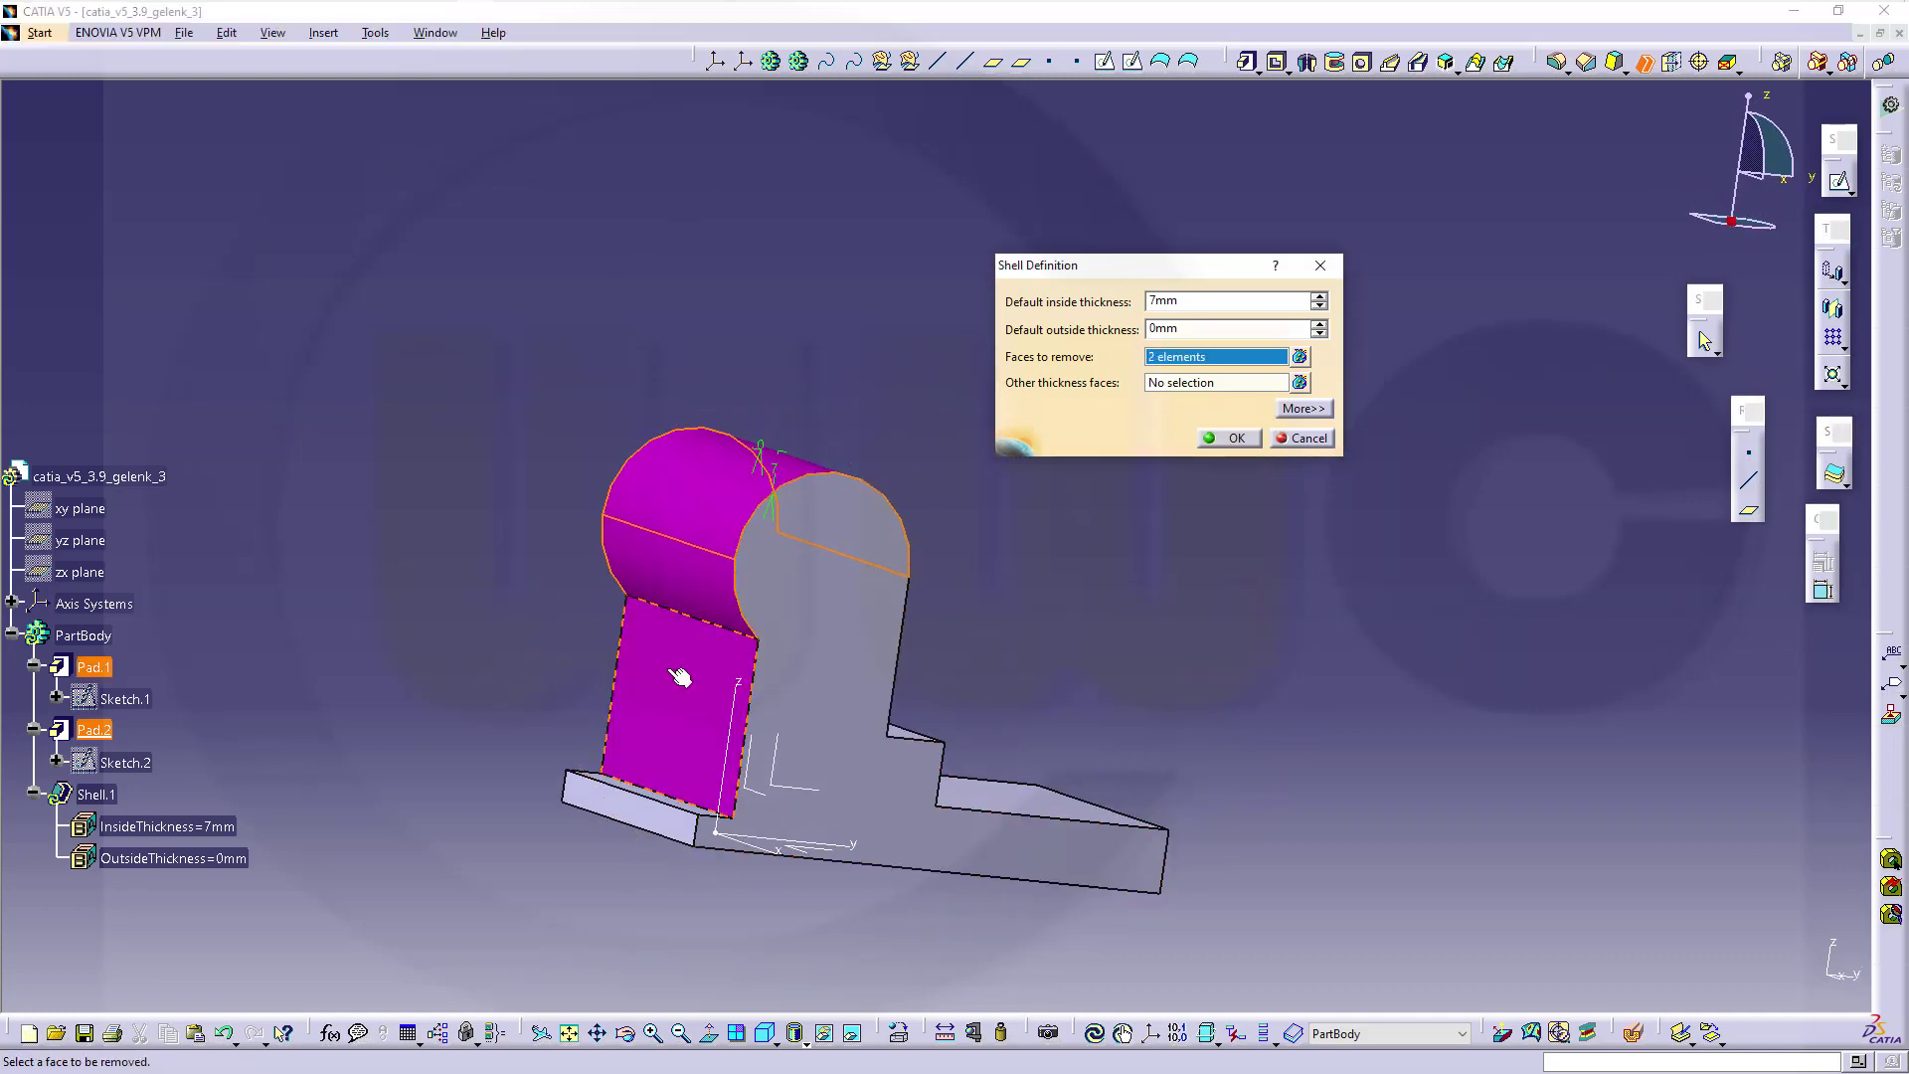
middle_drag(1203, 614, 1057, 558)
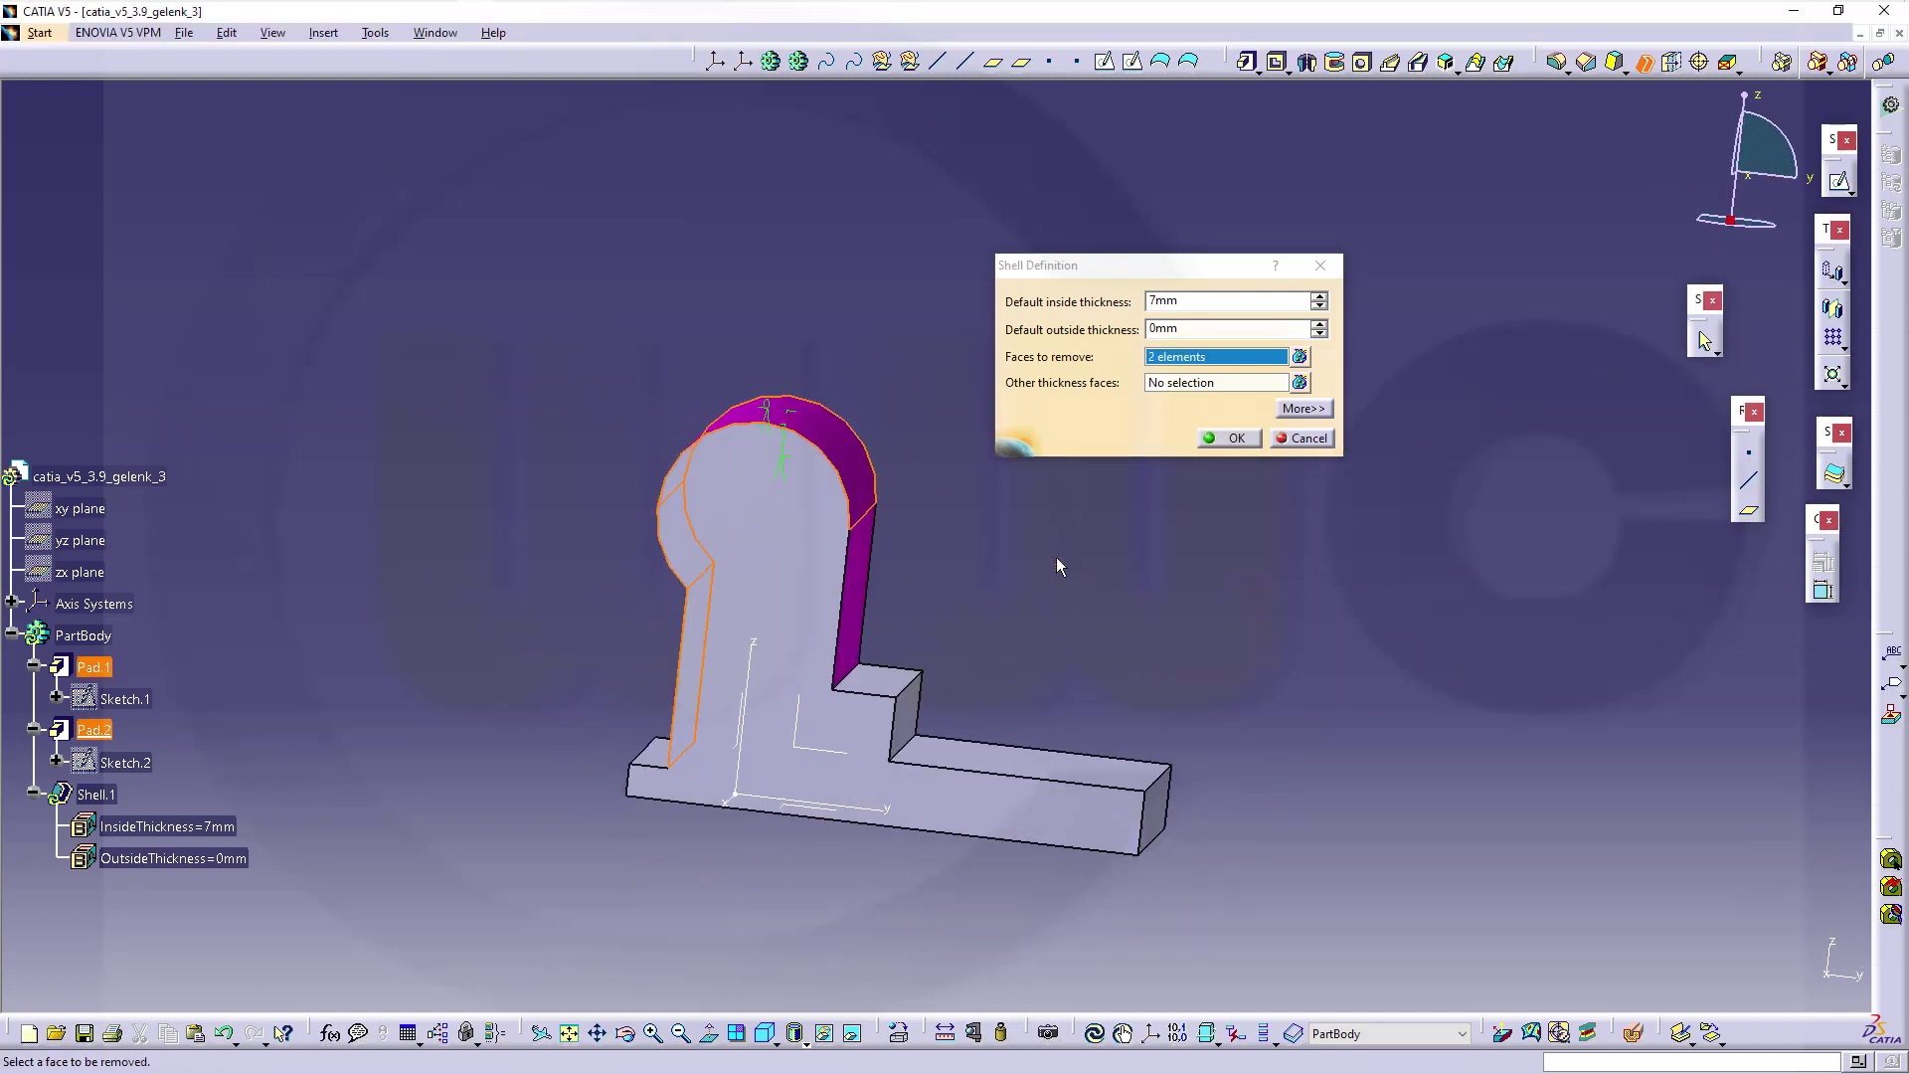
- Add the base's narrow end face as an other-thickness face
click(1172, 384)
middle_drag(1157, 466, 771, 819)
click(746, 810)
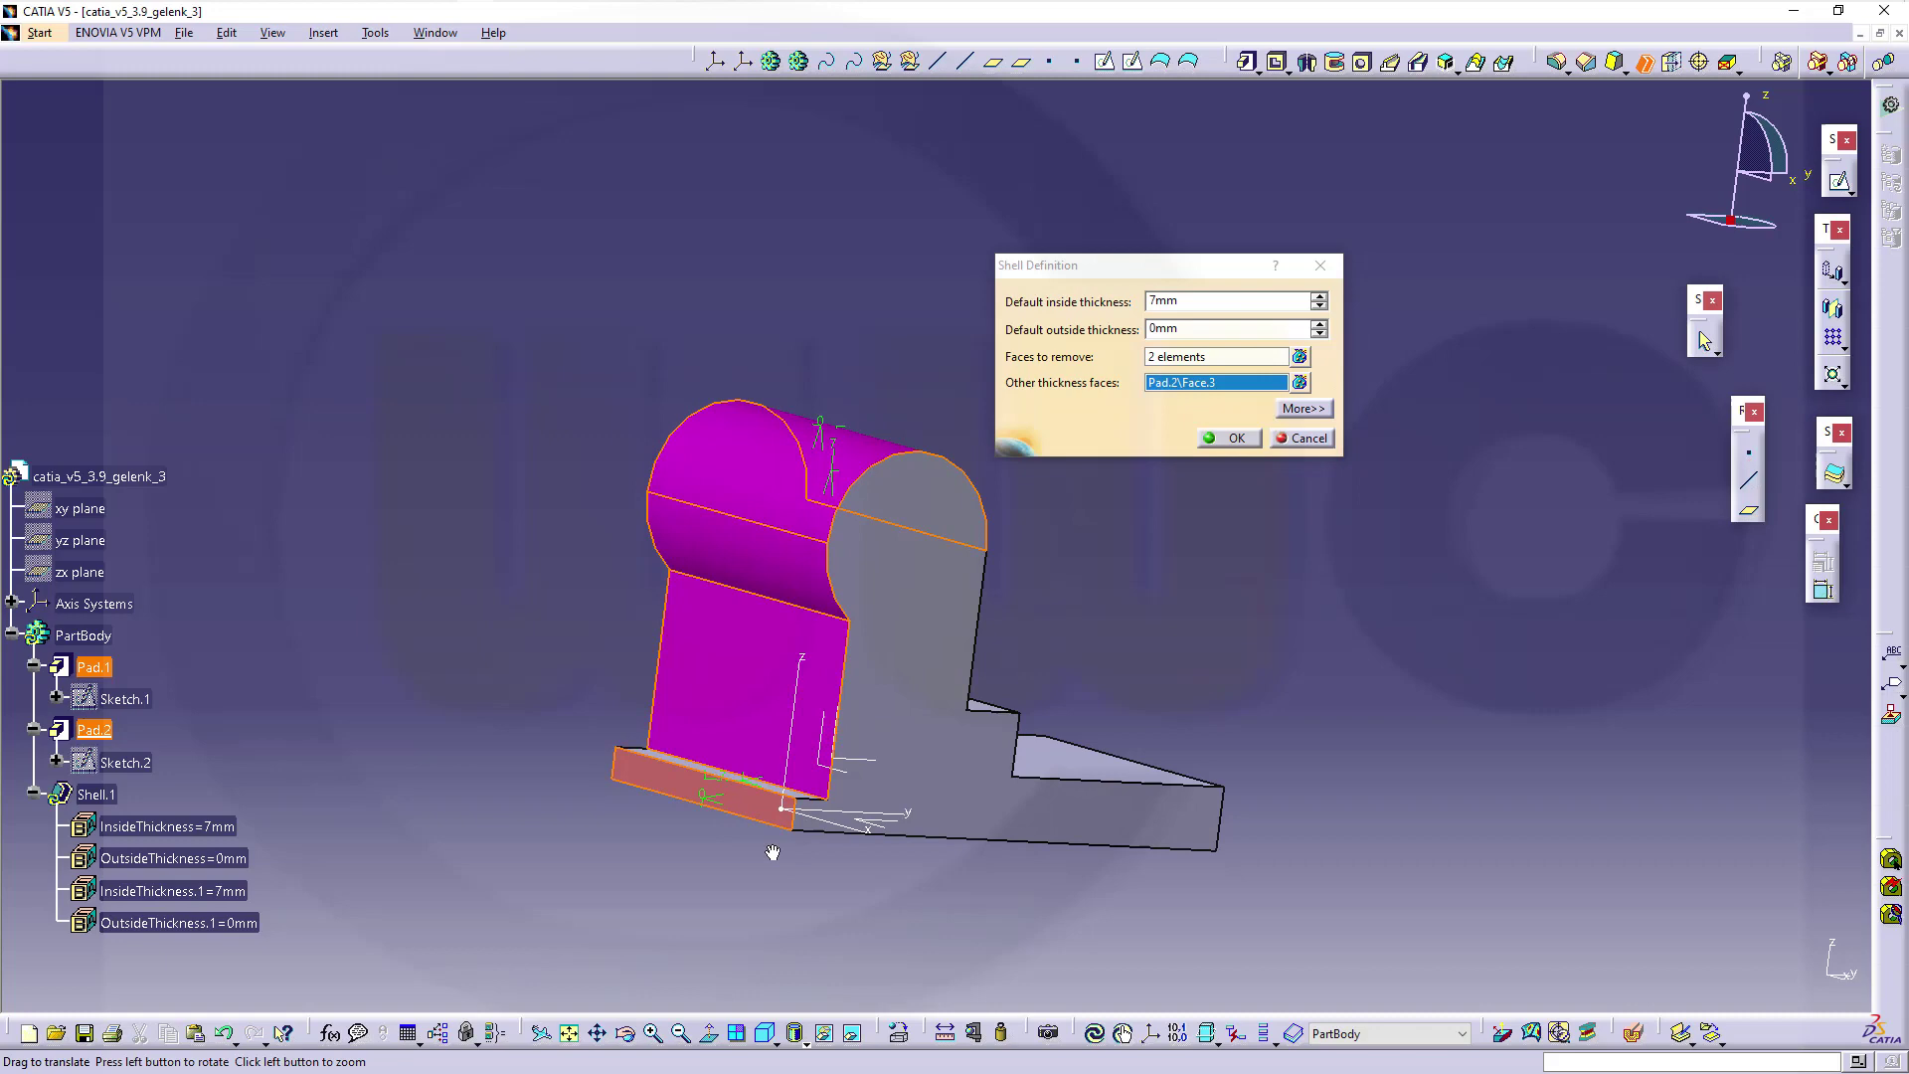
middle_drag(772, 852, 858, 546)
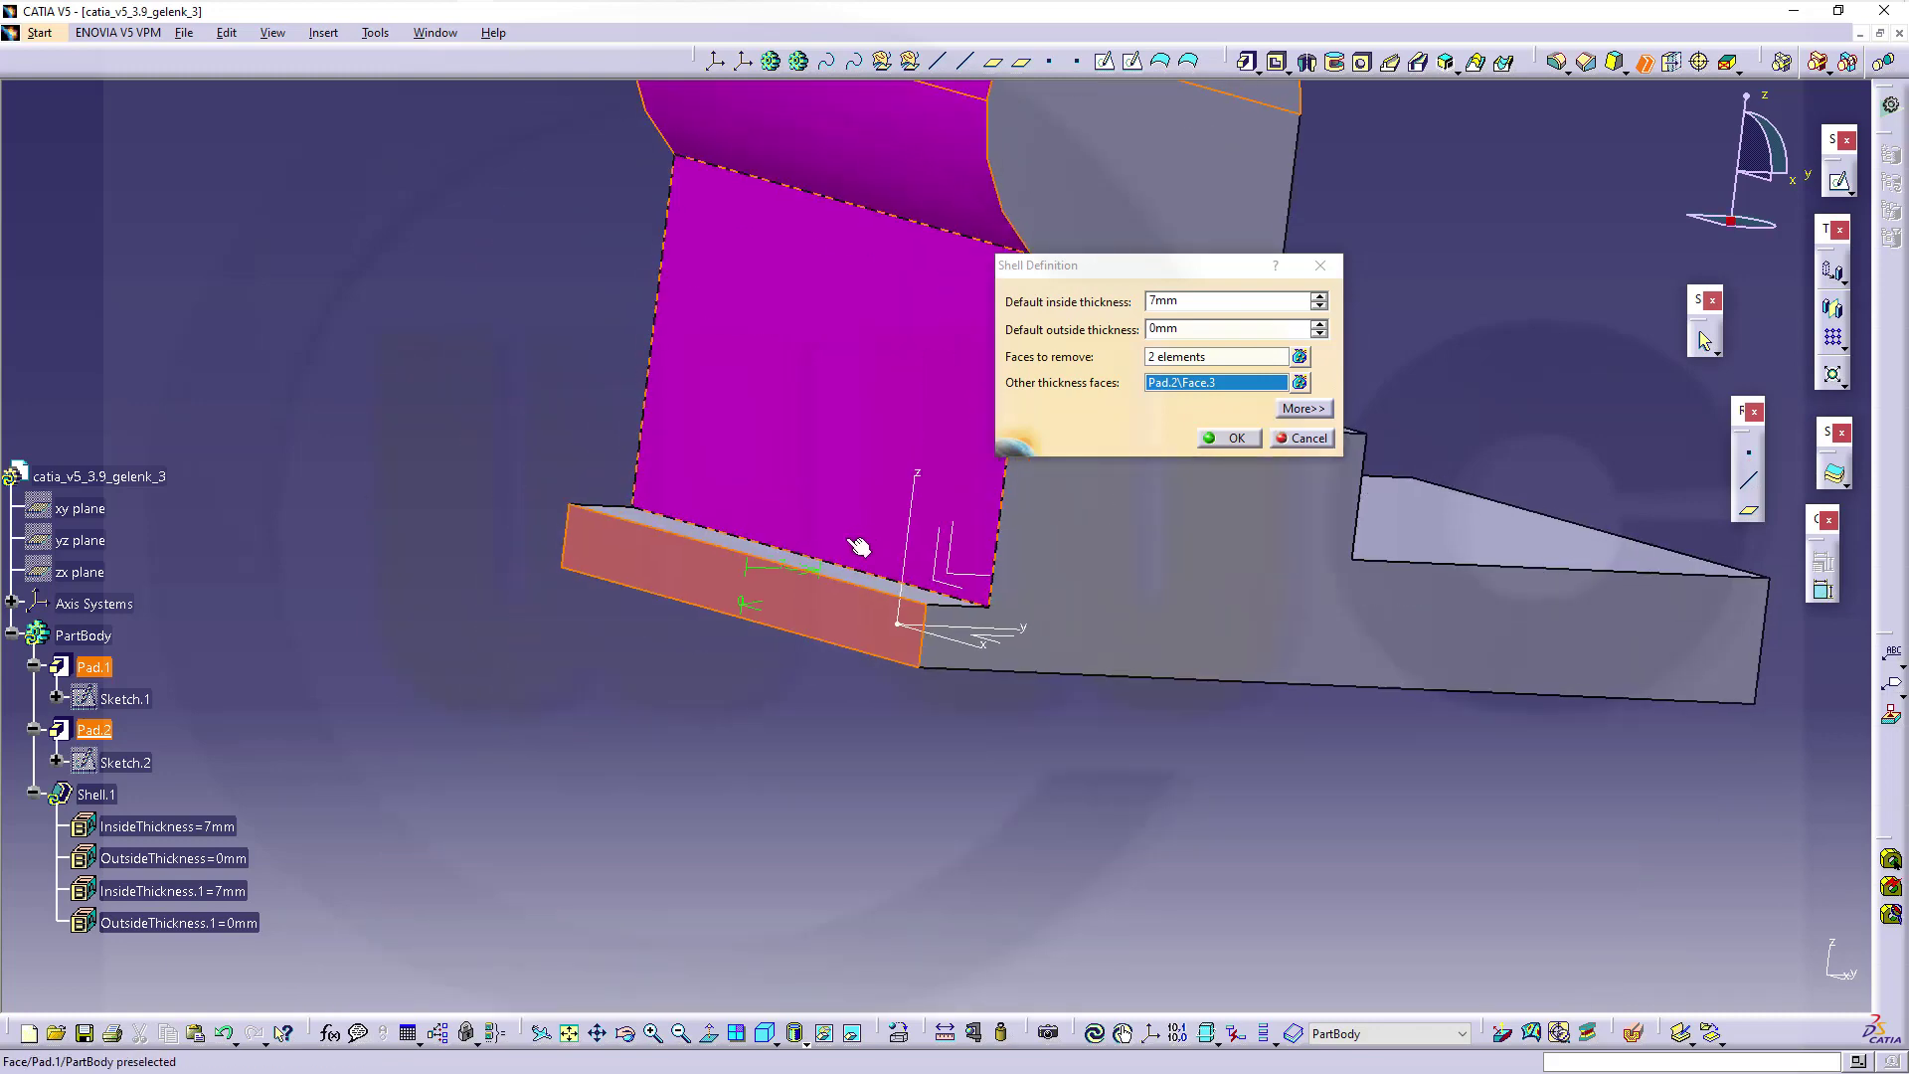
- Set the thickness of the base's end face to 6 mm
double_click(781, 571)
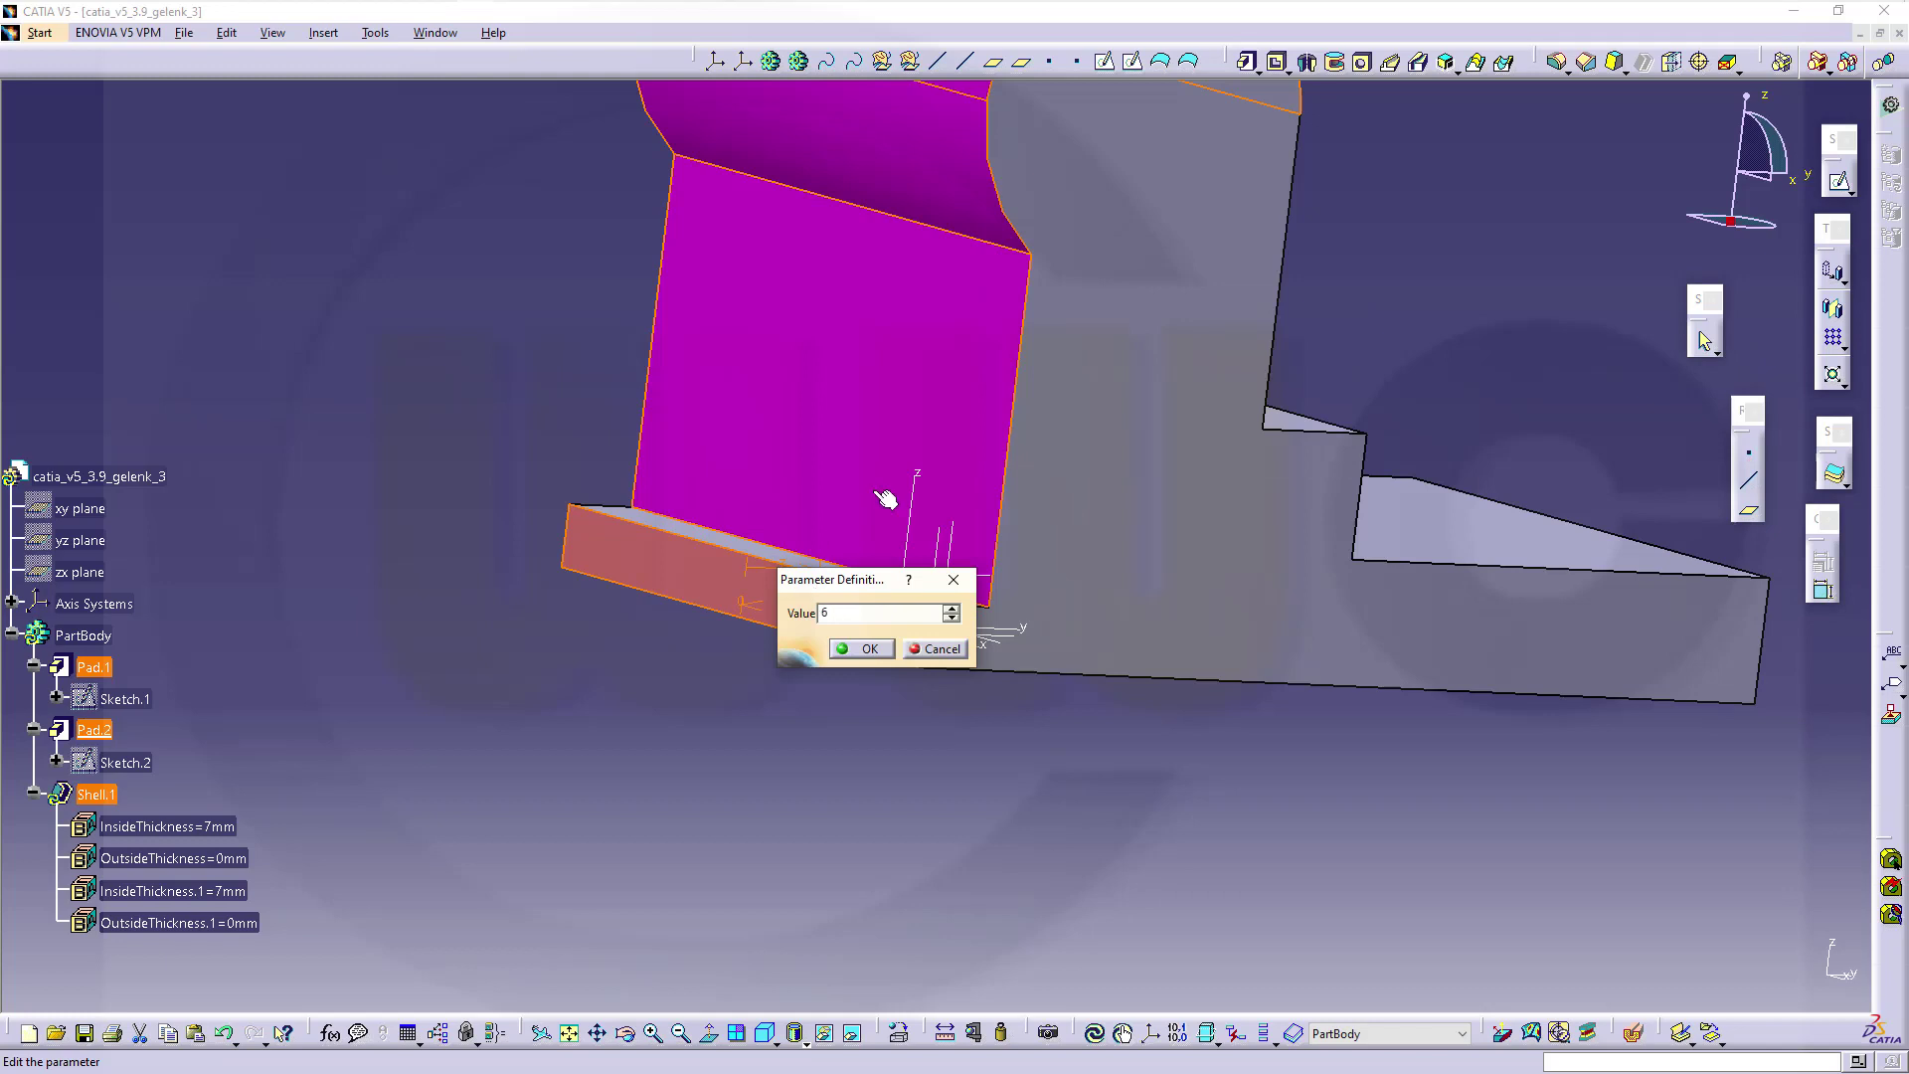
text(6)
key(Return)
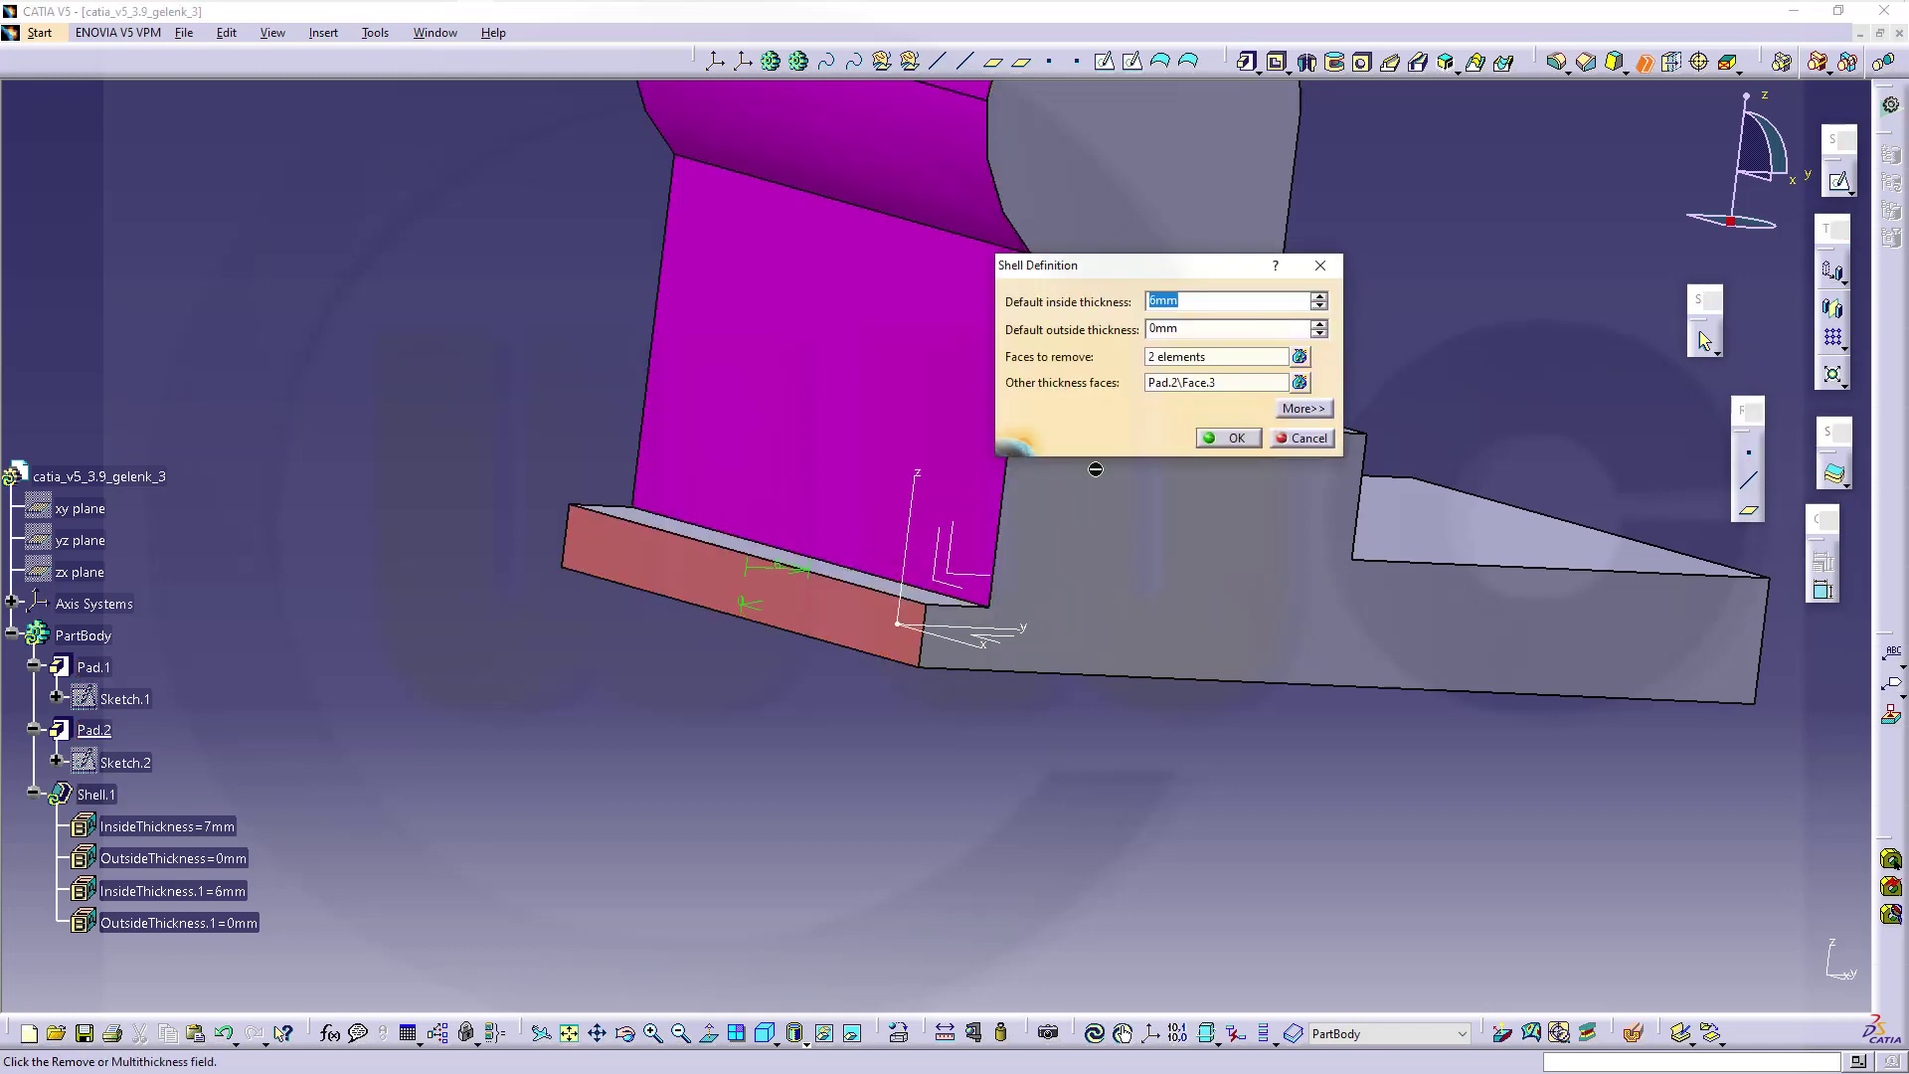
- Add the base's underside as another thickness face at 25 mm and apply the shell
middle_drag(1327, 563, 1154, 401)
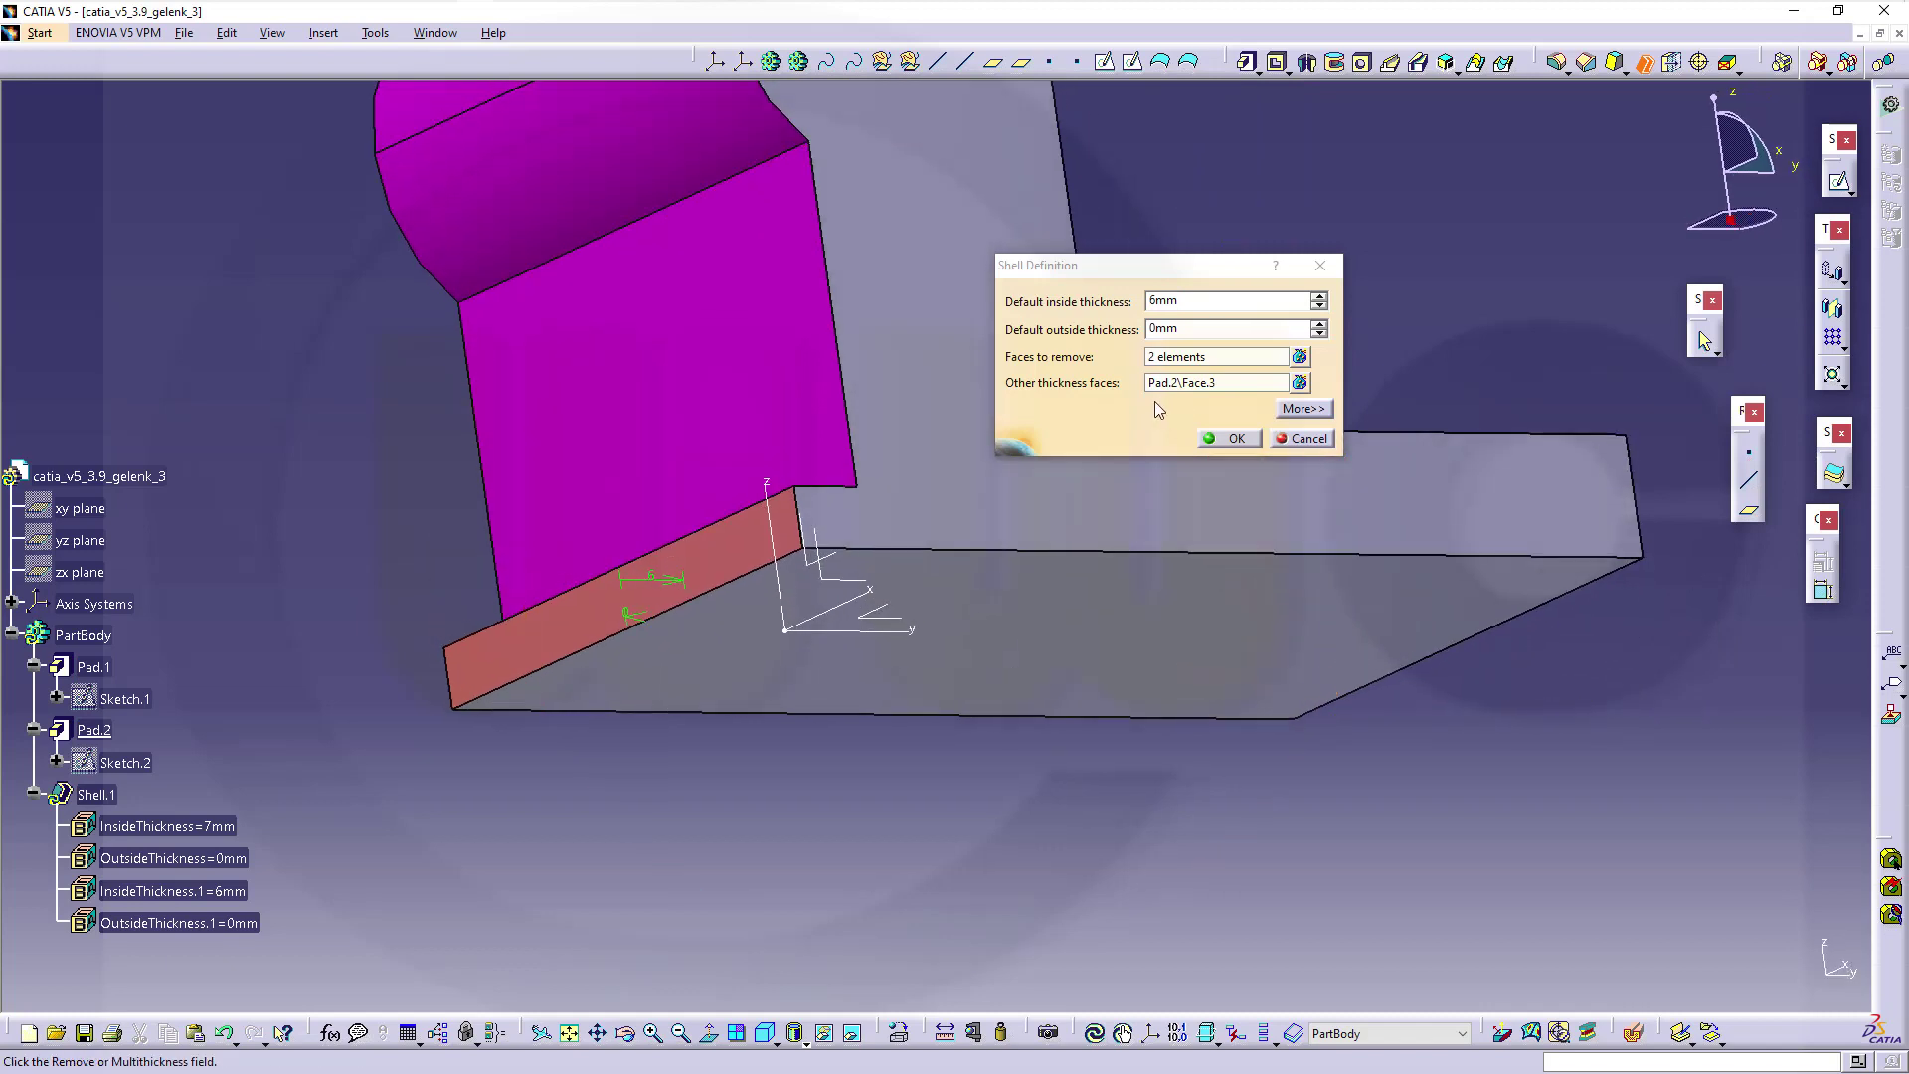
click(1181, 384)
click(1032, 664)
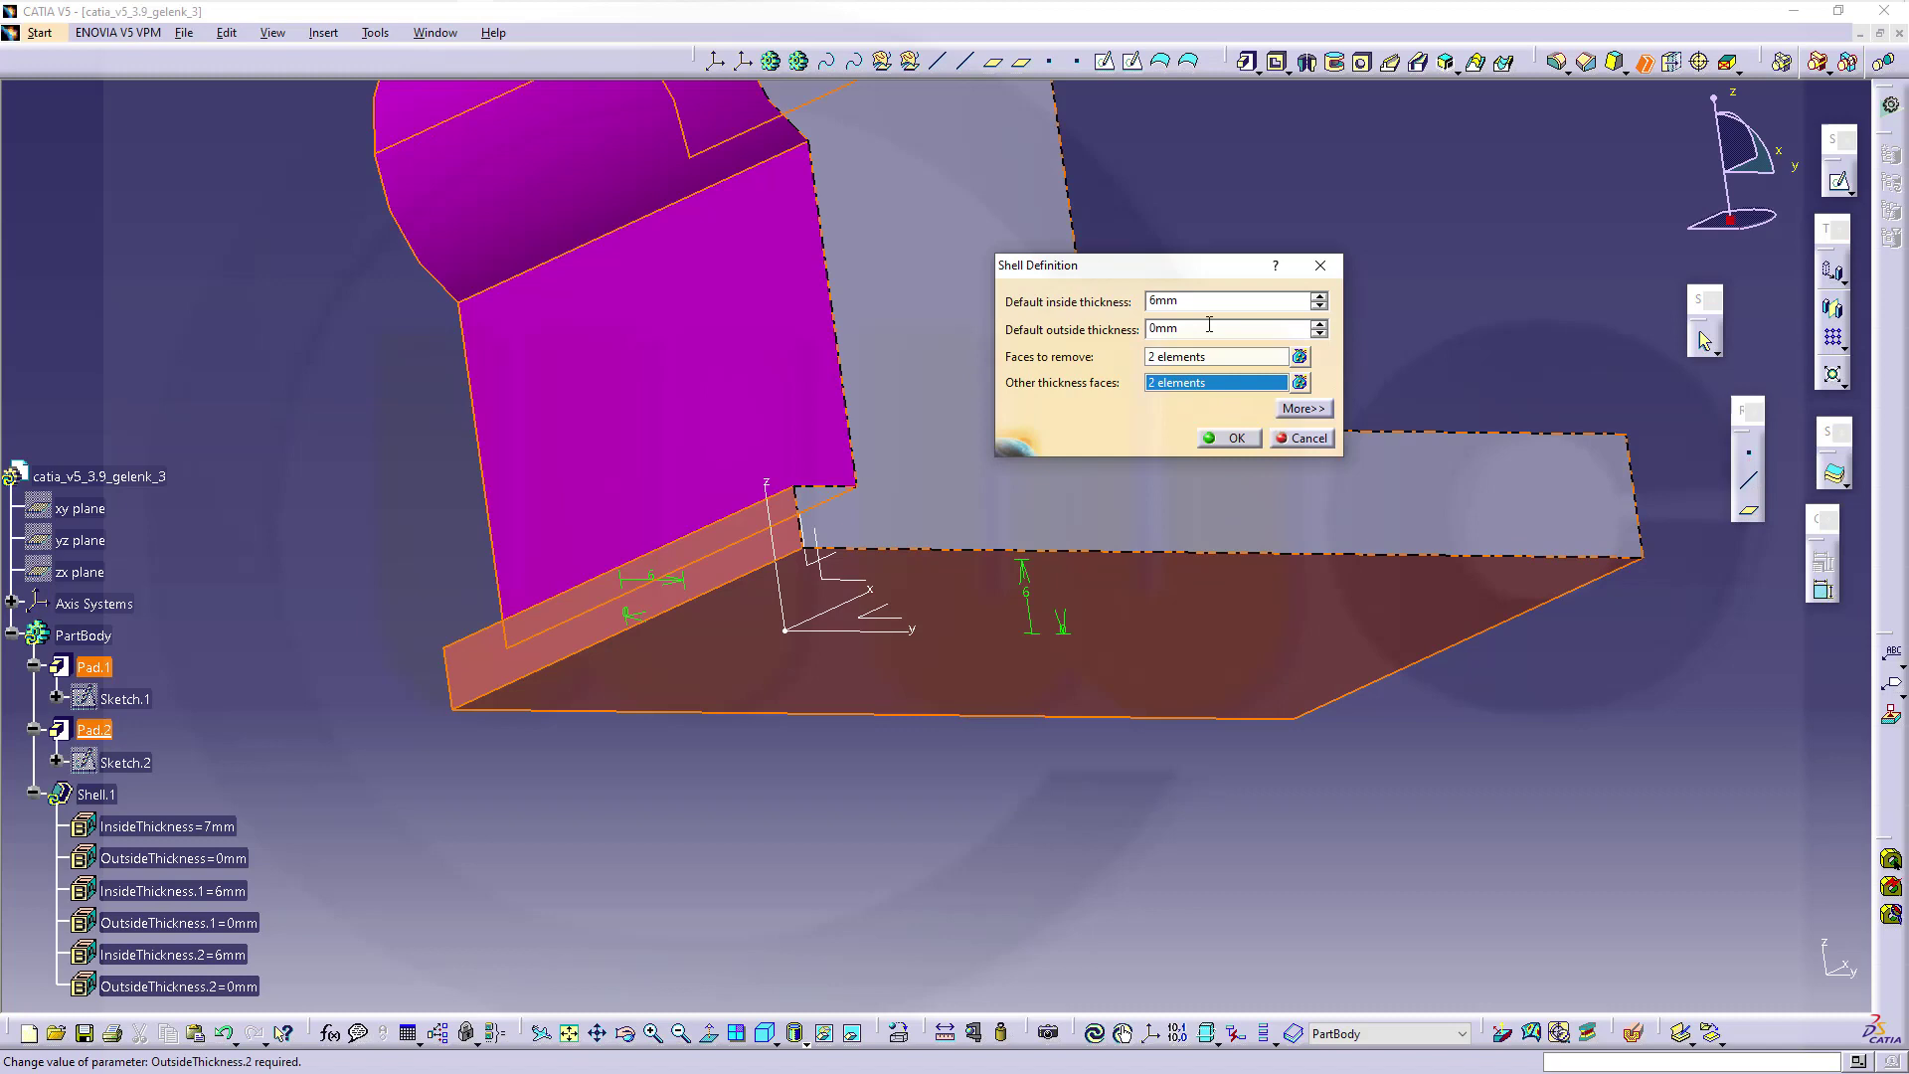
double_click(1025, 587)
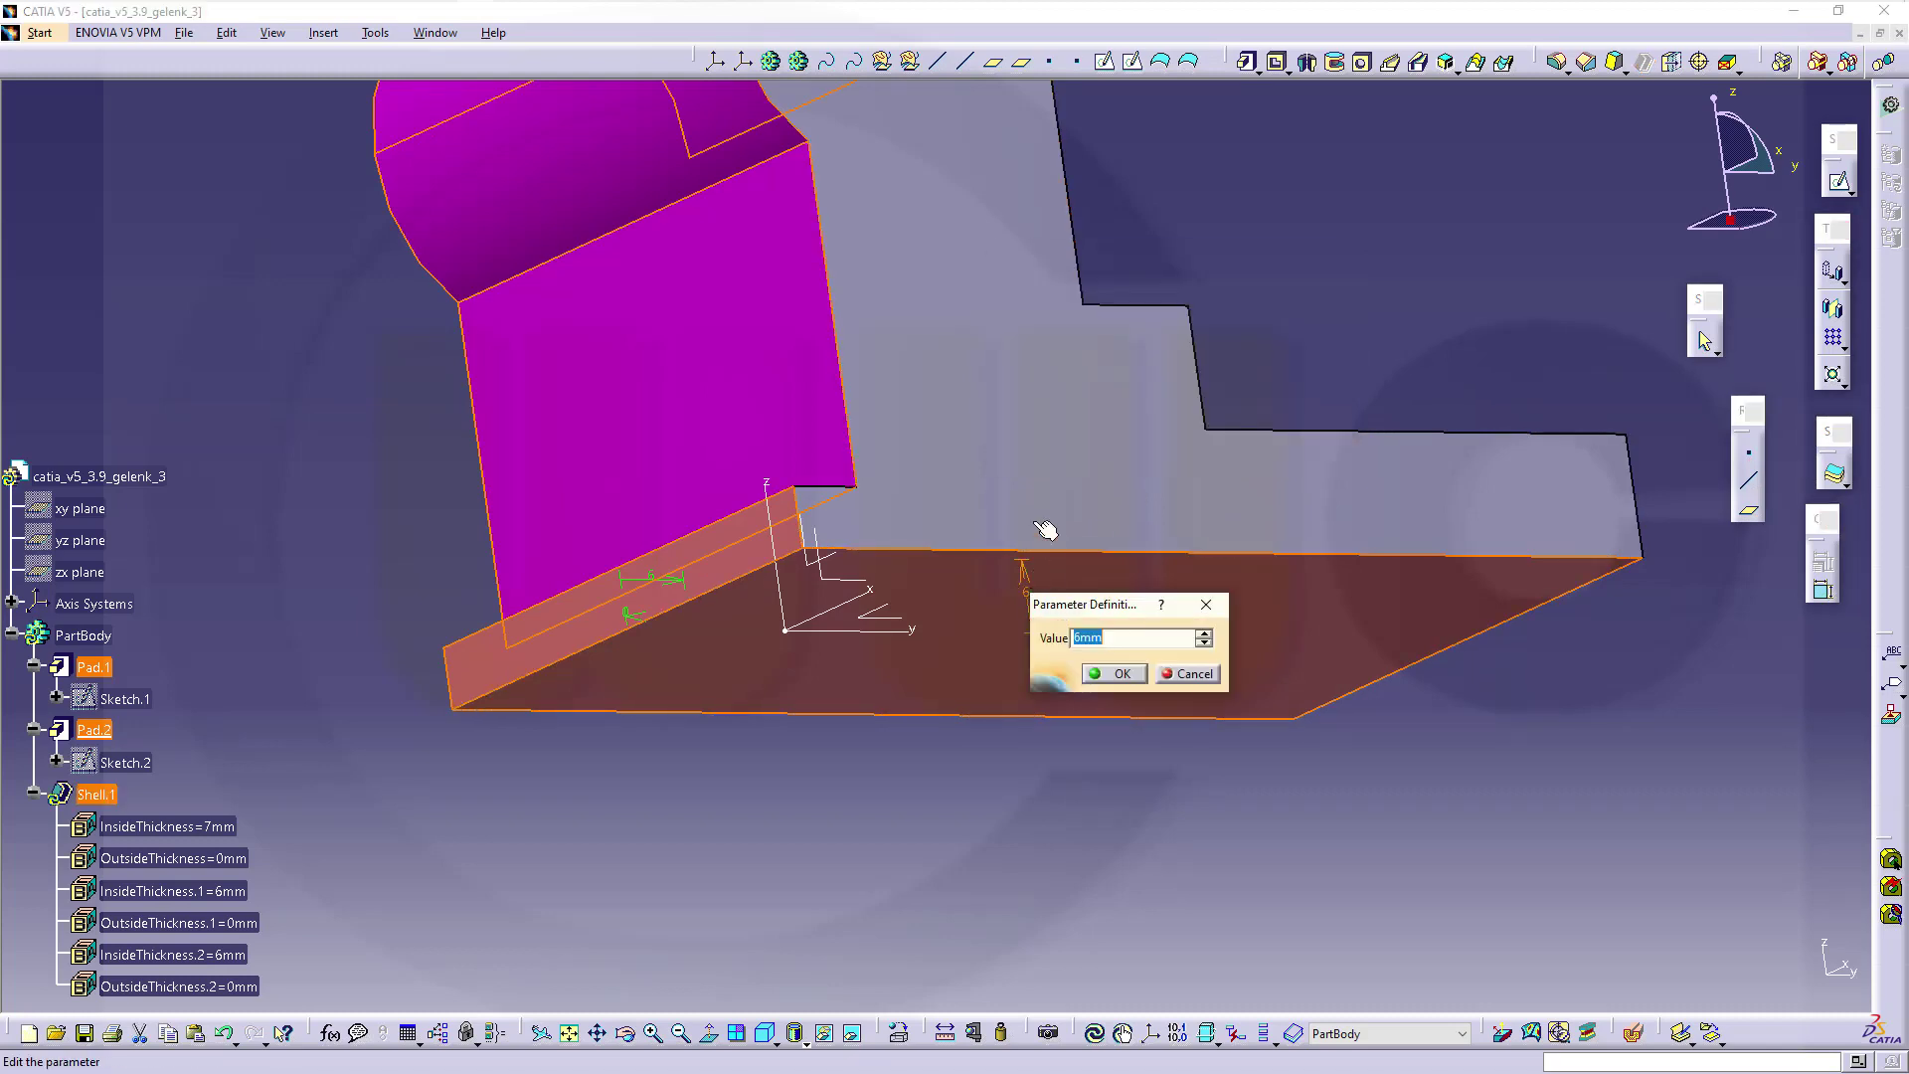
key(Return)
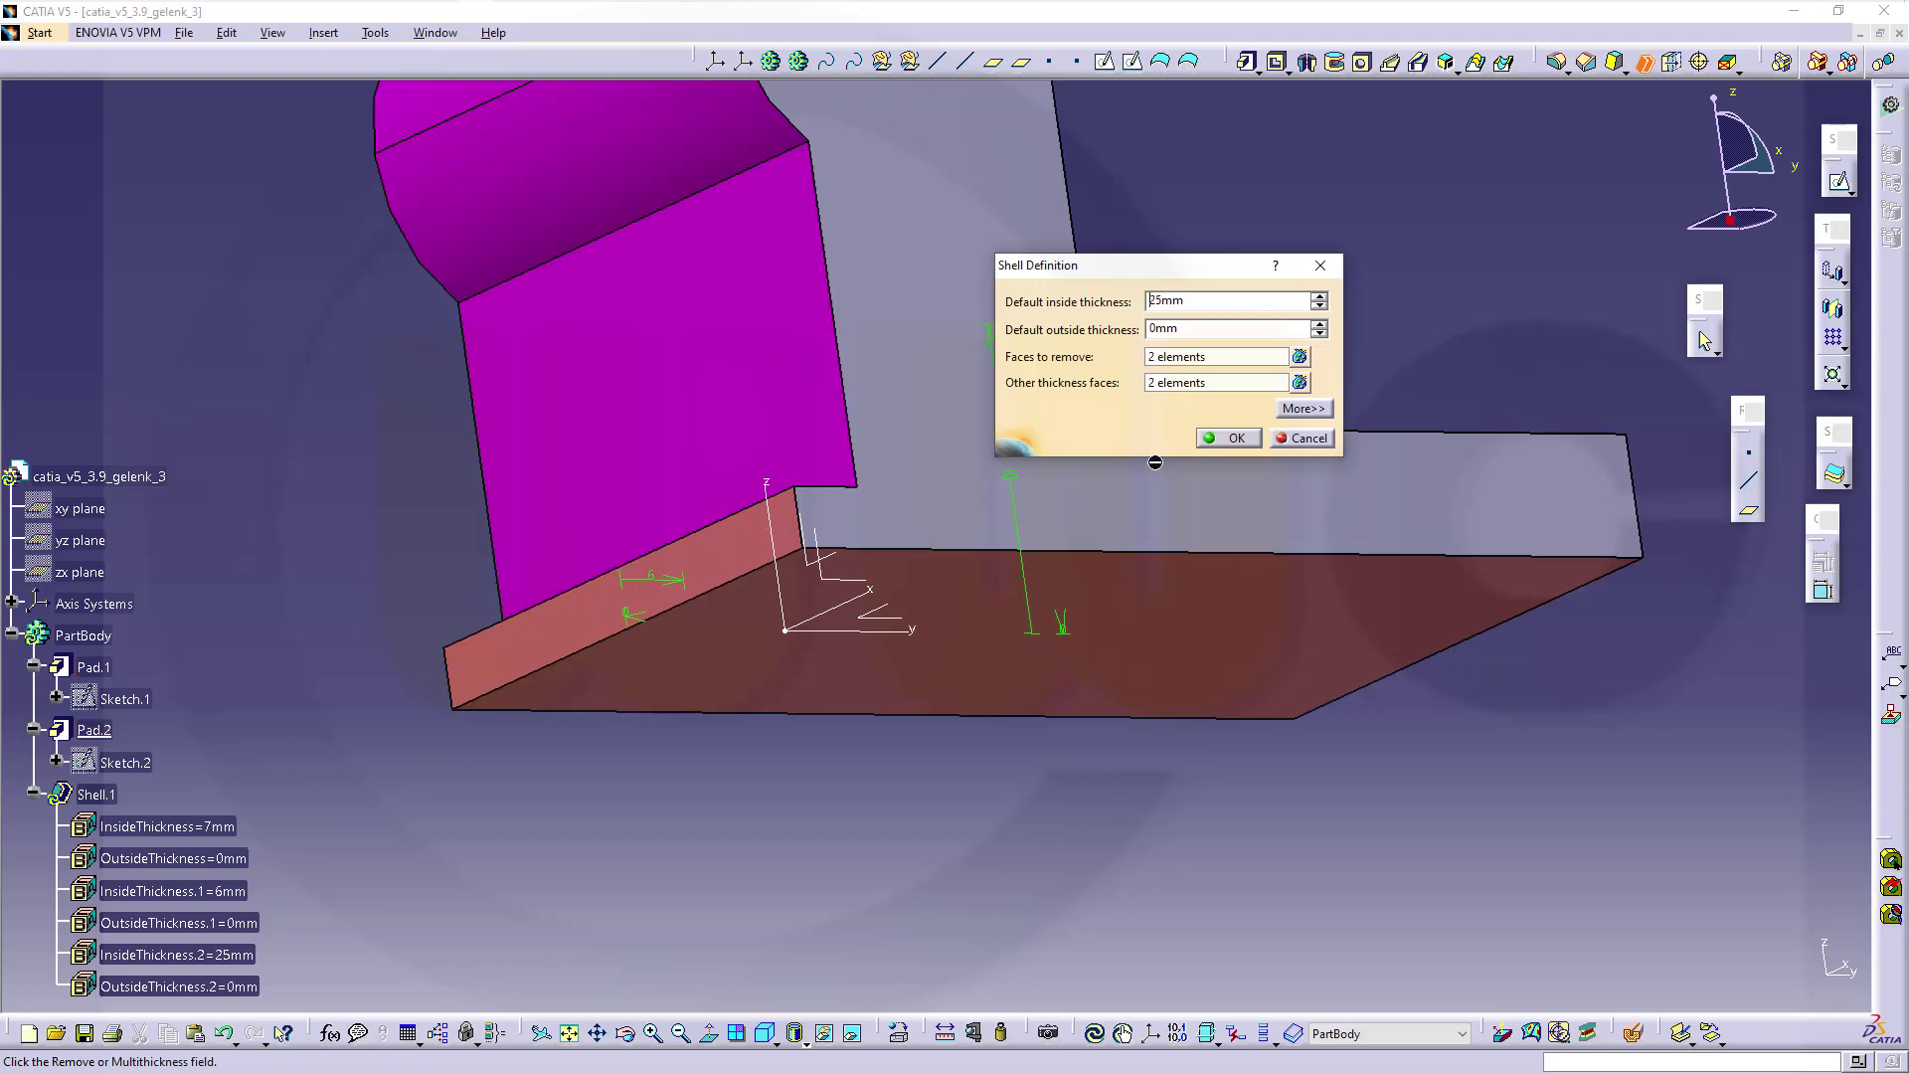
click(1229, 439)
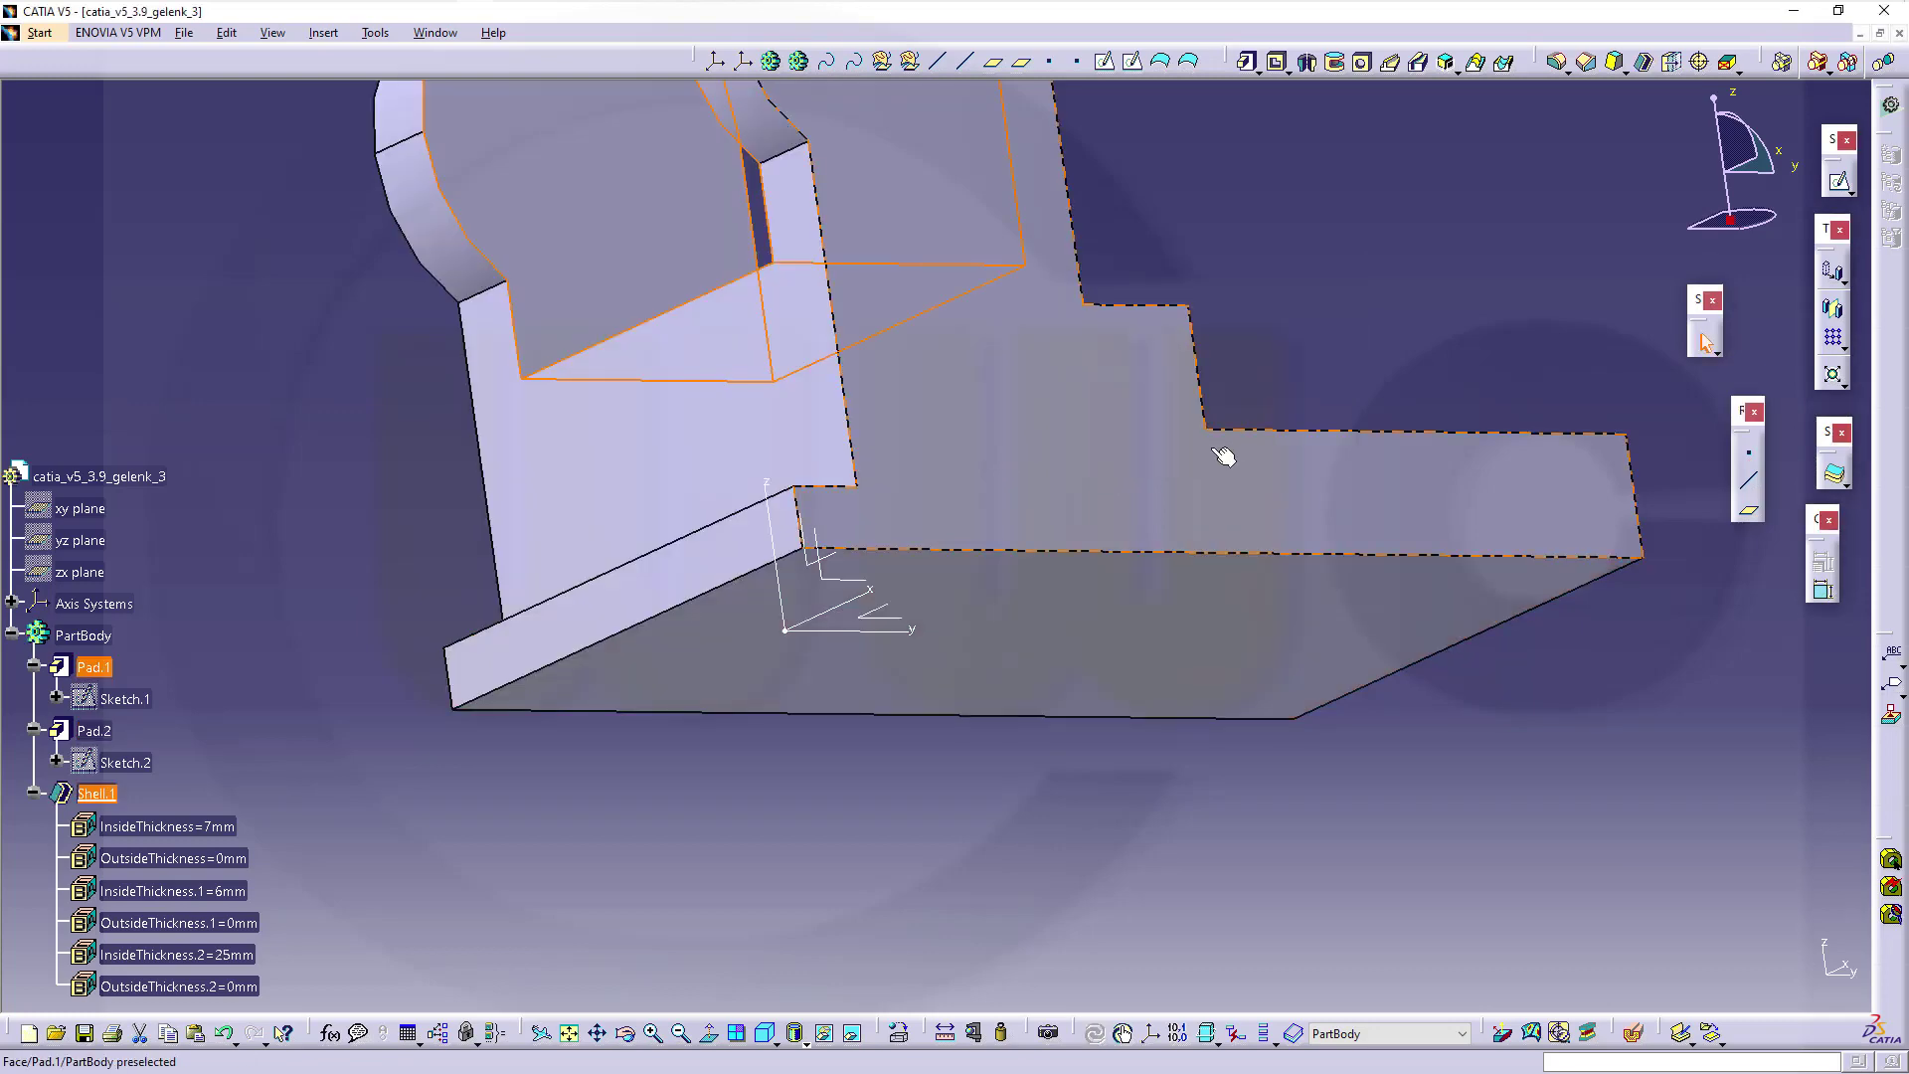
middle_drag(1031, 450, 1250, 464)
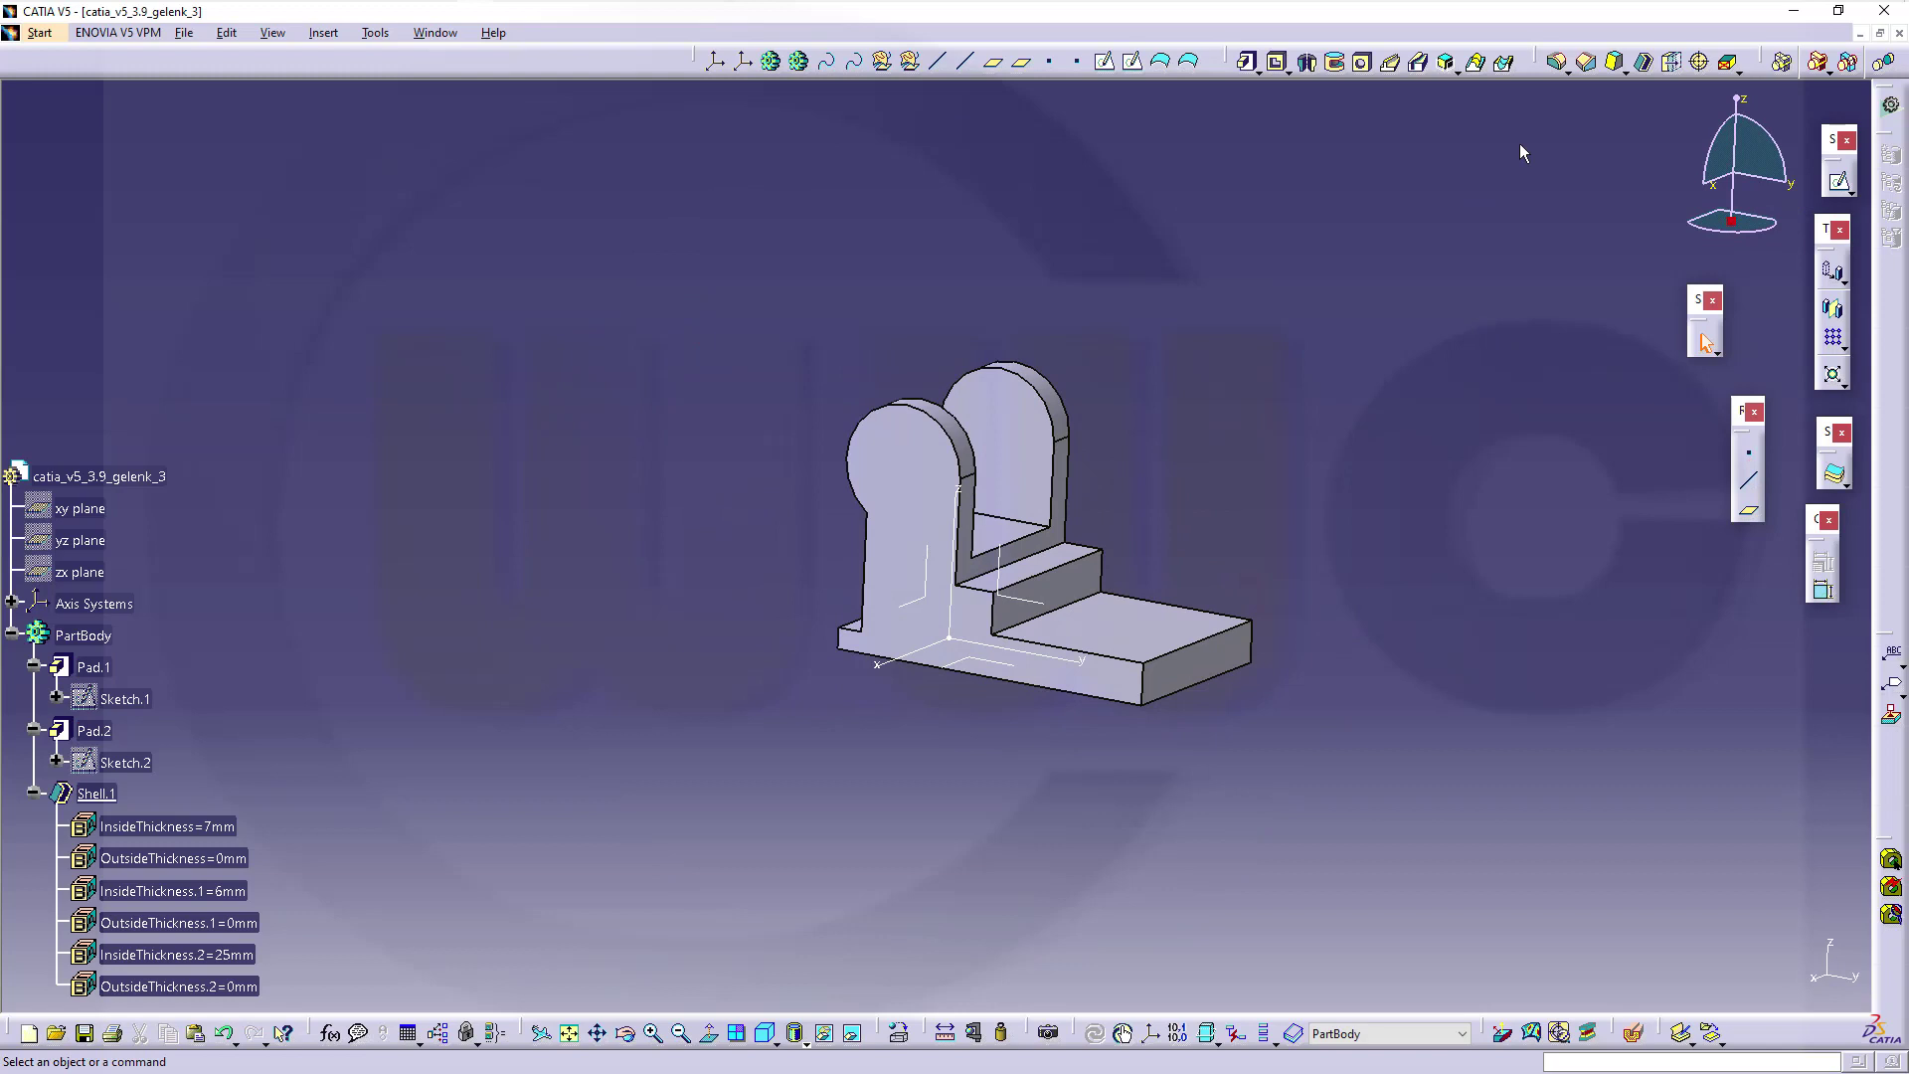
- Create Shell.2 with 10 mm inside thickness and reopen its definition from the tree
click(1643, 64)
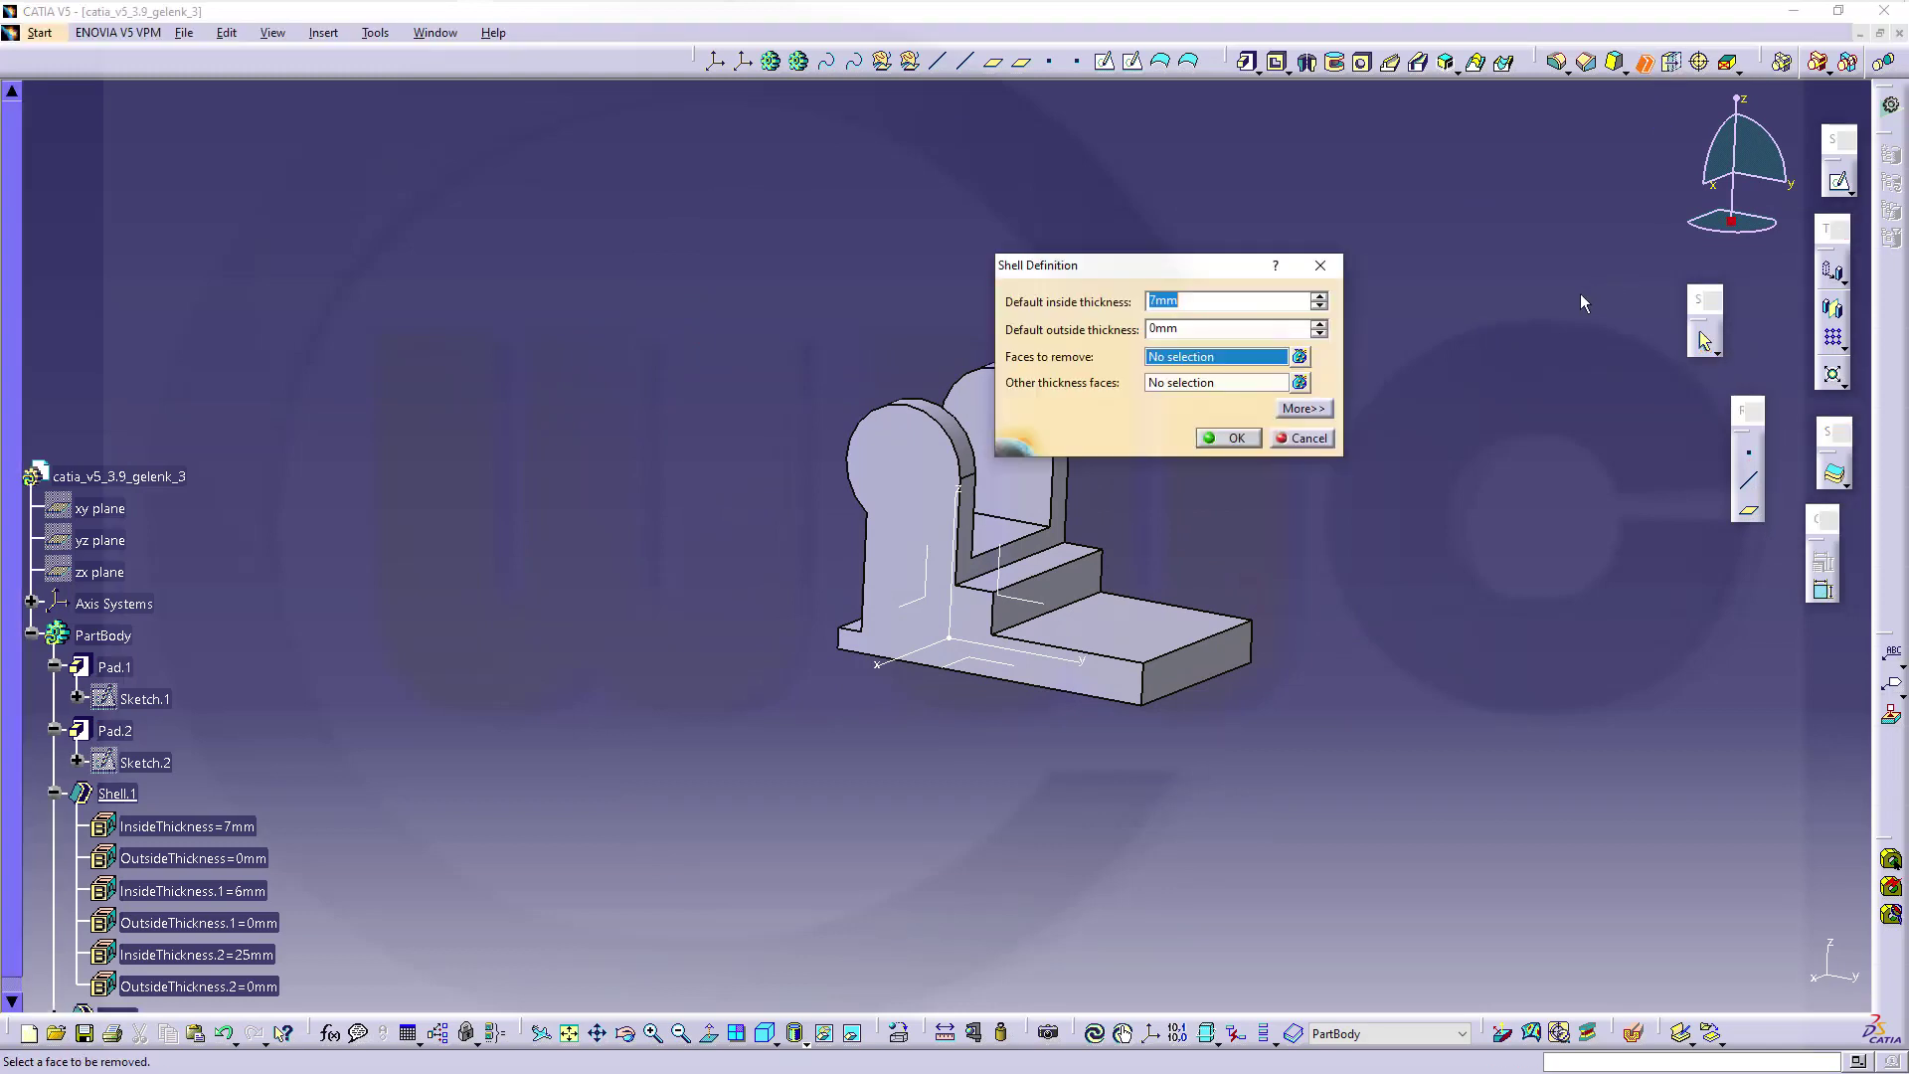
text(10)
key(Return)
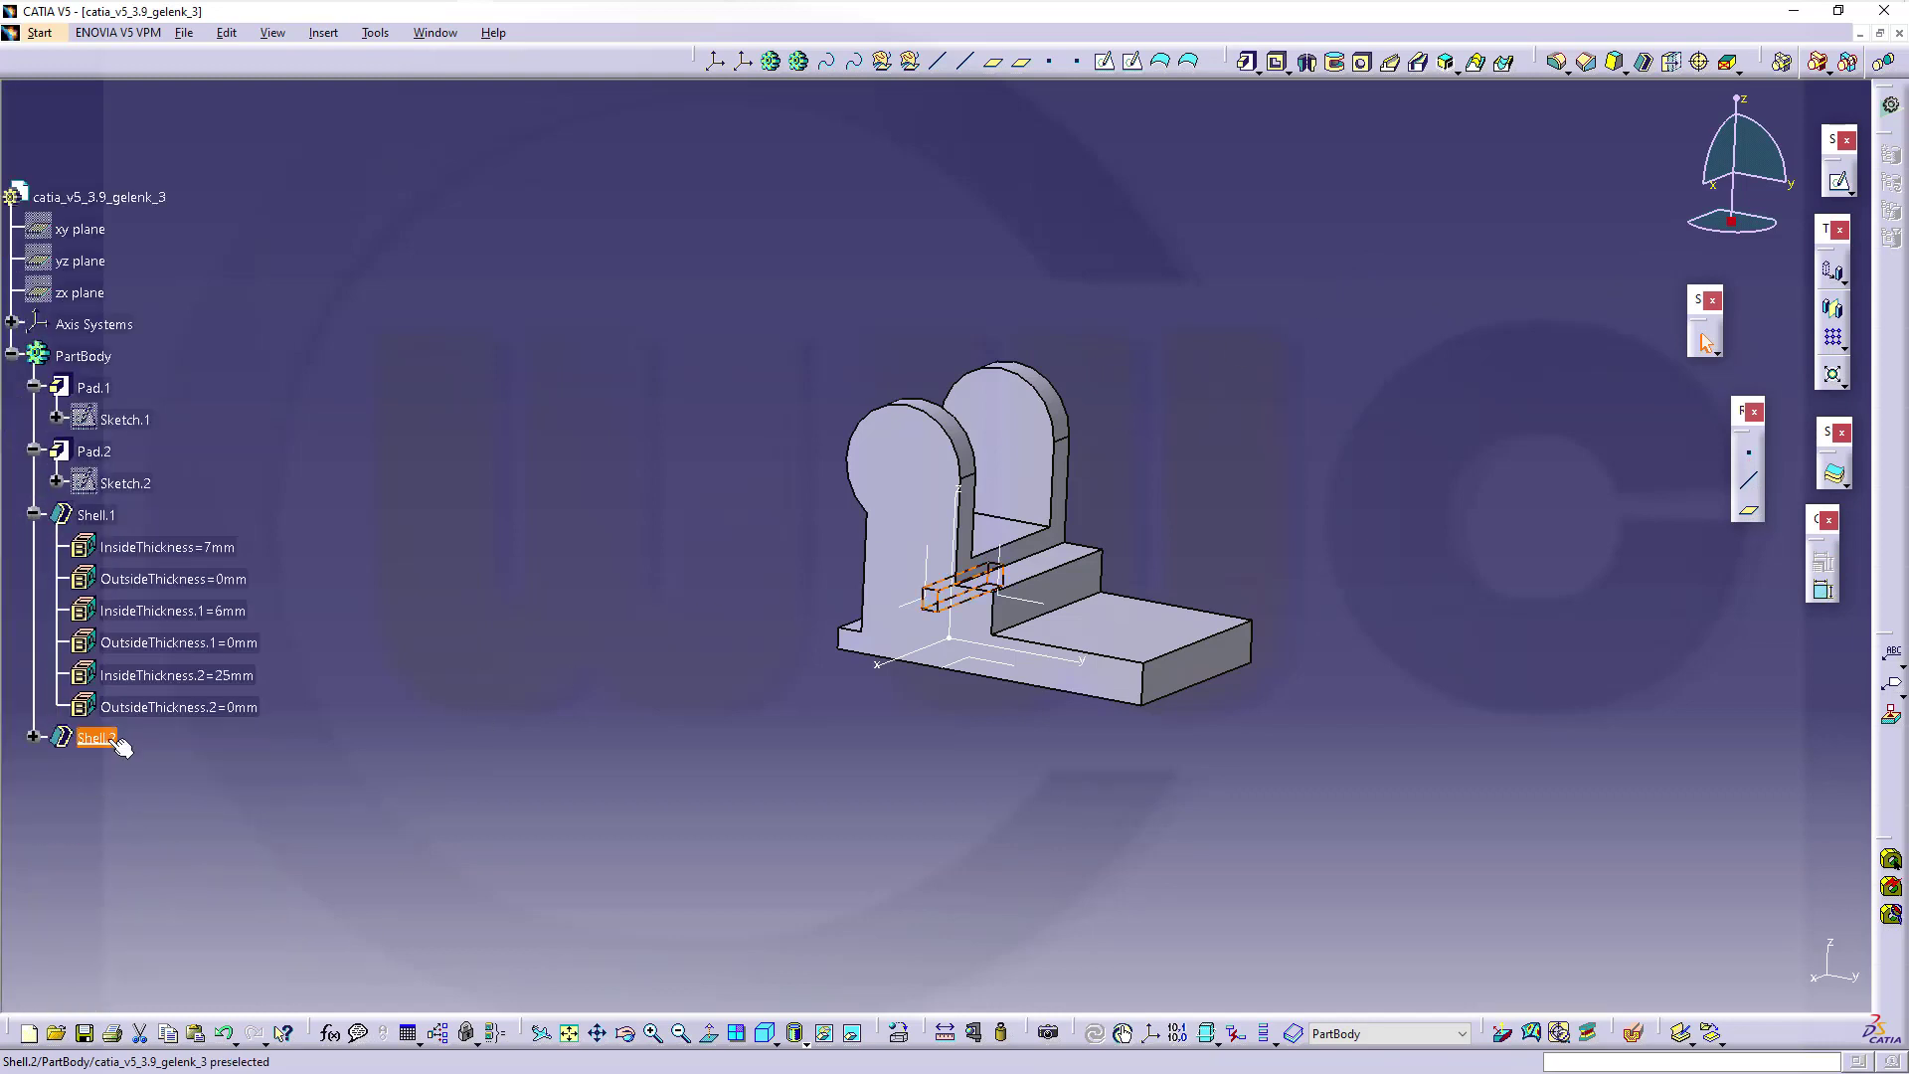
double_click(99, 738)
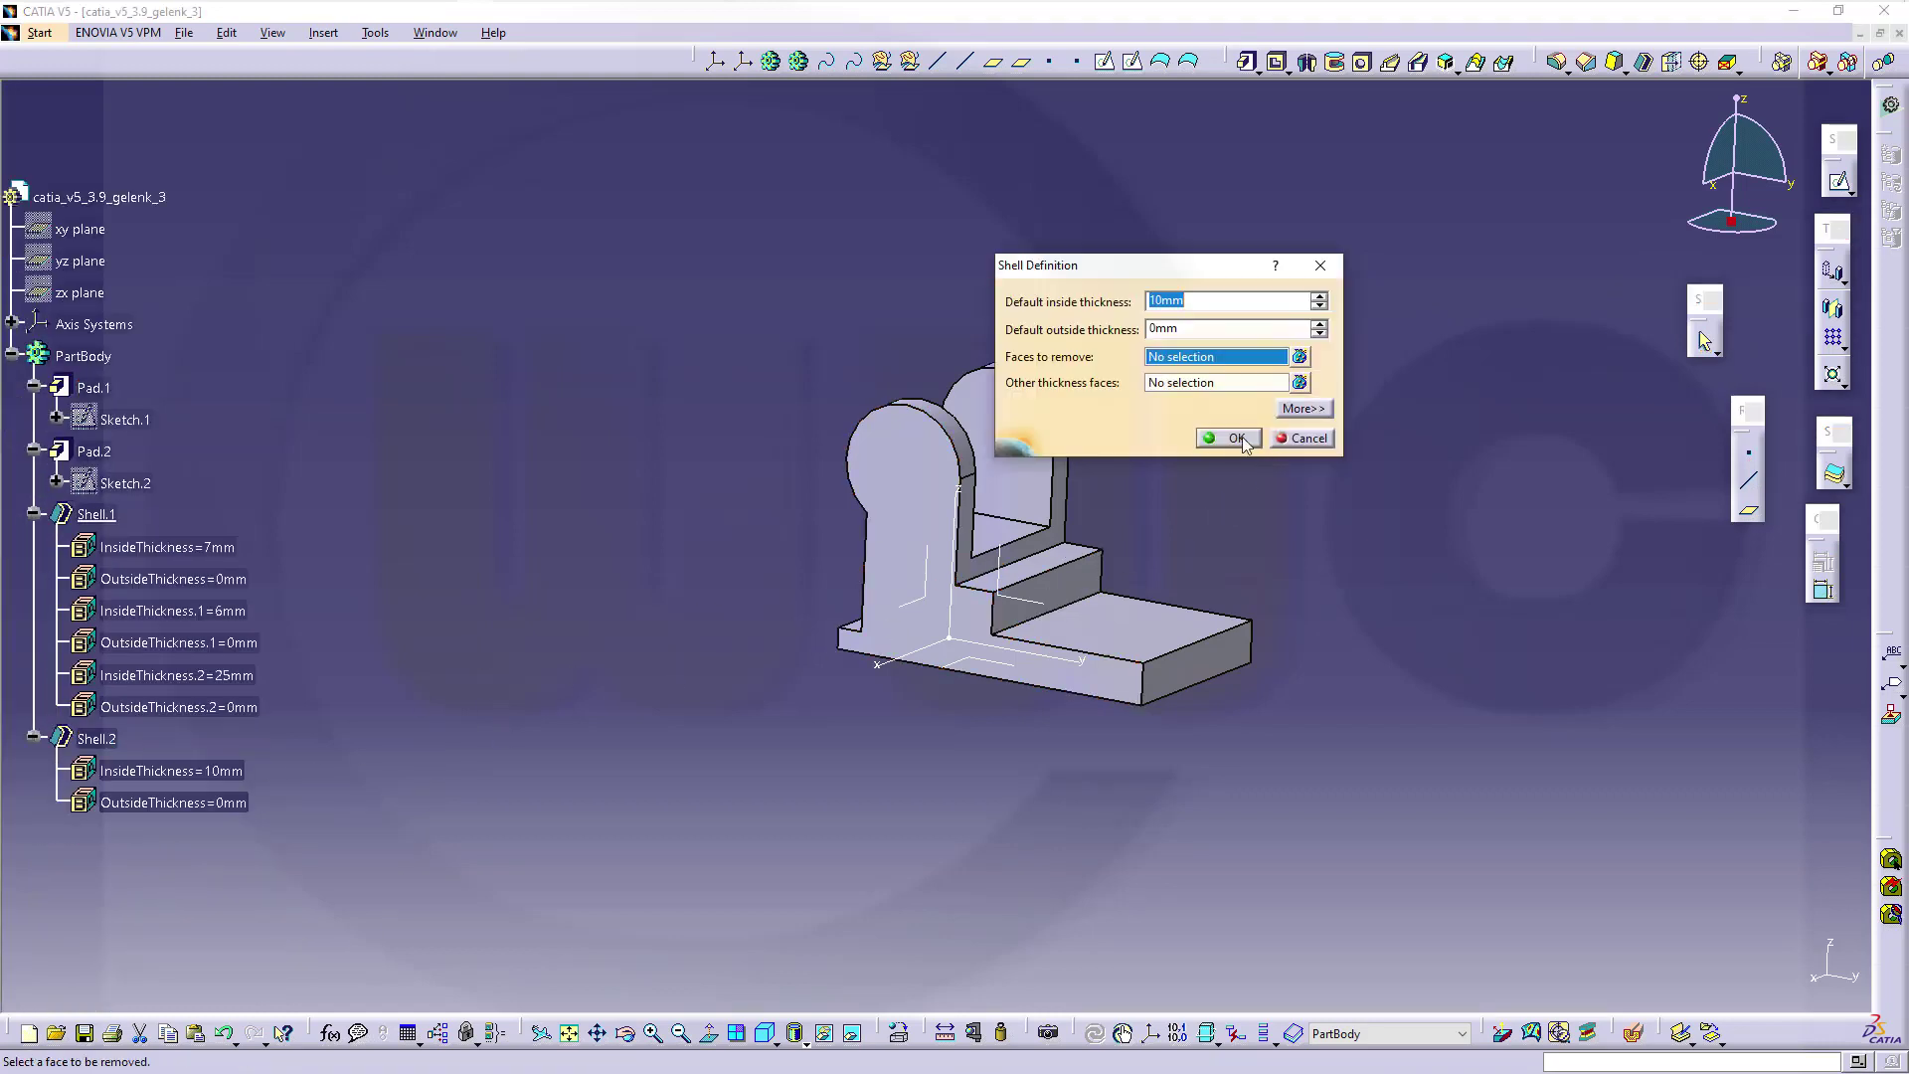
- Pick both end faces and the underside of the base as Shell.2's faces to remove
middle_drag(1249, 457, 760, 402)
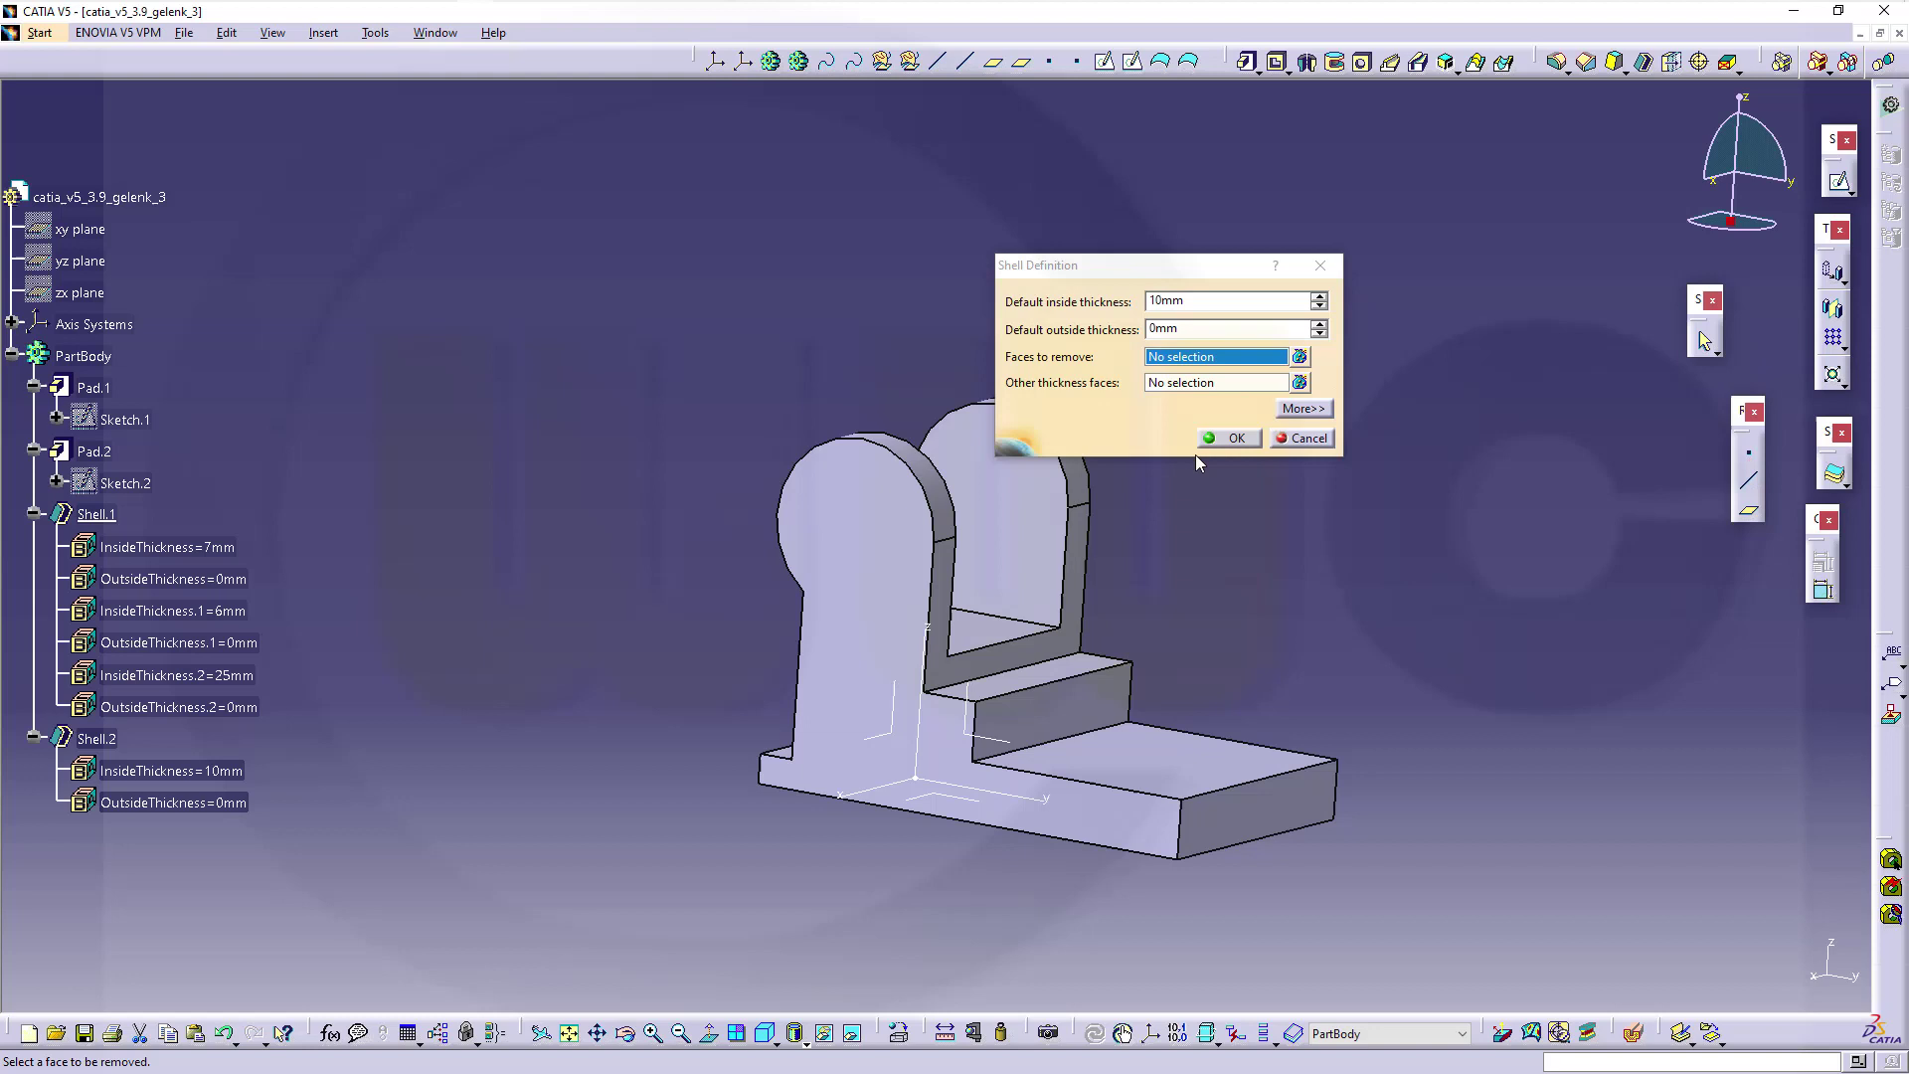
middle_drag(1191, 601, 1364, 636)
click(1323, 727)
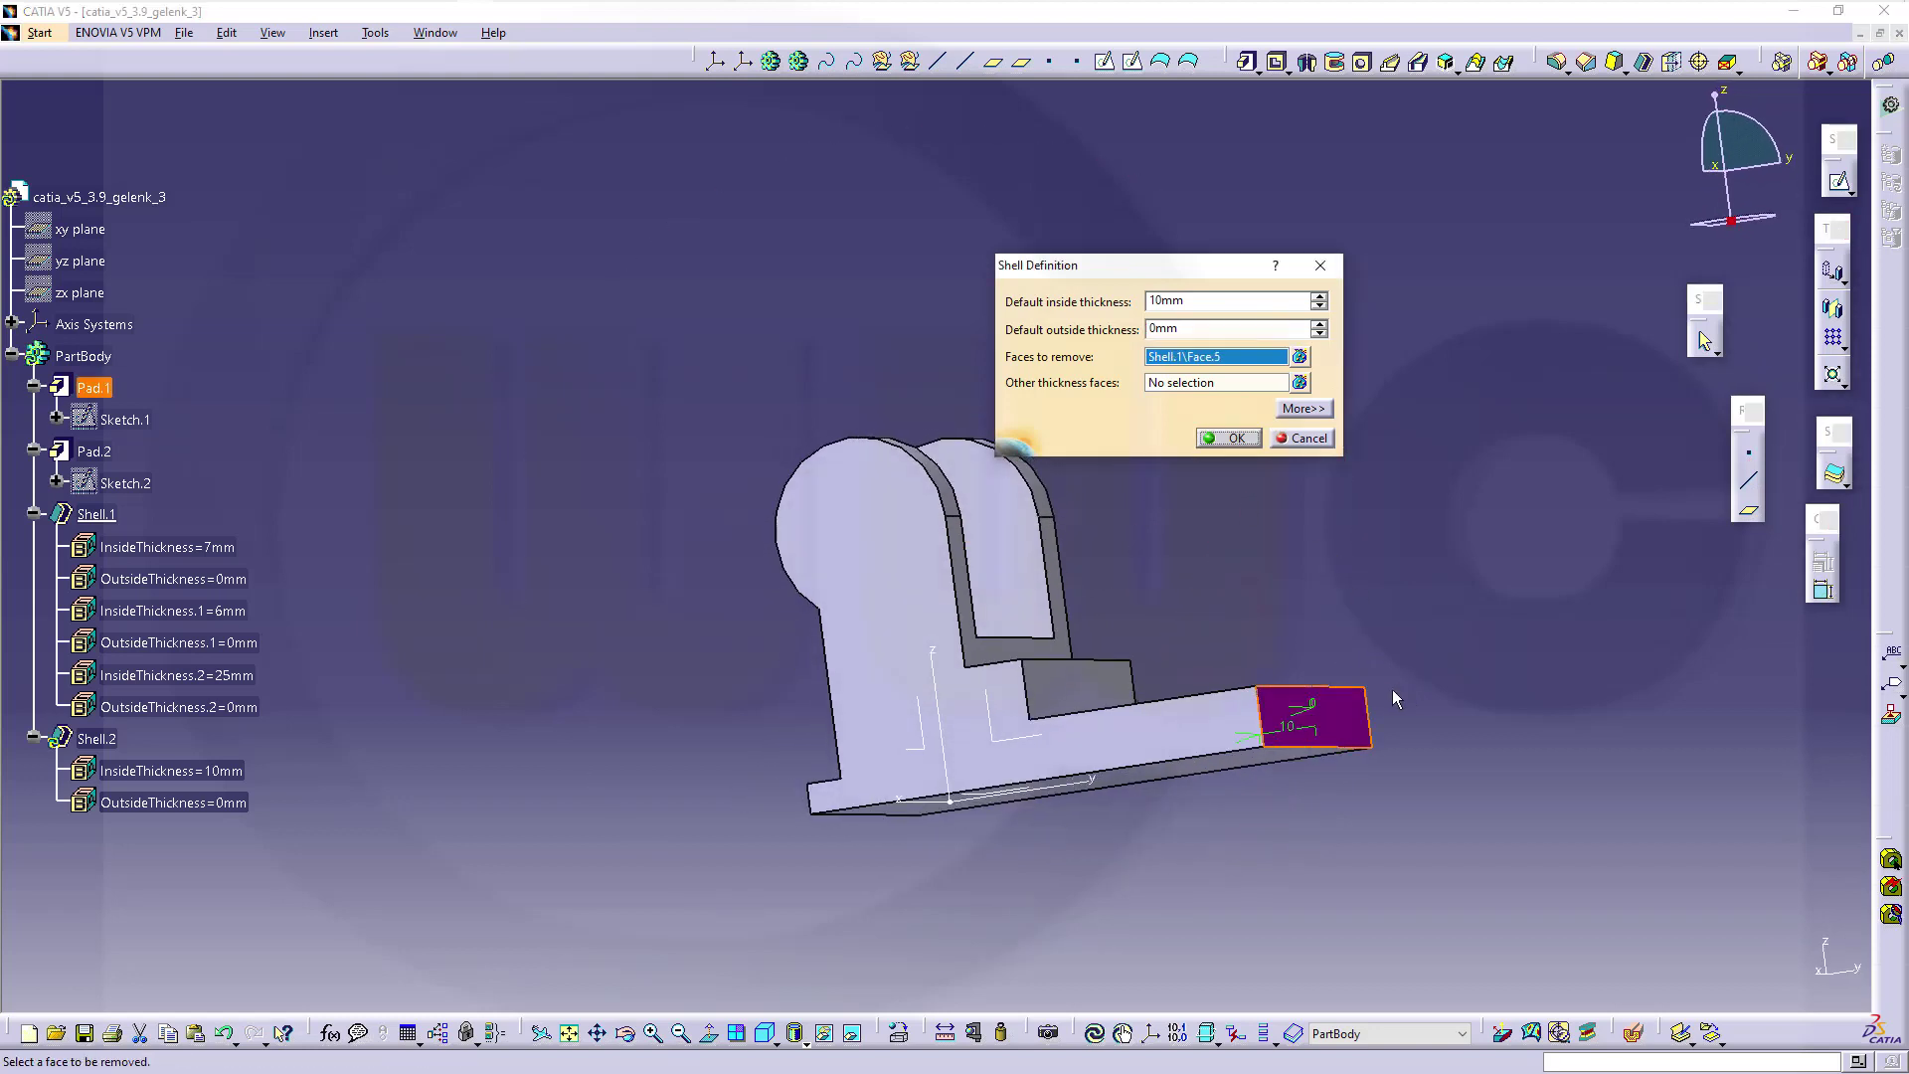
middle_drag(696, 660, 1010, 734)
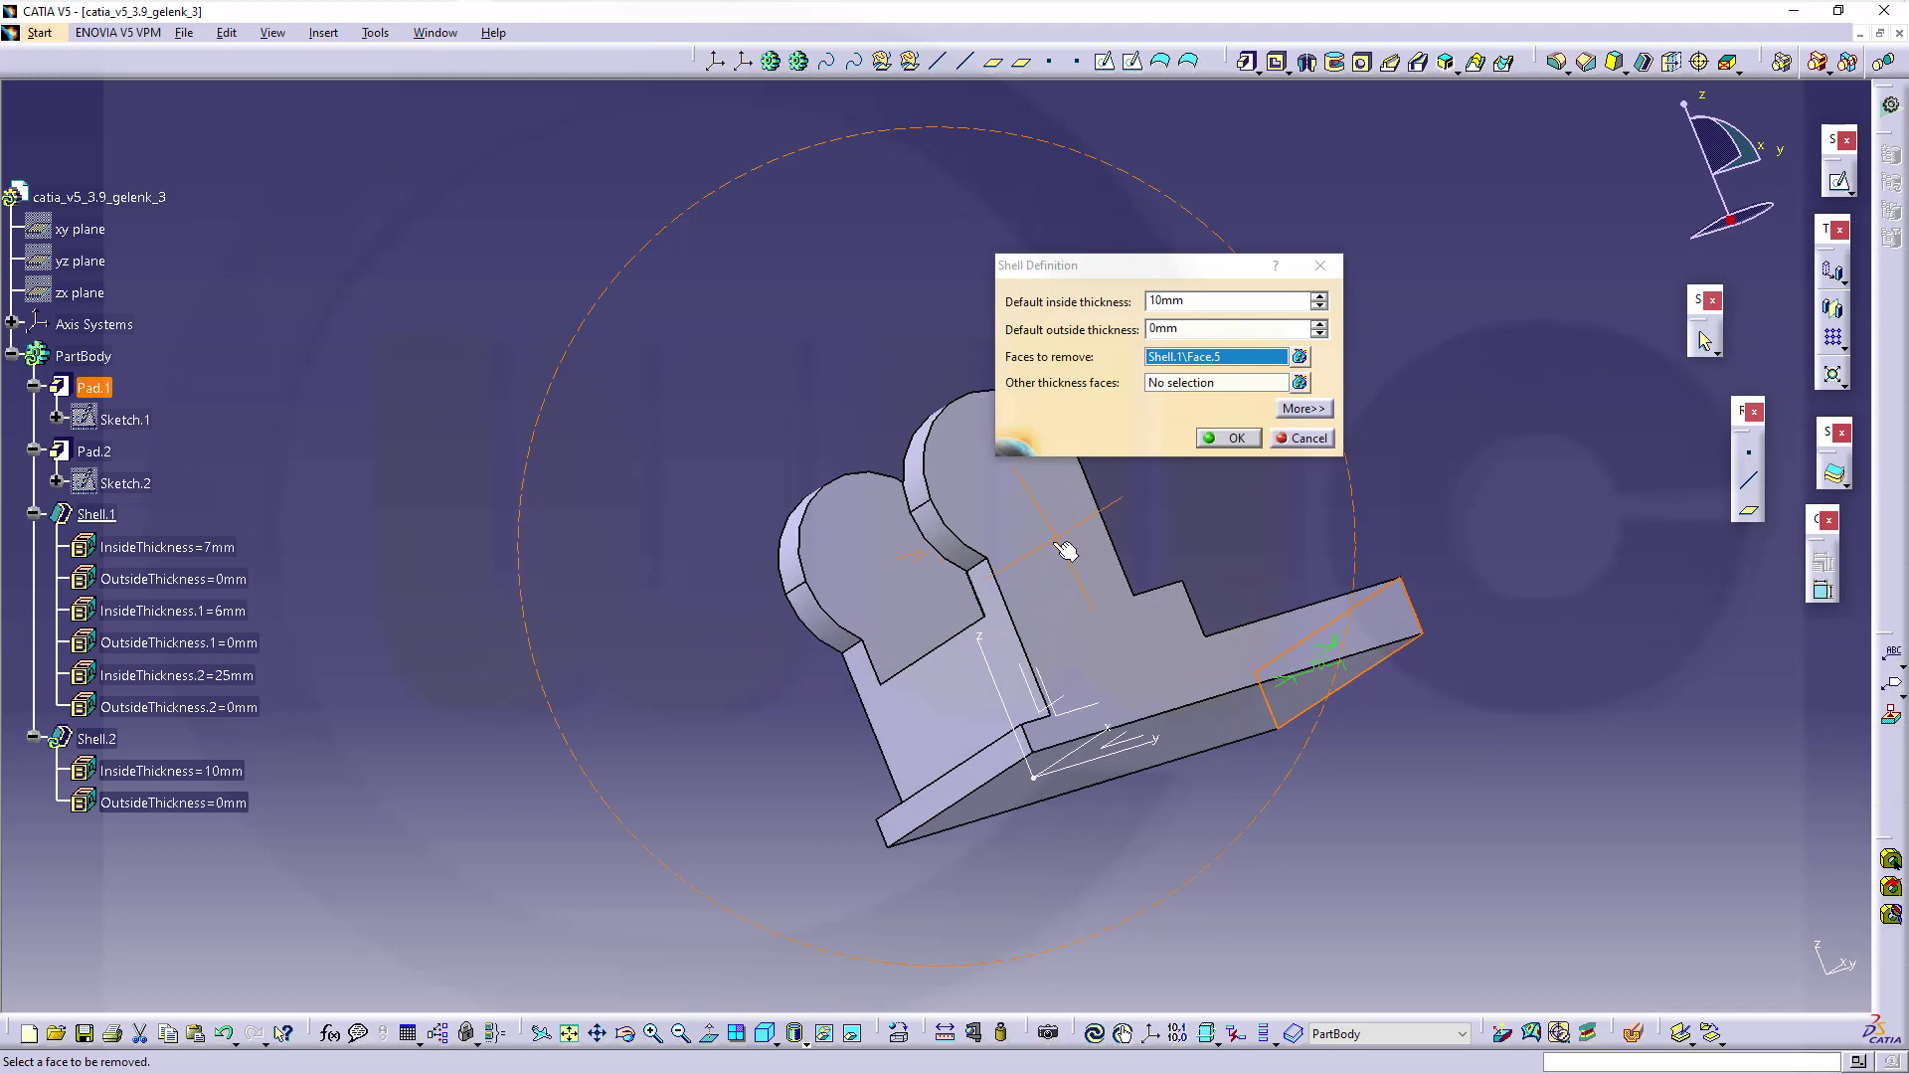
click(985, 788)
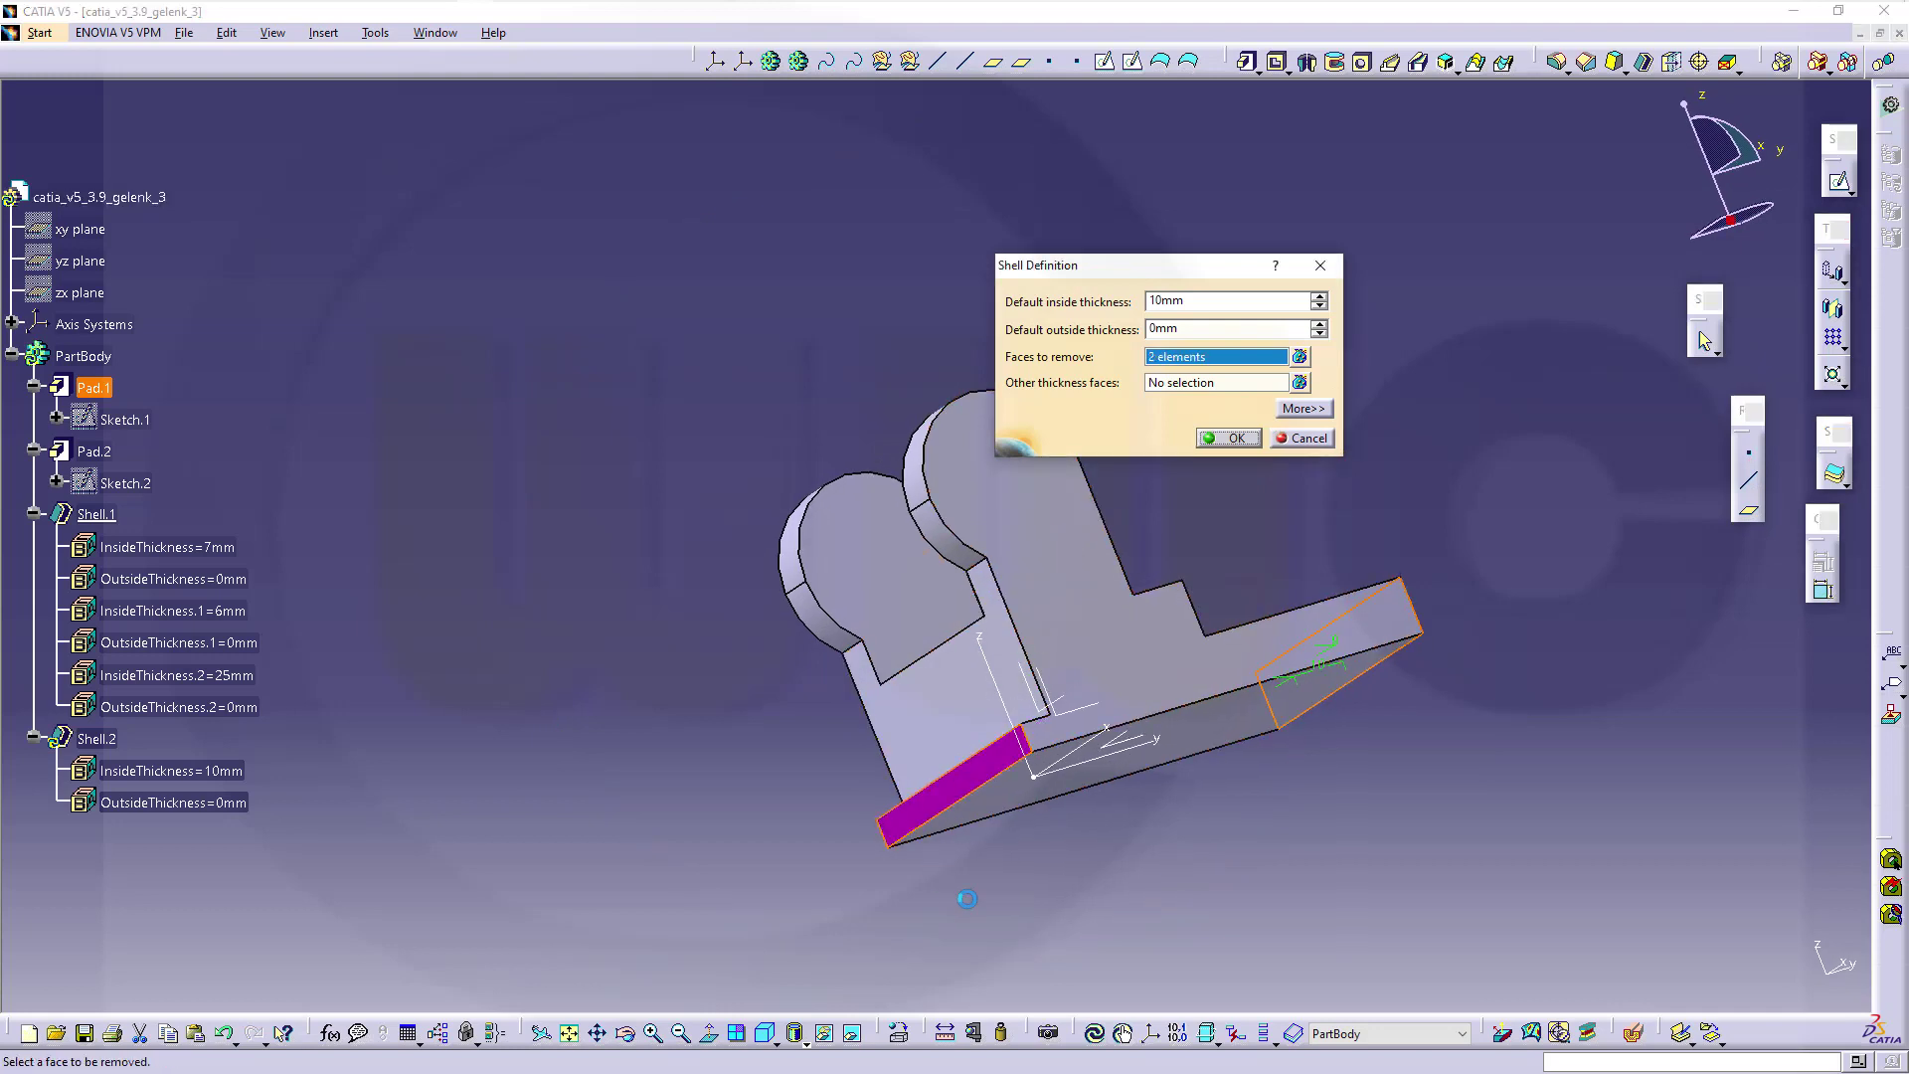
click(1215, 744)
middle_drag(1223, 808, 946, 648)
middle_drag(1192, 596, 778, 279)
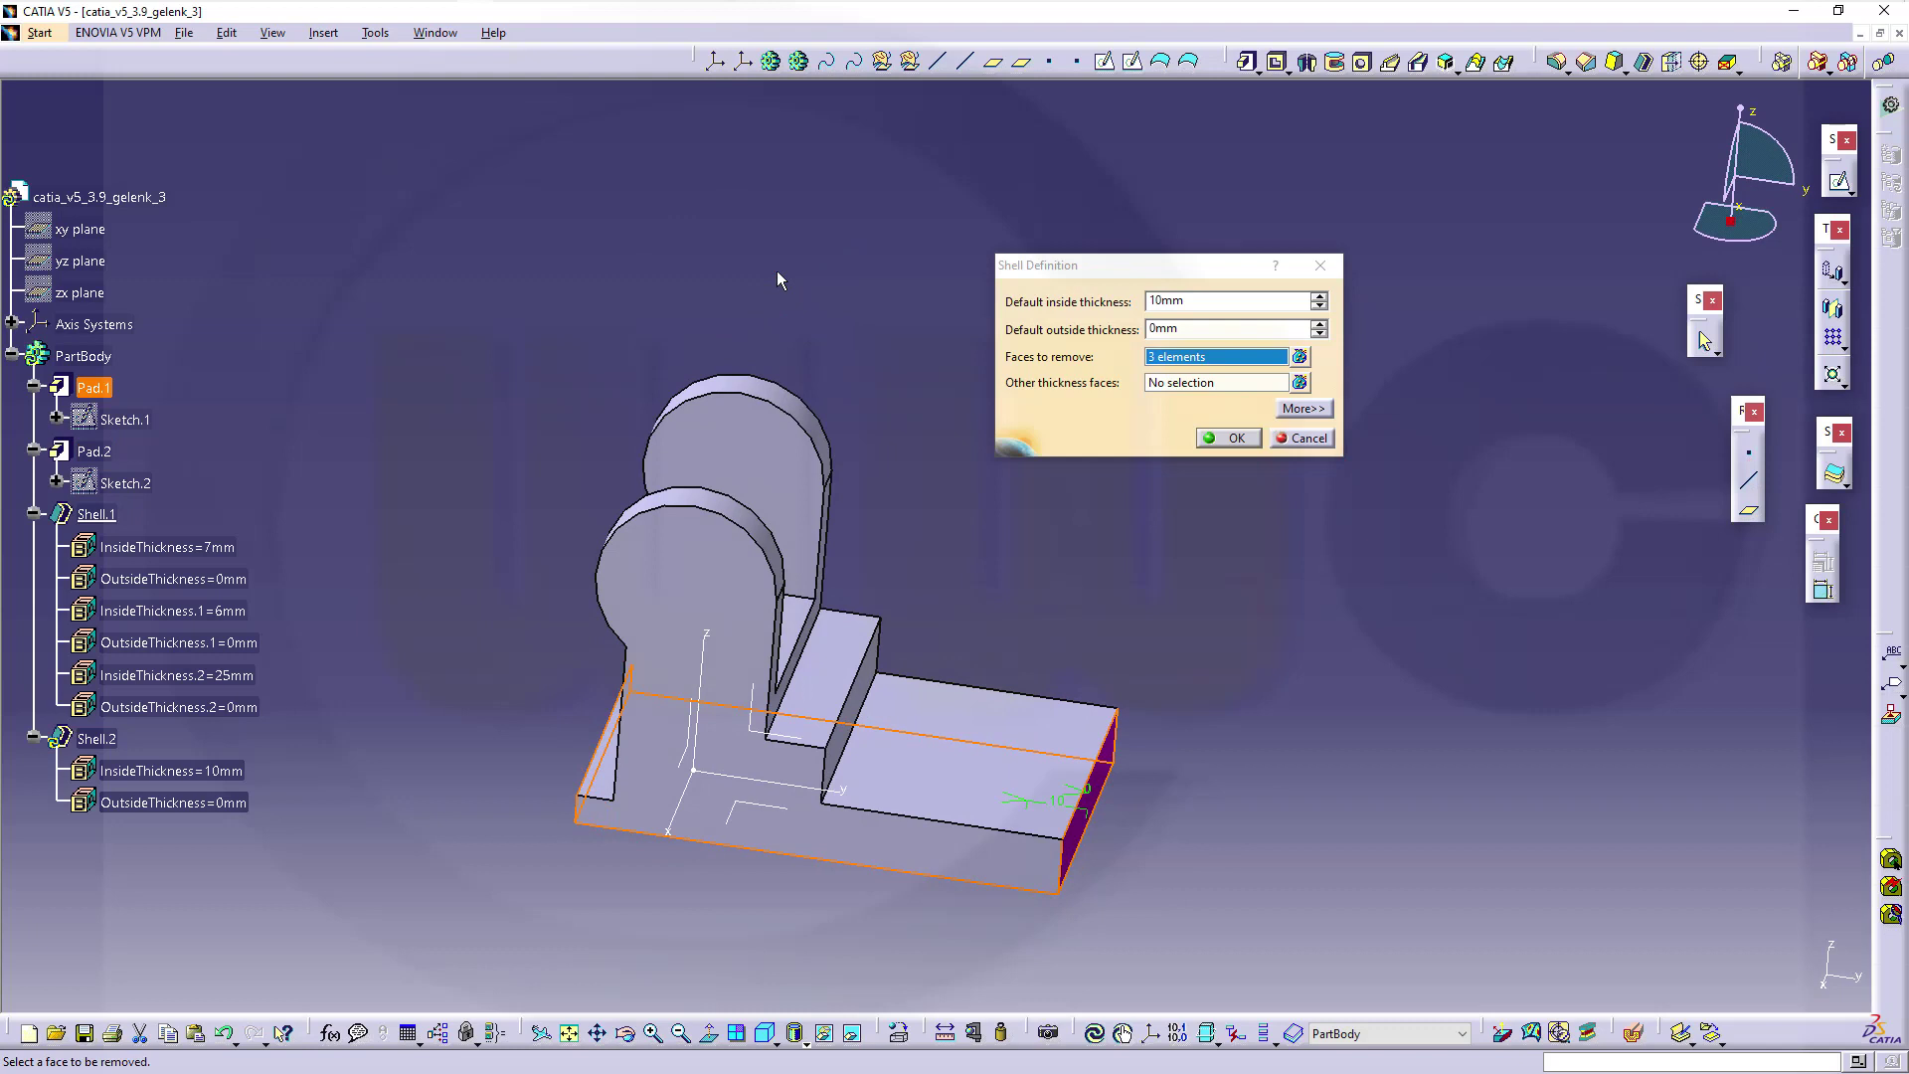
- Add four other-thickness faces, including the step face, base top face and left end face
click(1177, 385)
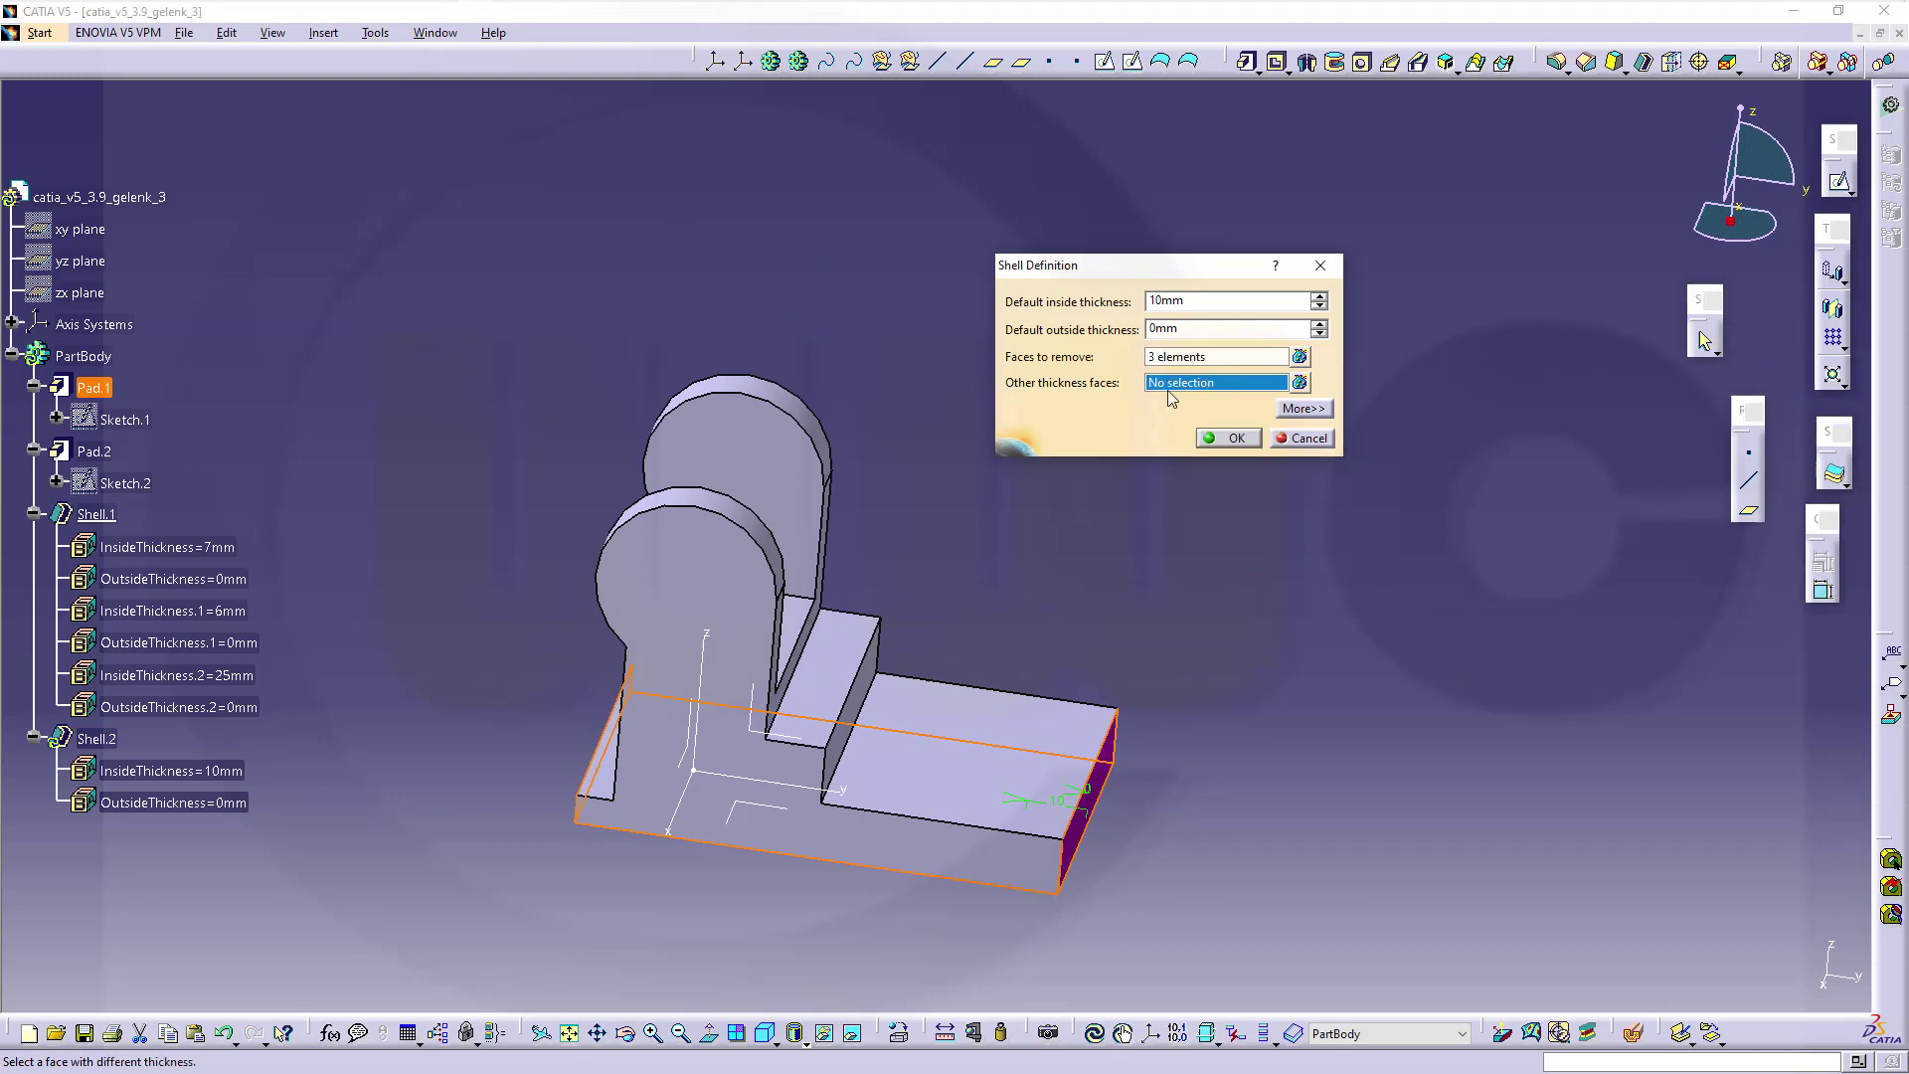
click(801, 625)
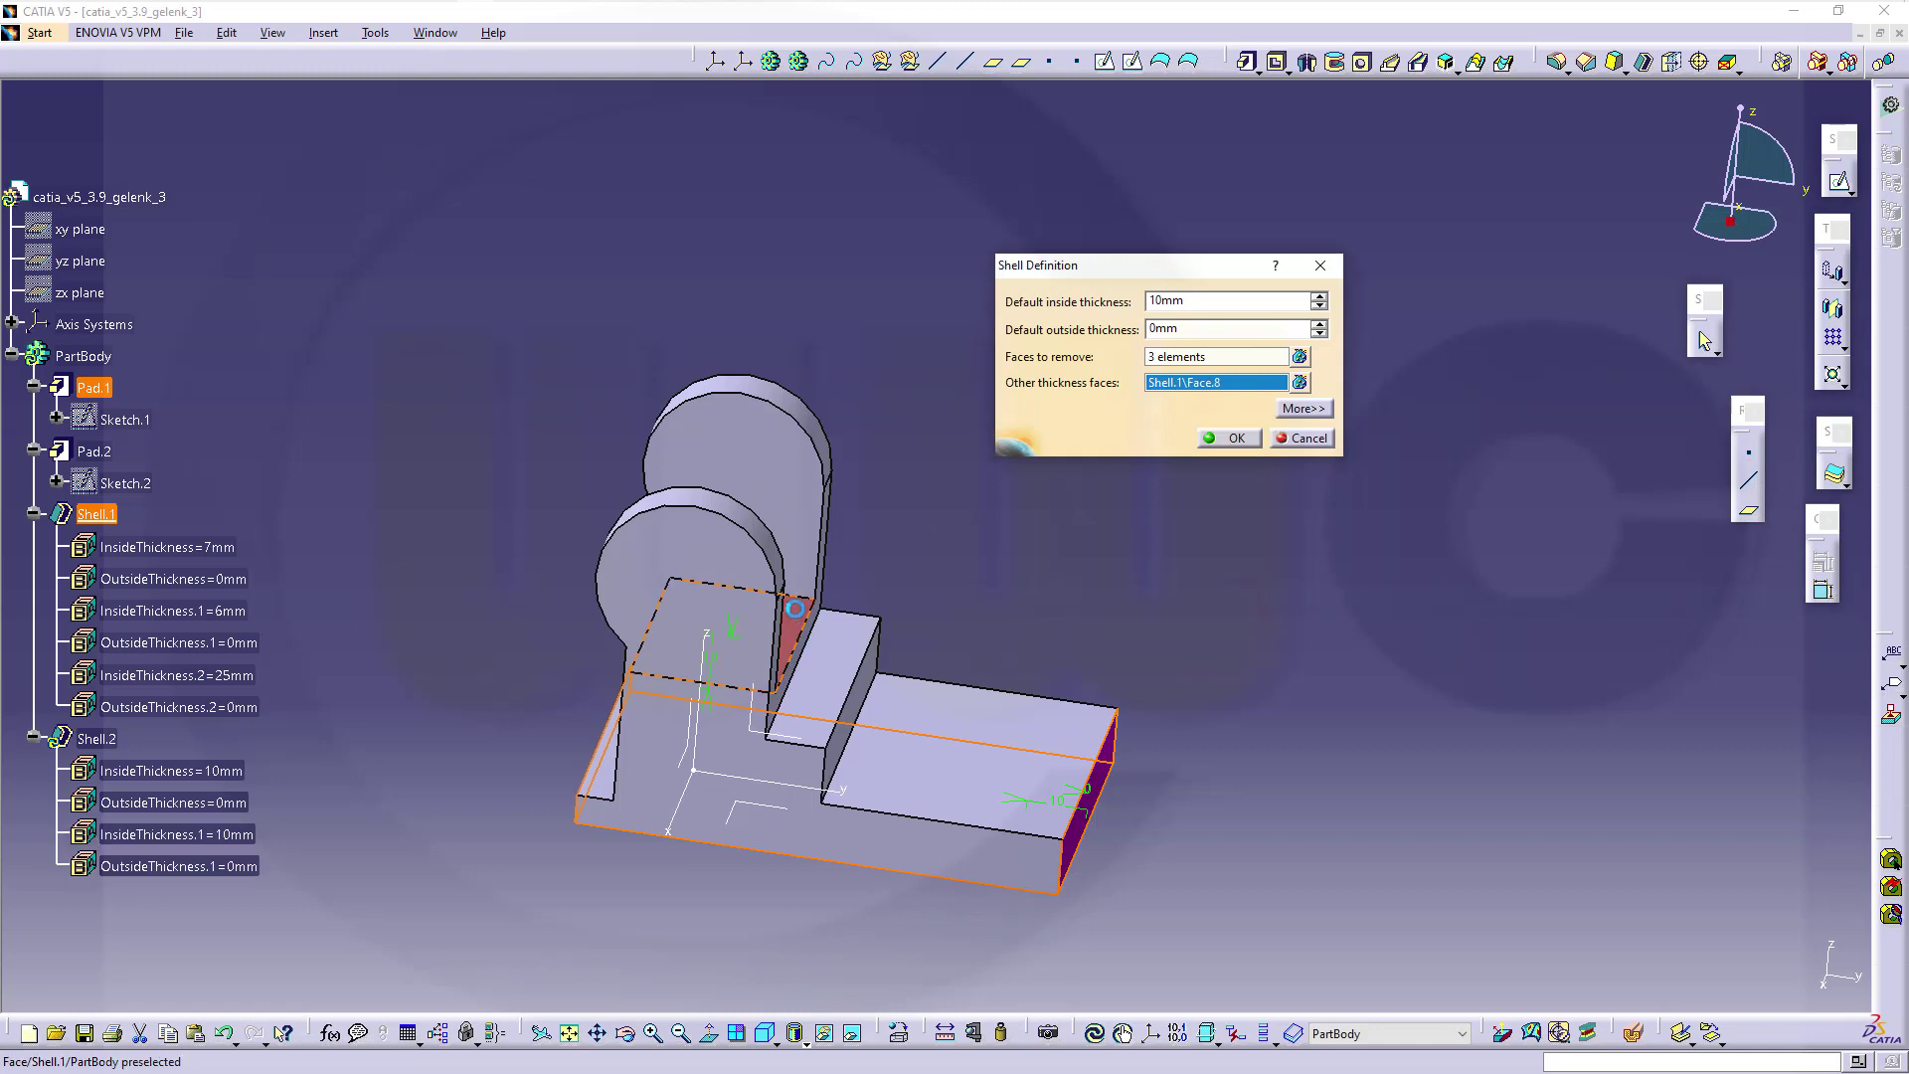
click(851, 658)
click(943, 727)
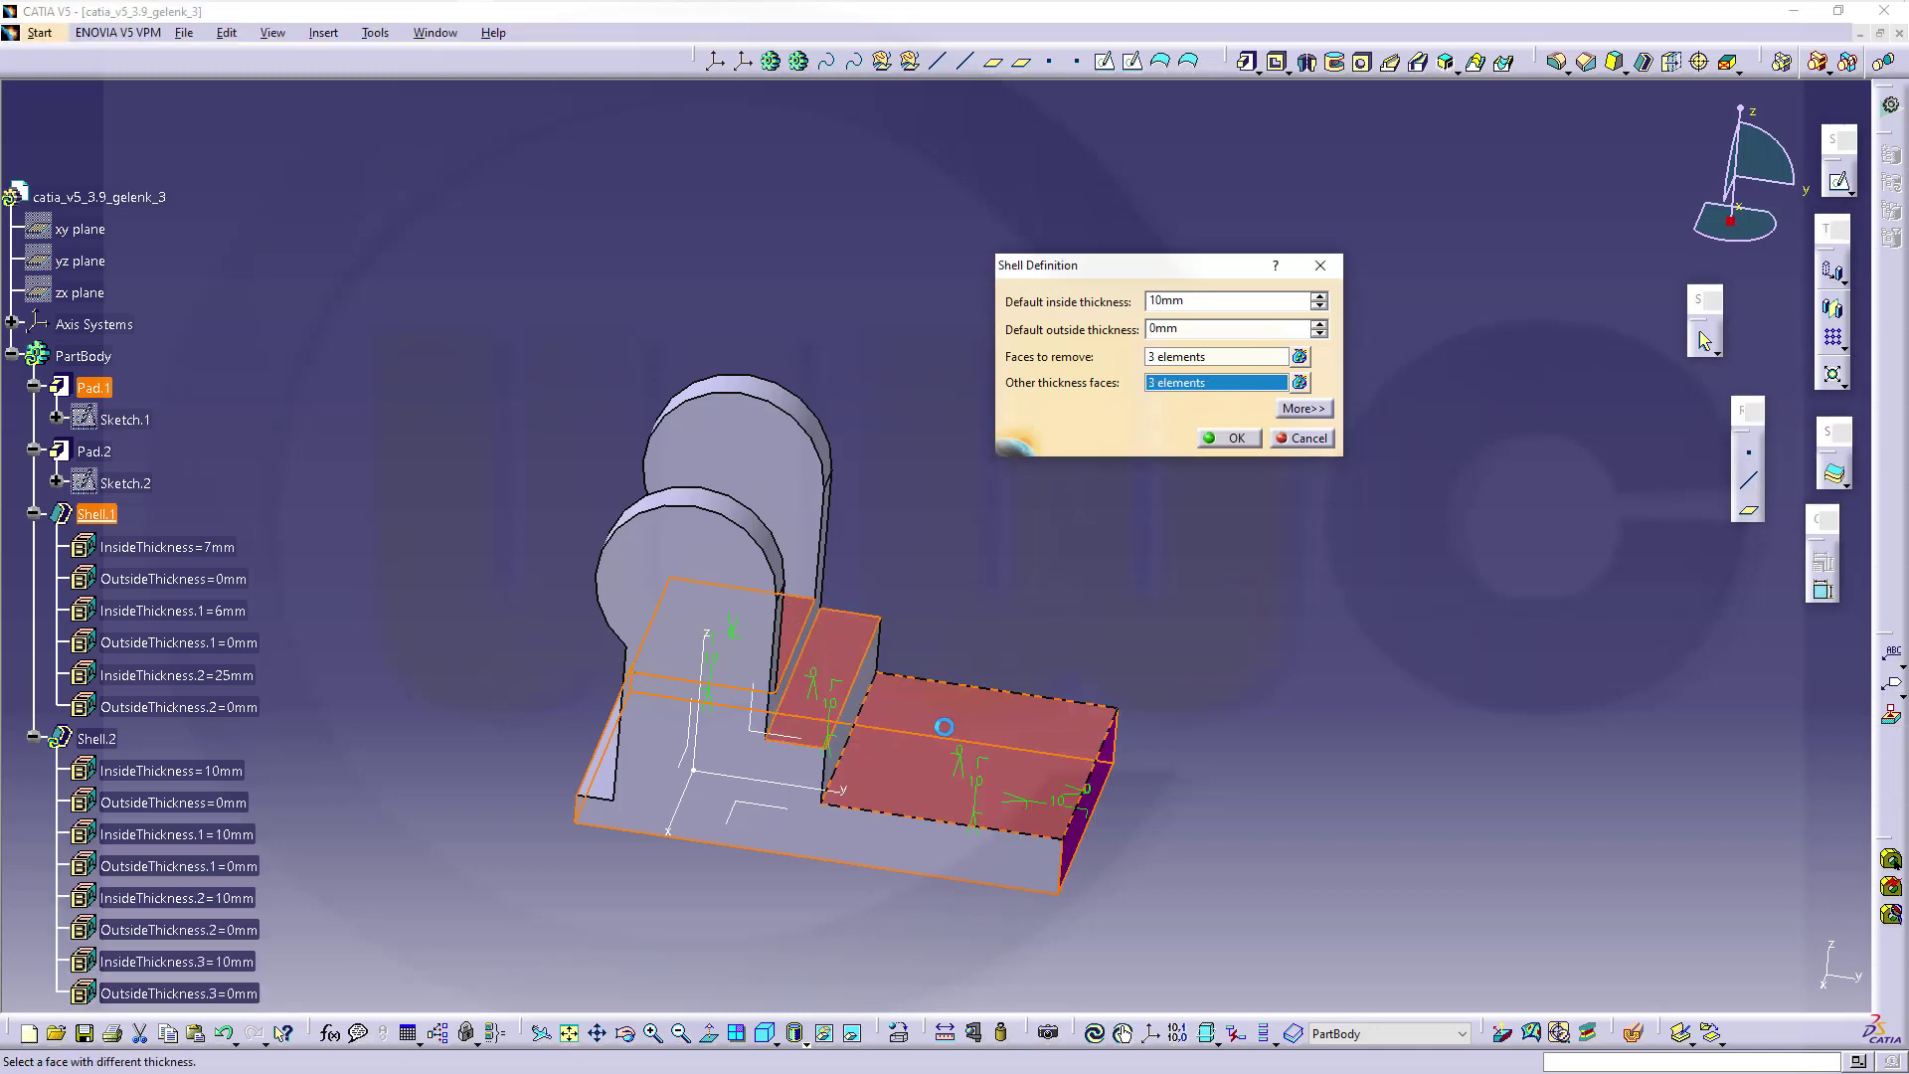
click(585, 791)
middle_drag(847, 902, 908, 793)
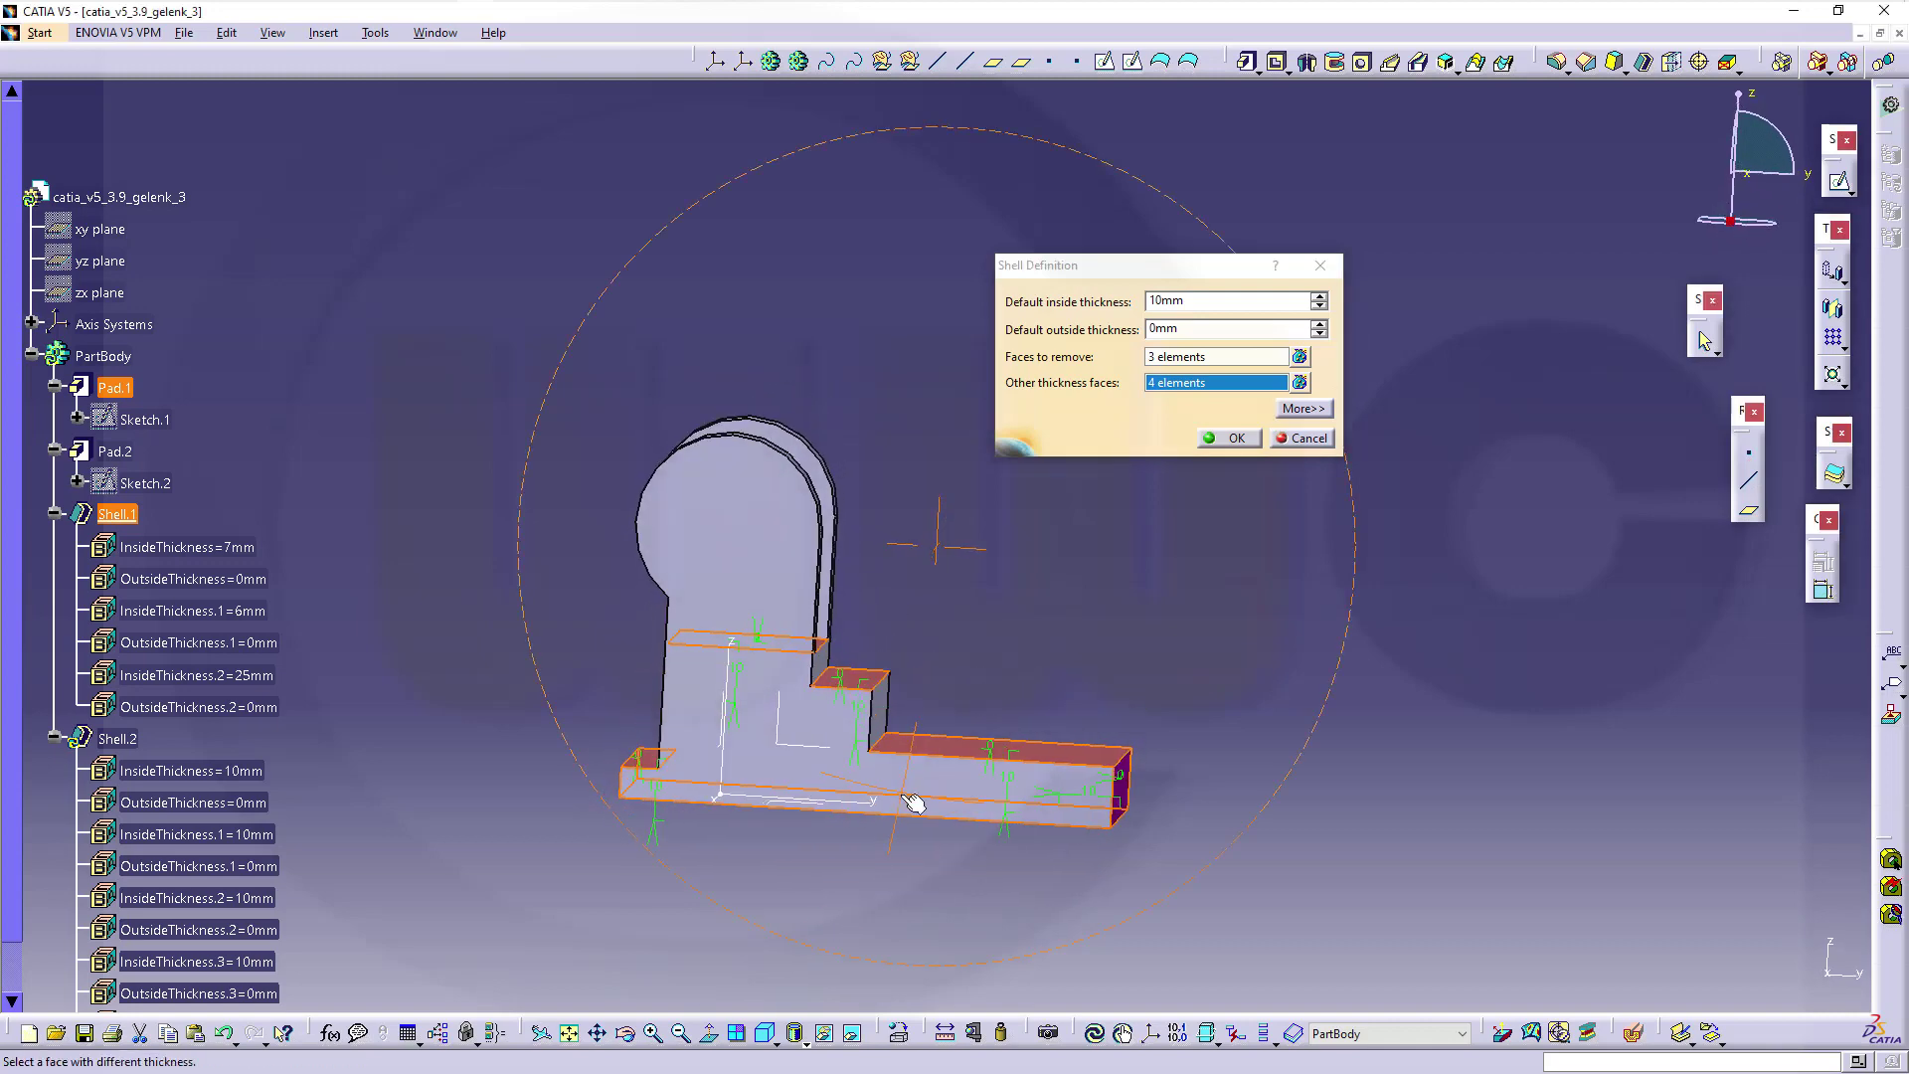
middle_drag(886, 869, 818, 535)
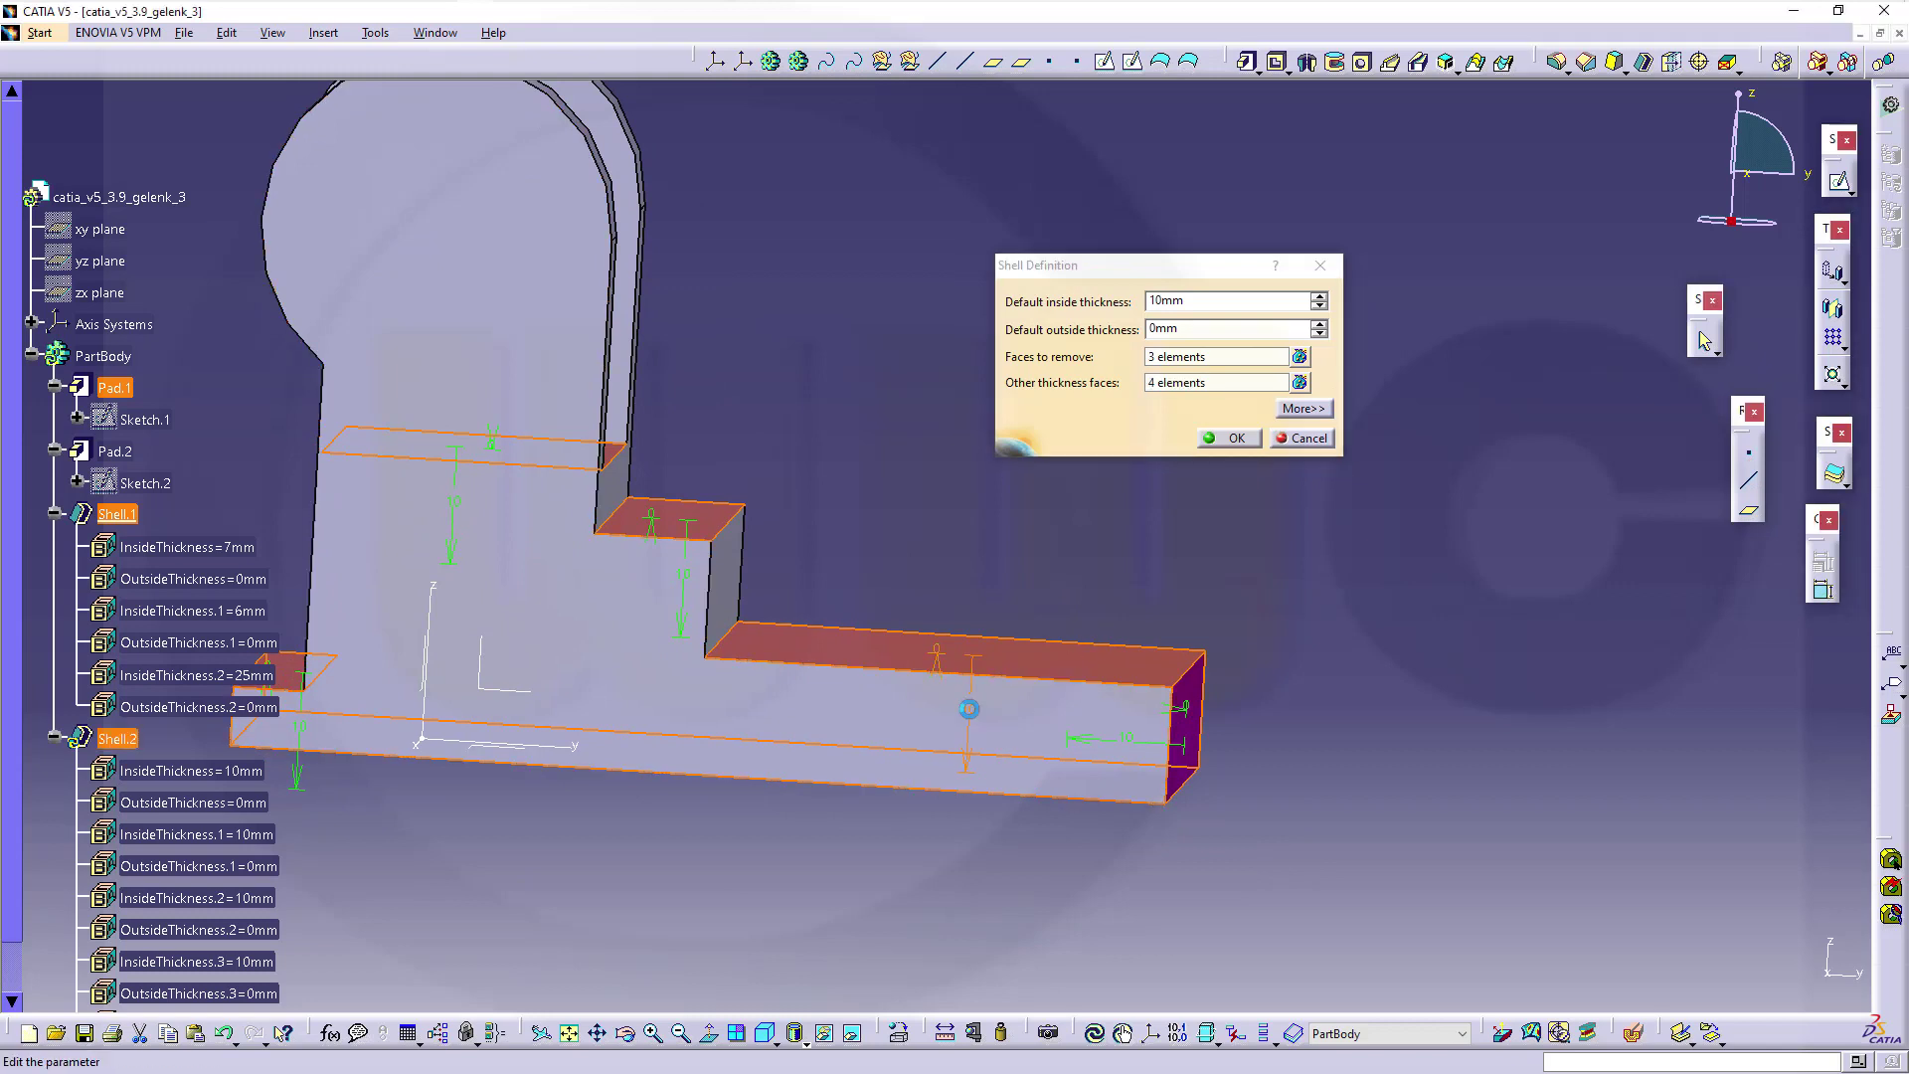
- Give the chosen faces 7, 17 and 22 mm thickness and set the default inside thickness to 2 mm
double_click(969, 710)
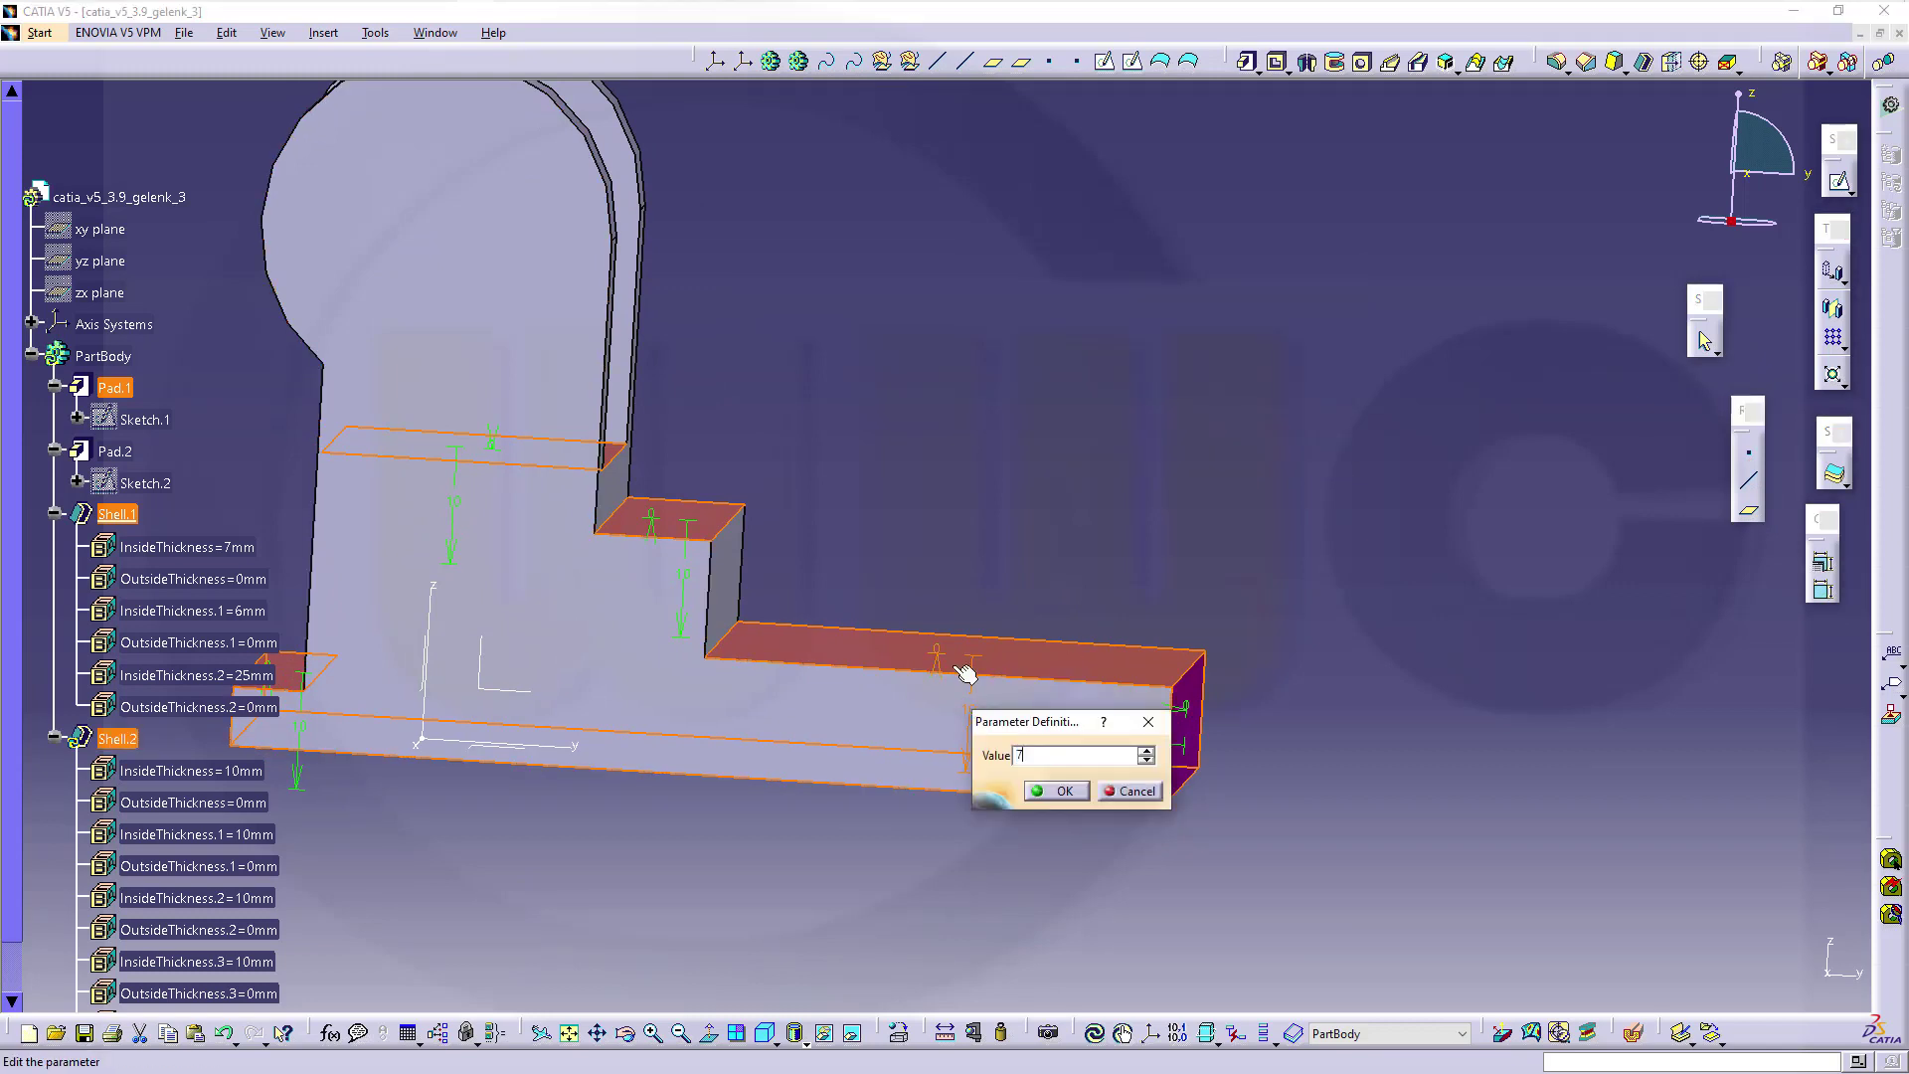
key(Return)
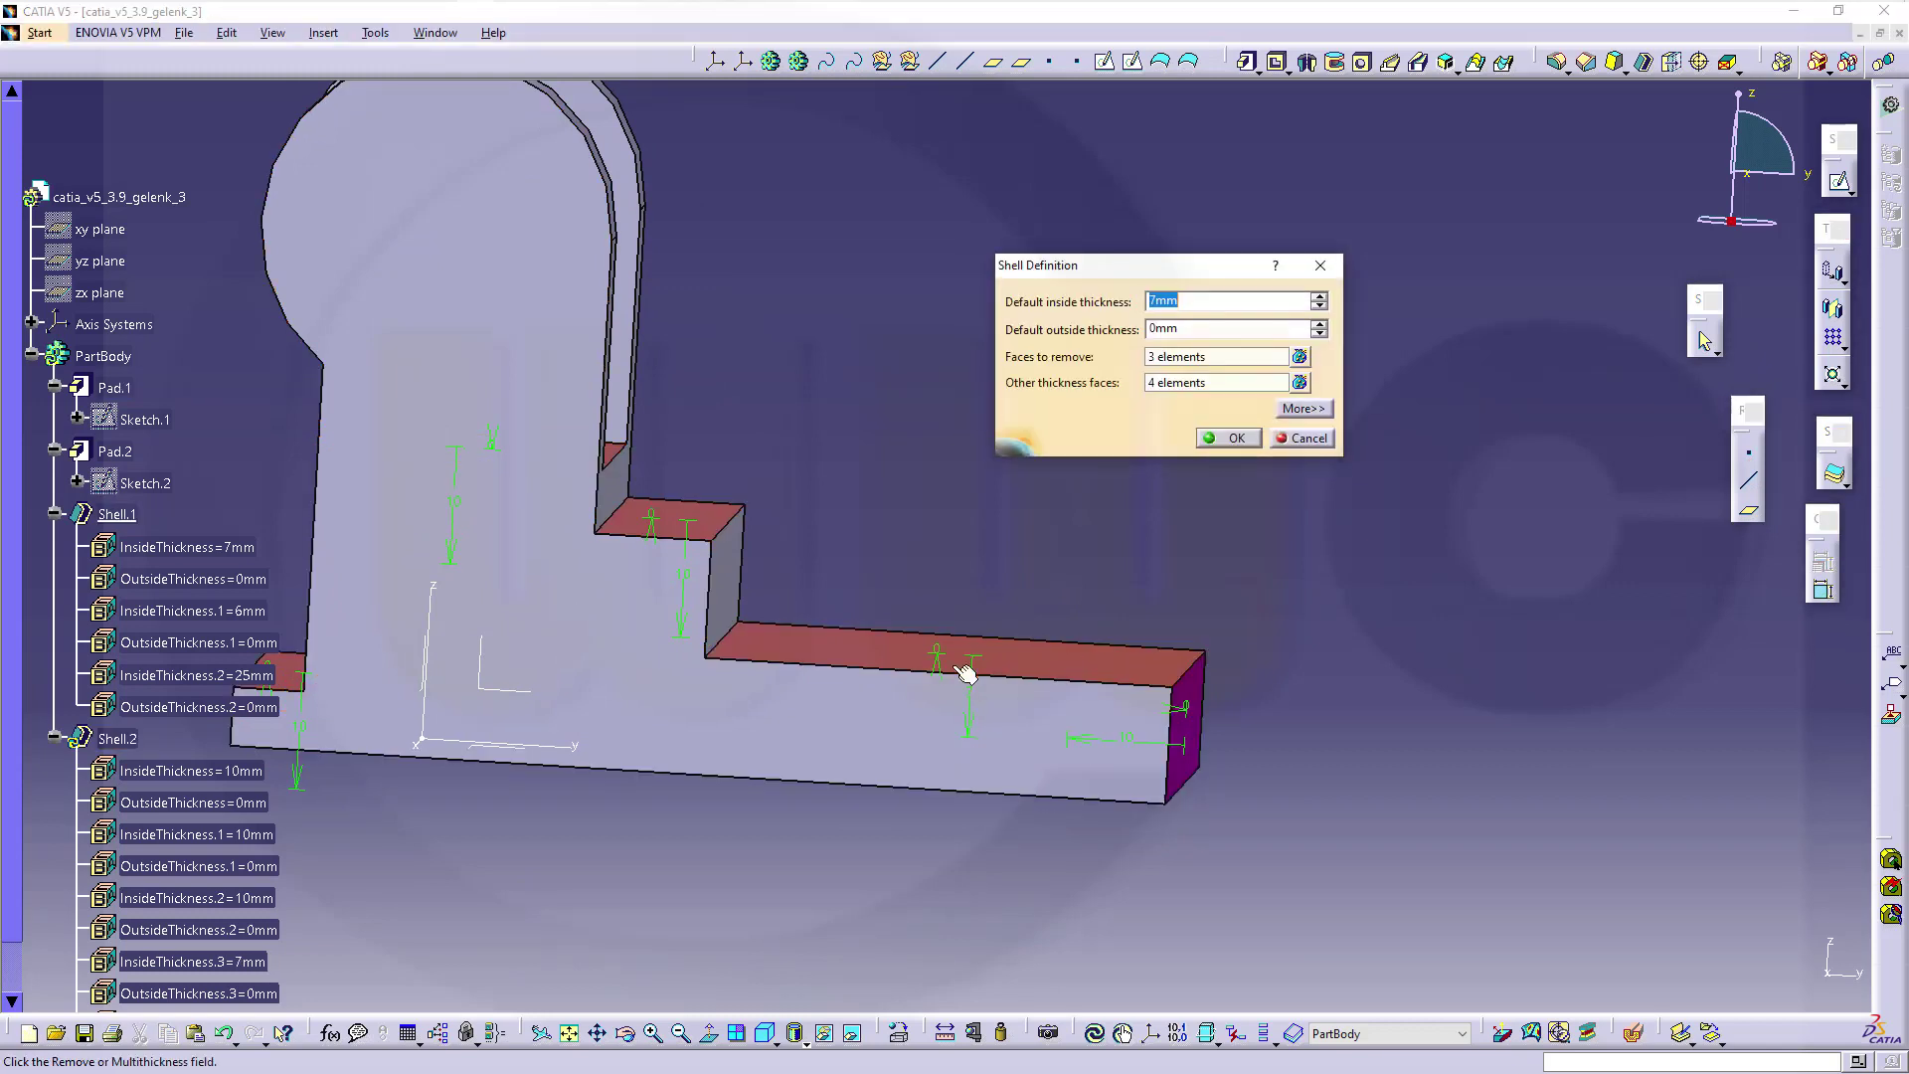
double_click(686, 577)
text(17)
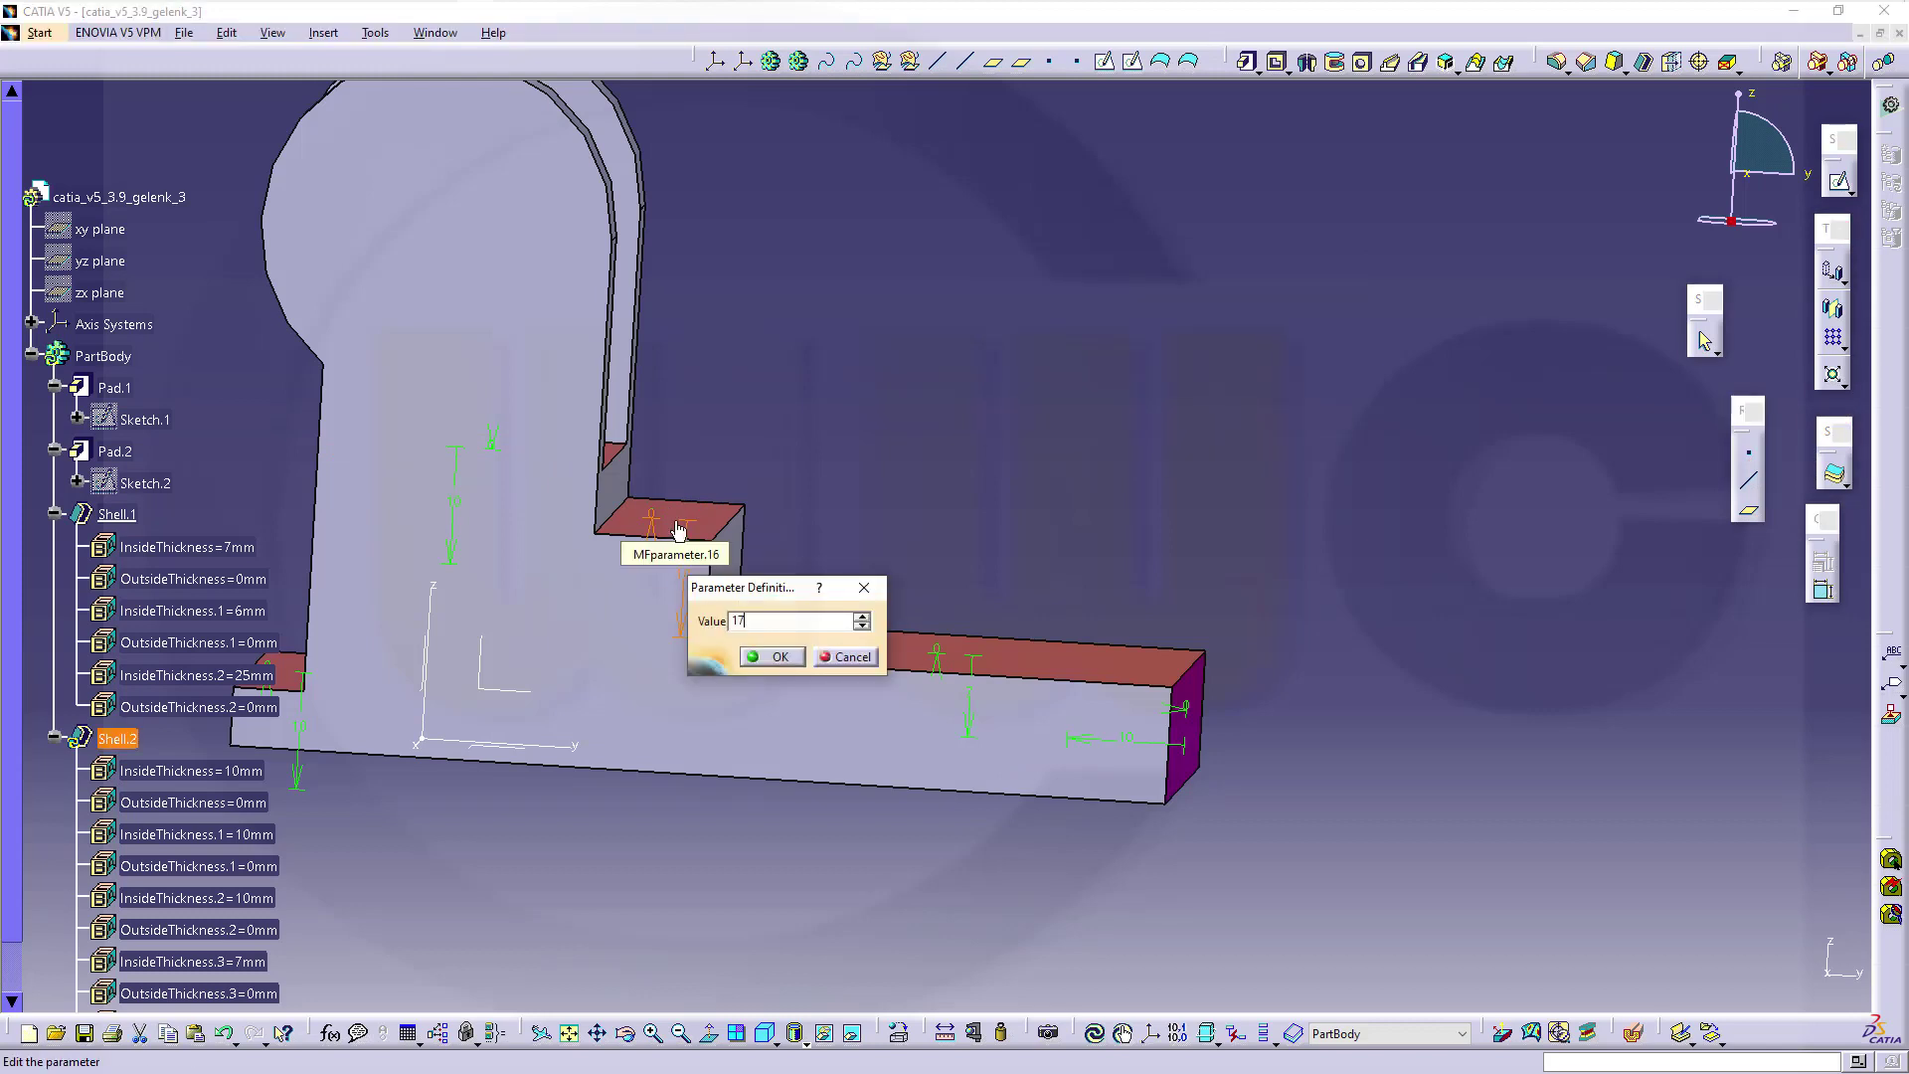
key(Return)
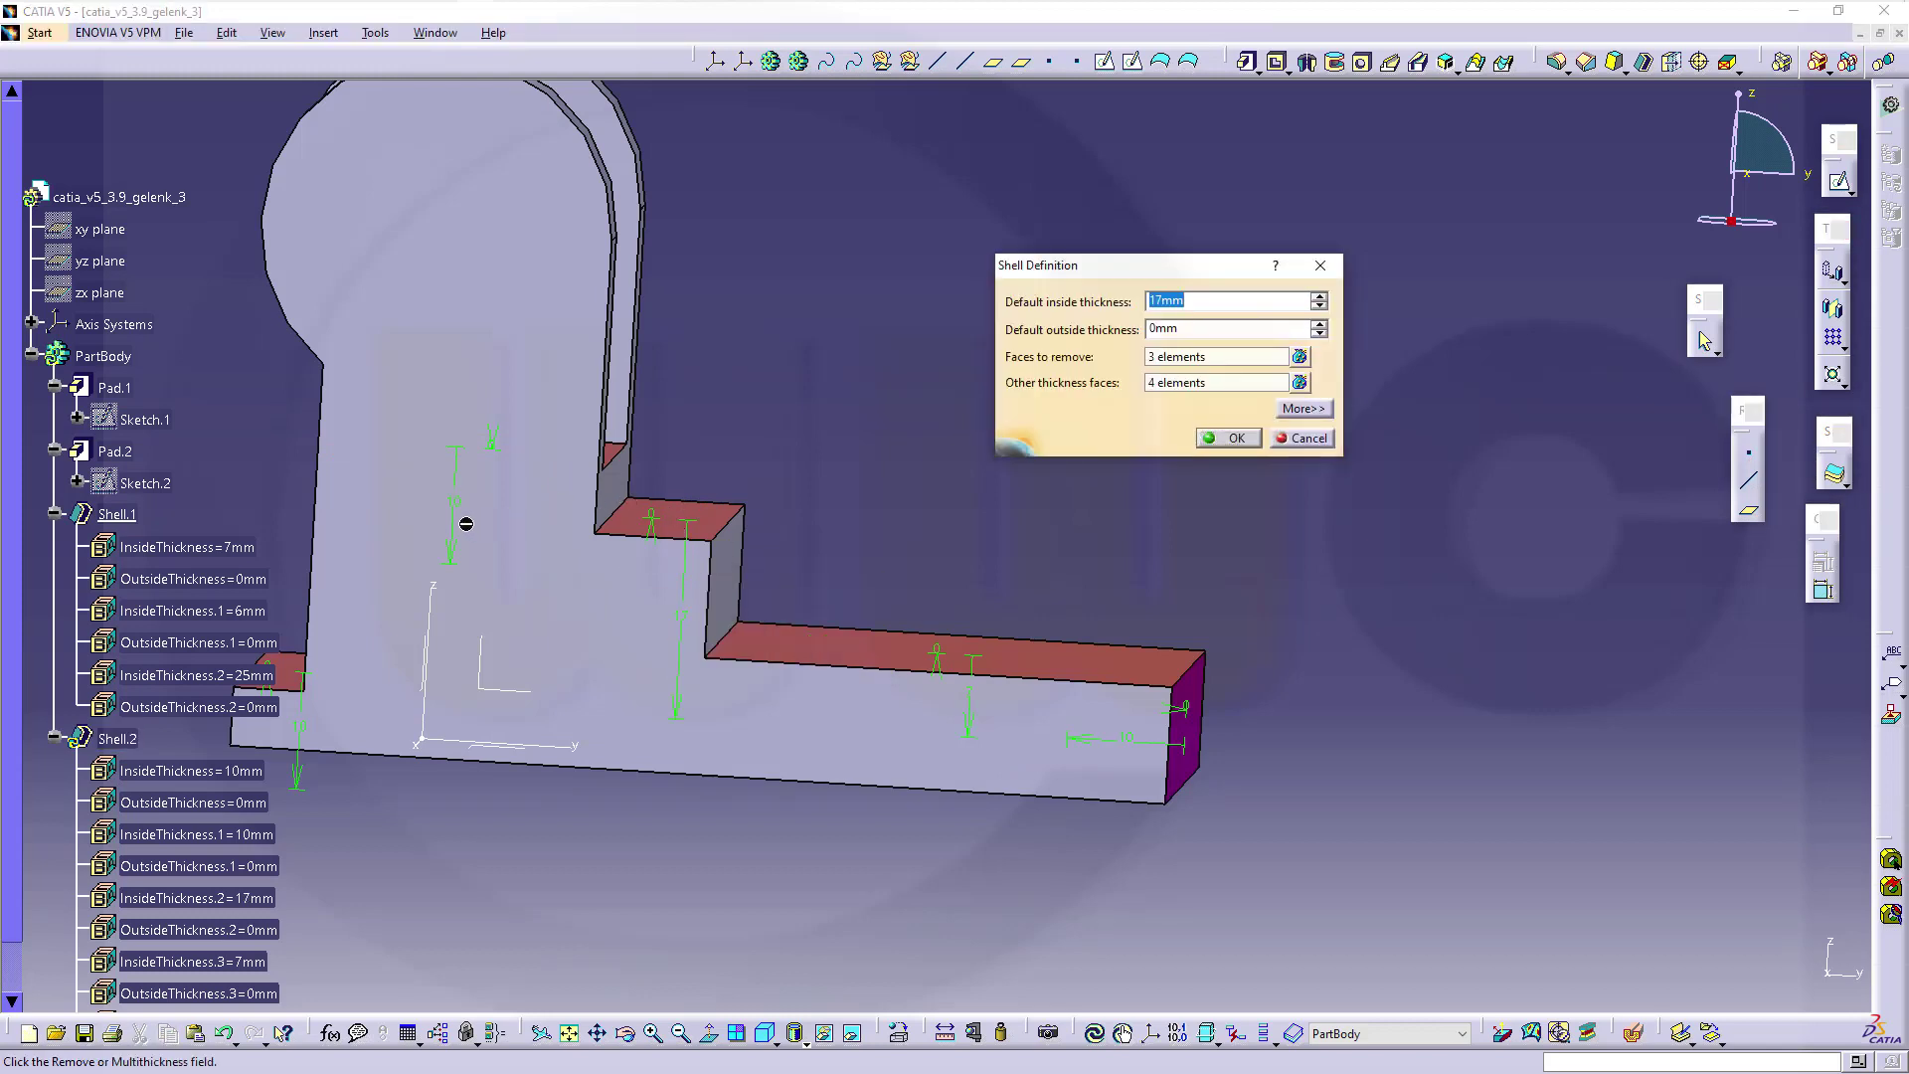
double_click(452, 502)
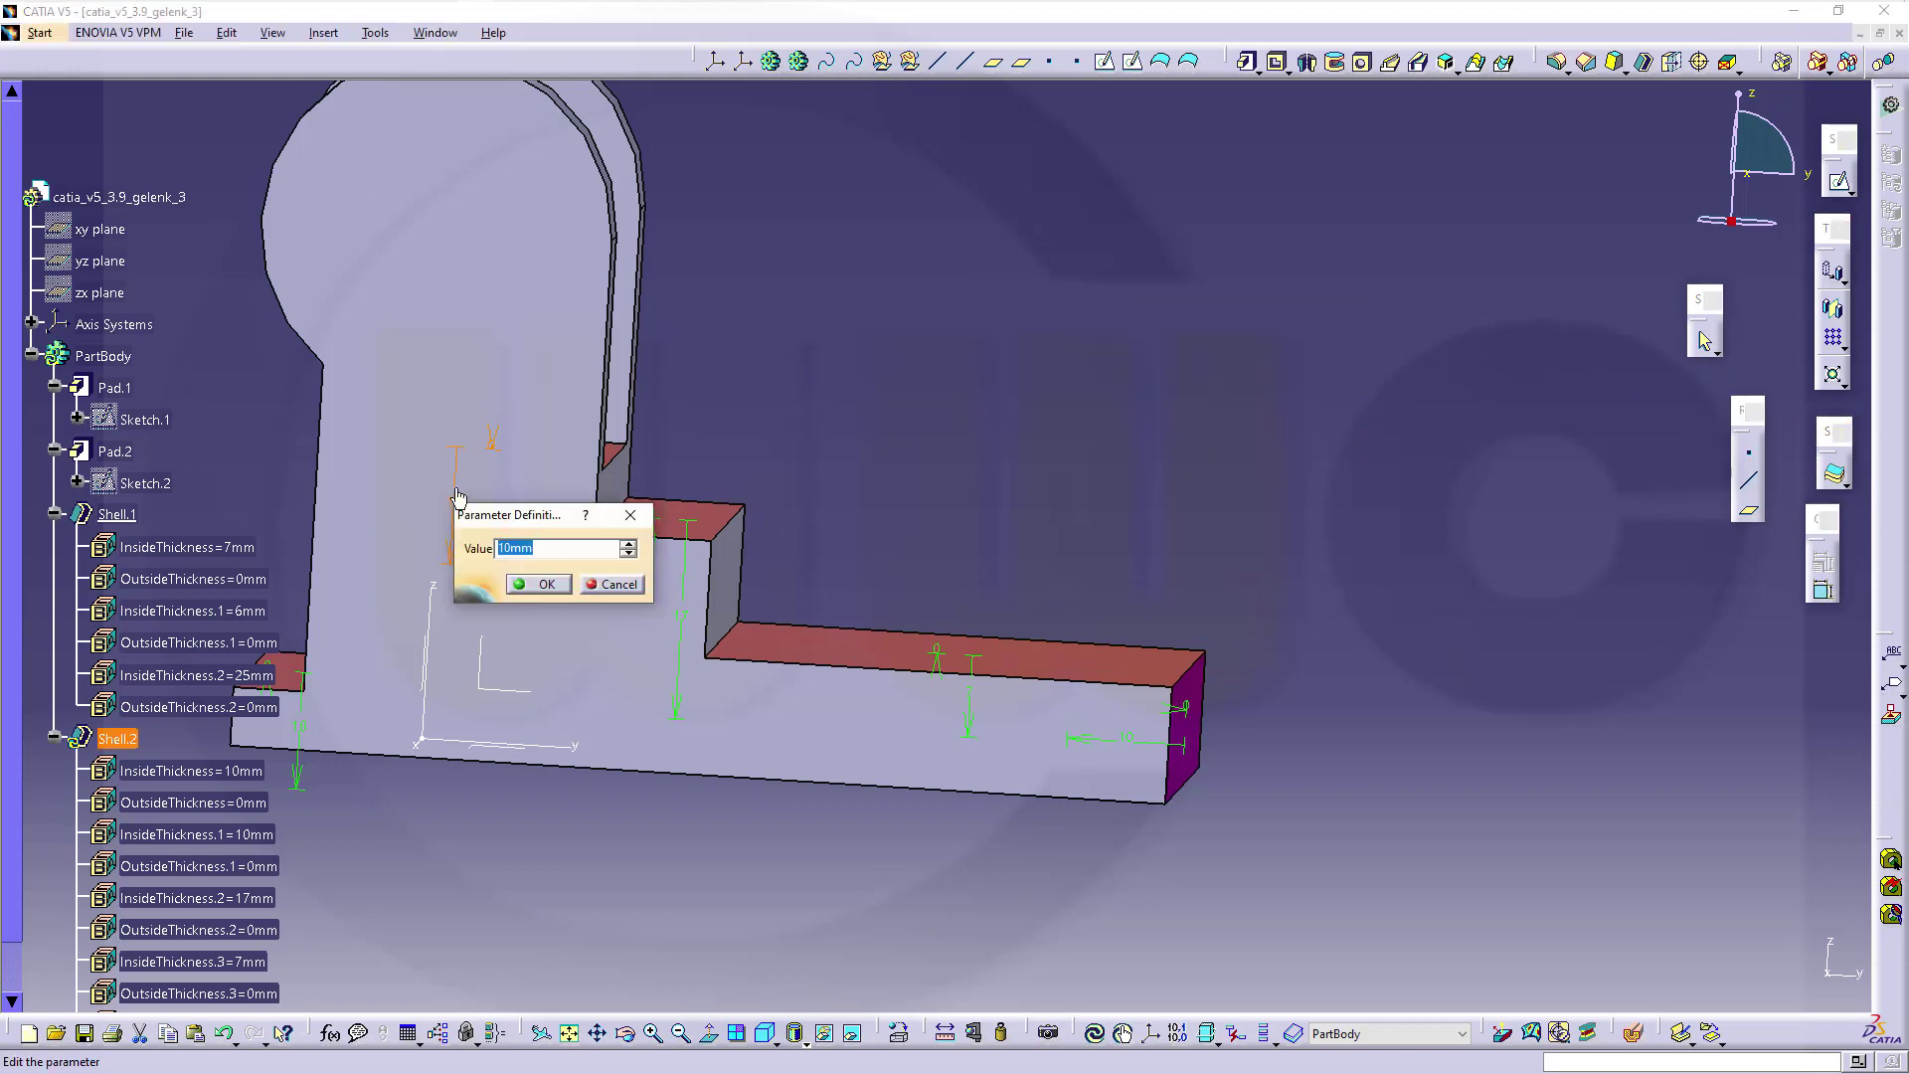
text(22)
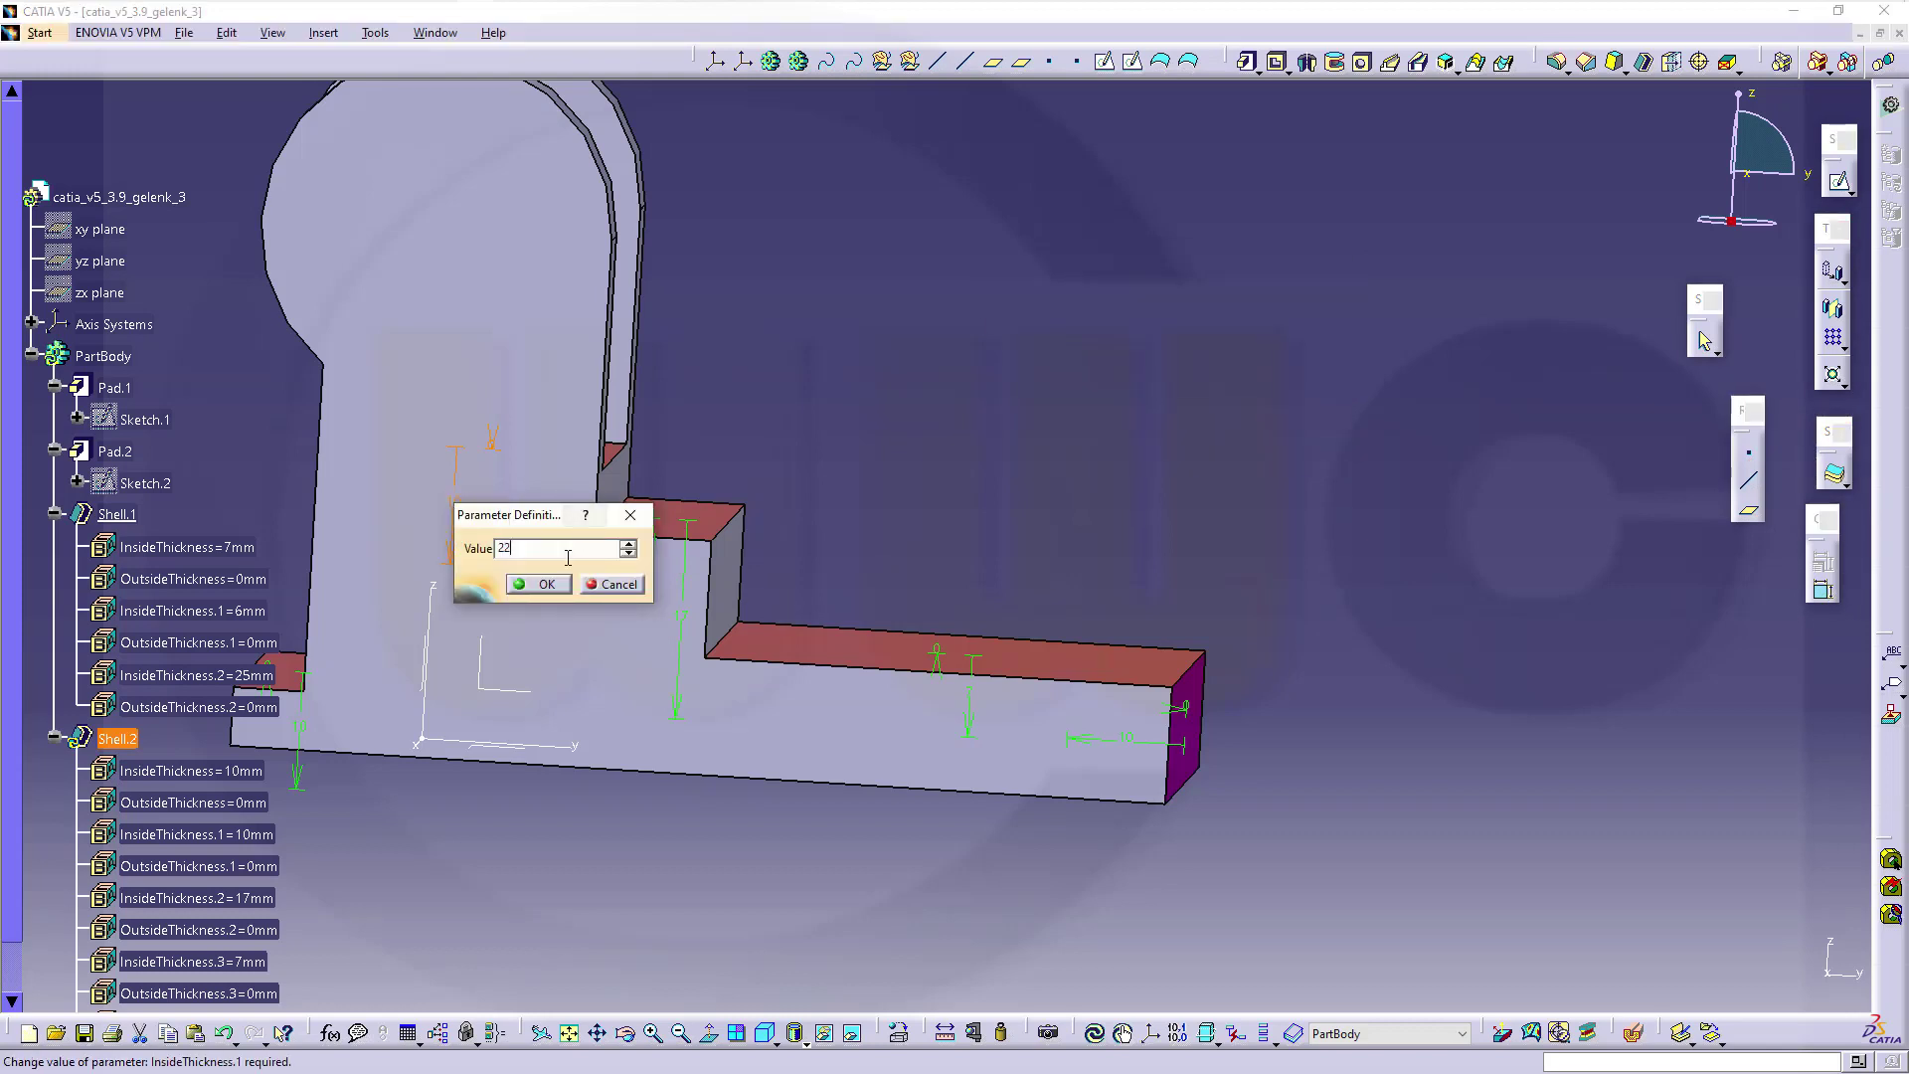
click(549, 587)
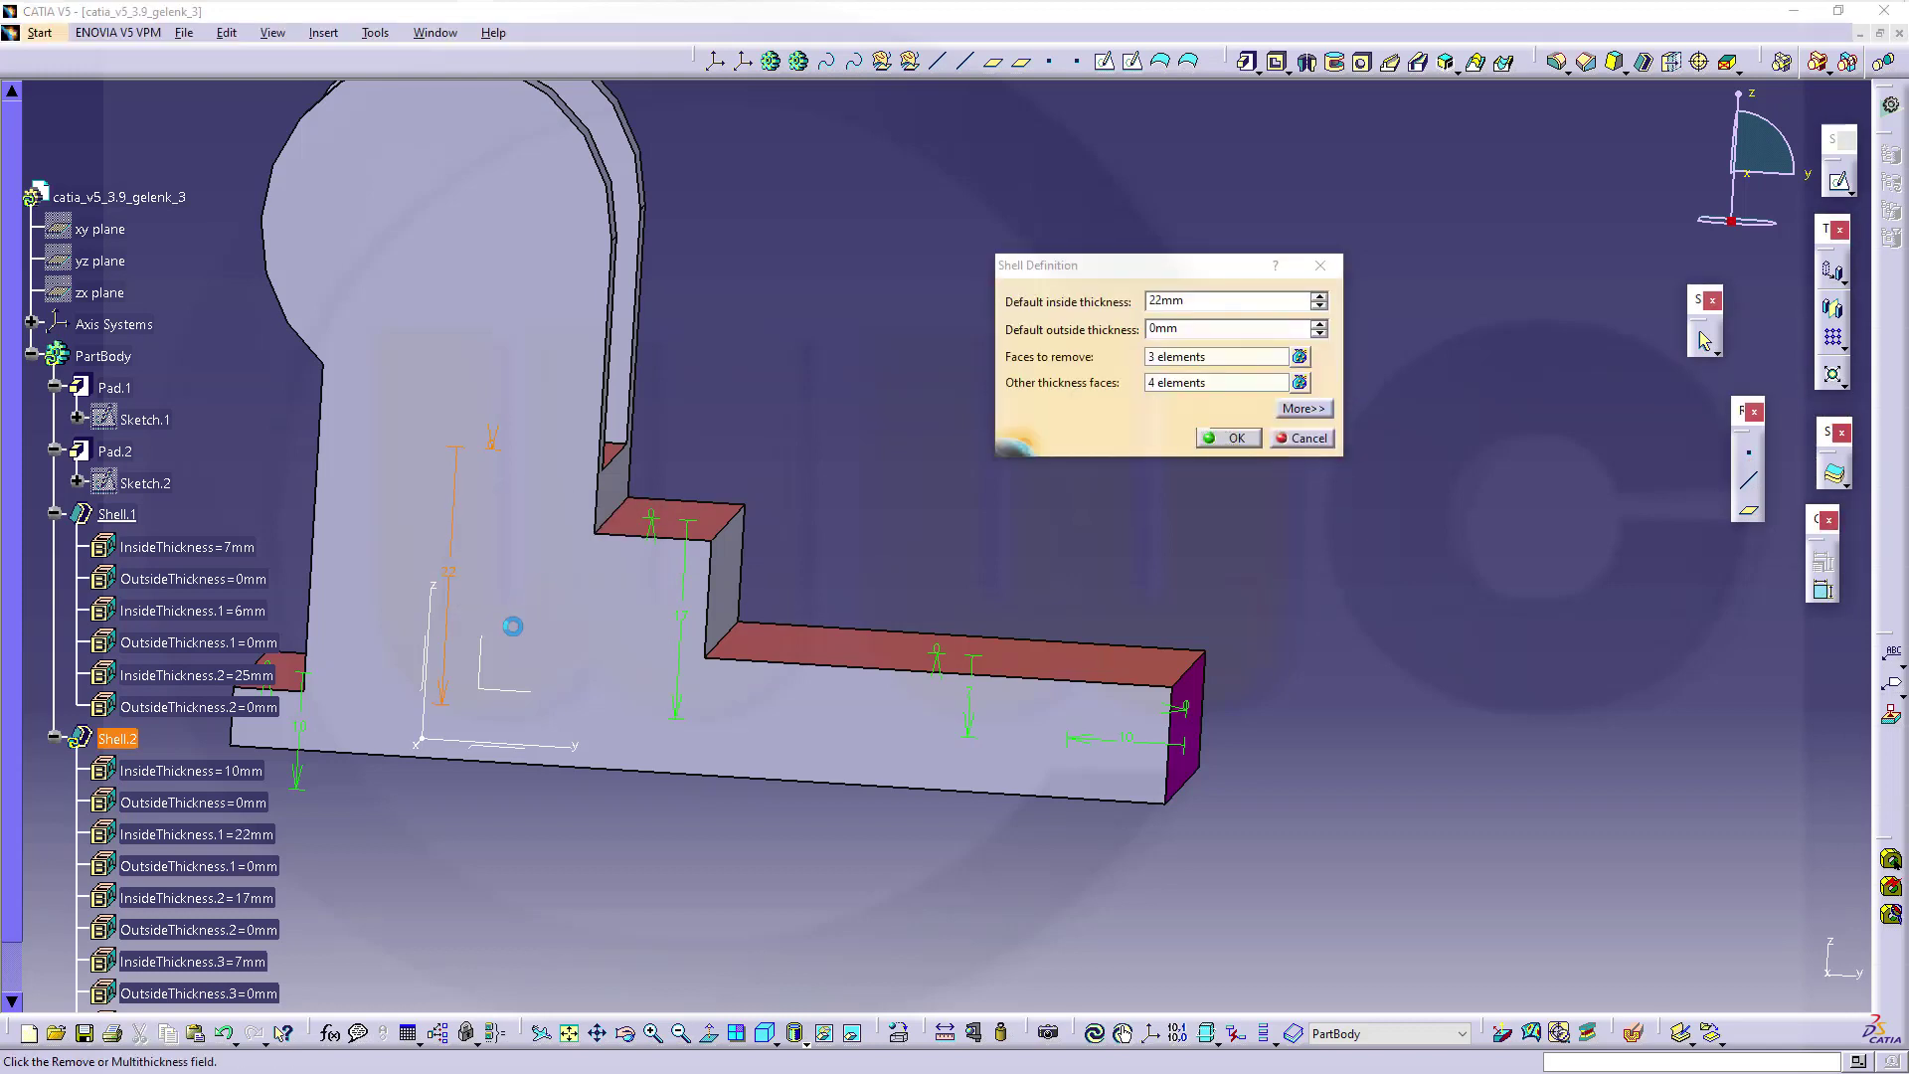
double_click(306, 737)
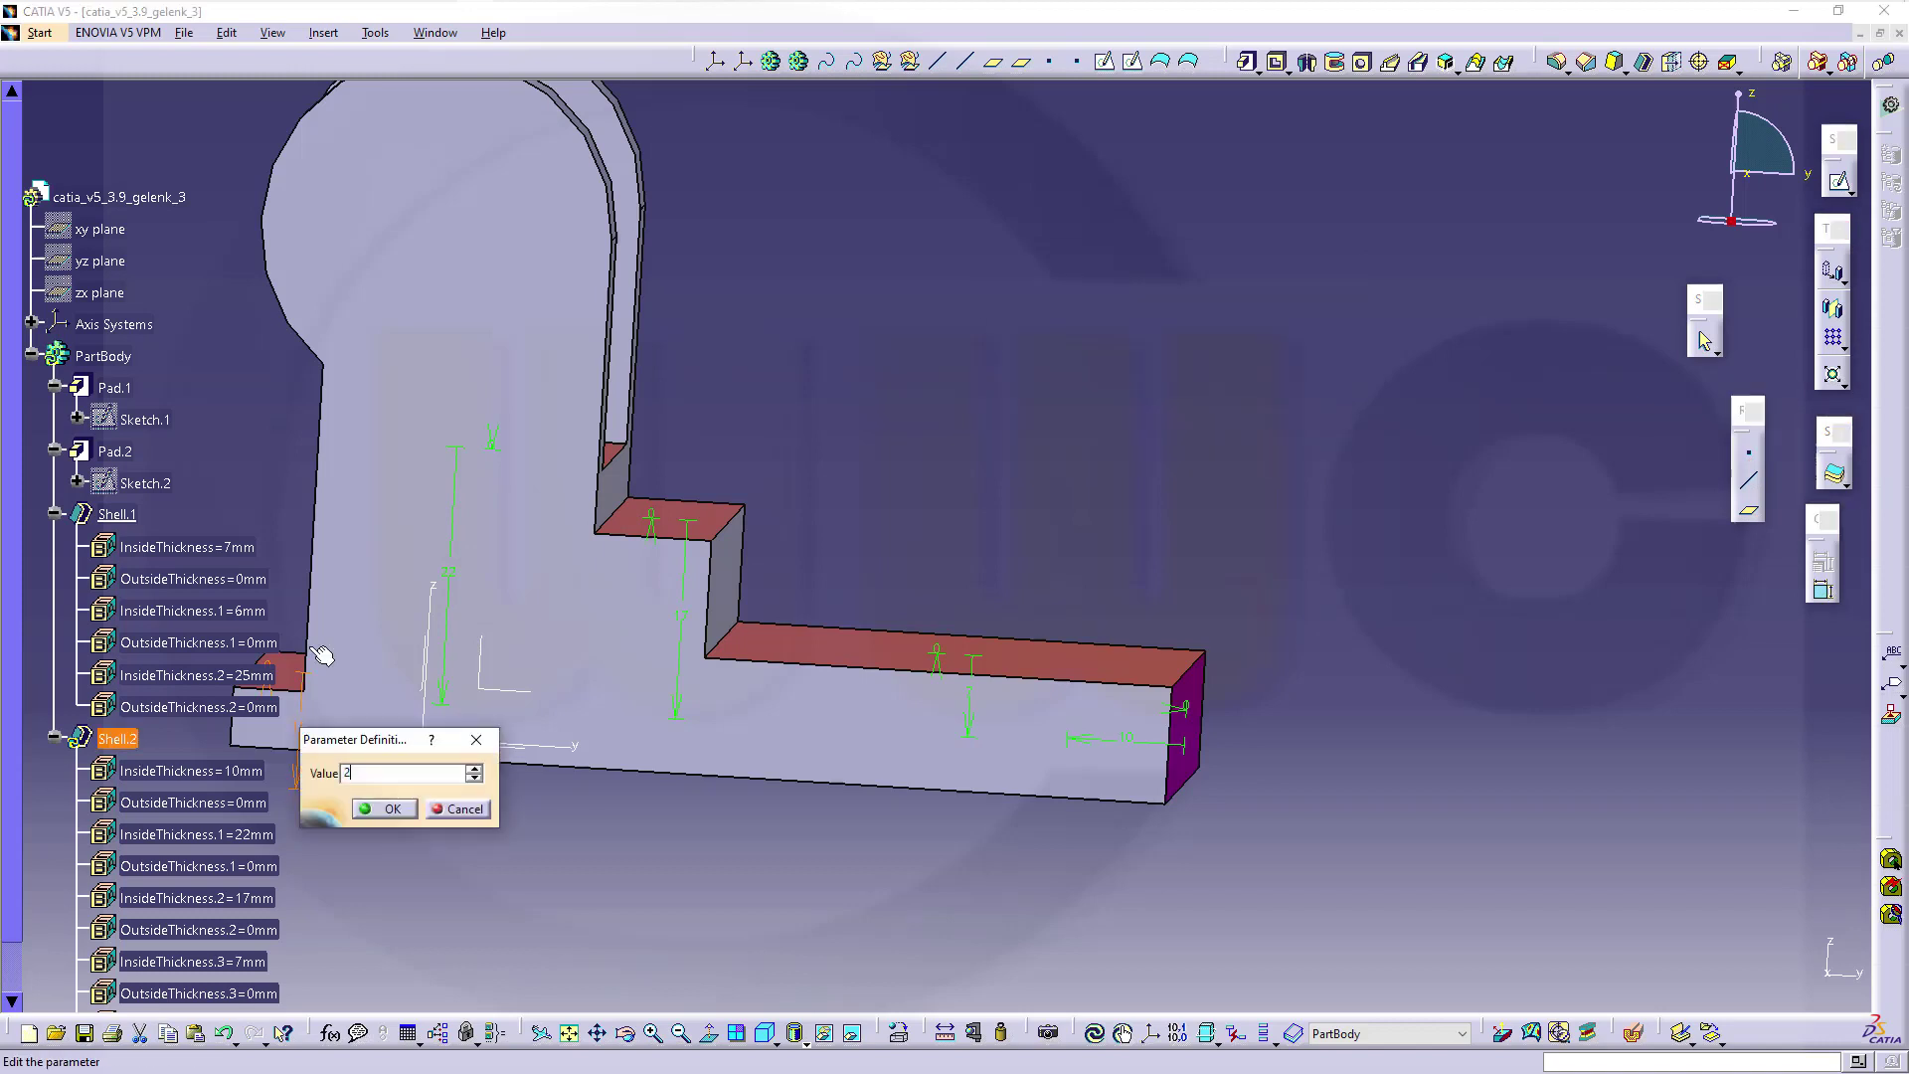
key(Return)
scroll(1205, 470, down, 3)
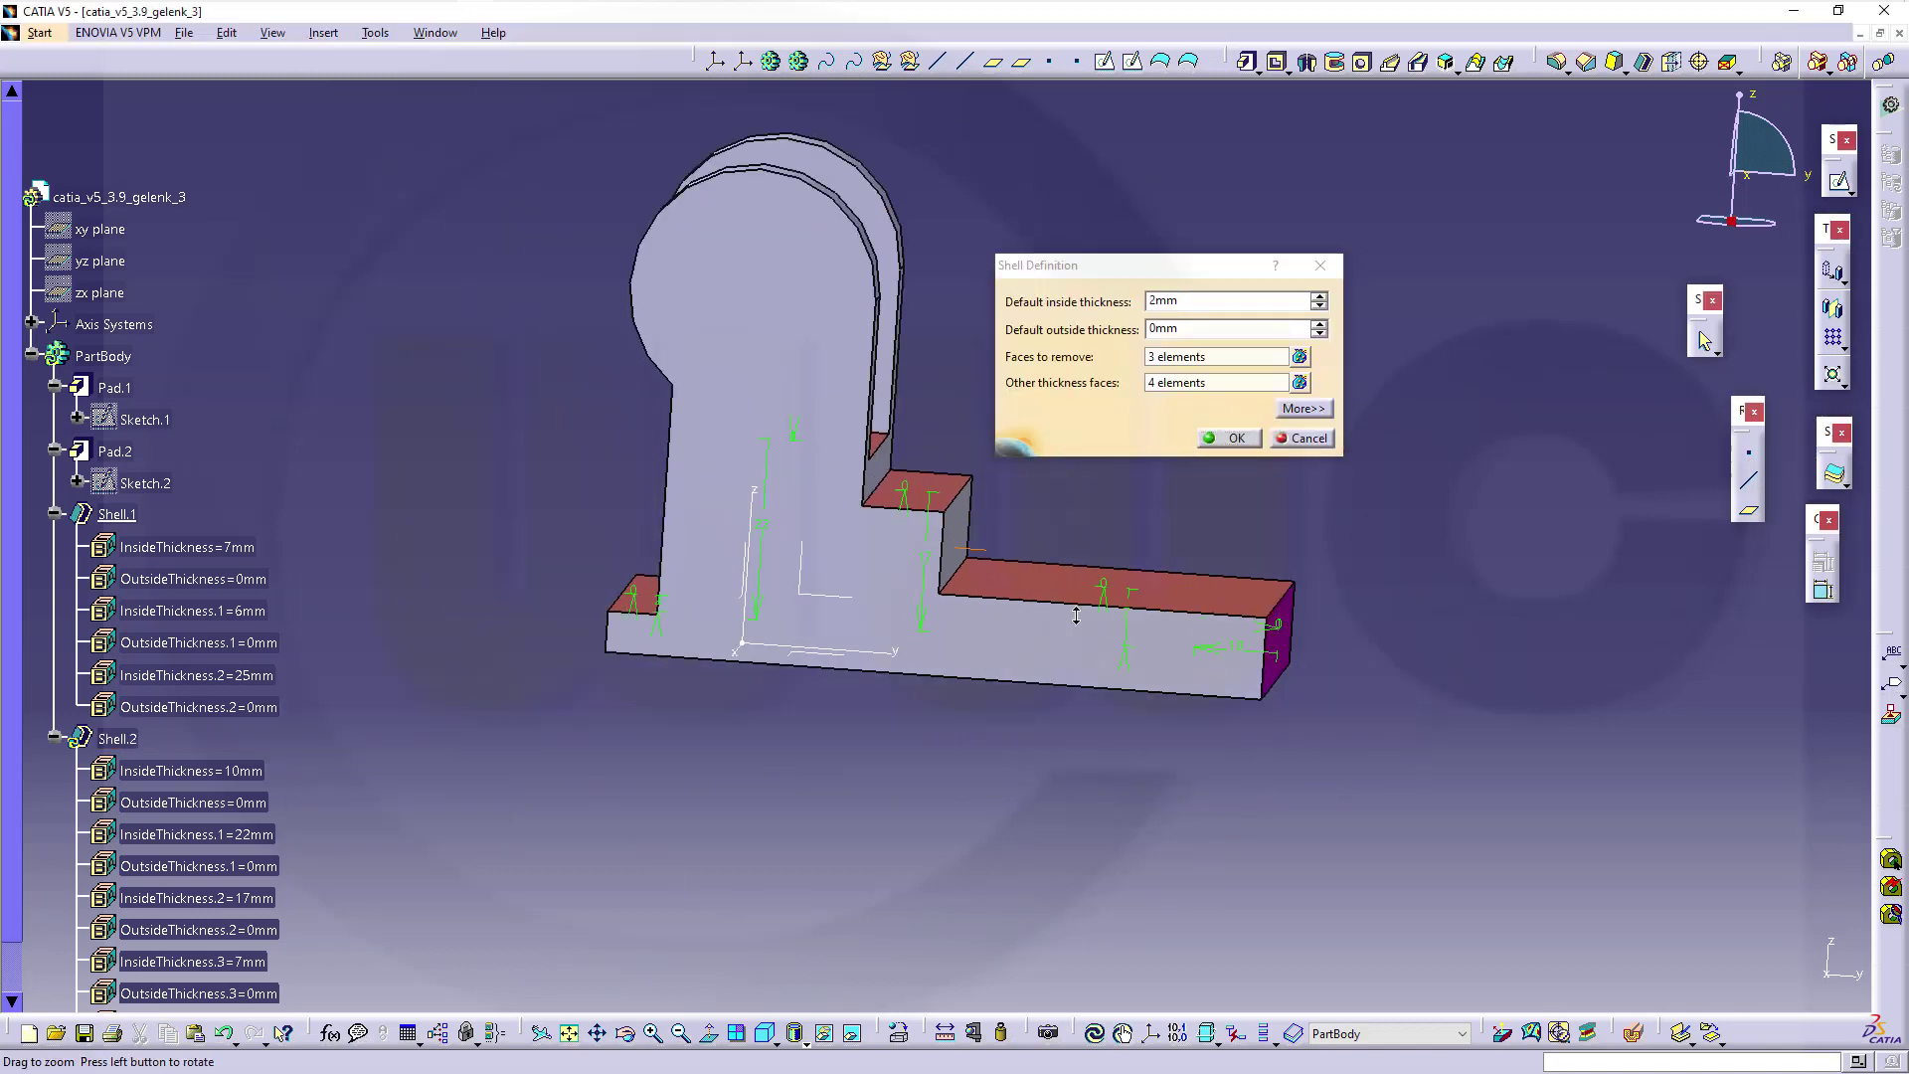
- Apply Shell.2 and orbit the part to inspect the shelled result
click(1233, 439)
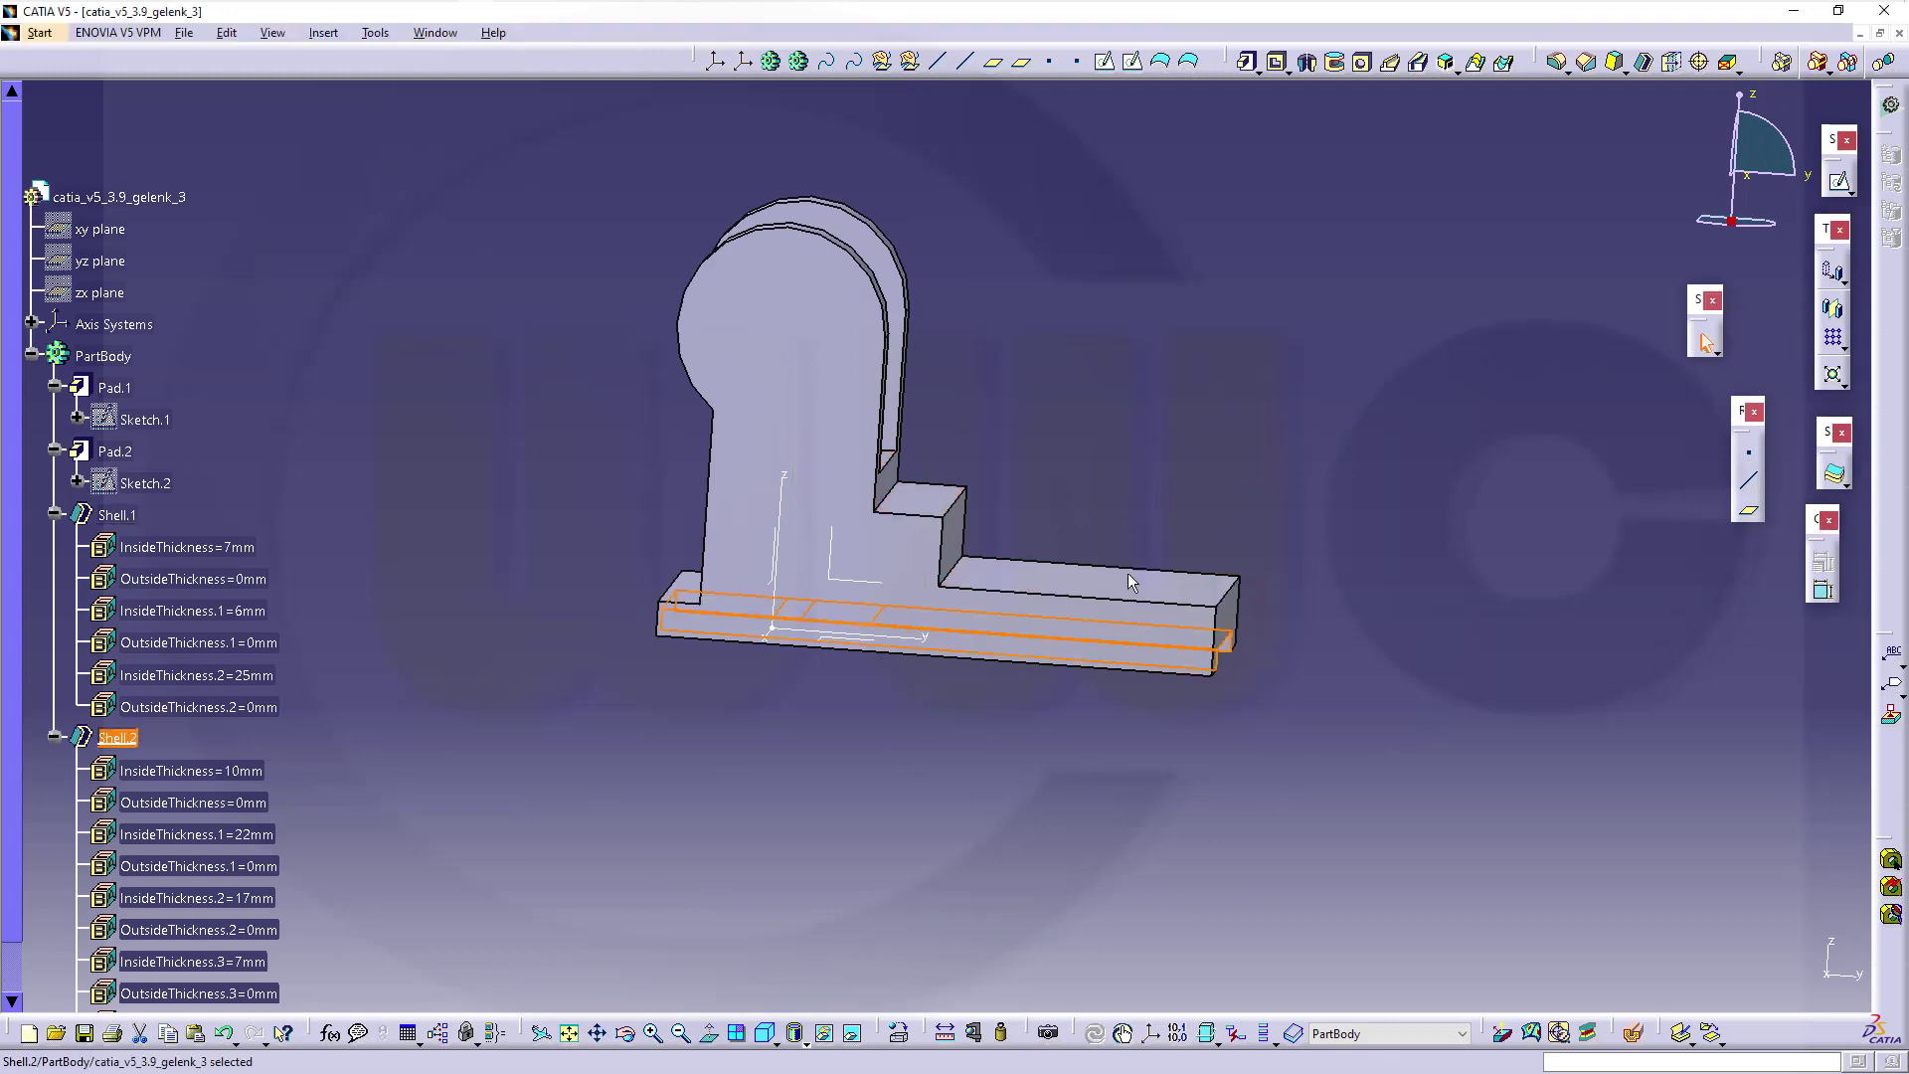
middle_drag(829, 672, 873, 706)
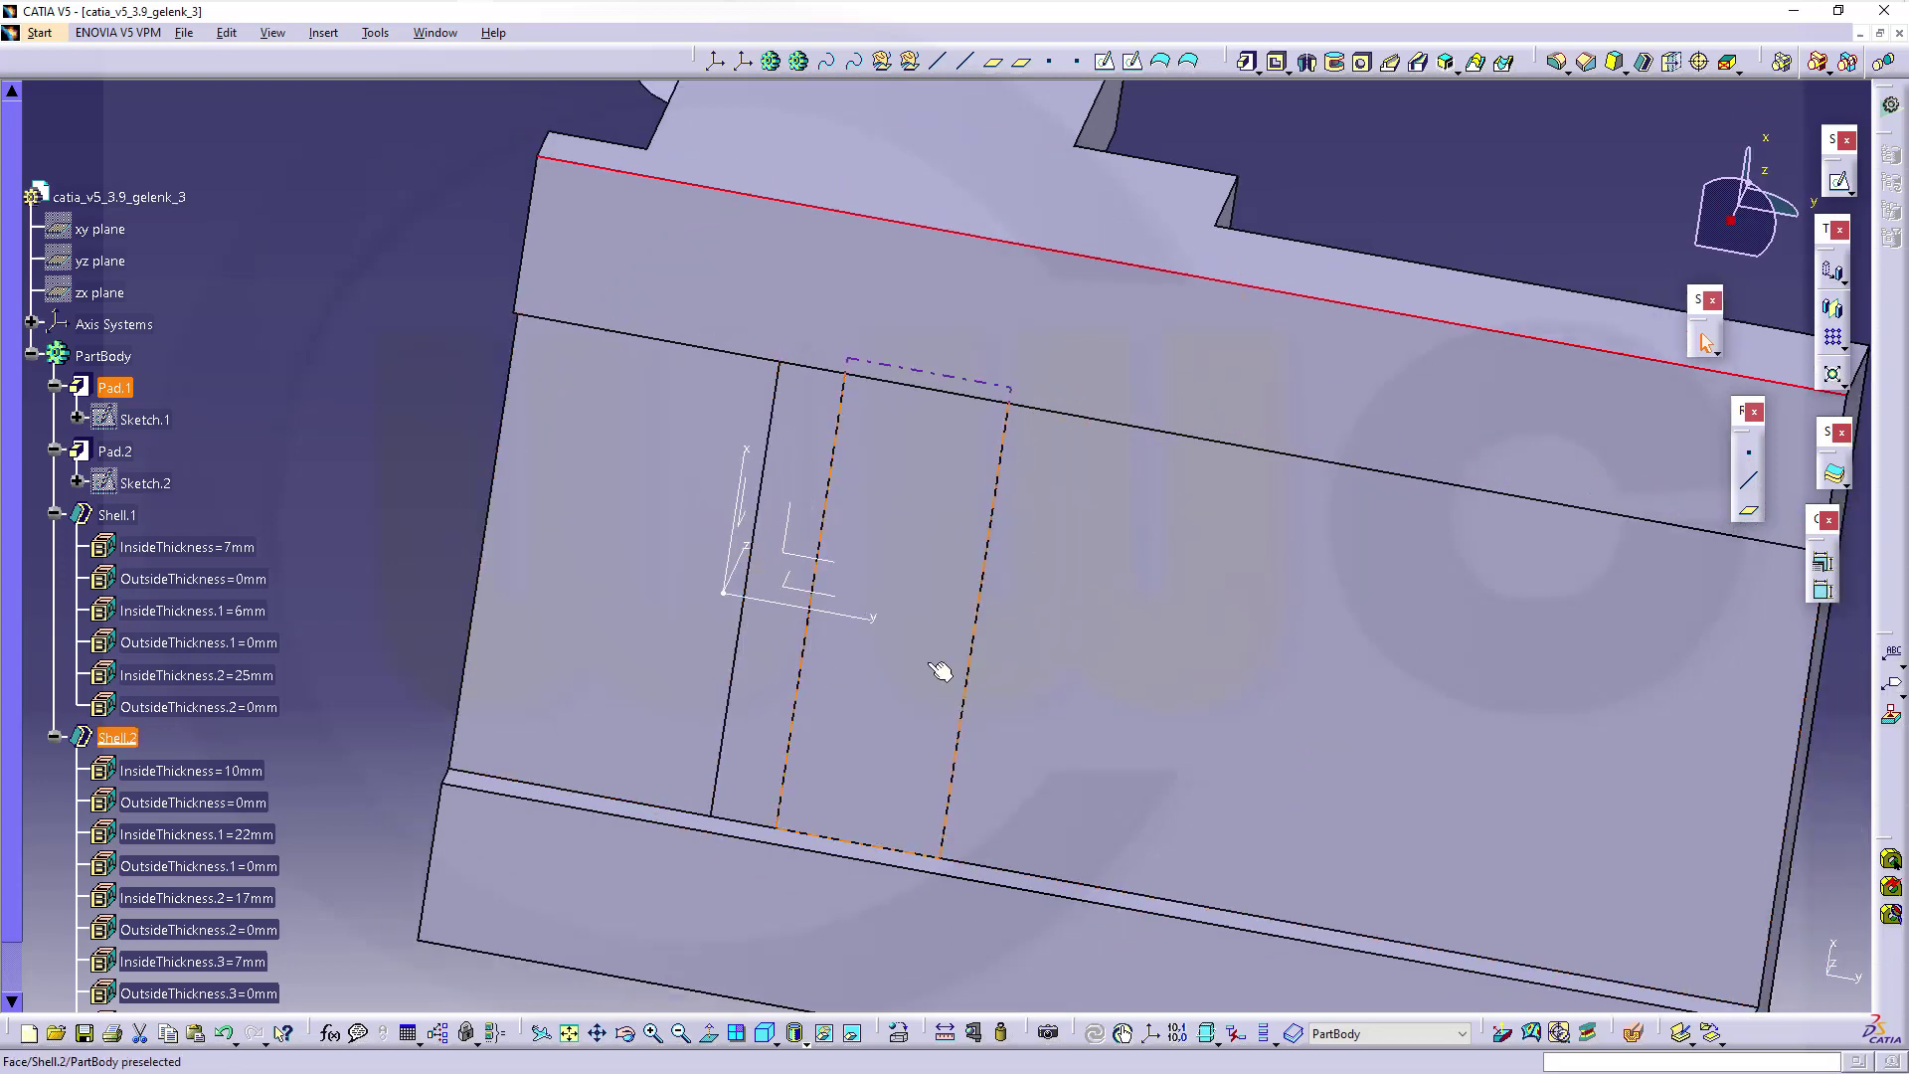
middle_drag(929, 469, 1178, 934)
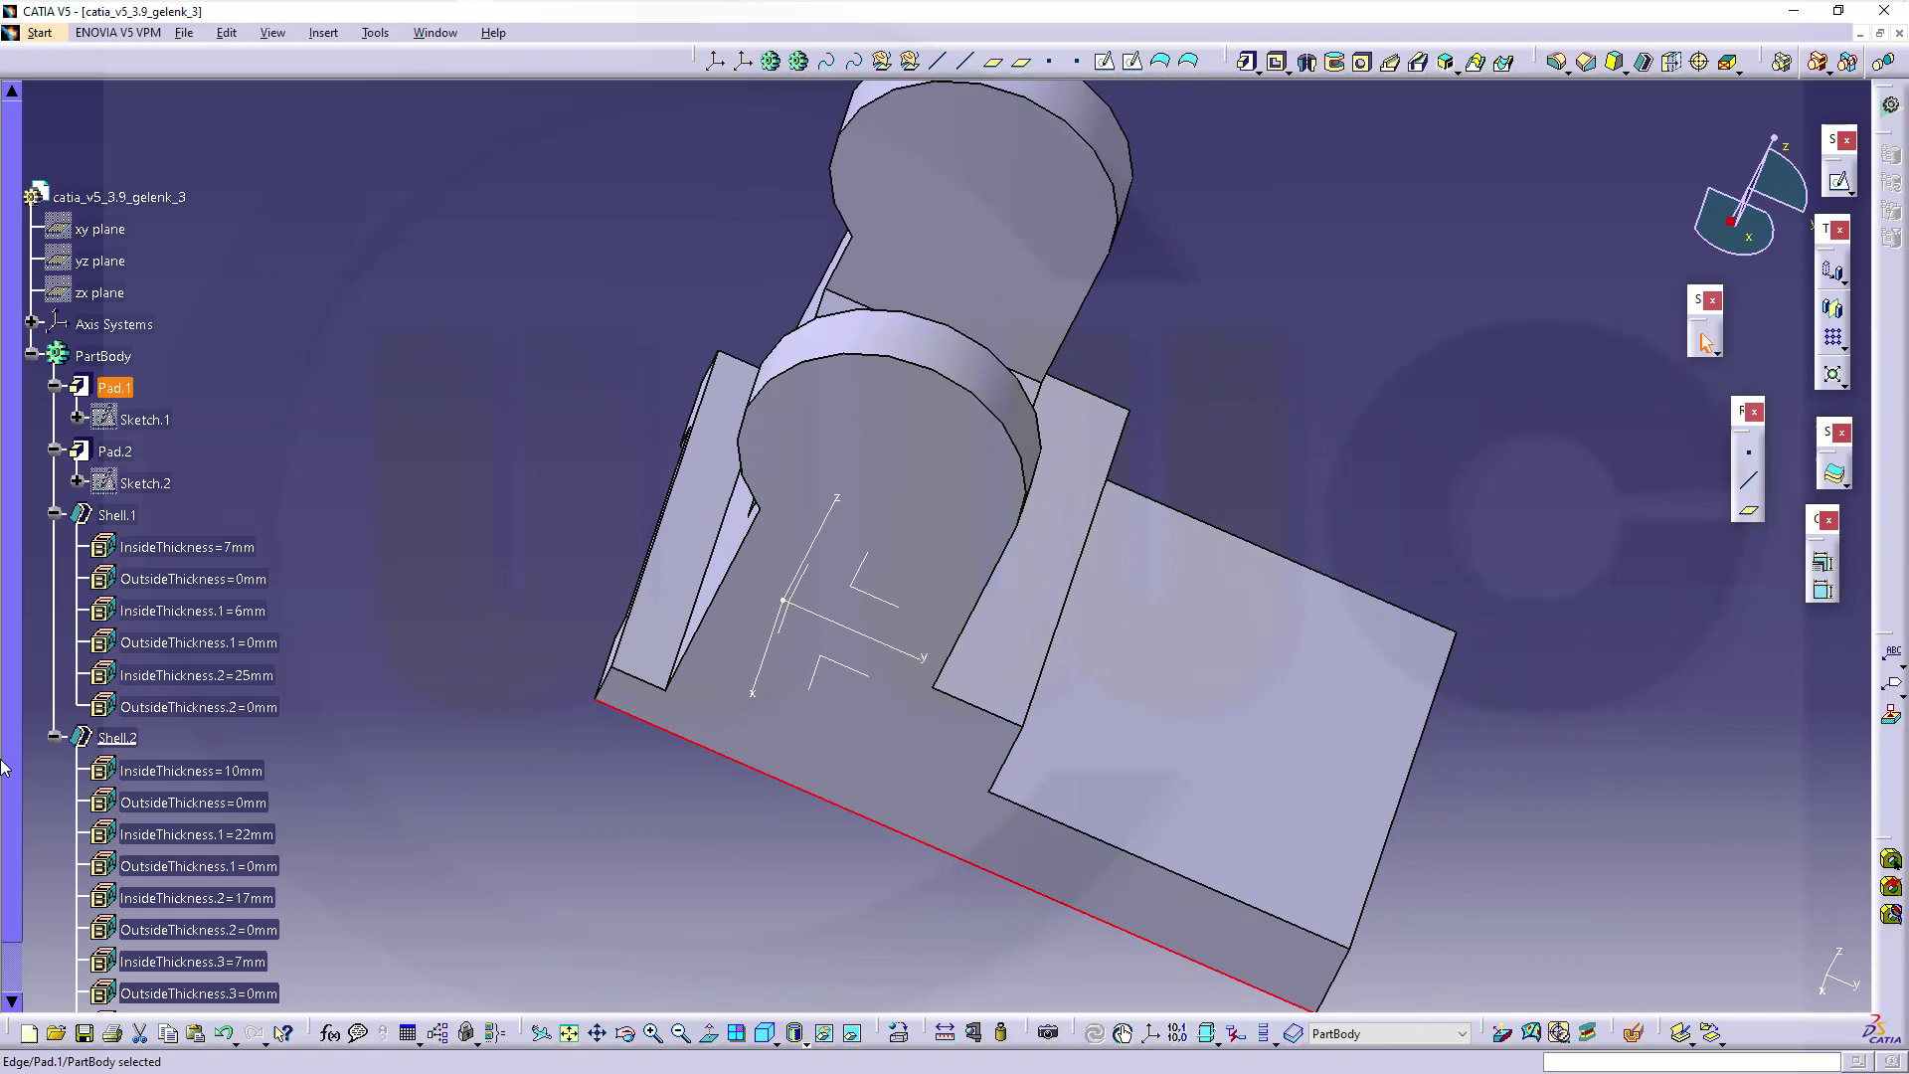
- Collapse the Shell.2, Shell.1 and Pad.2 branches in the specification tree
click(54, 741)
click(34, 515)
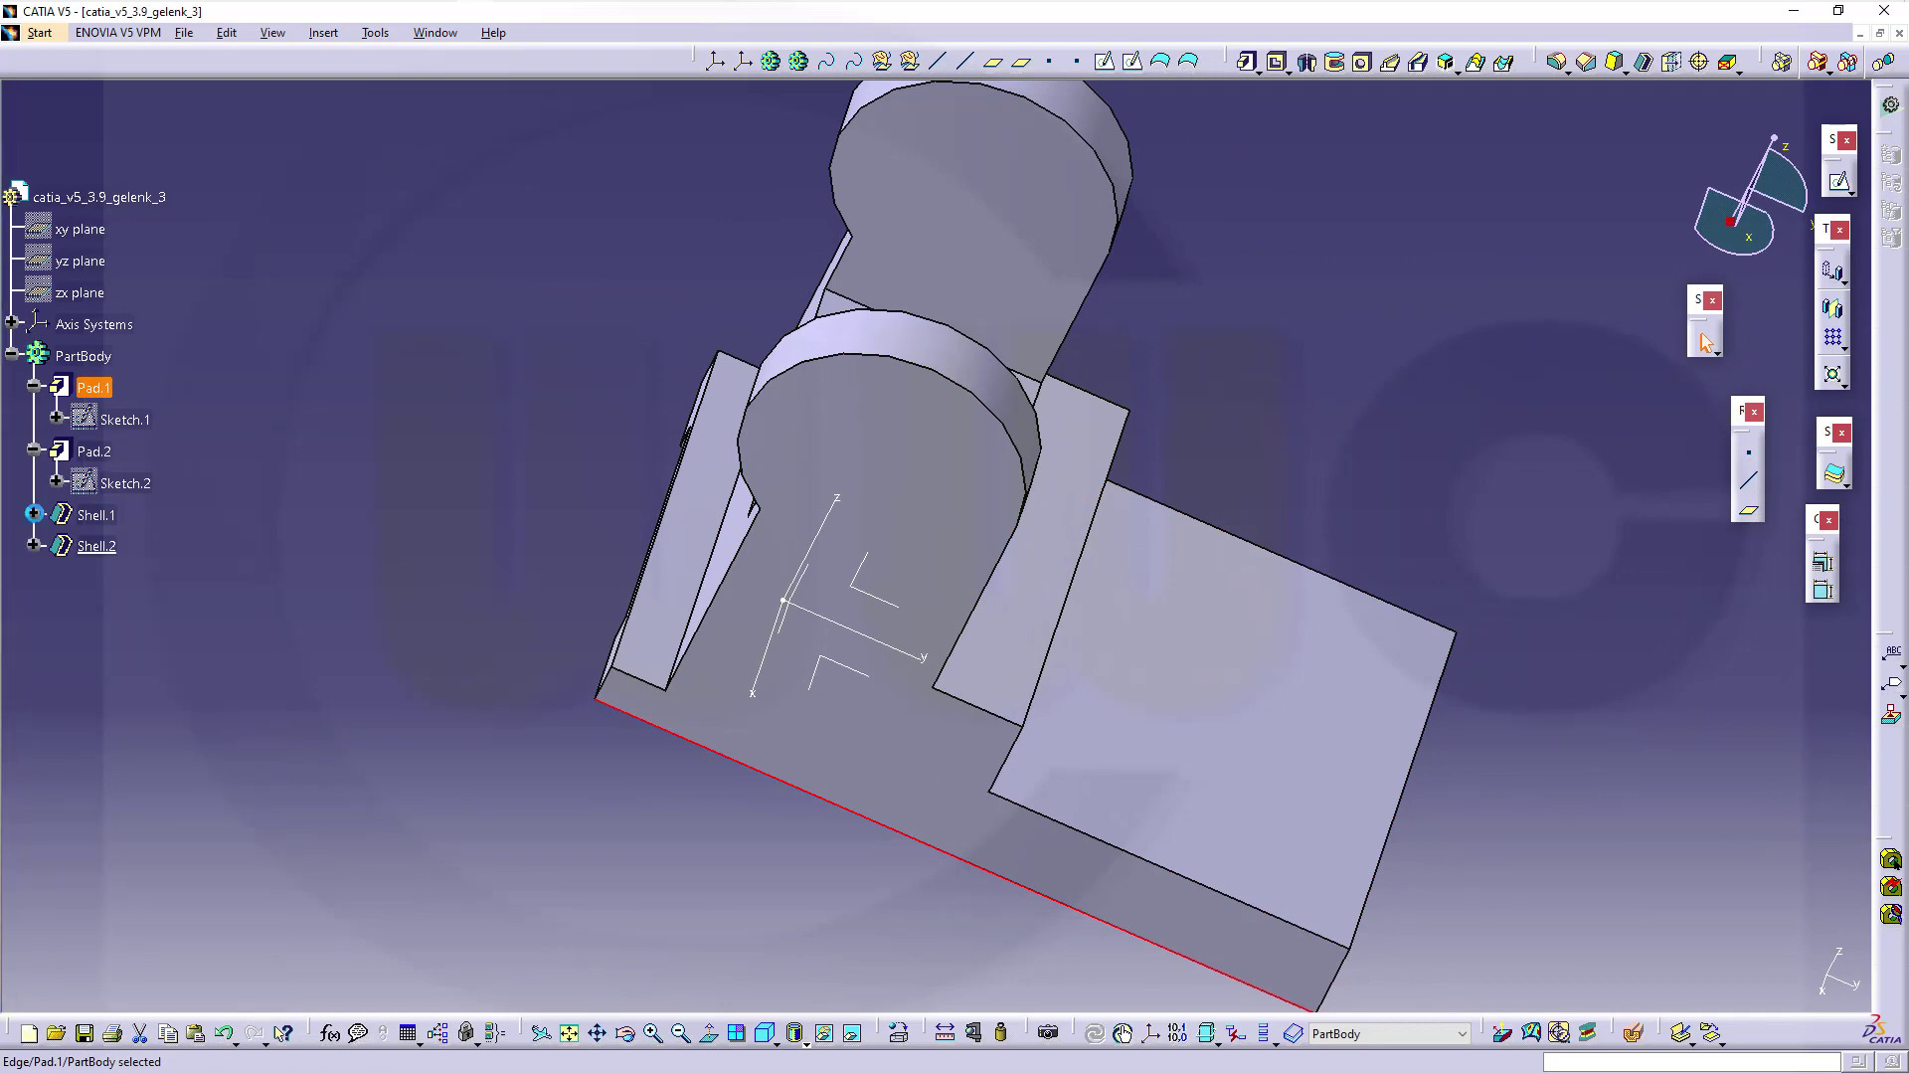
click(36, 451)
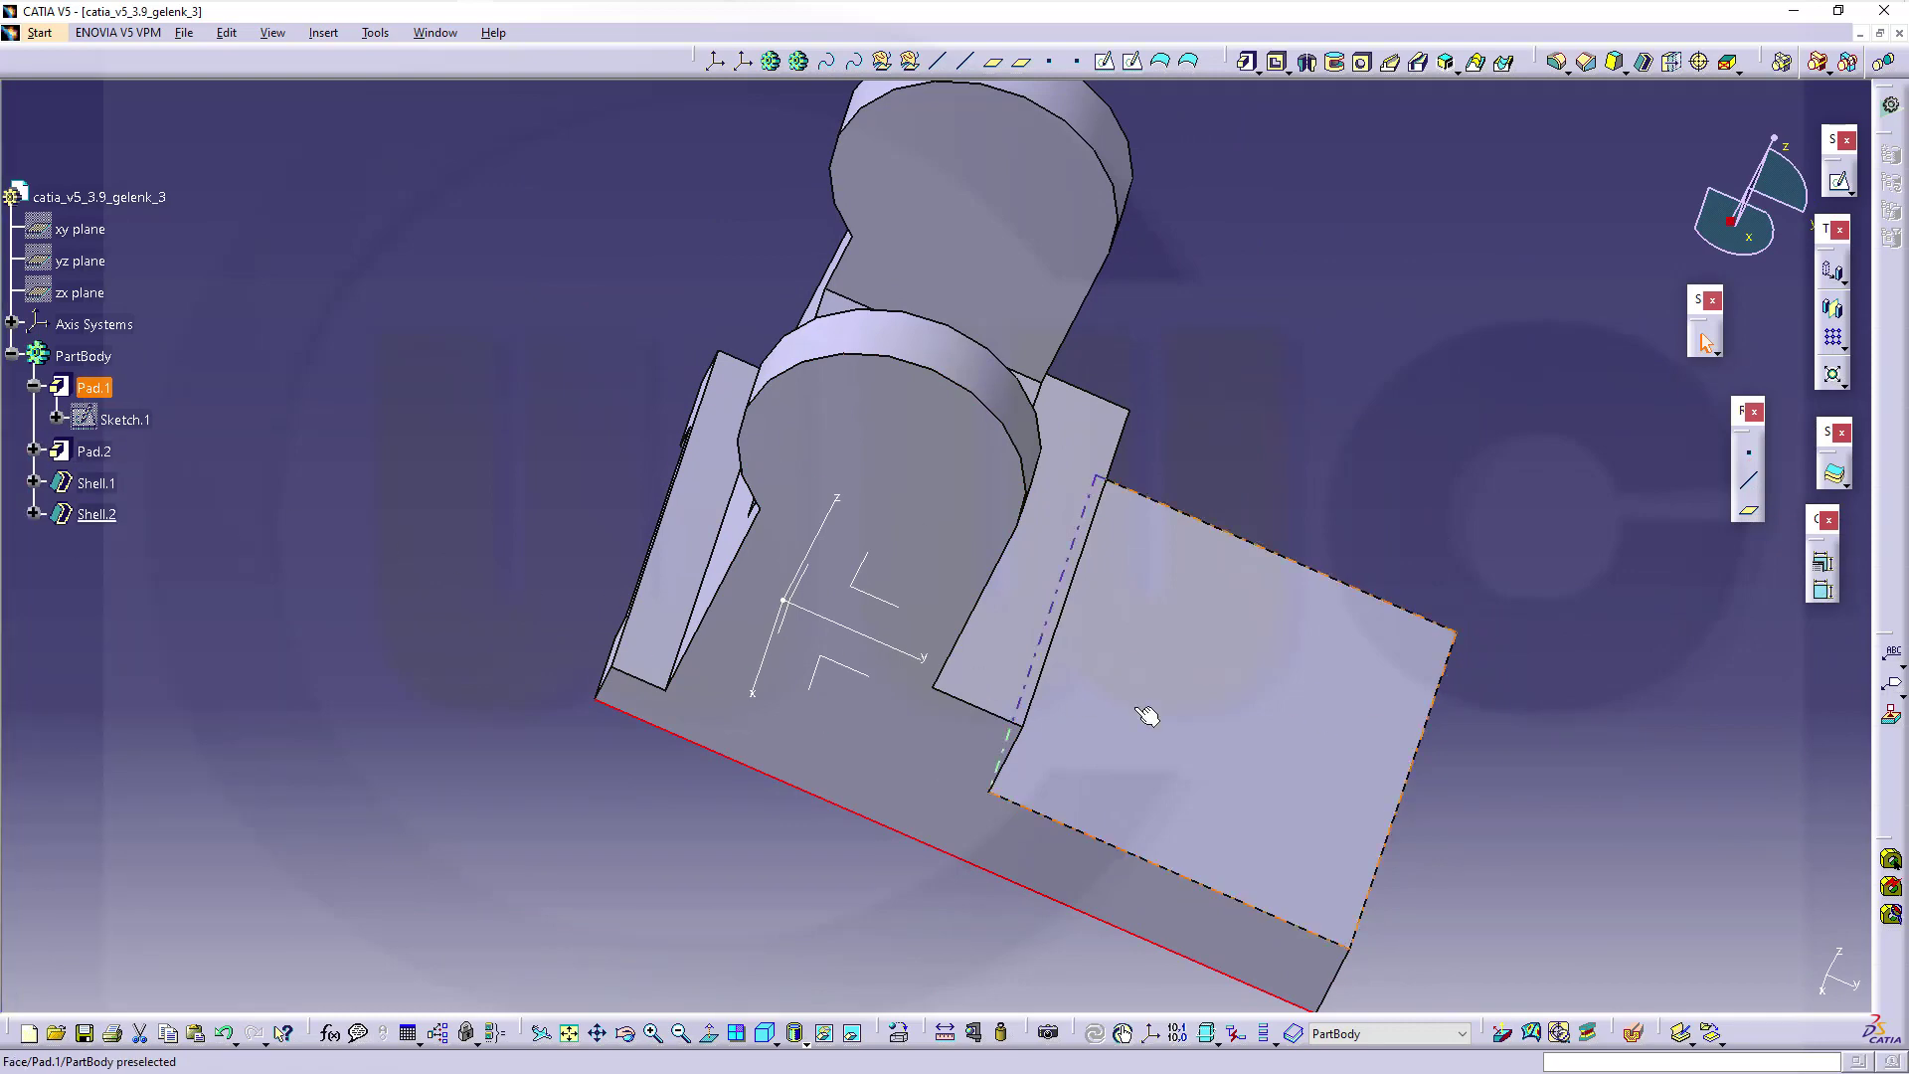
mouse_move(1150, 717)
middle_down()
mouse_move(1100, 647)
mouse_move(1114, 587)
middle_up()
click(1405, 453)
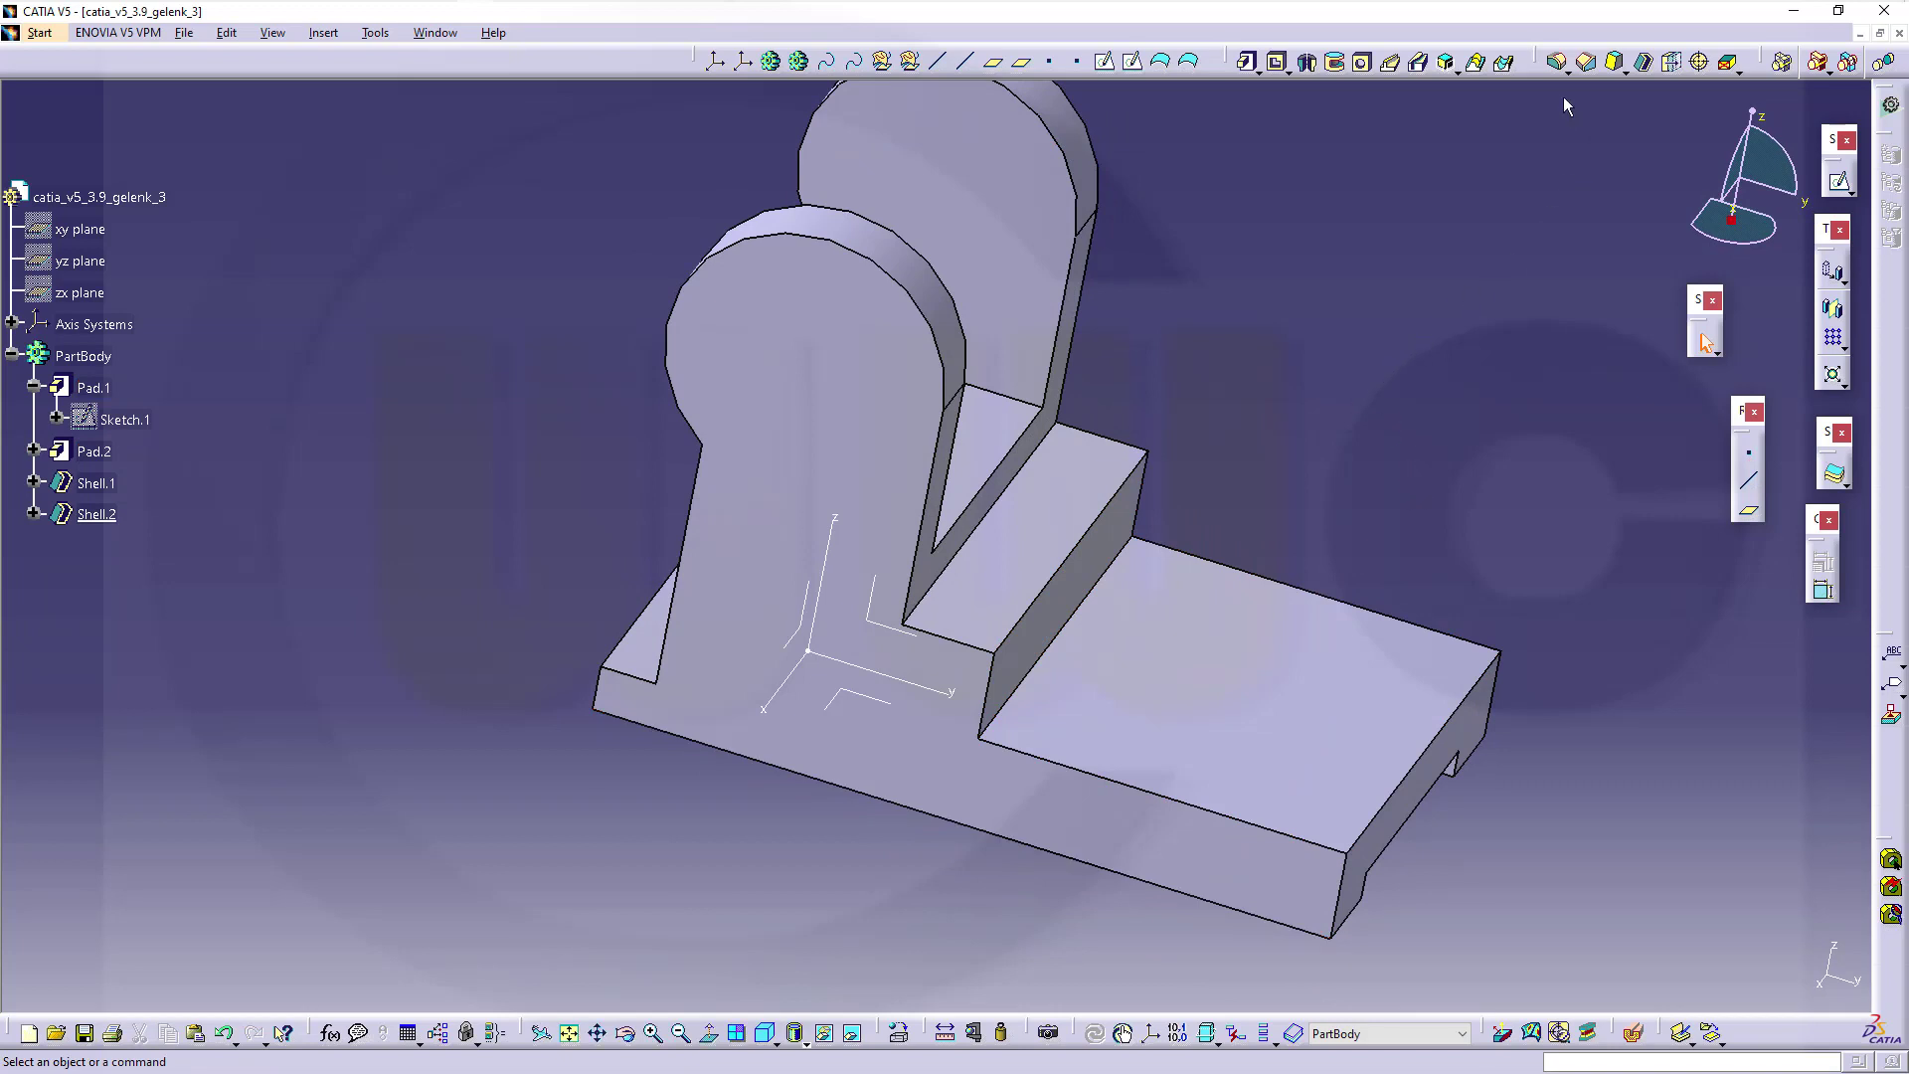
- Round the base plate's free end with a tritangent fillet between its side faces, removing the end face
click(1568, 72)
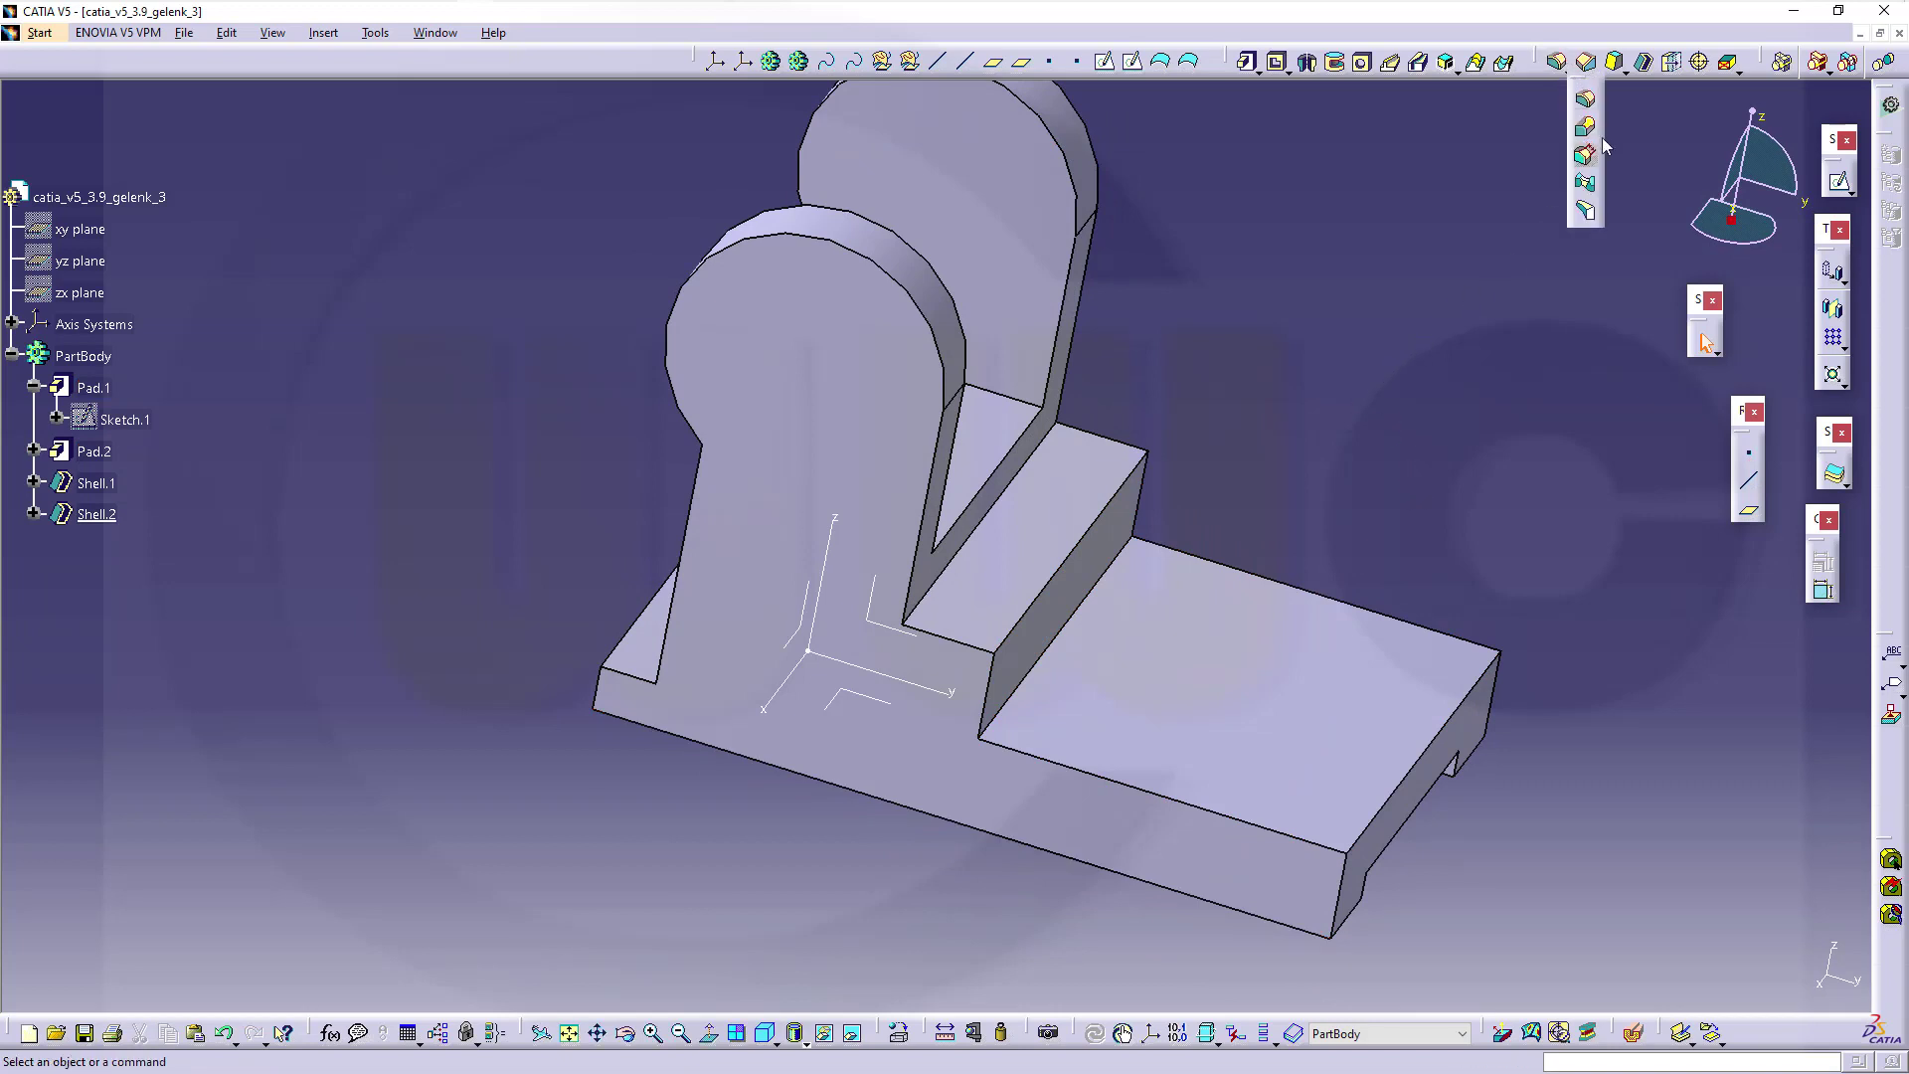
click(1585, 209)
middle_drag(1559, 333, 1378, 425)
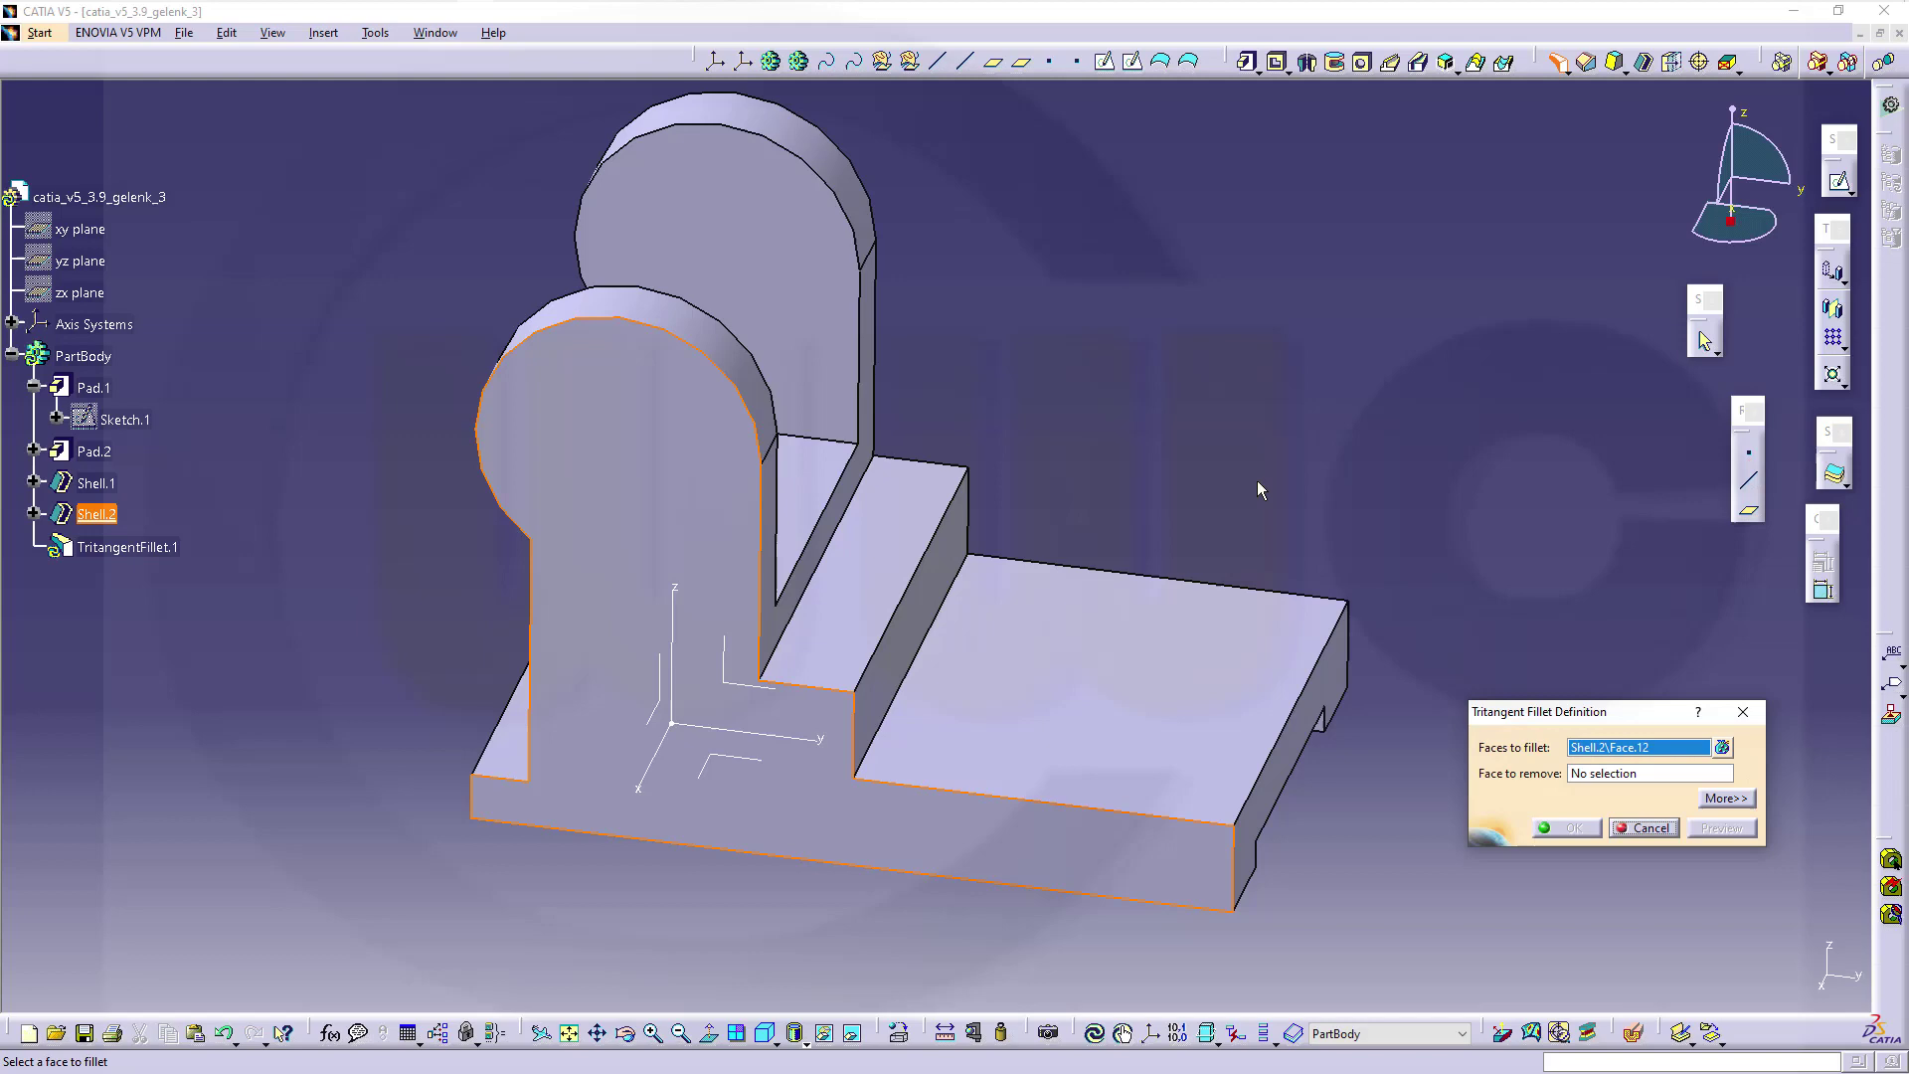
middle_drag(1257, 481, 1053, 546)
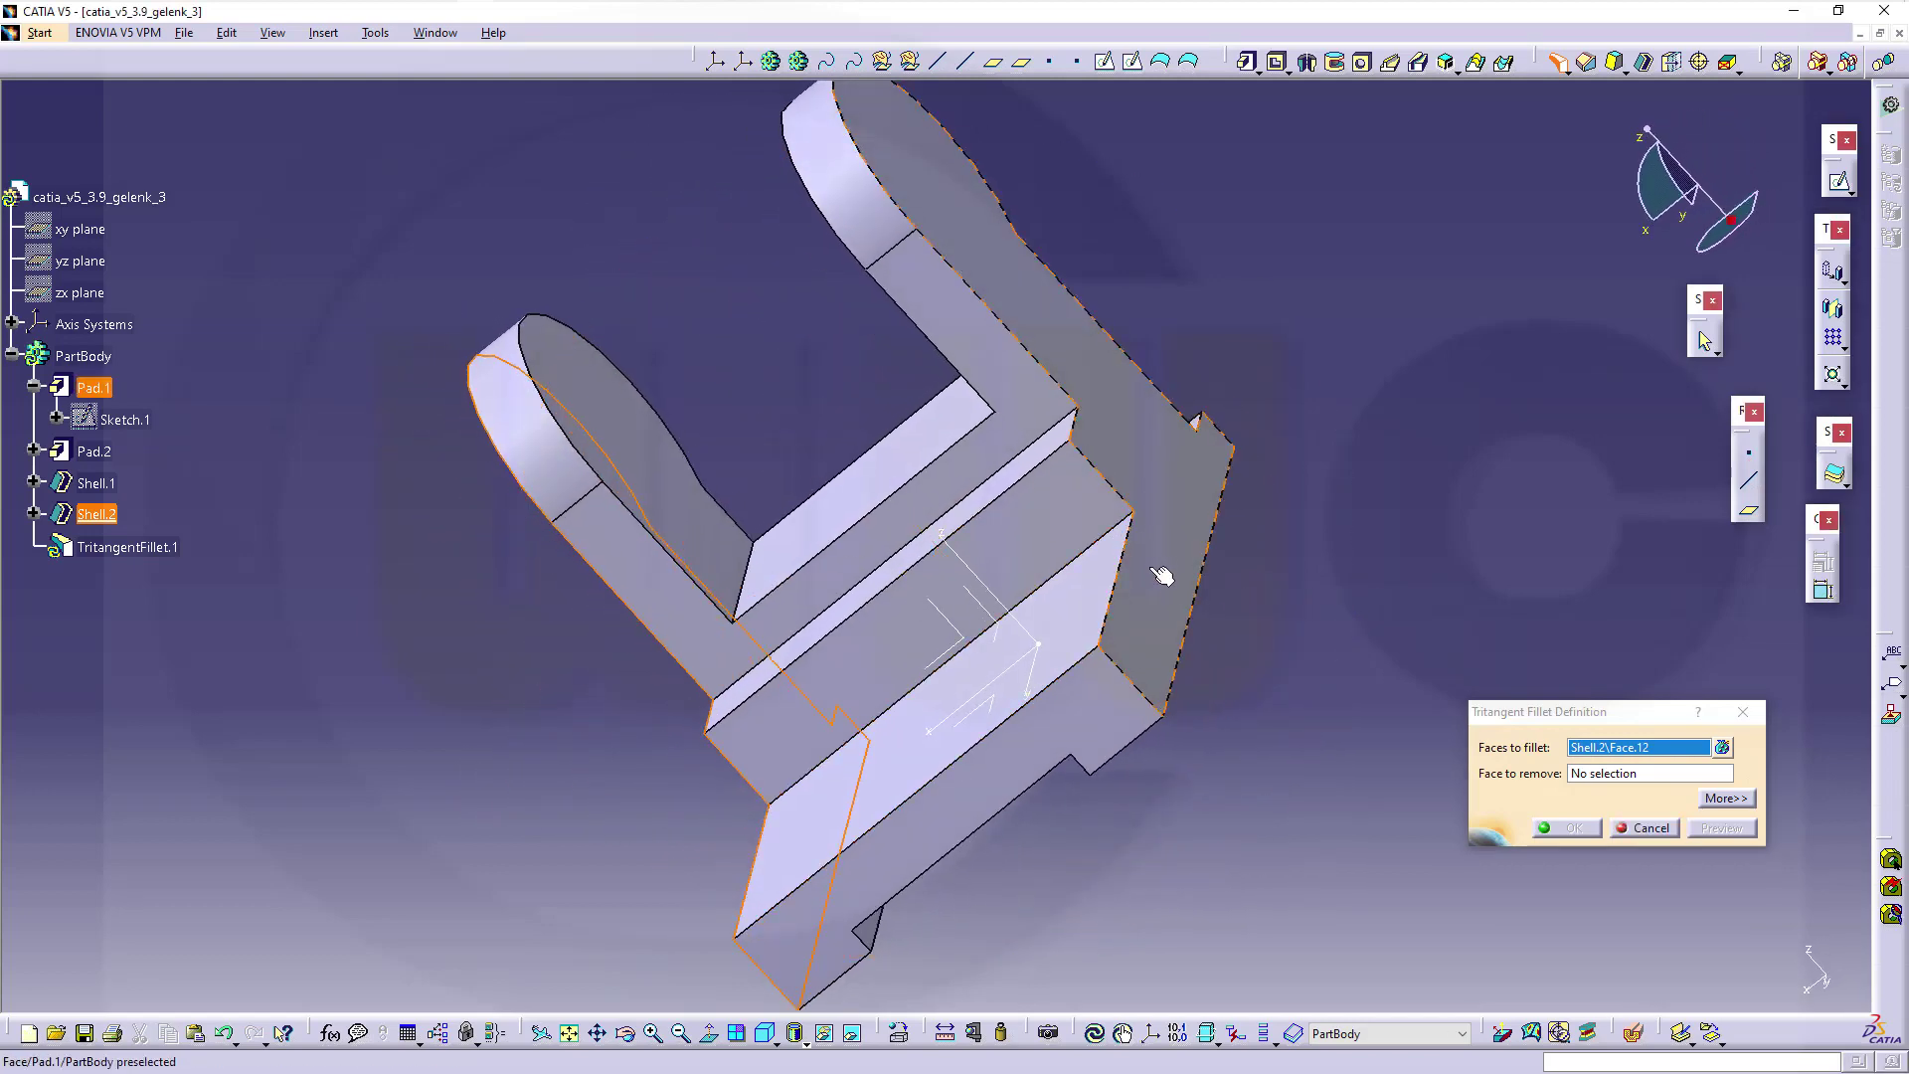
click(1164, 579)
click(1076, 746)
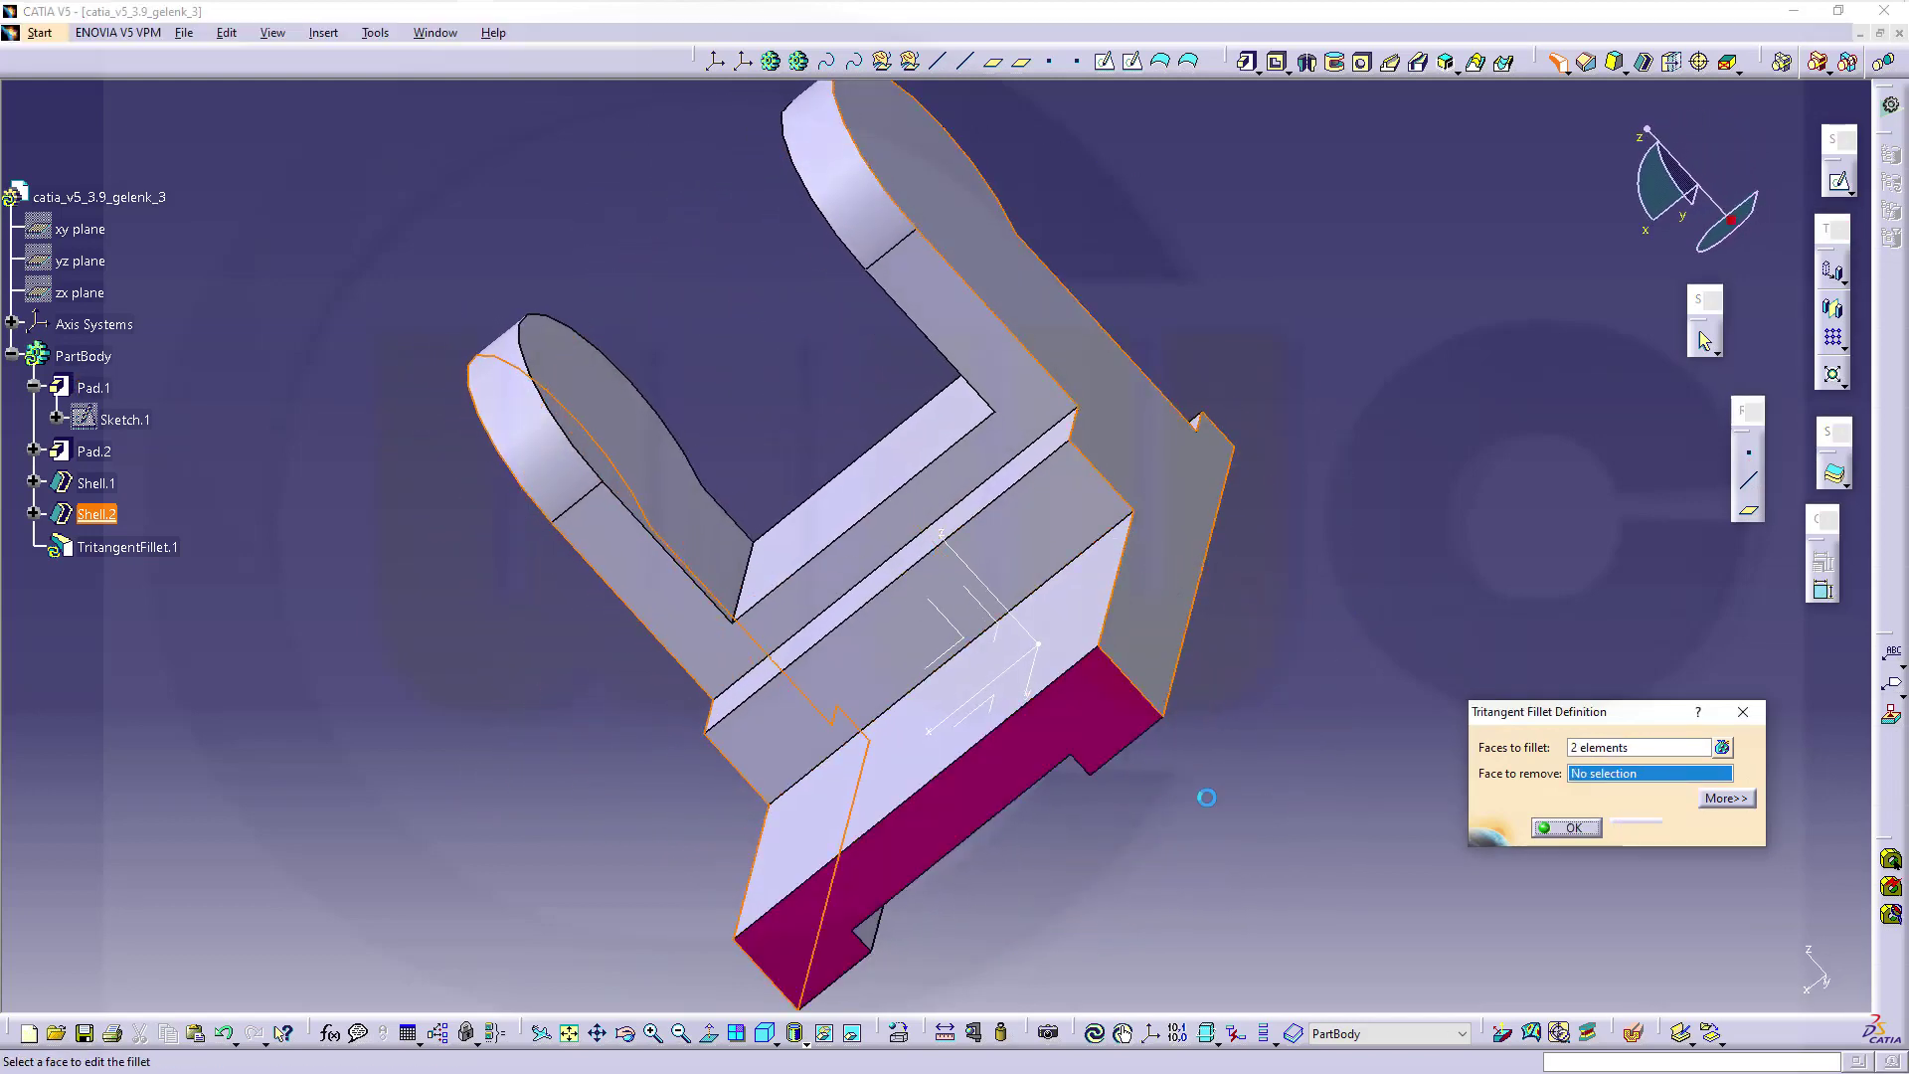
click(1571, 828)
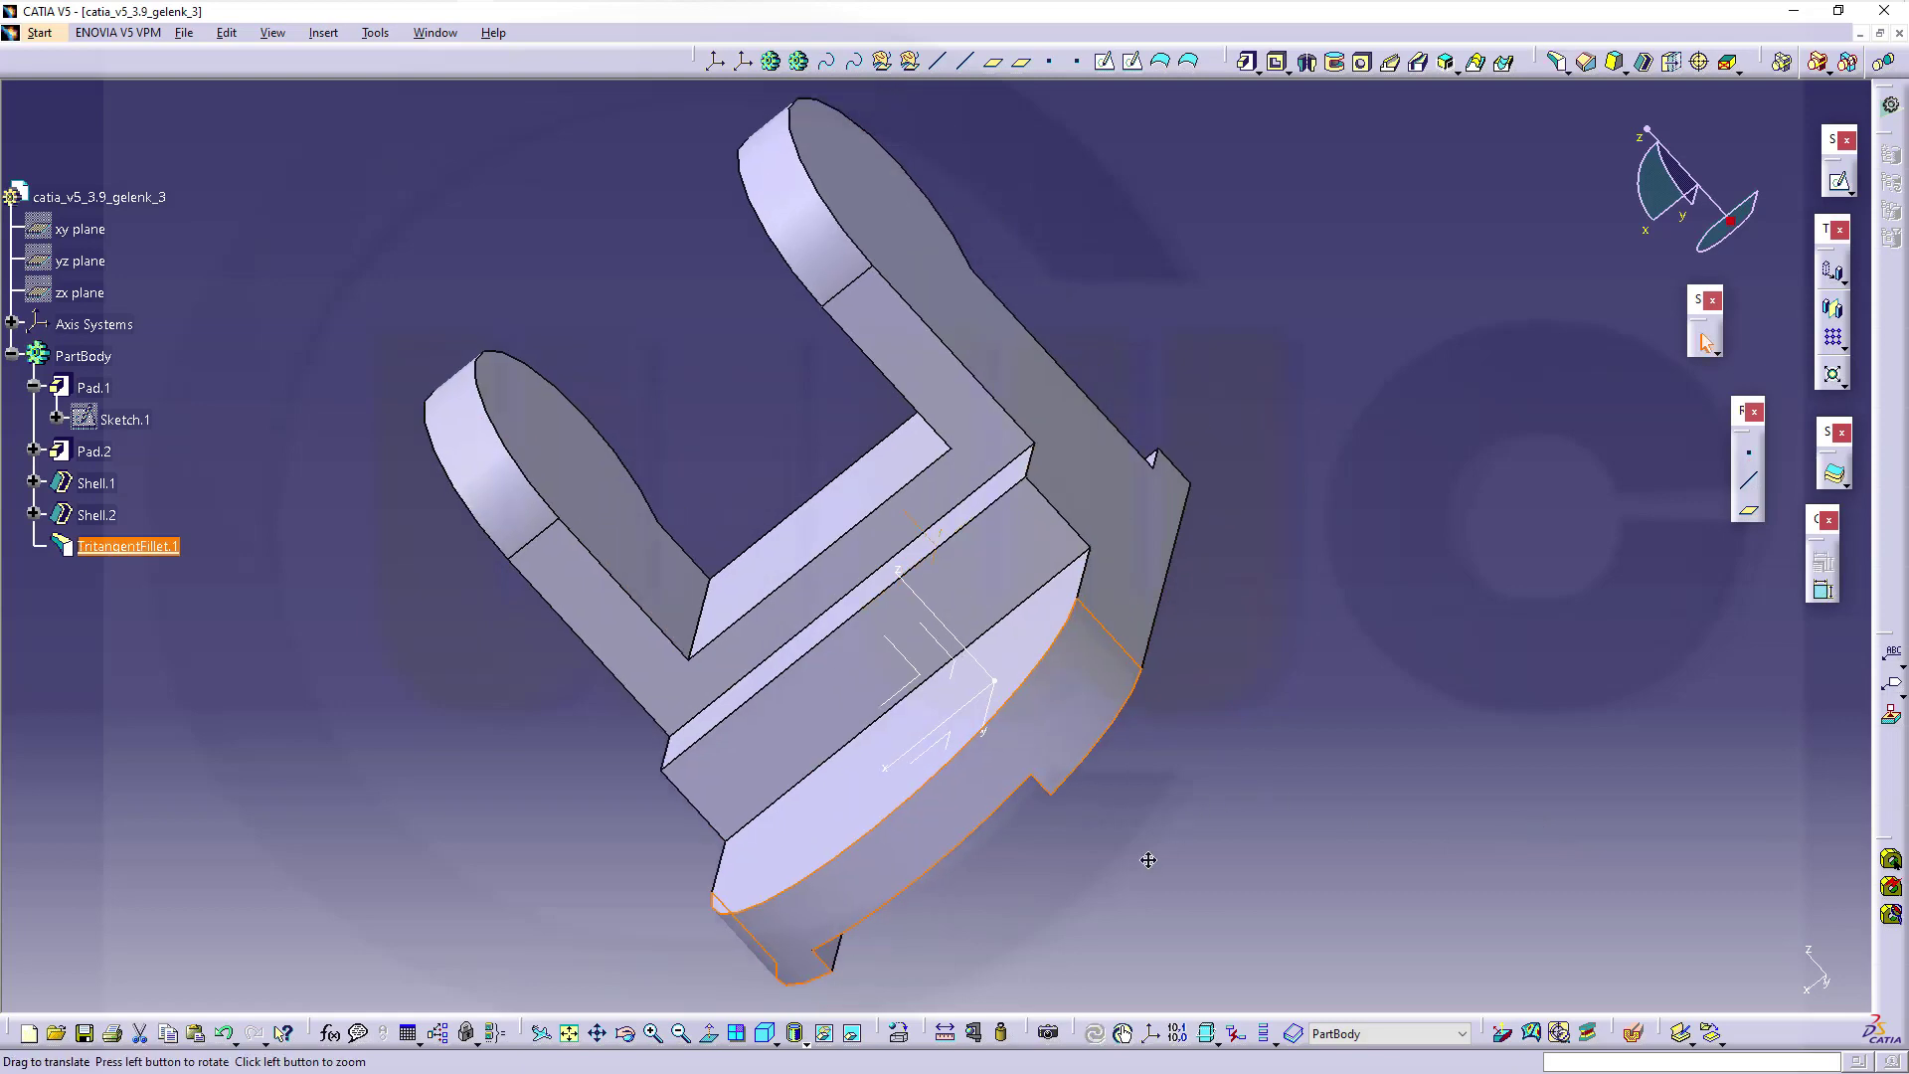
middle_drag(1149, 860, 1196, 385)
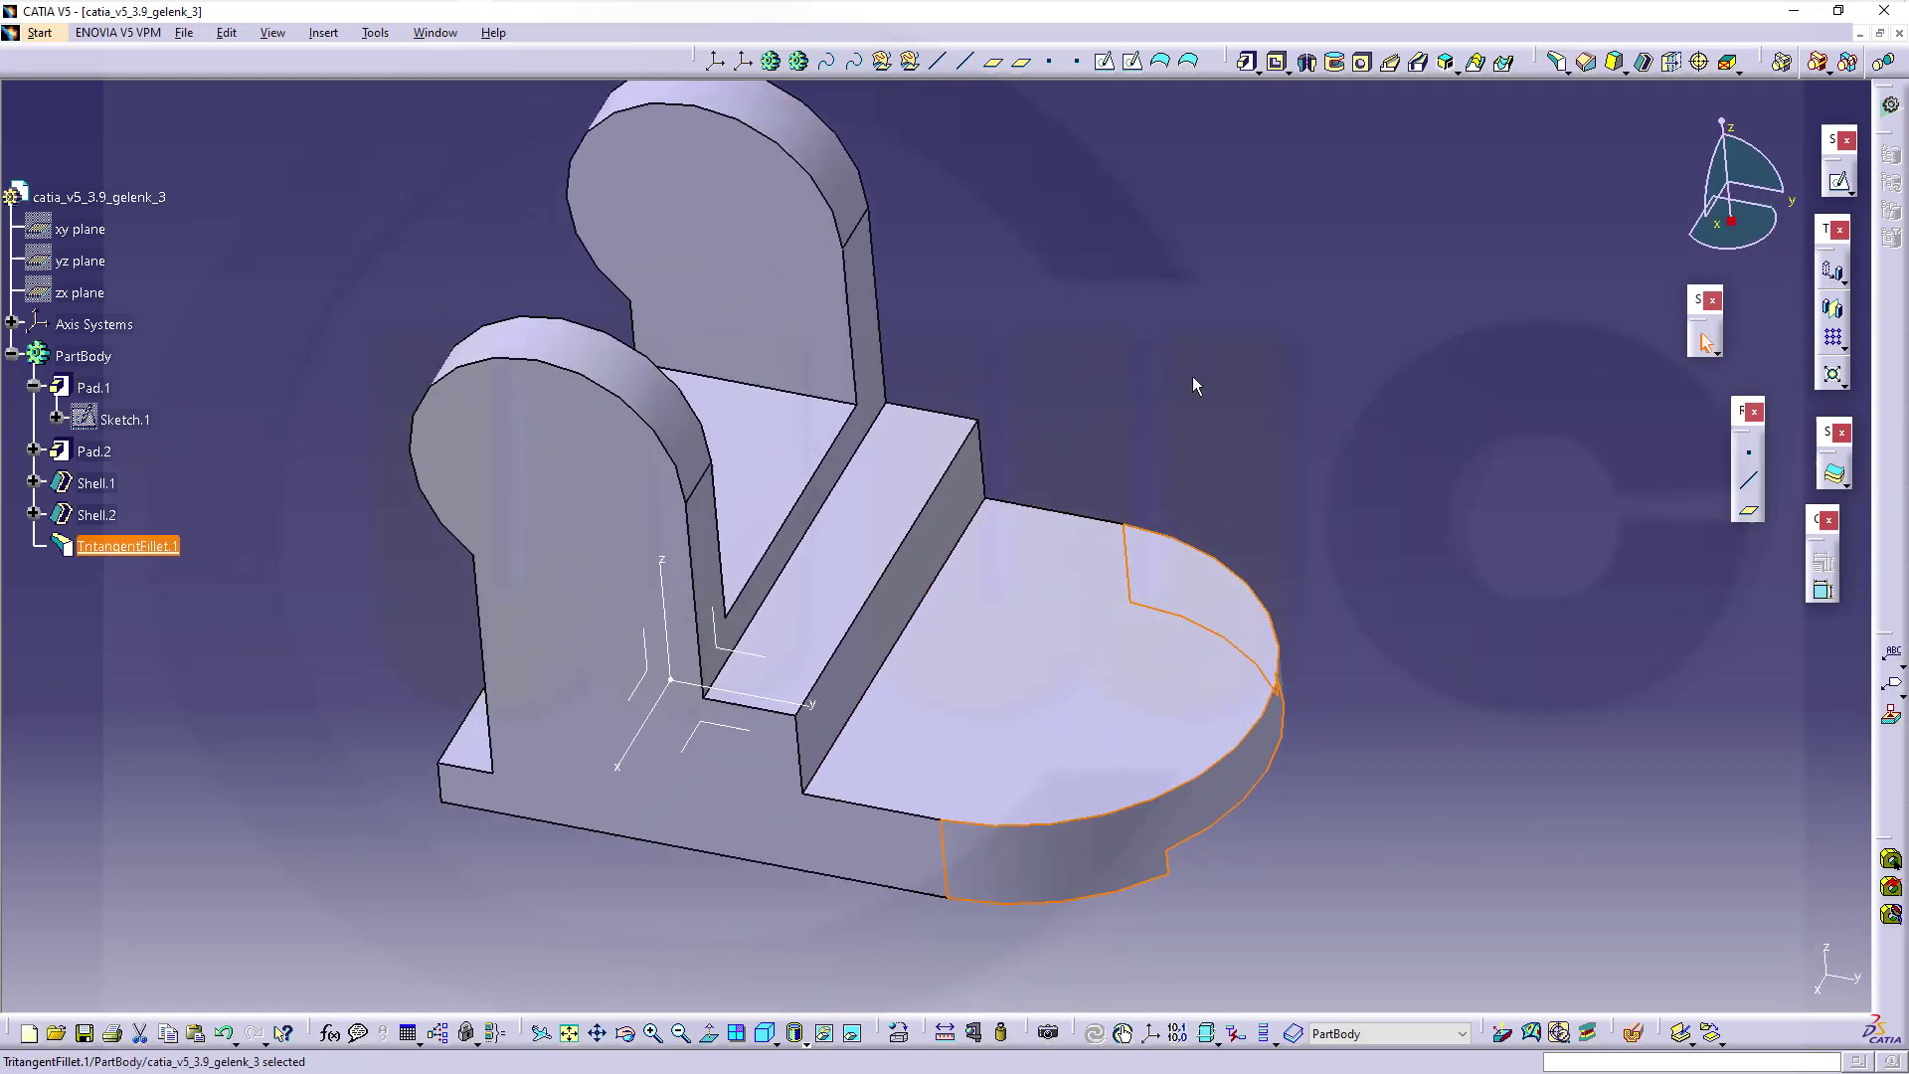
click(1195, 385)
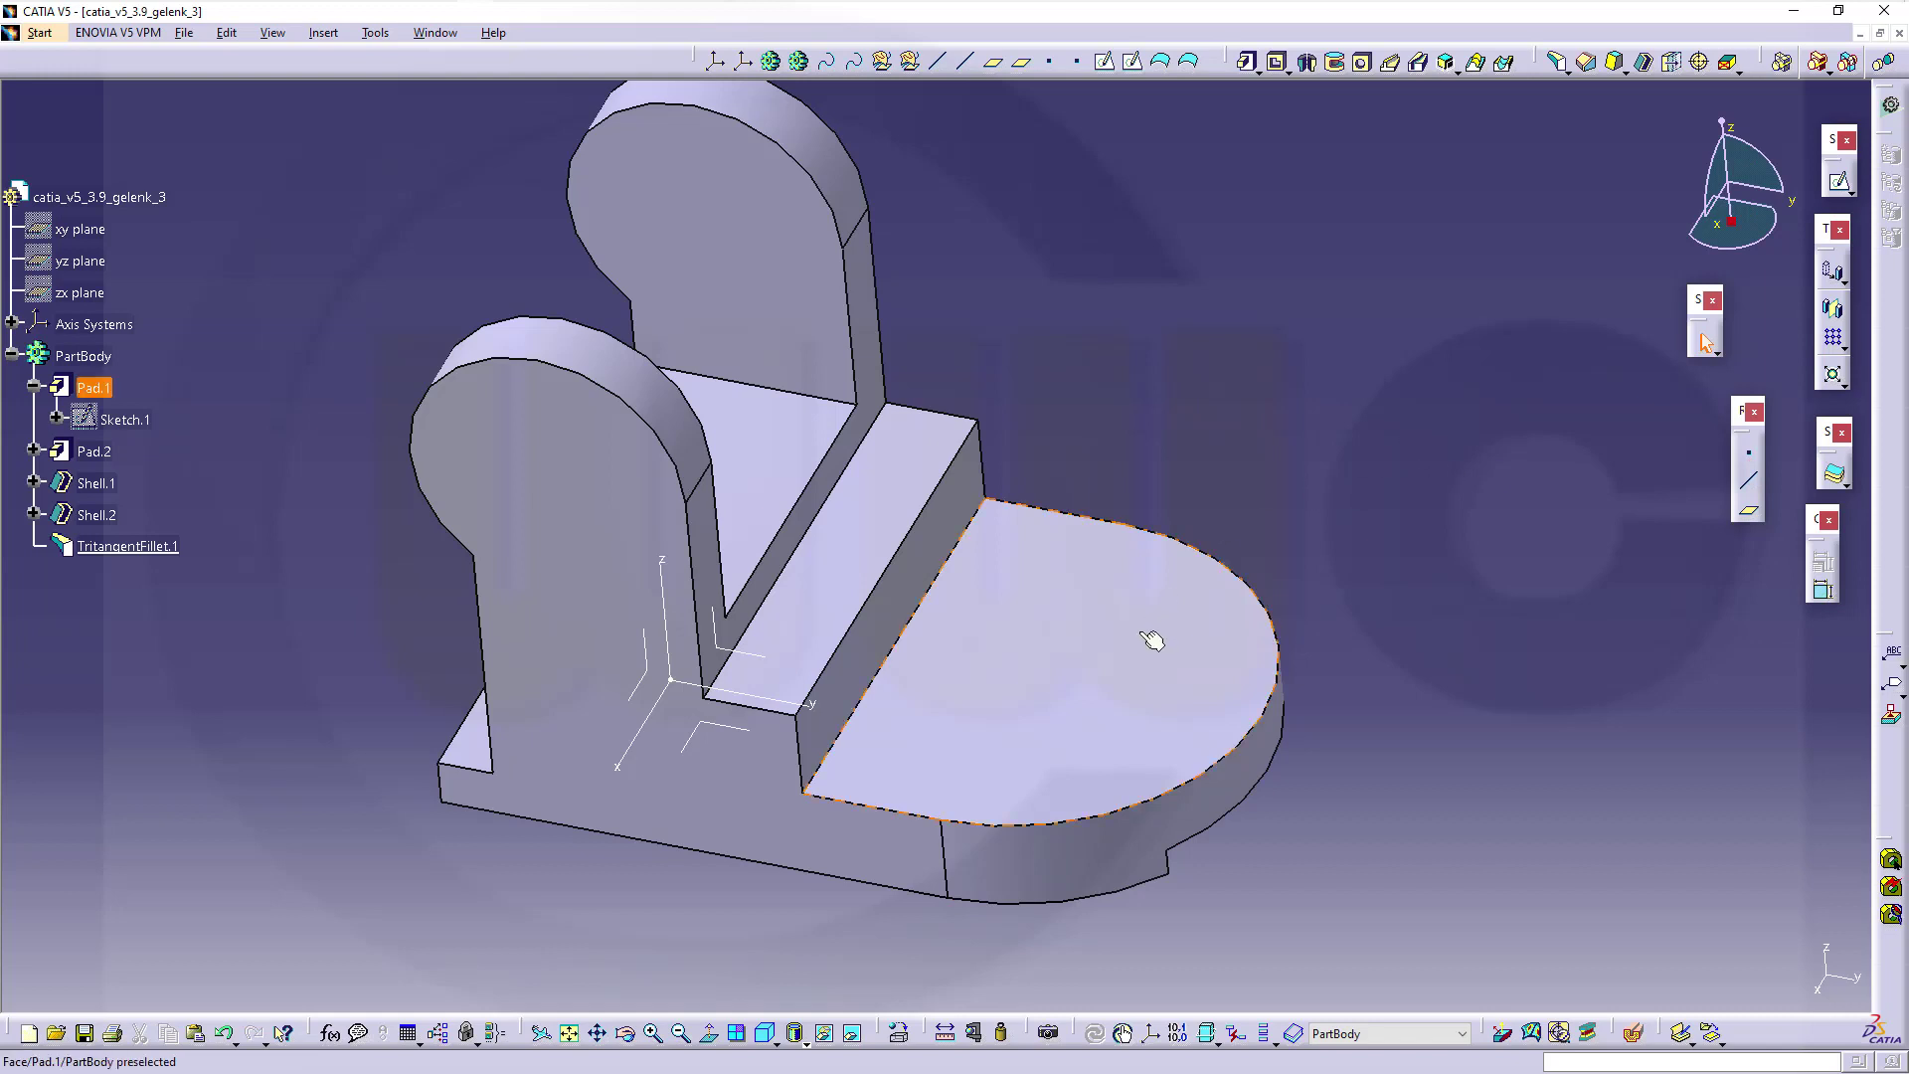
click(1272, 611)
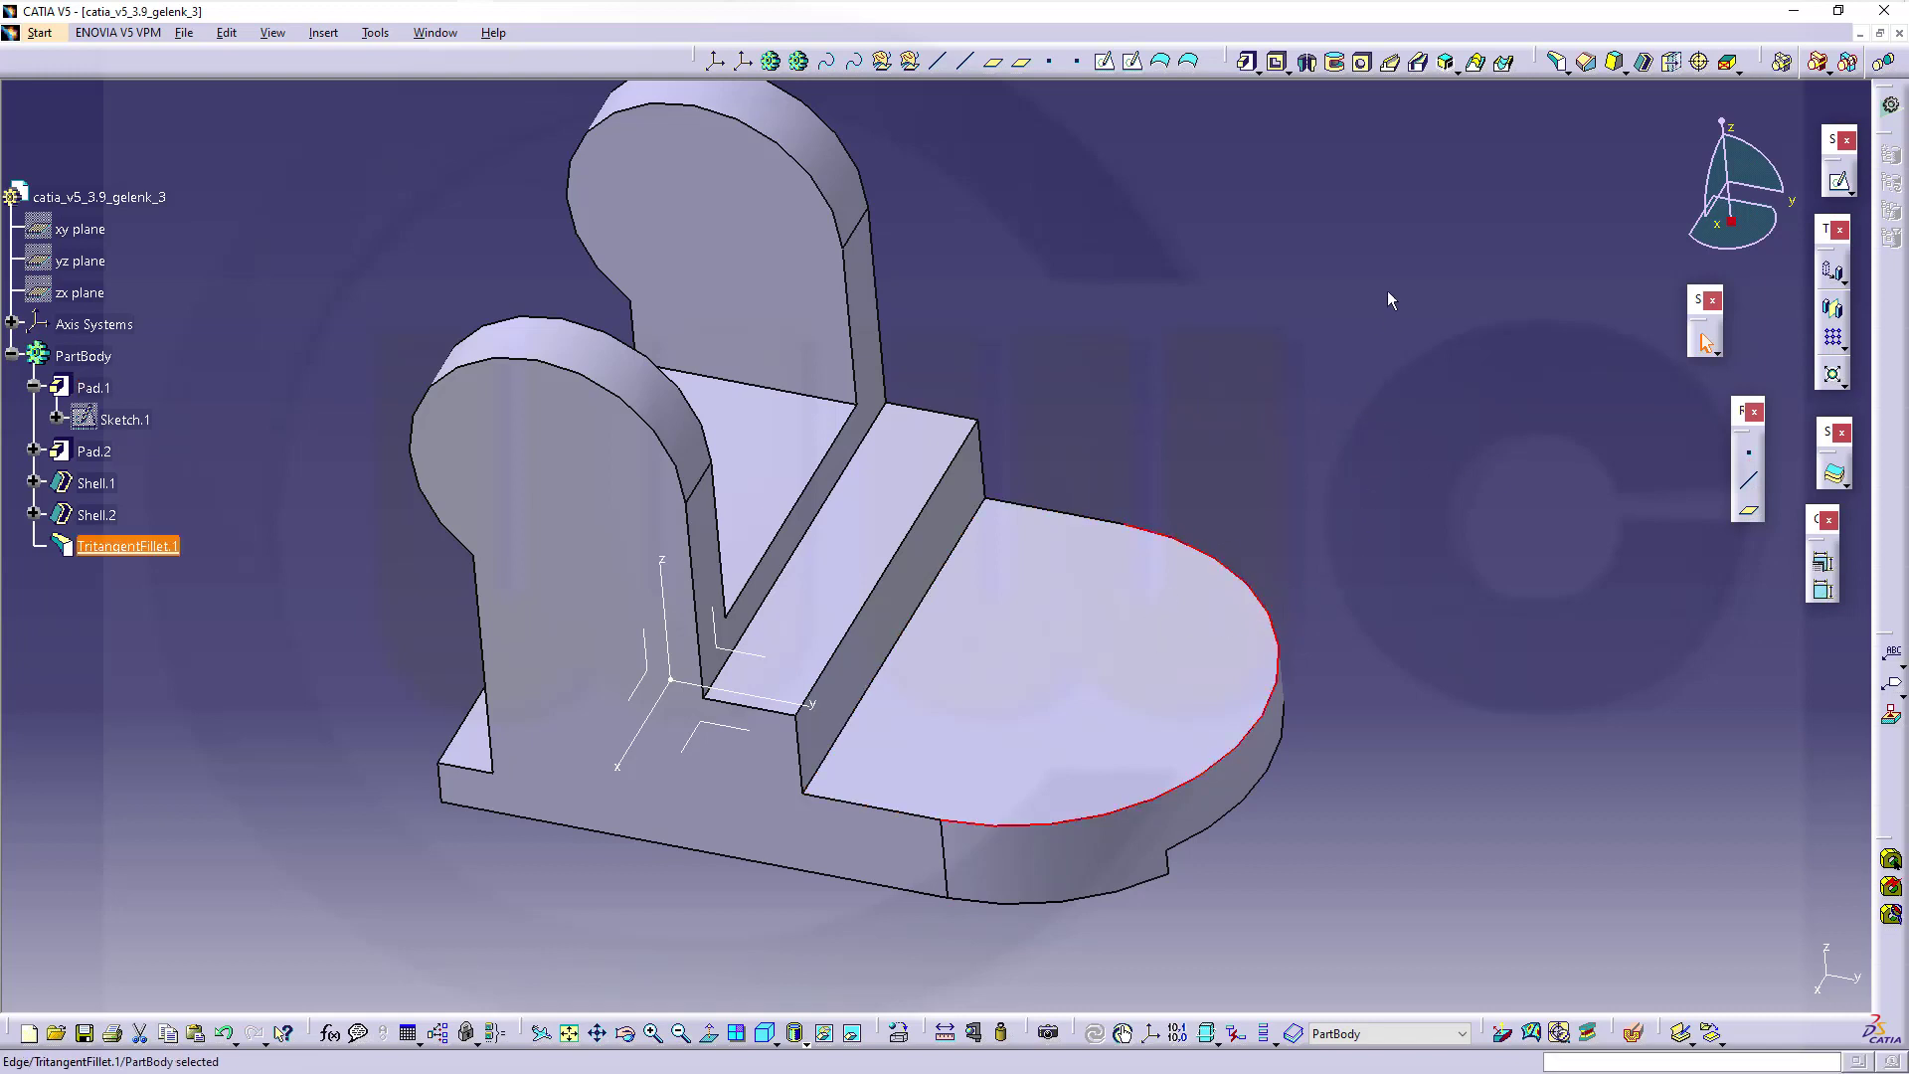
click(1362, 63)
- Place a 13 mm Up To Next hole on the rounded end's top face
click(1137, 636)
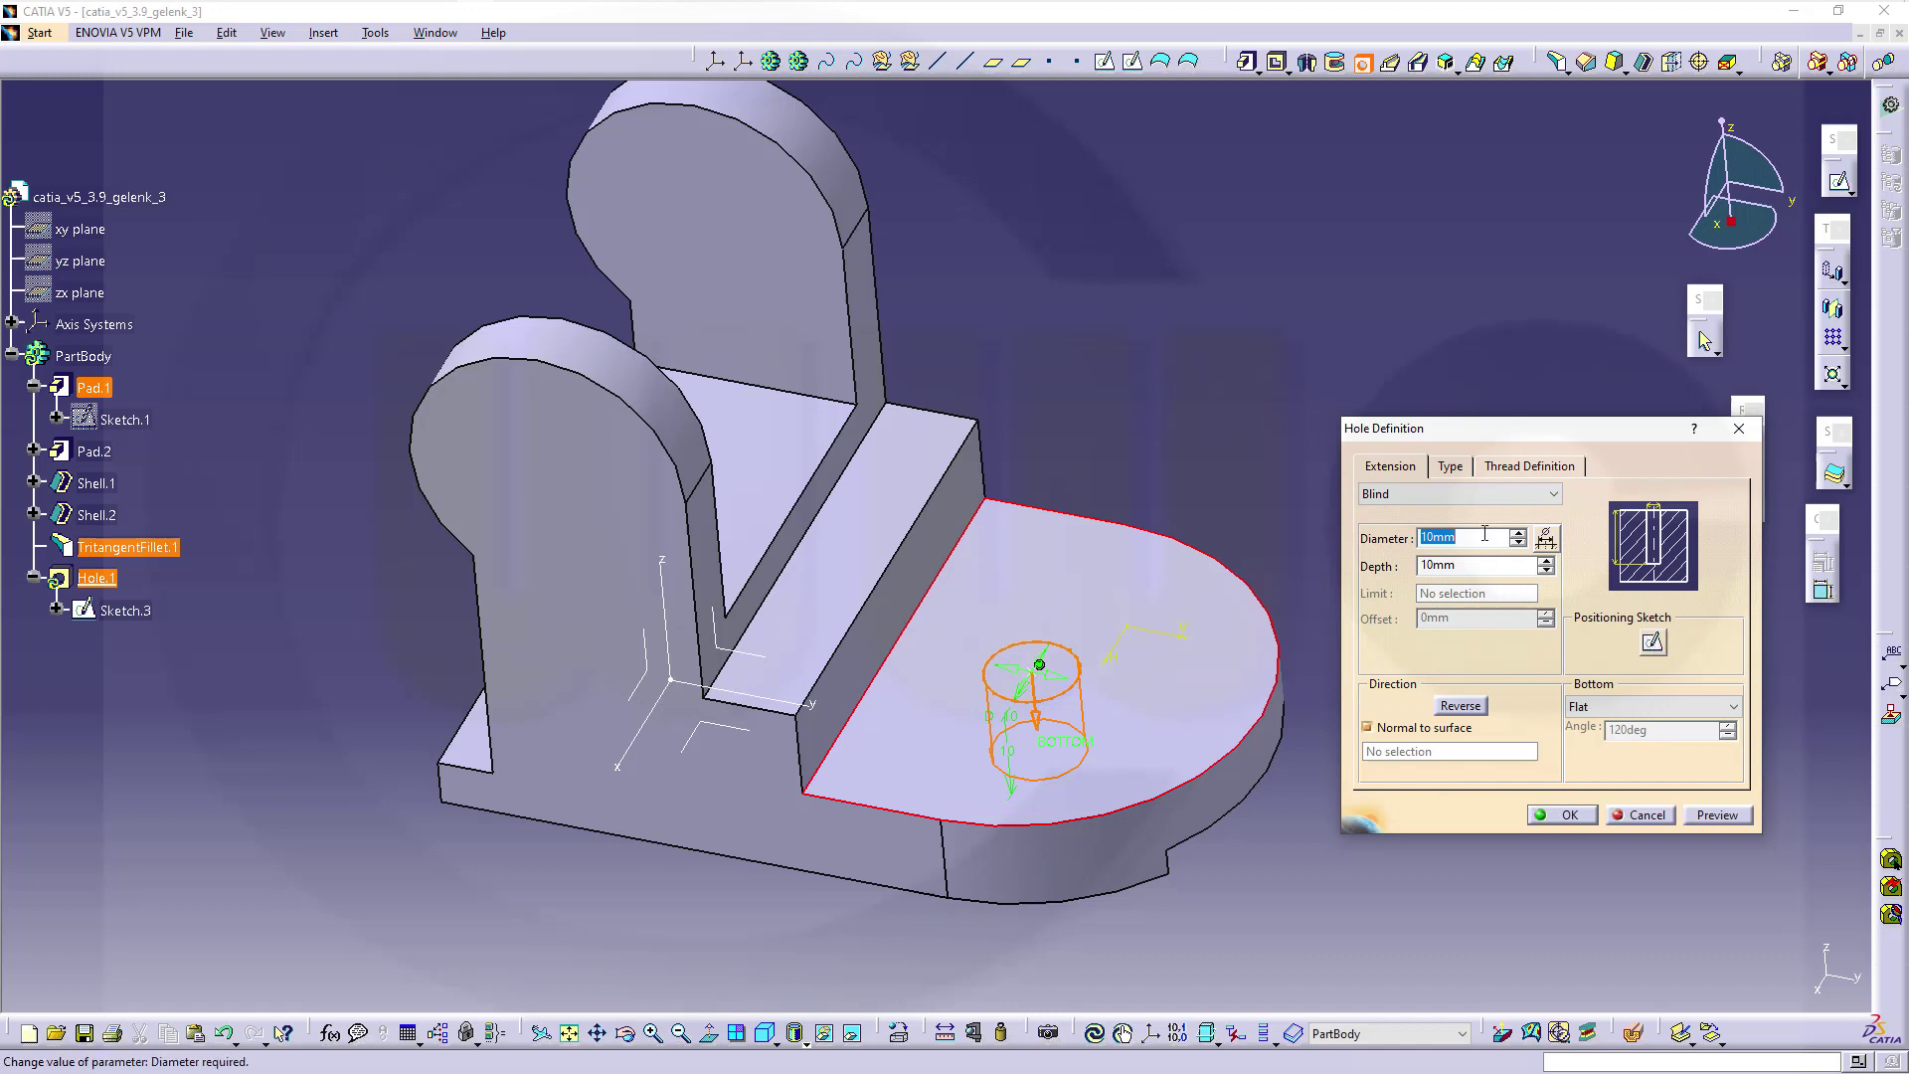
click(1555, 493)
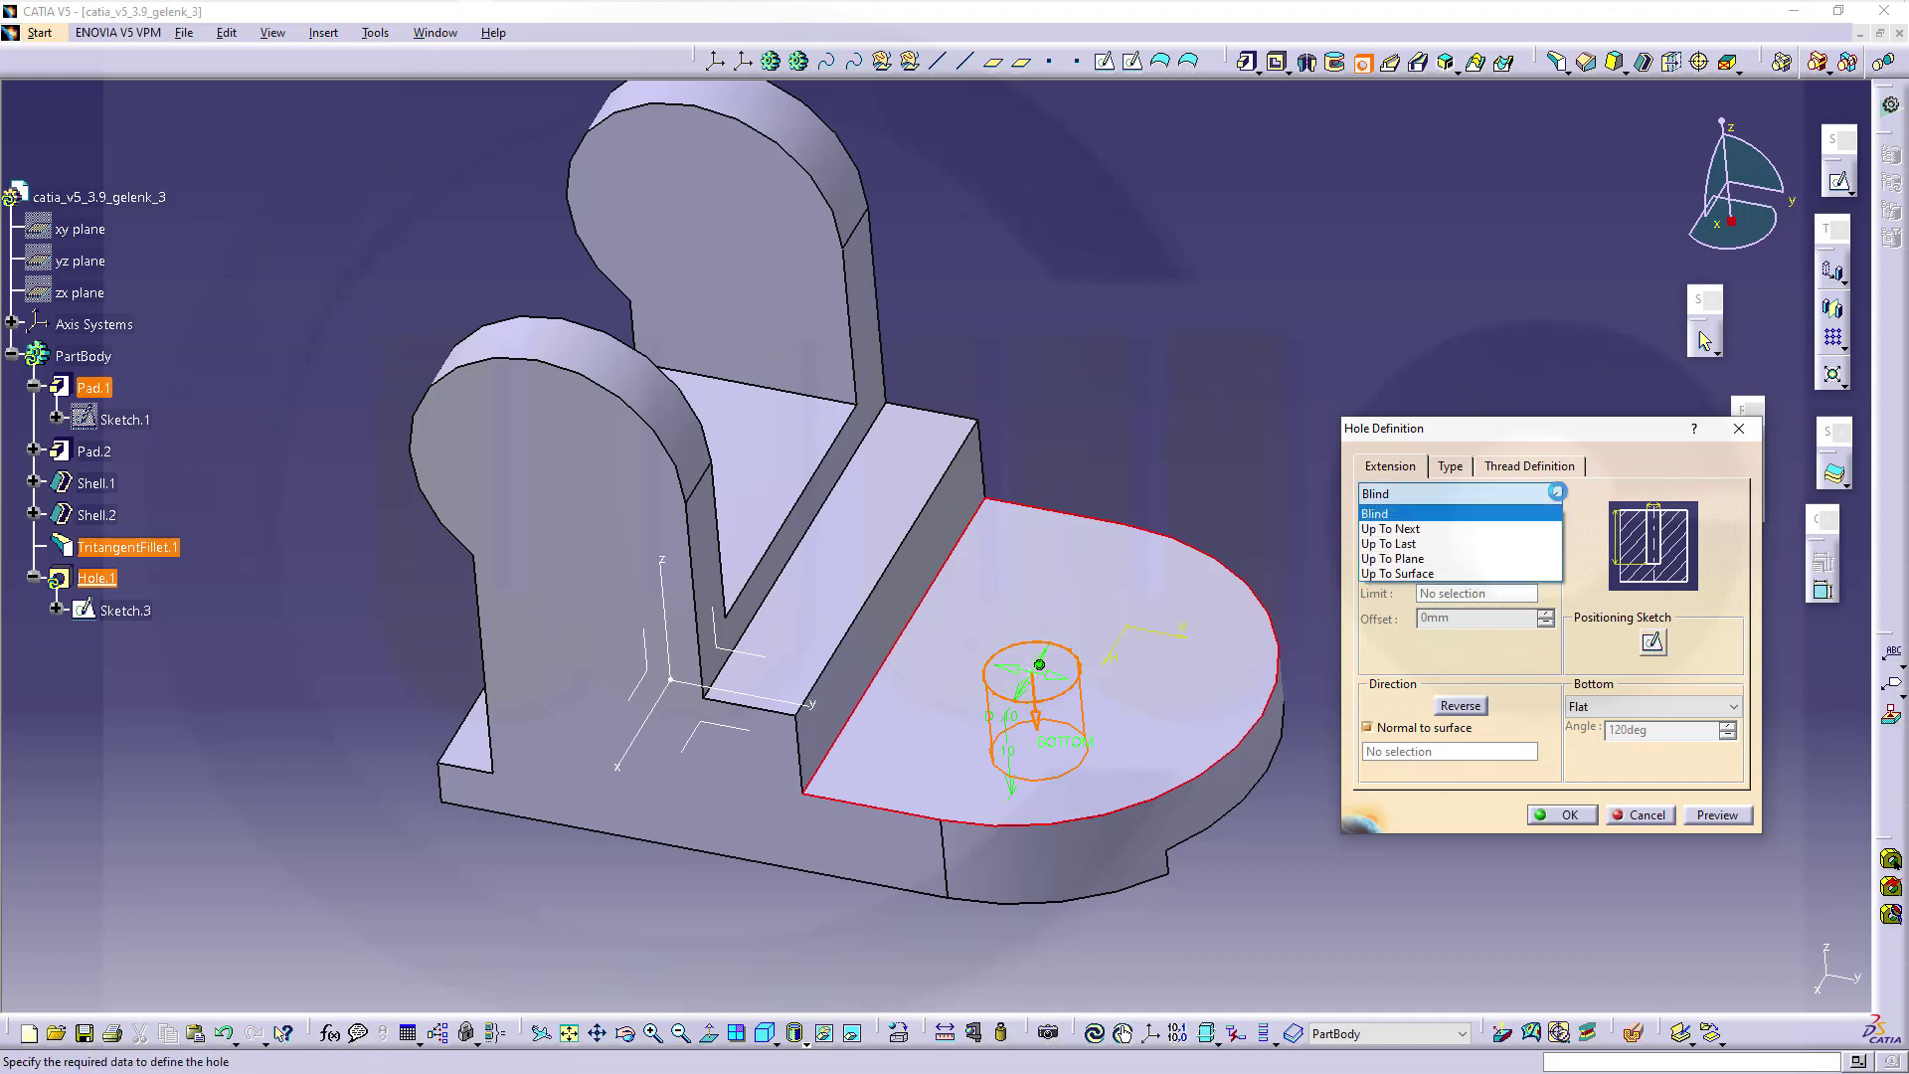
click(1429, 532)
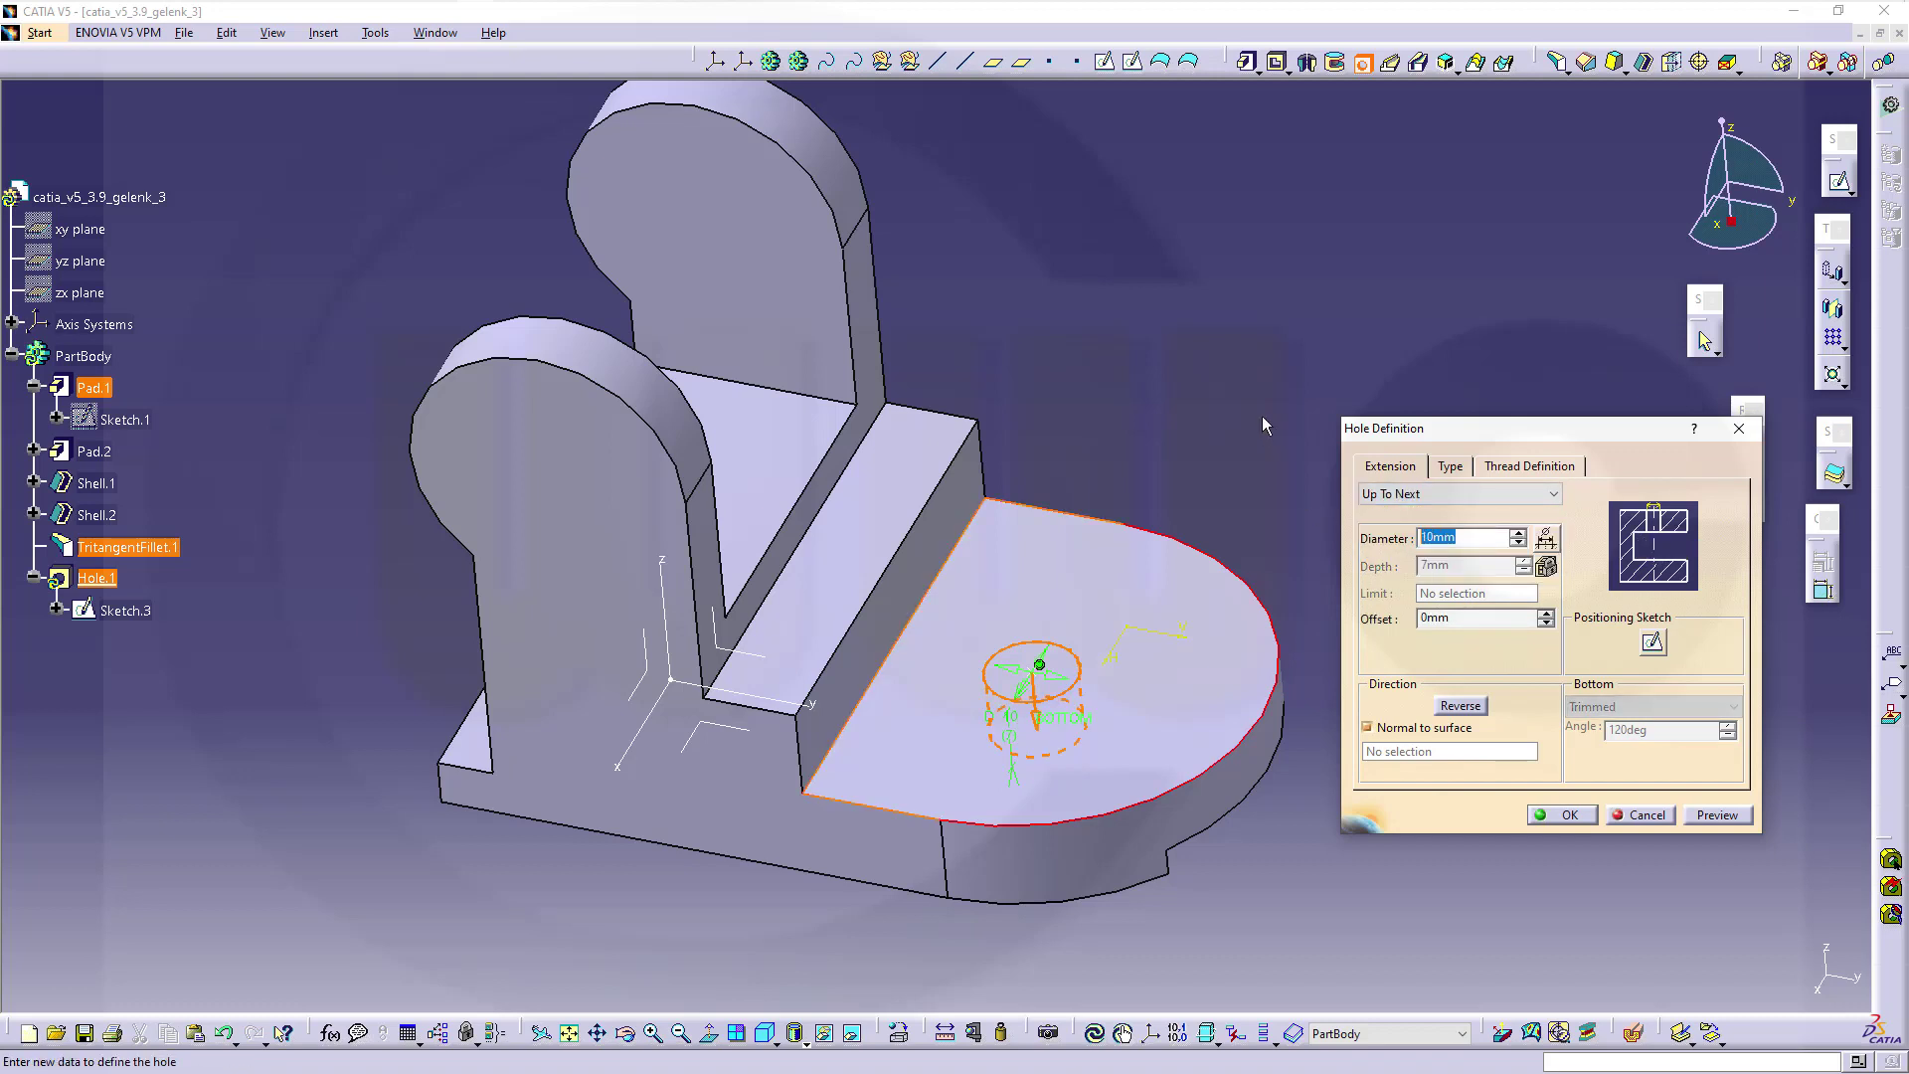
text(13)
click(1563, 818)
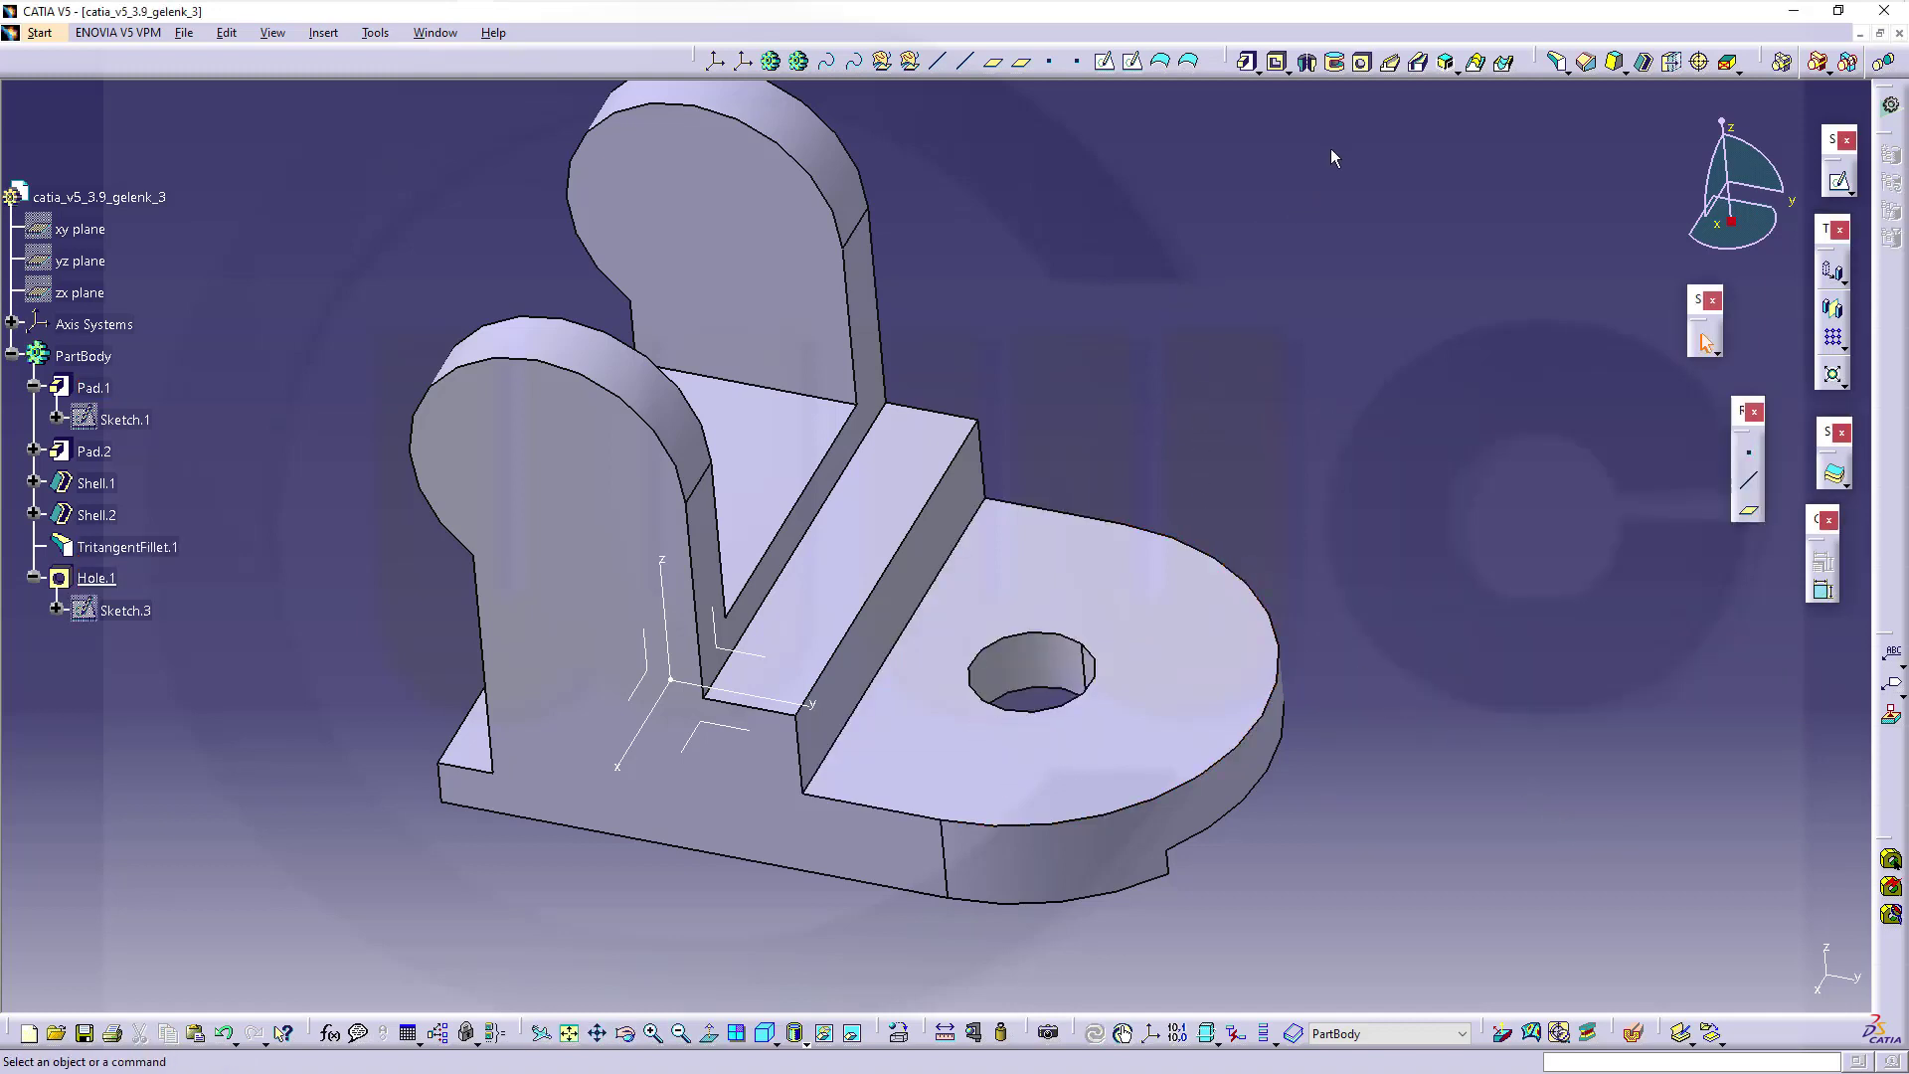
- Bore a 14 mm Up To Last hole through both hinge eyes from the front eye's face
click(529, 361)
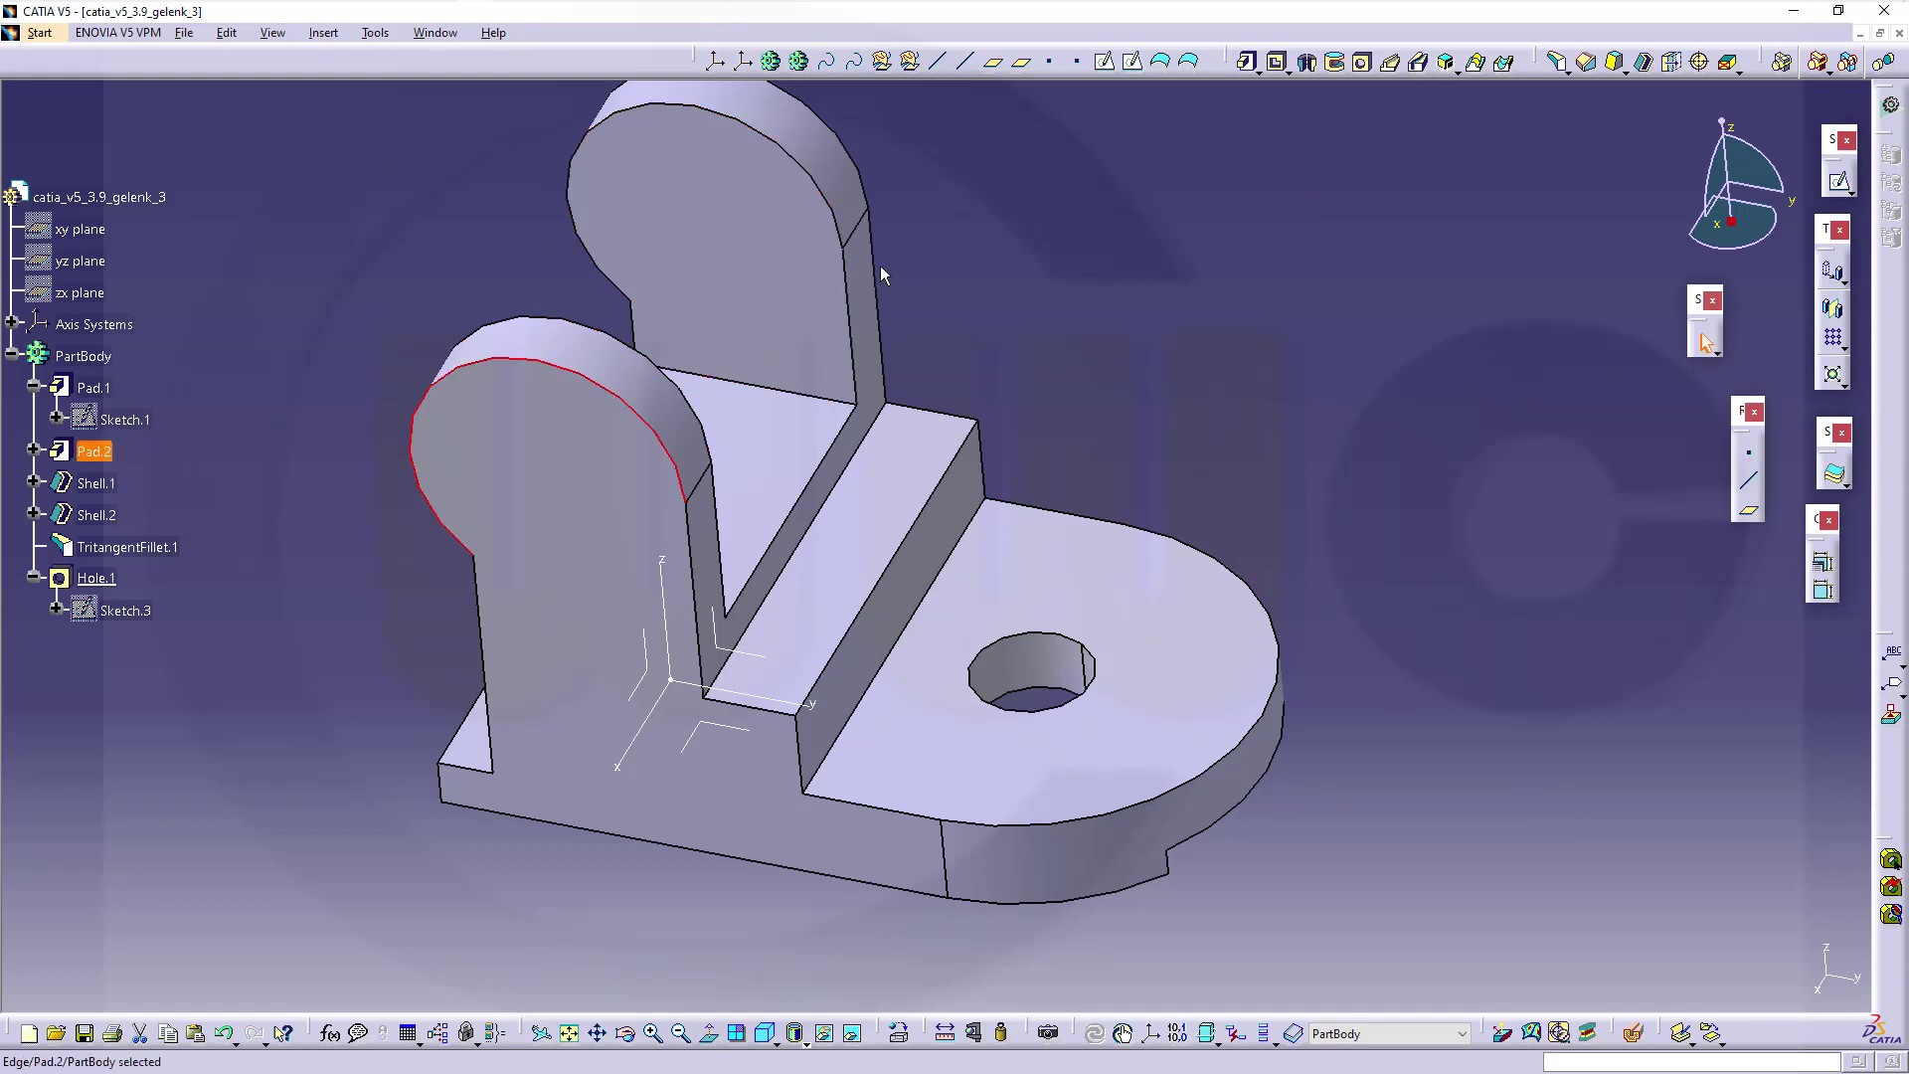
click(1363, 63)
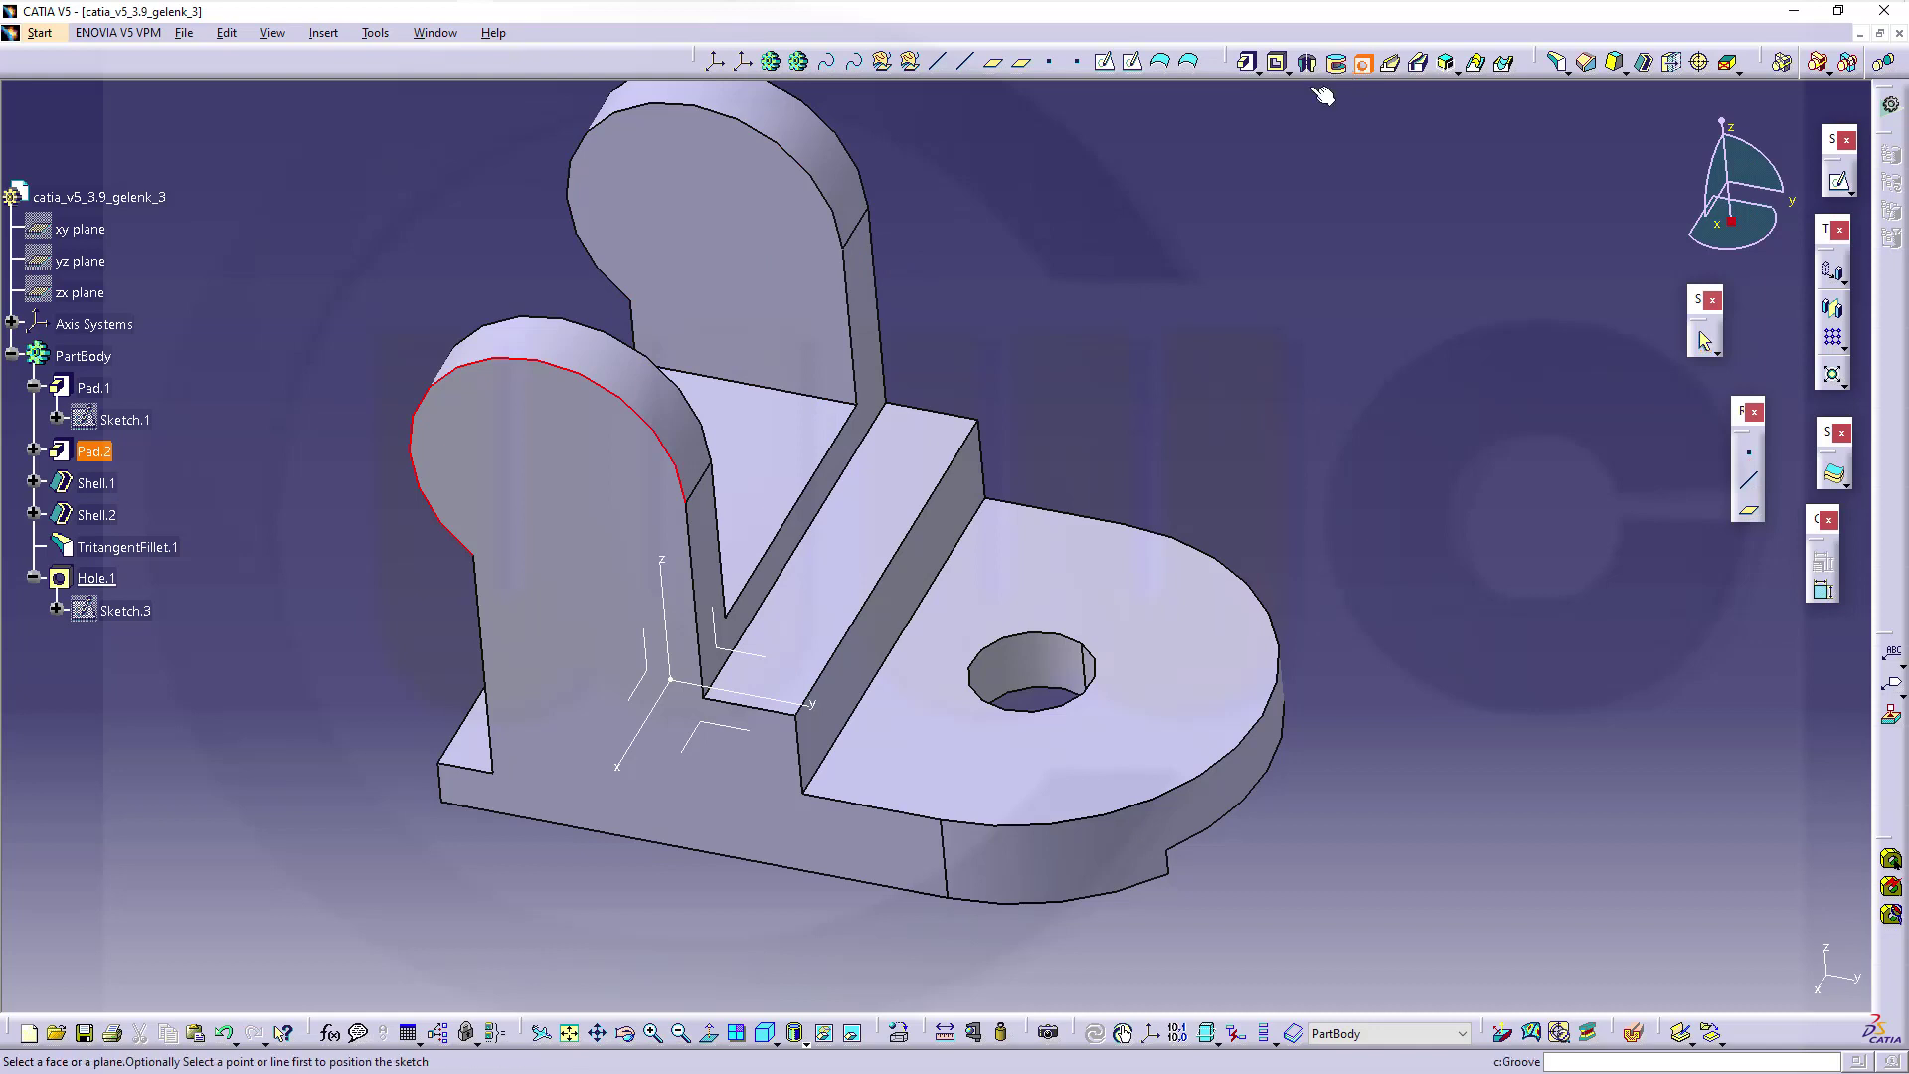
click(610, 463)
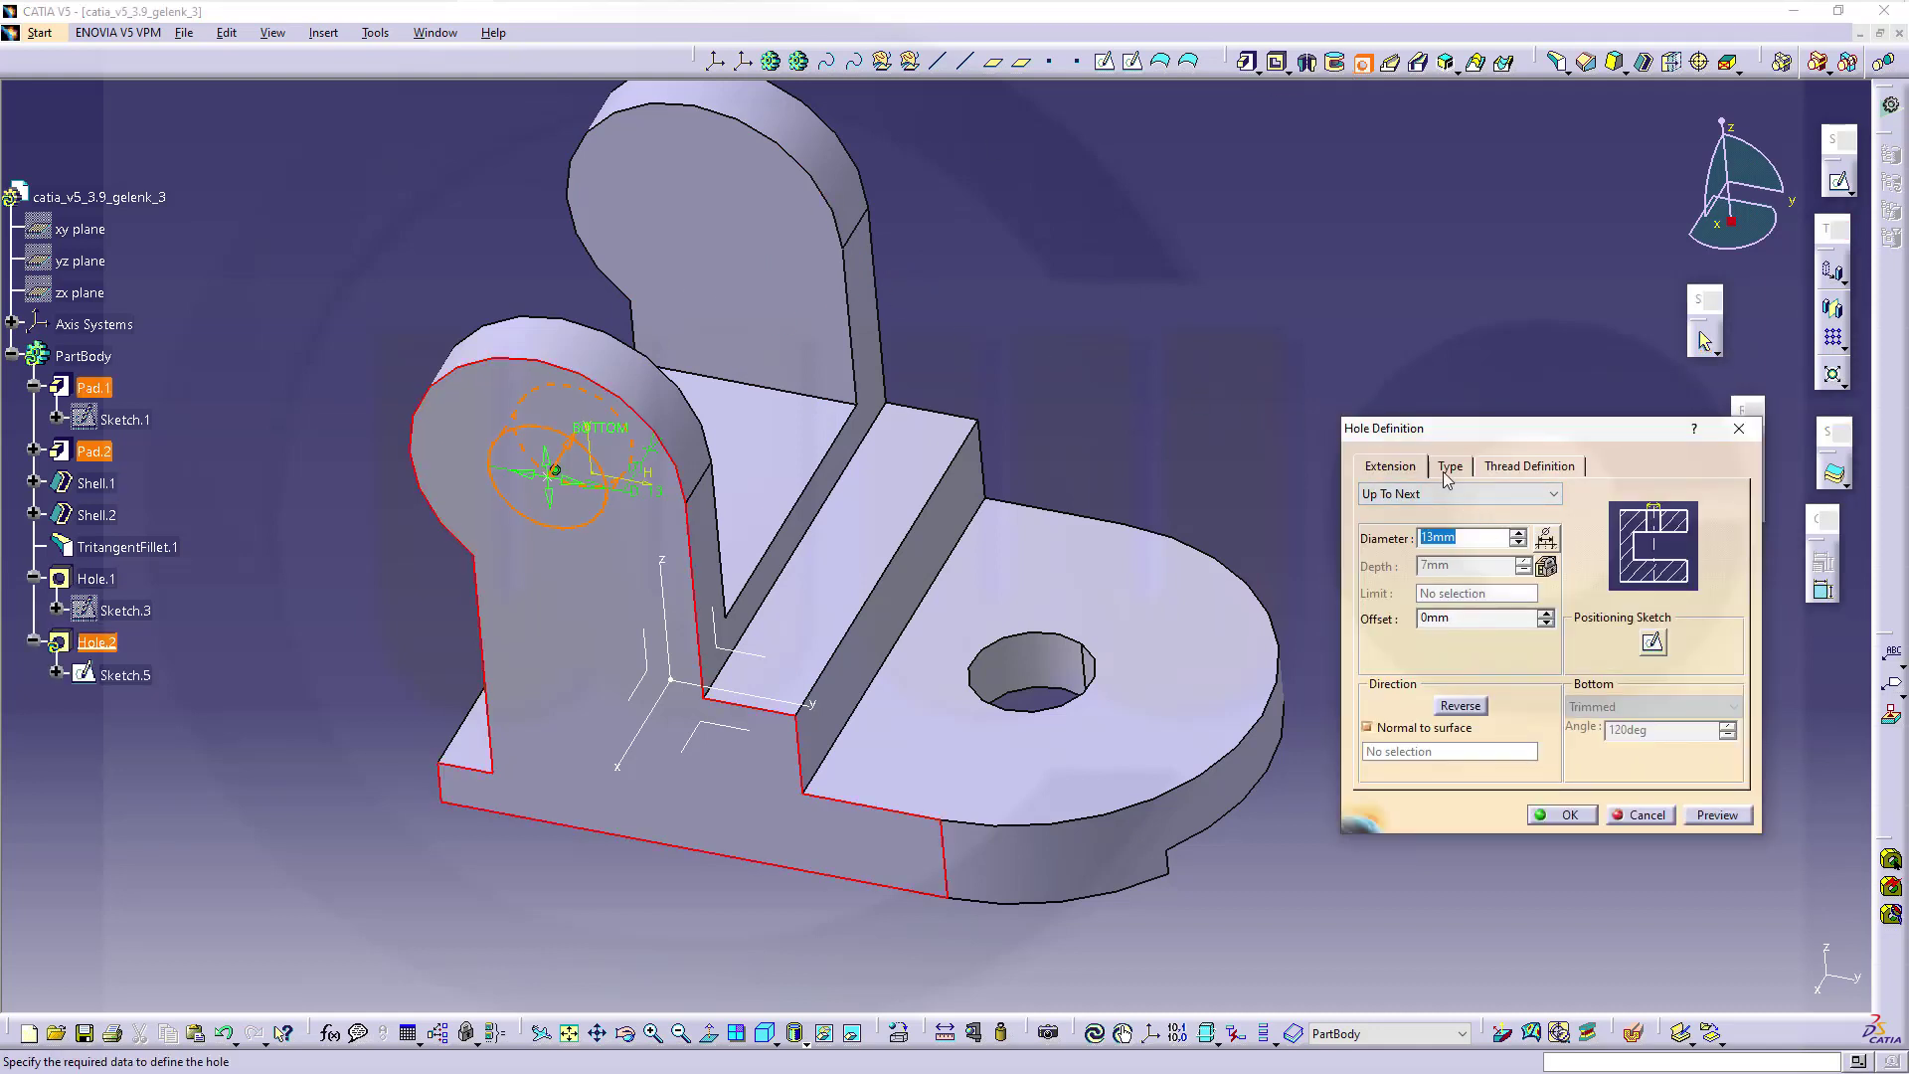
text(14)
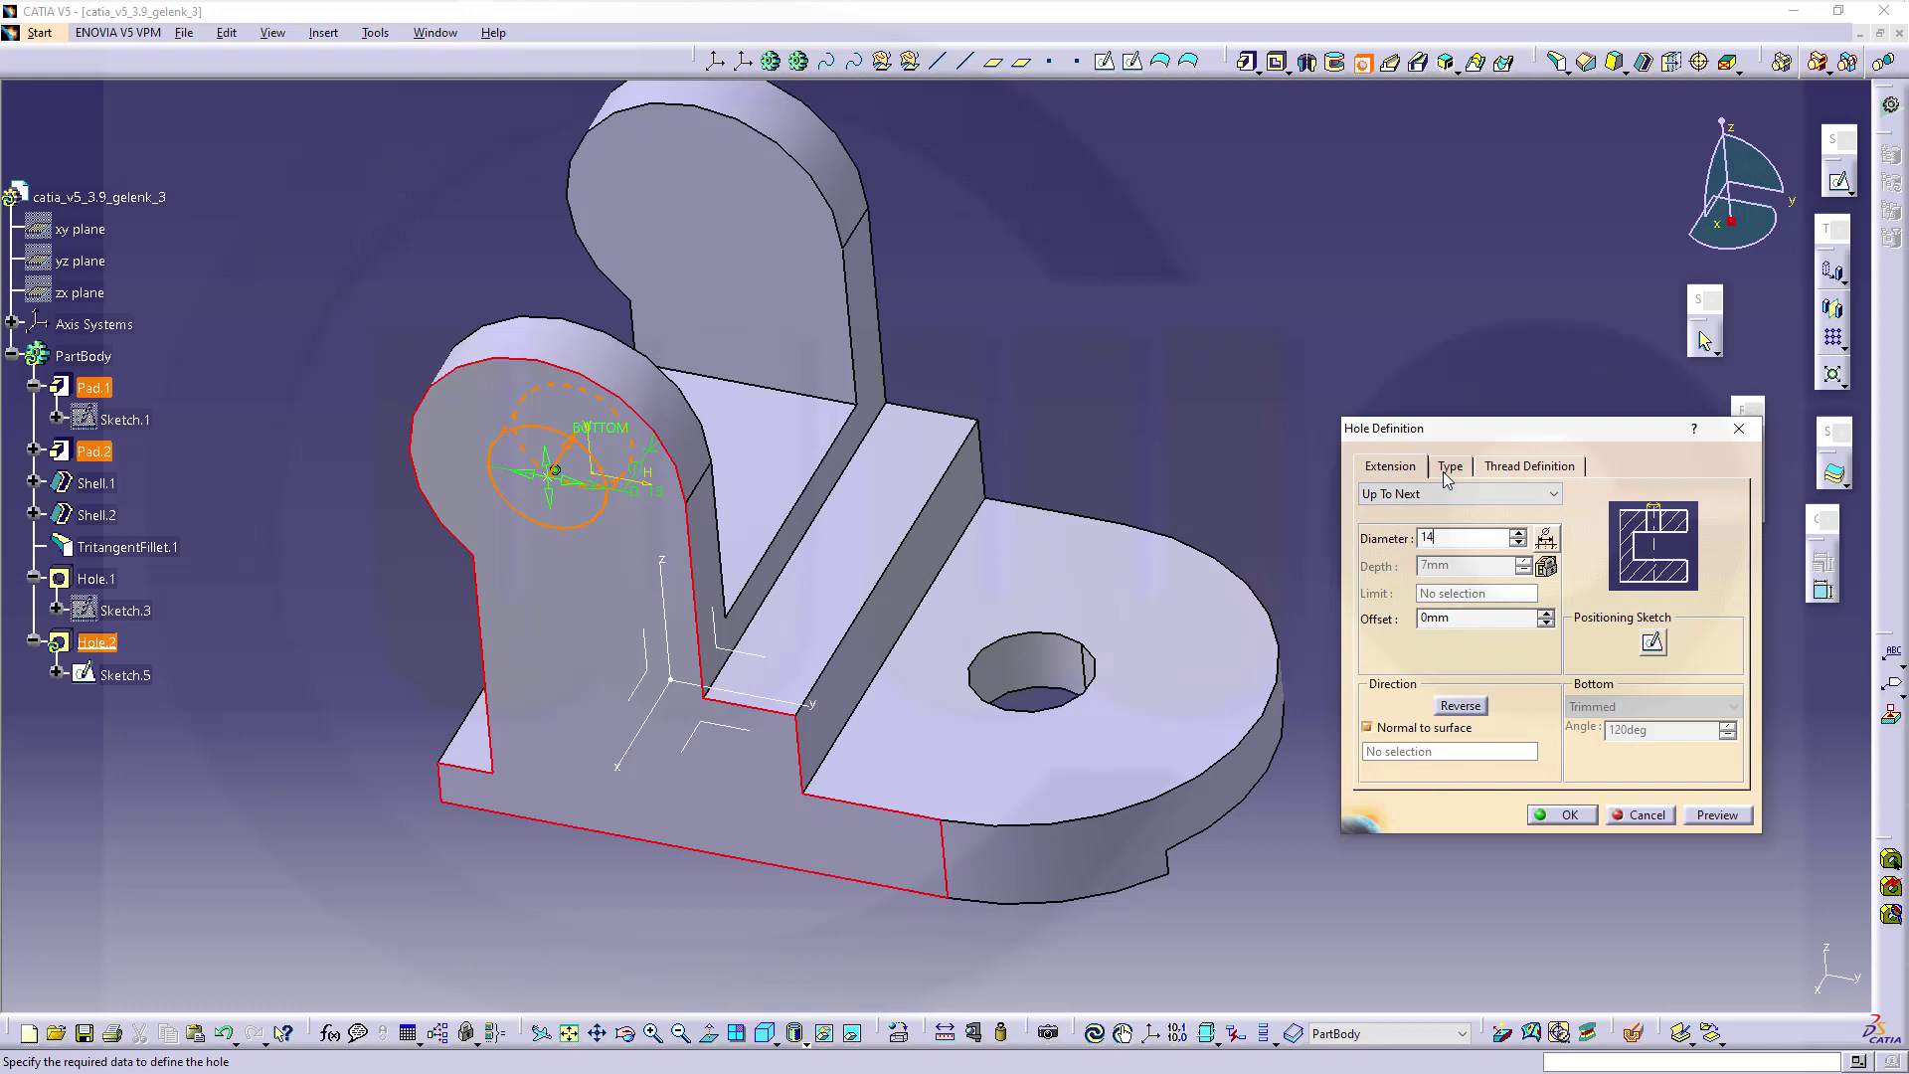
click(1549, 495)
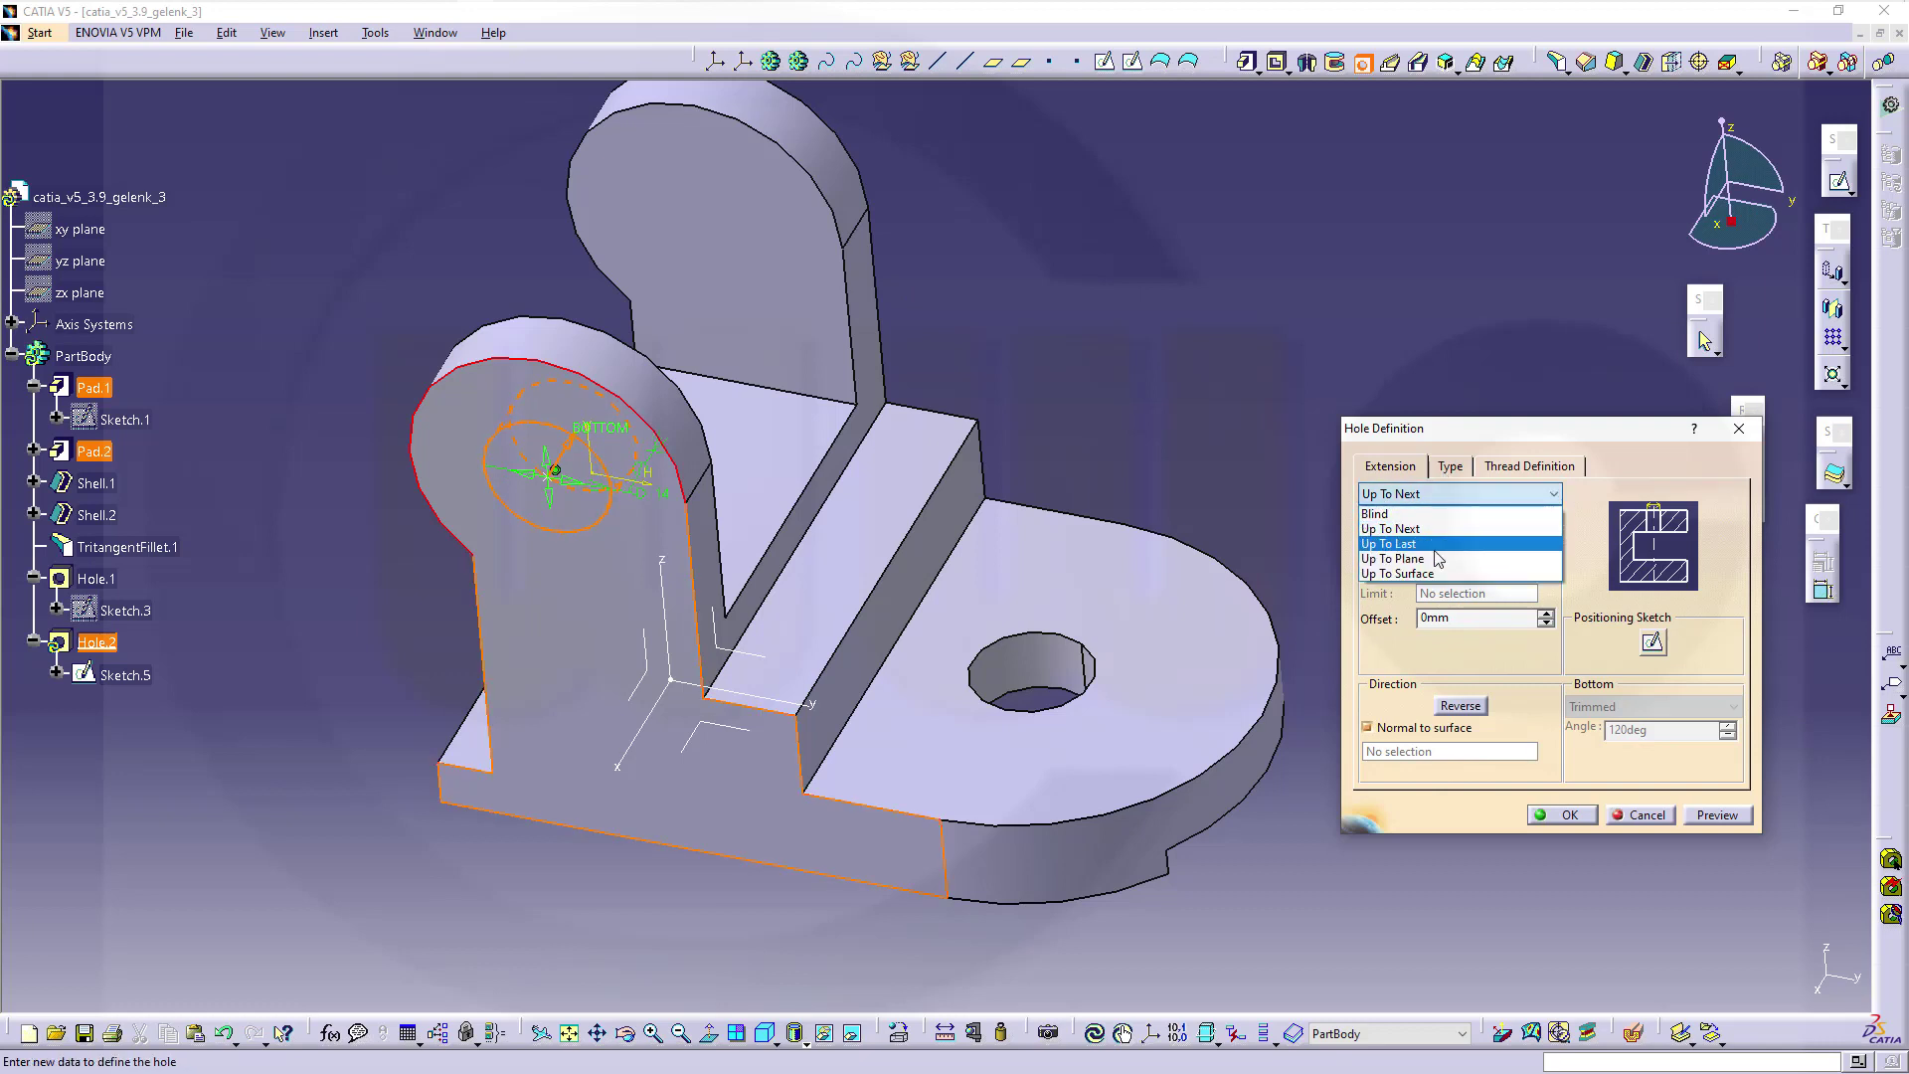
click(1462, 544)
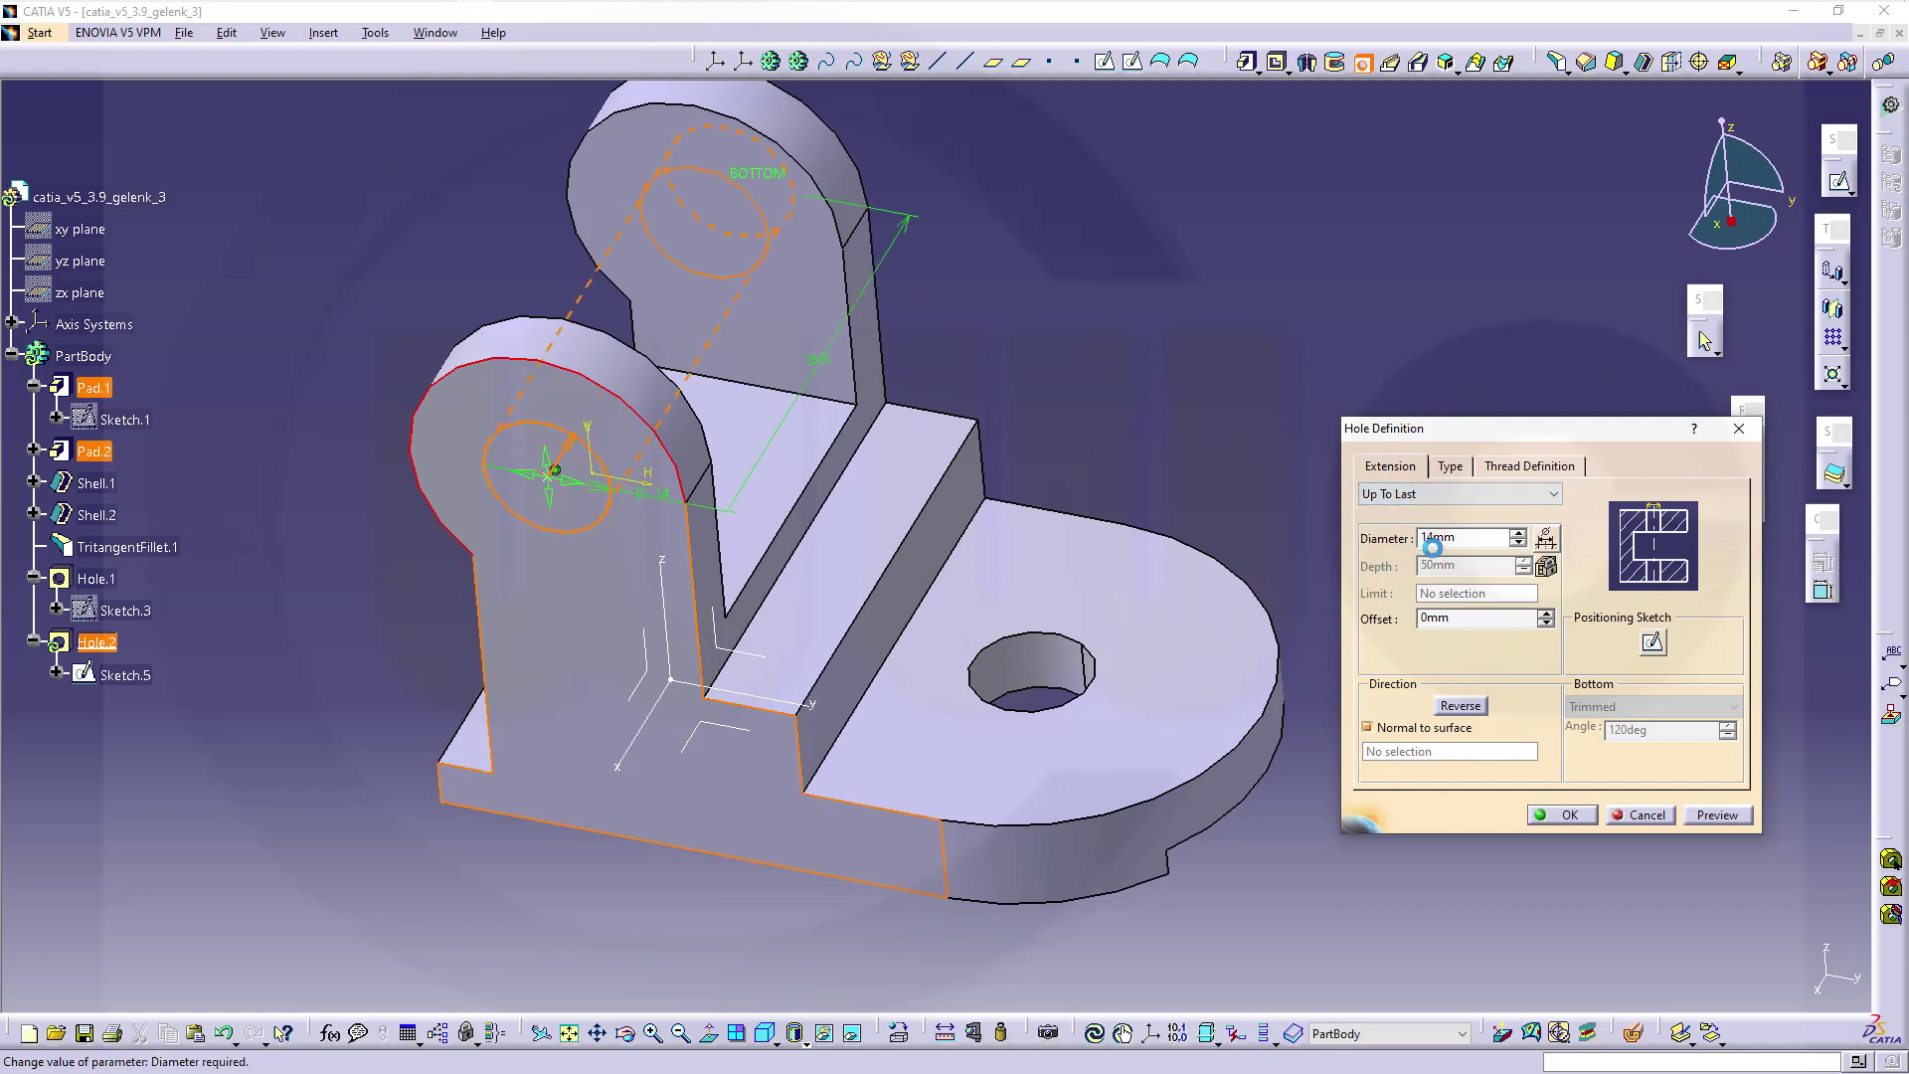
click(1587, 825)
middle_drag(1156, 465, 1255, 575)
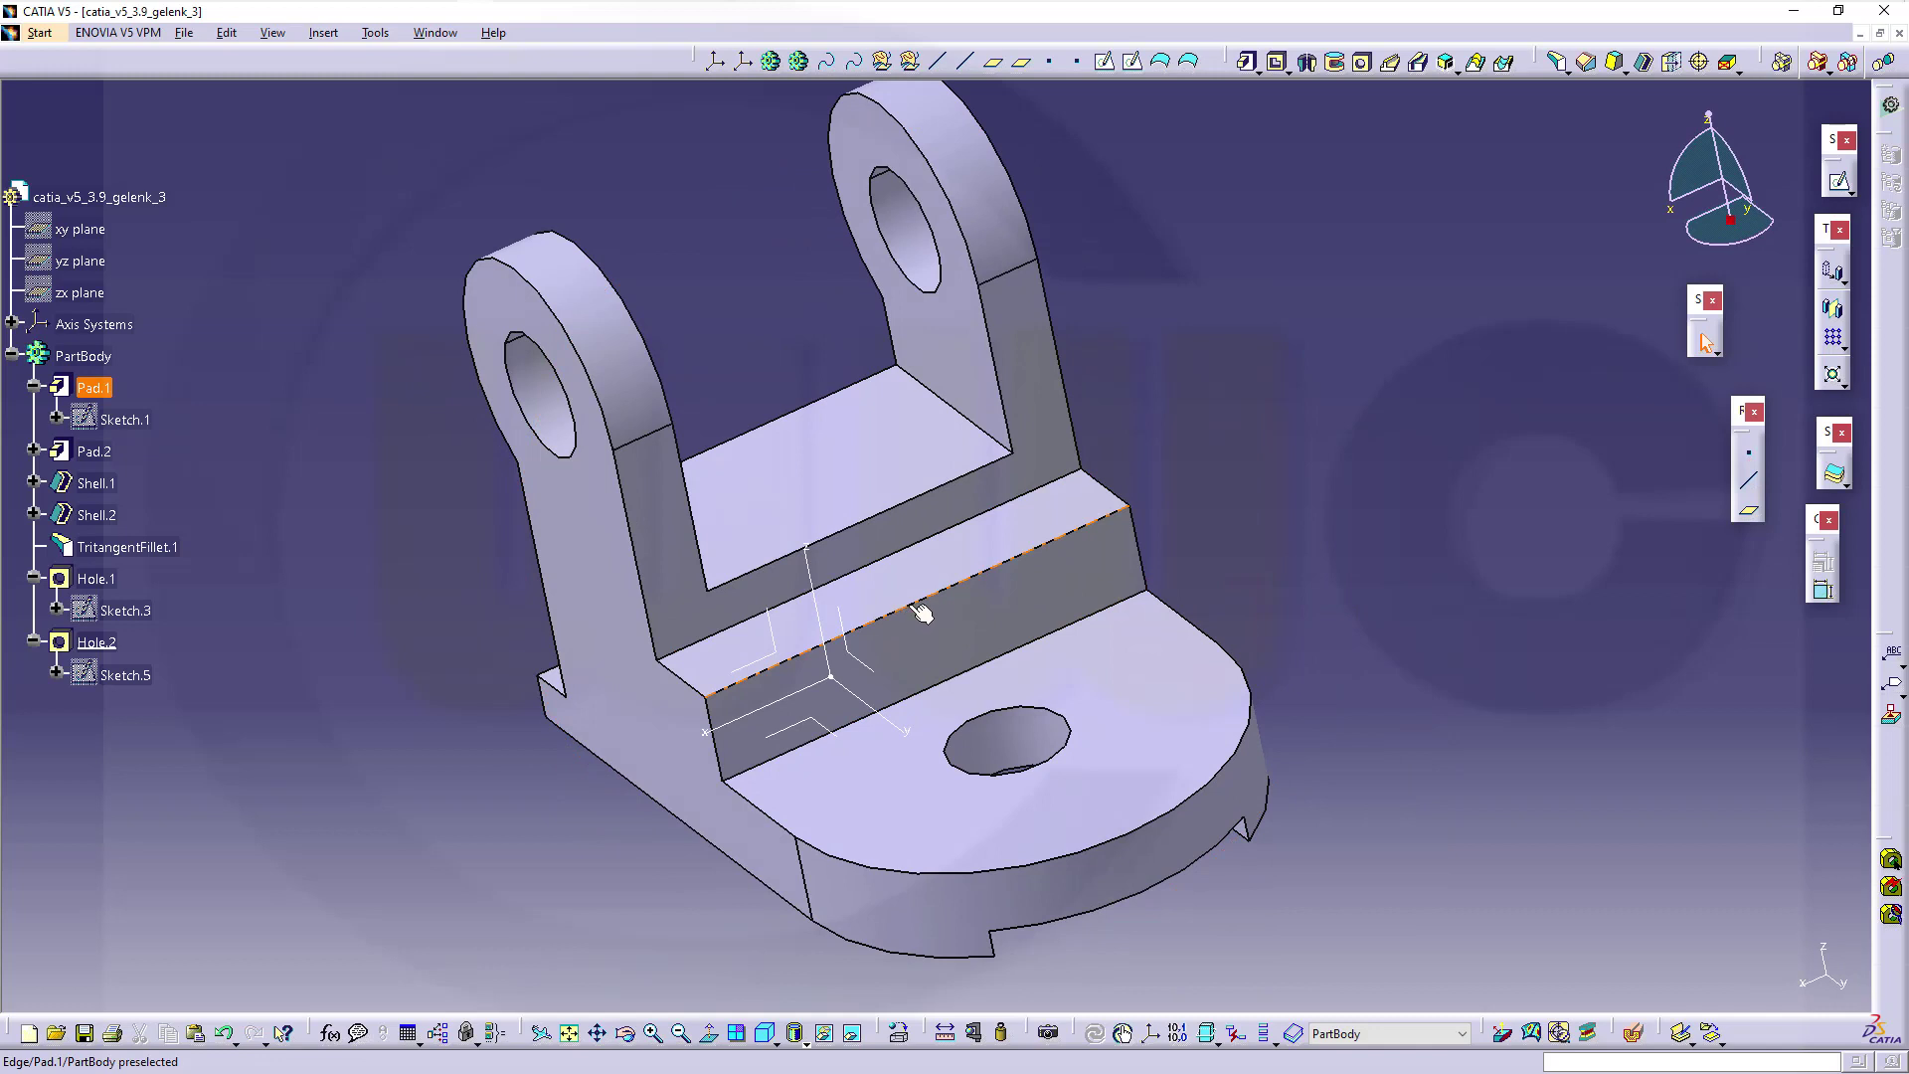
- Create Point.1 of type Between at ratio 0.5 between two corner vertices of the step
middle_drag(1246, 471, 1340, 467)
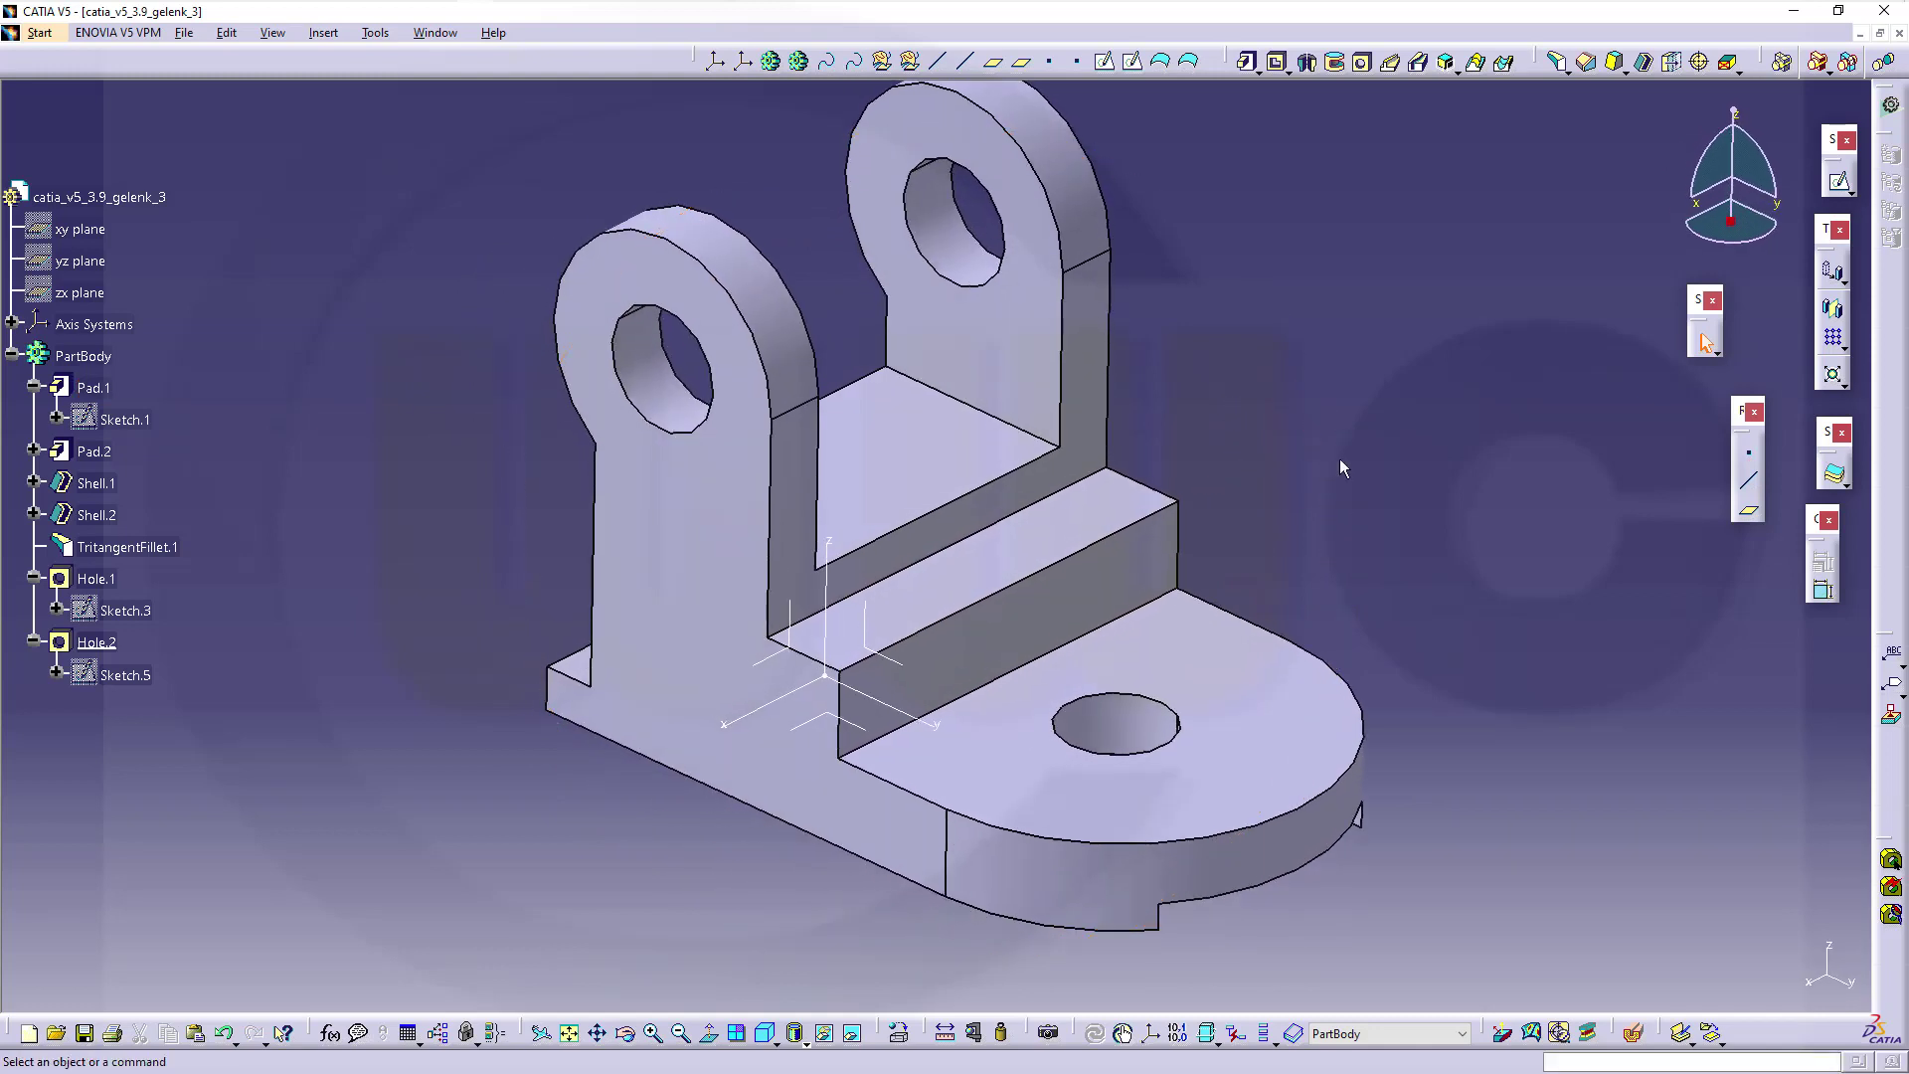
click(1749, 453)
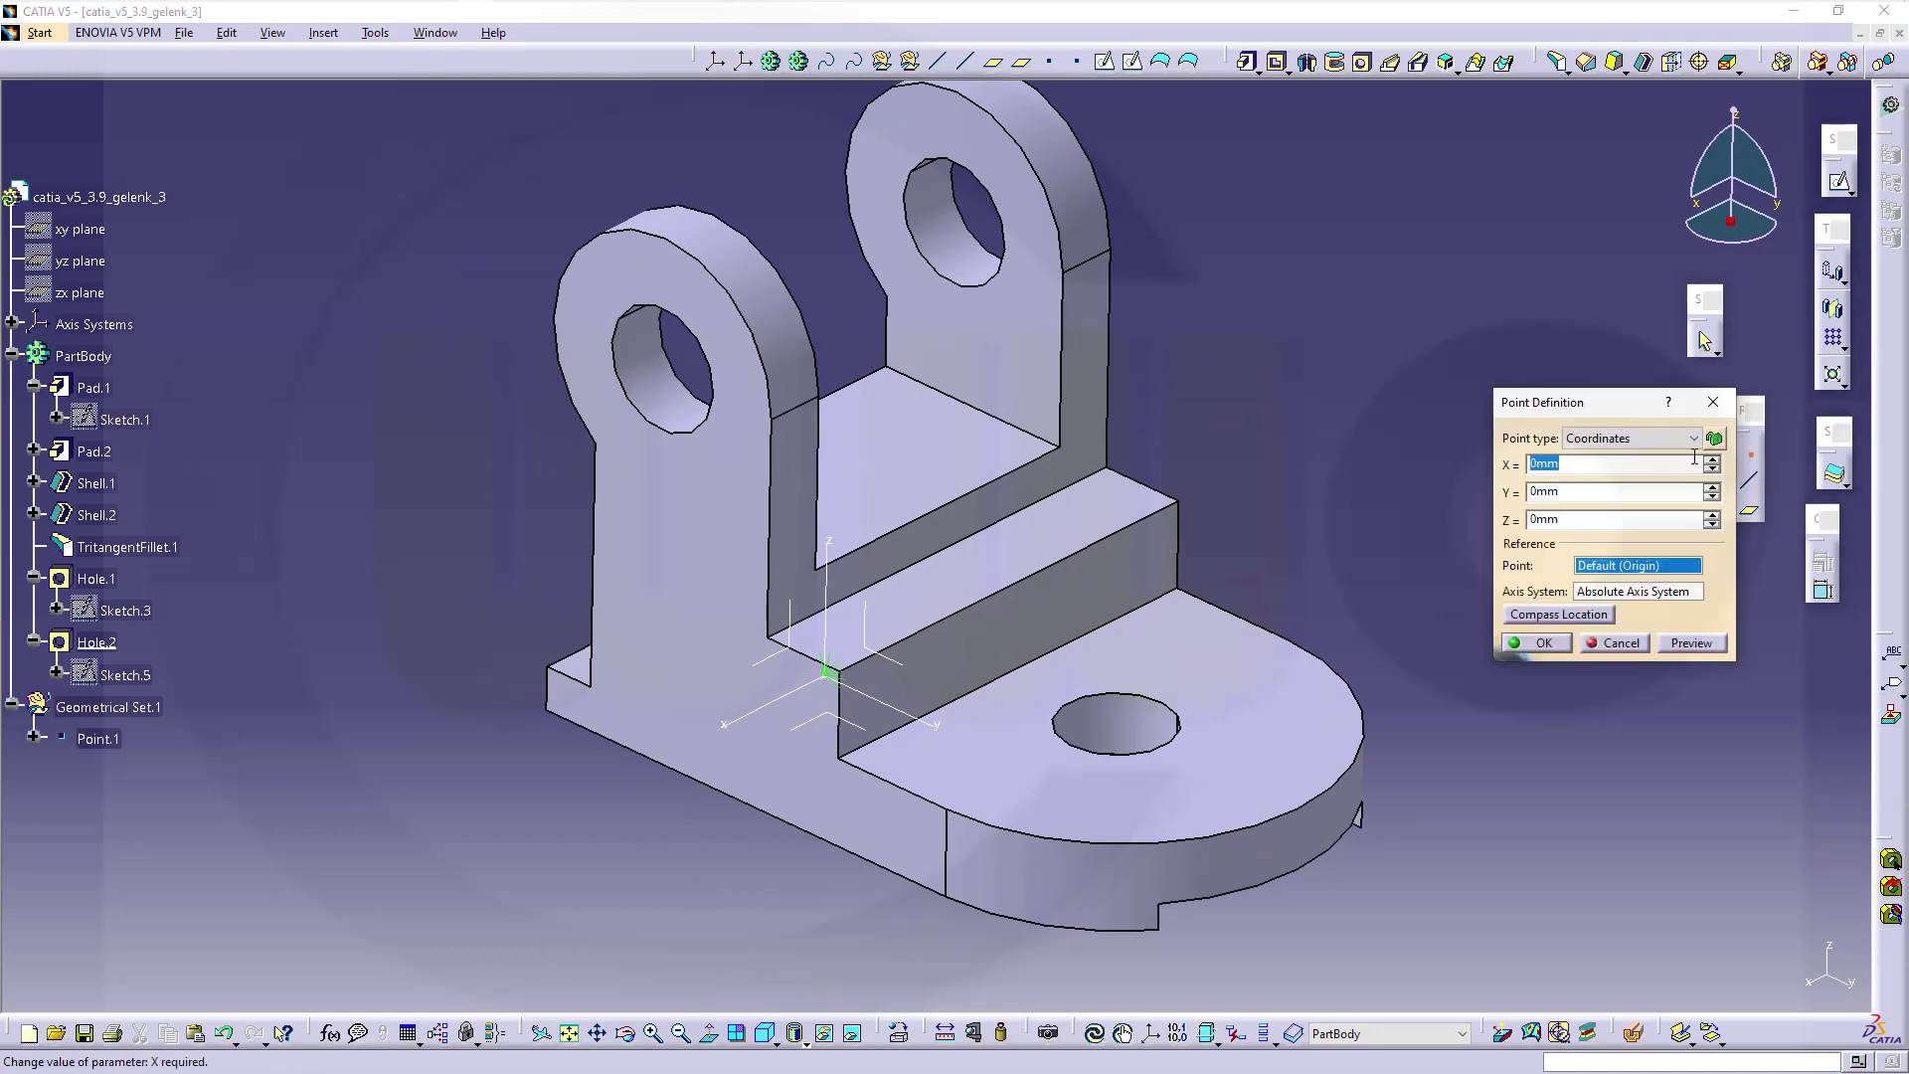
click(1695, 438)
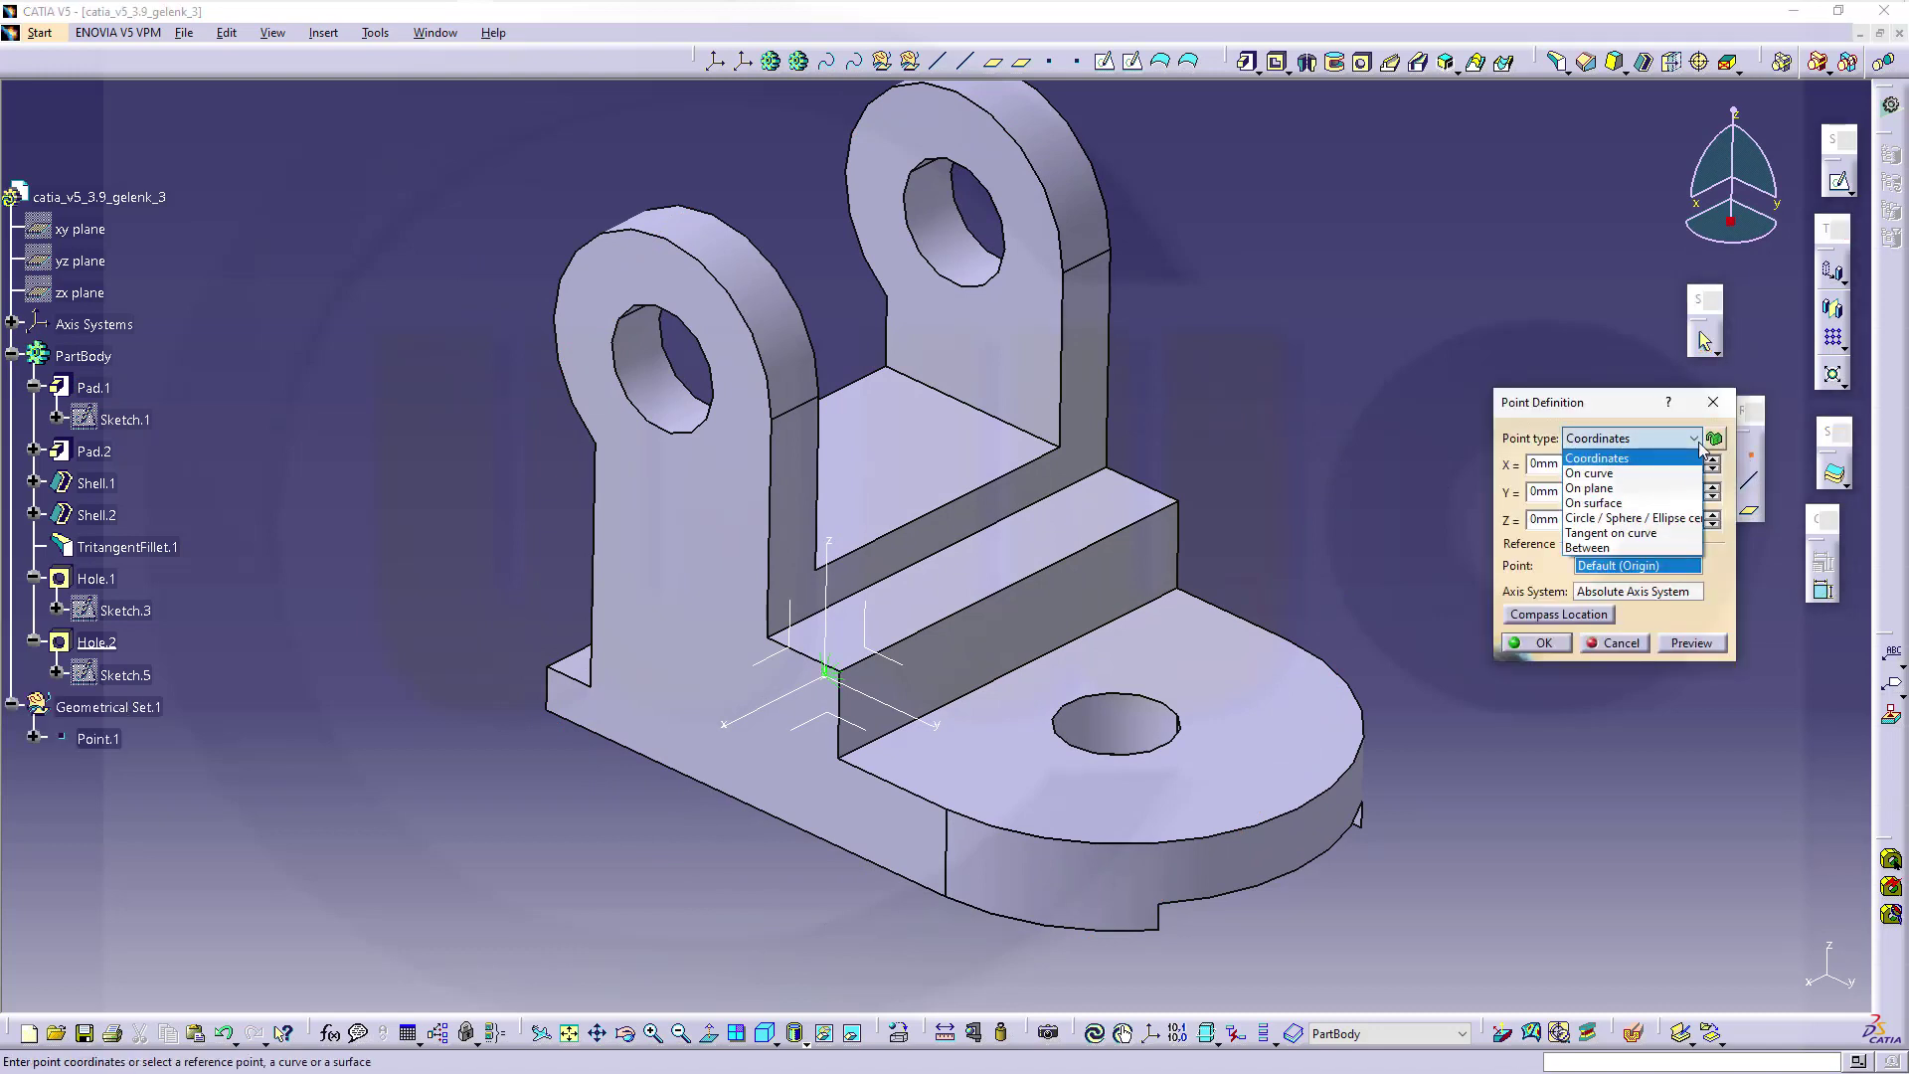
click(1617, 550)
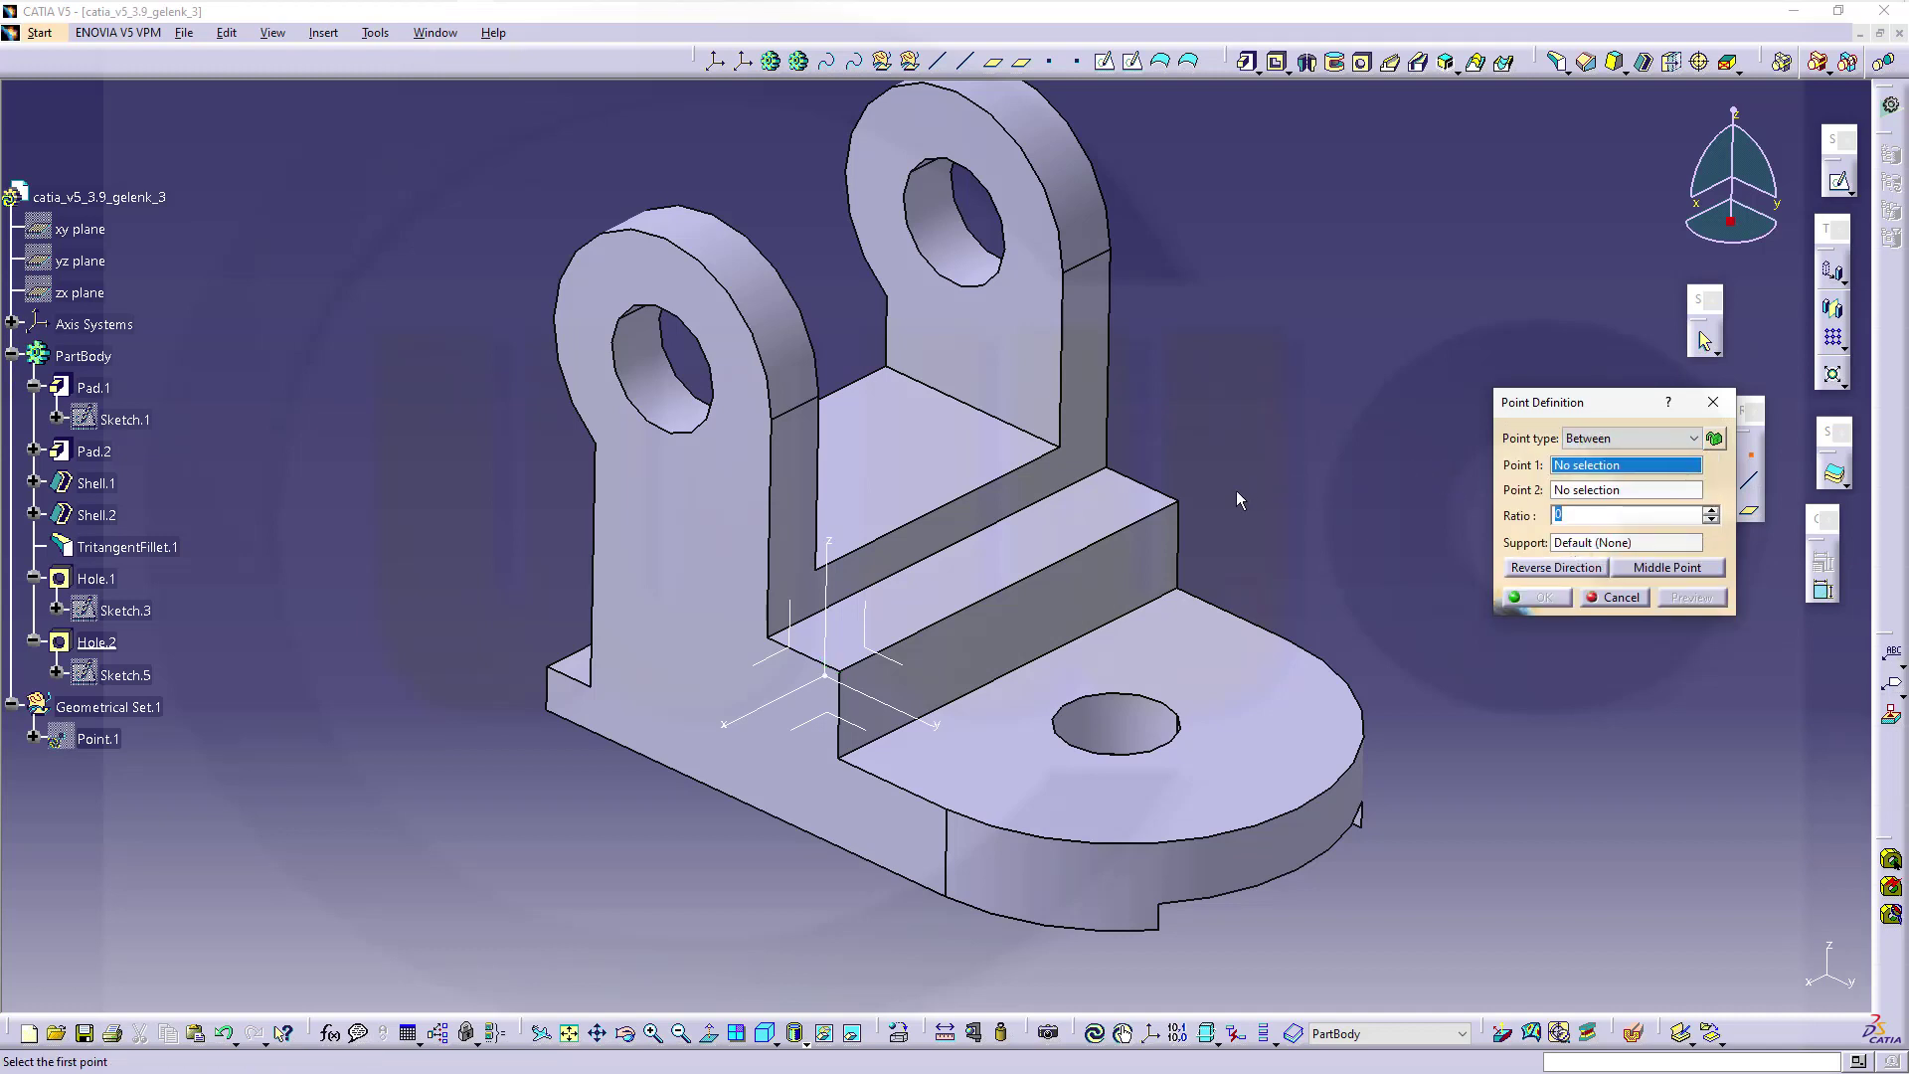
click(1180, 503)
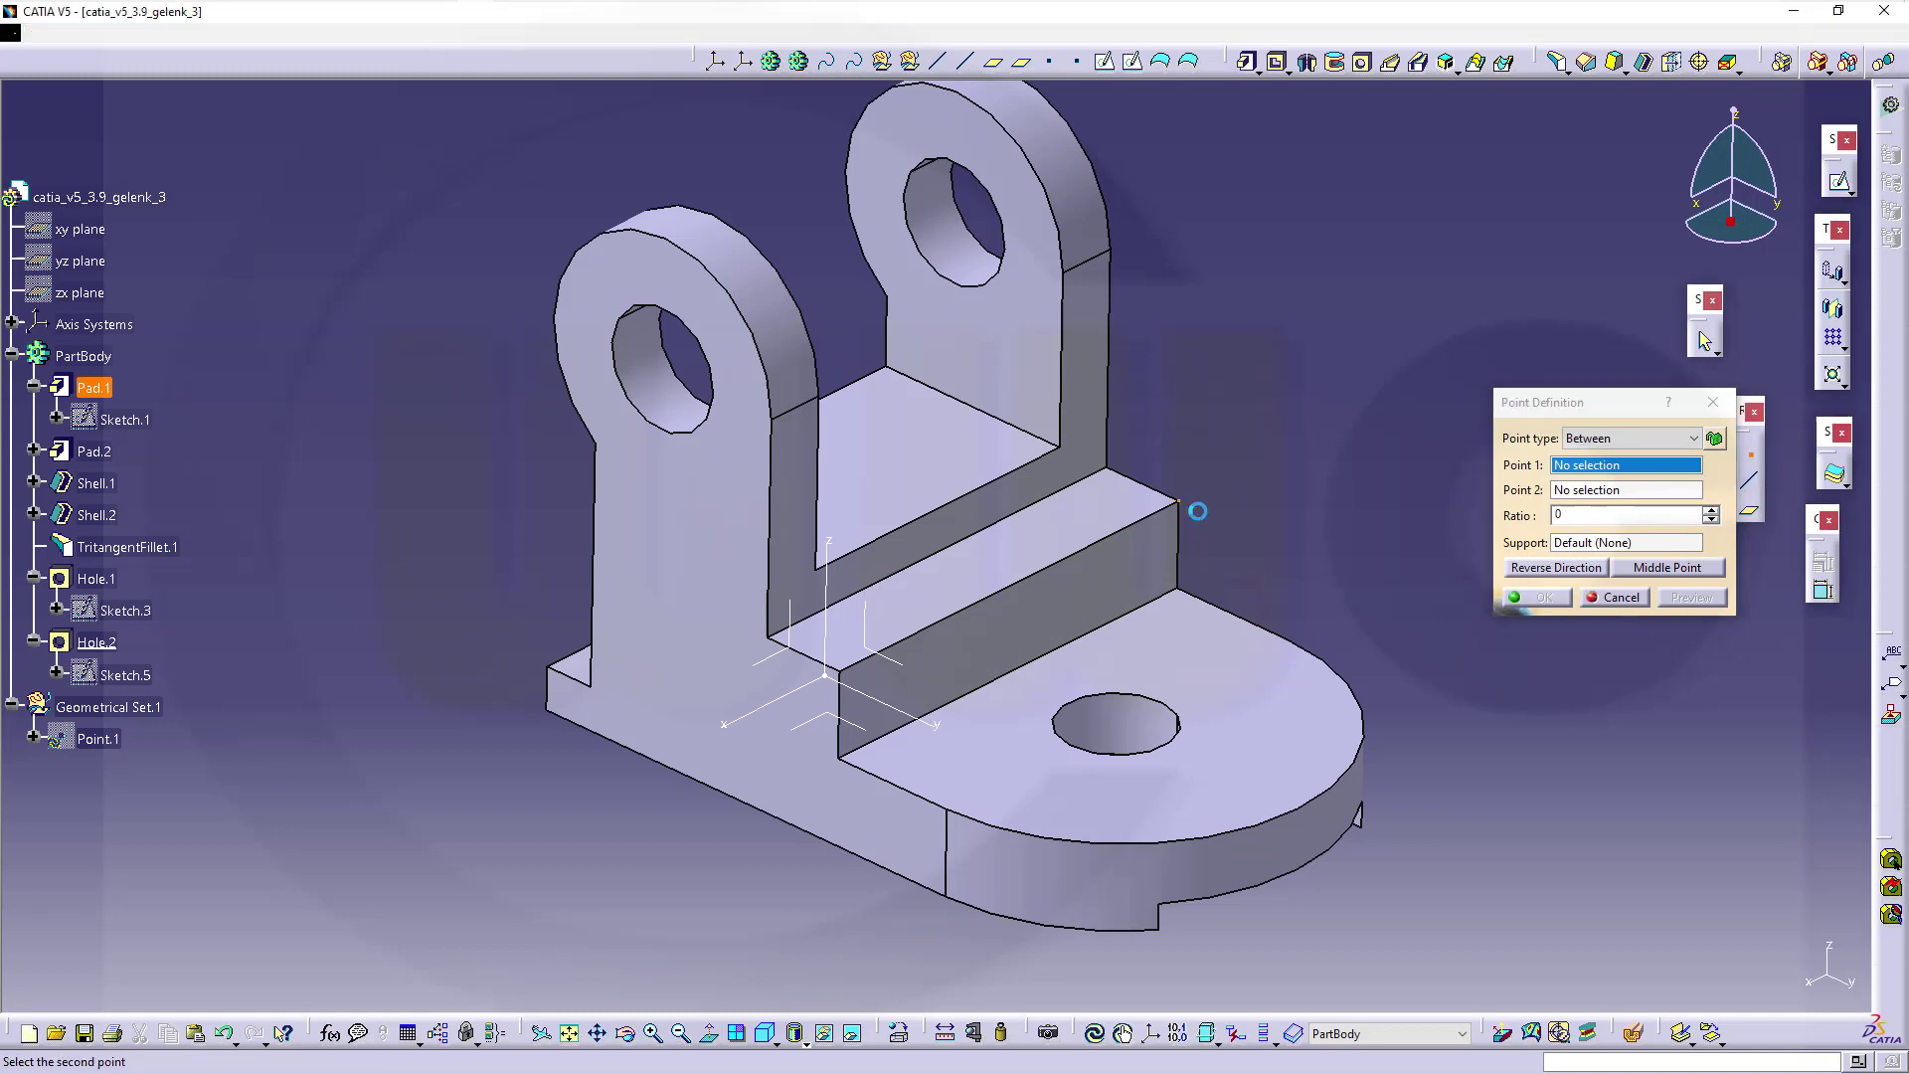
click(845, 671)
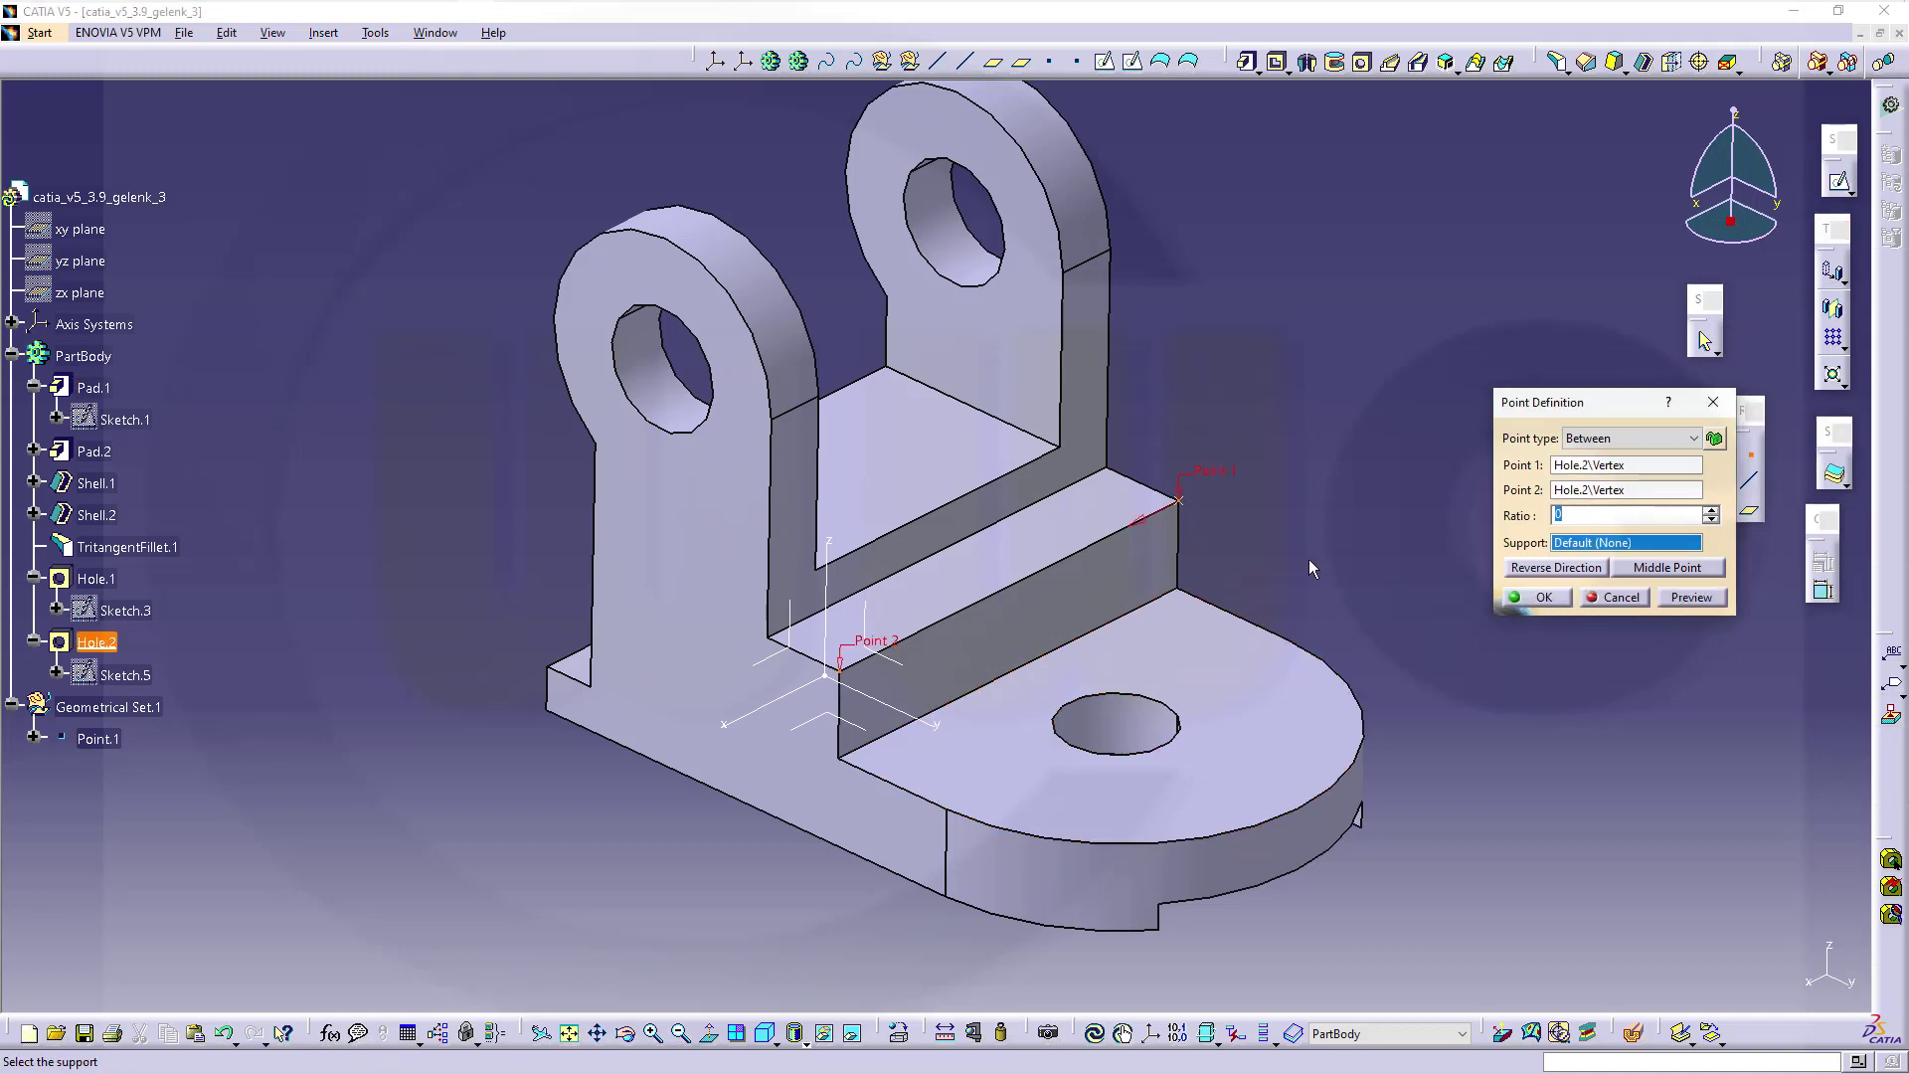
click(1568, 512)
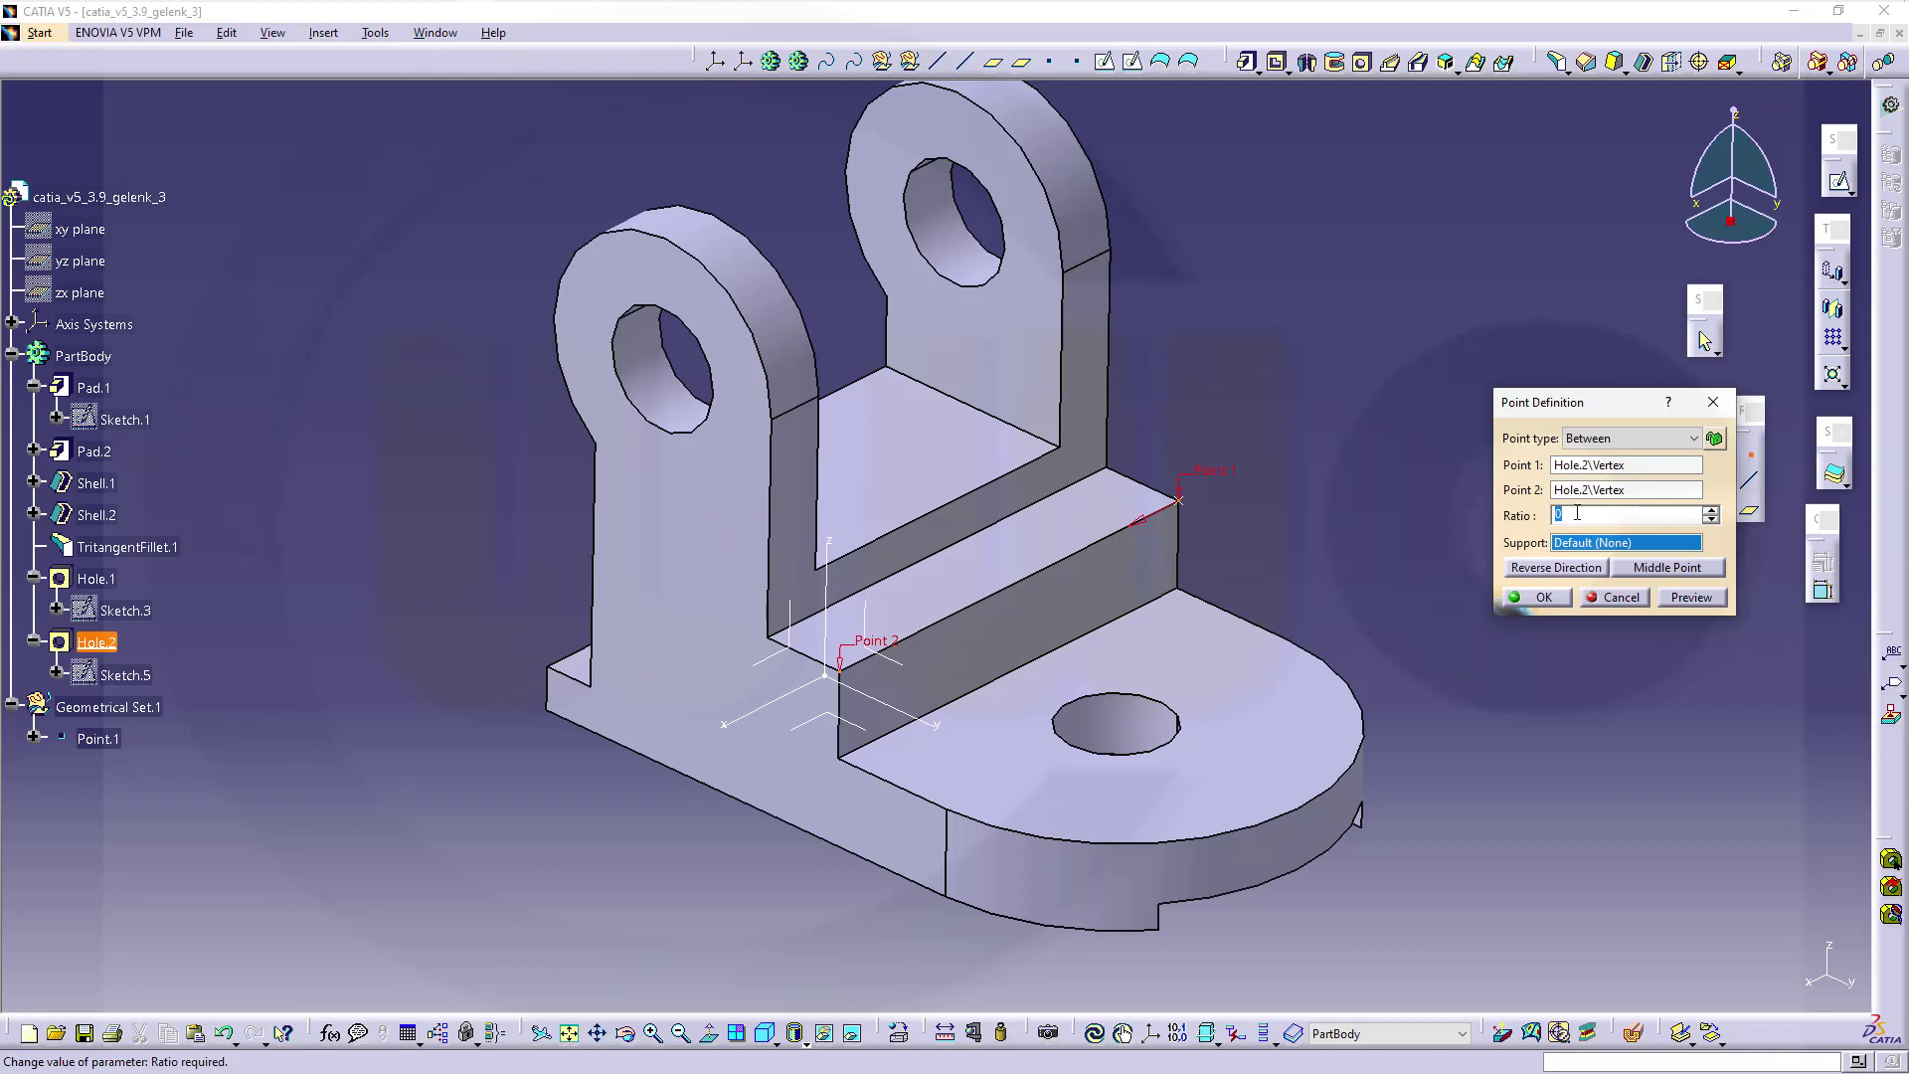
click(1650, 570)
click(1545, 598)
middle_drag(1514, 579, 1361, 534)
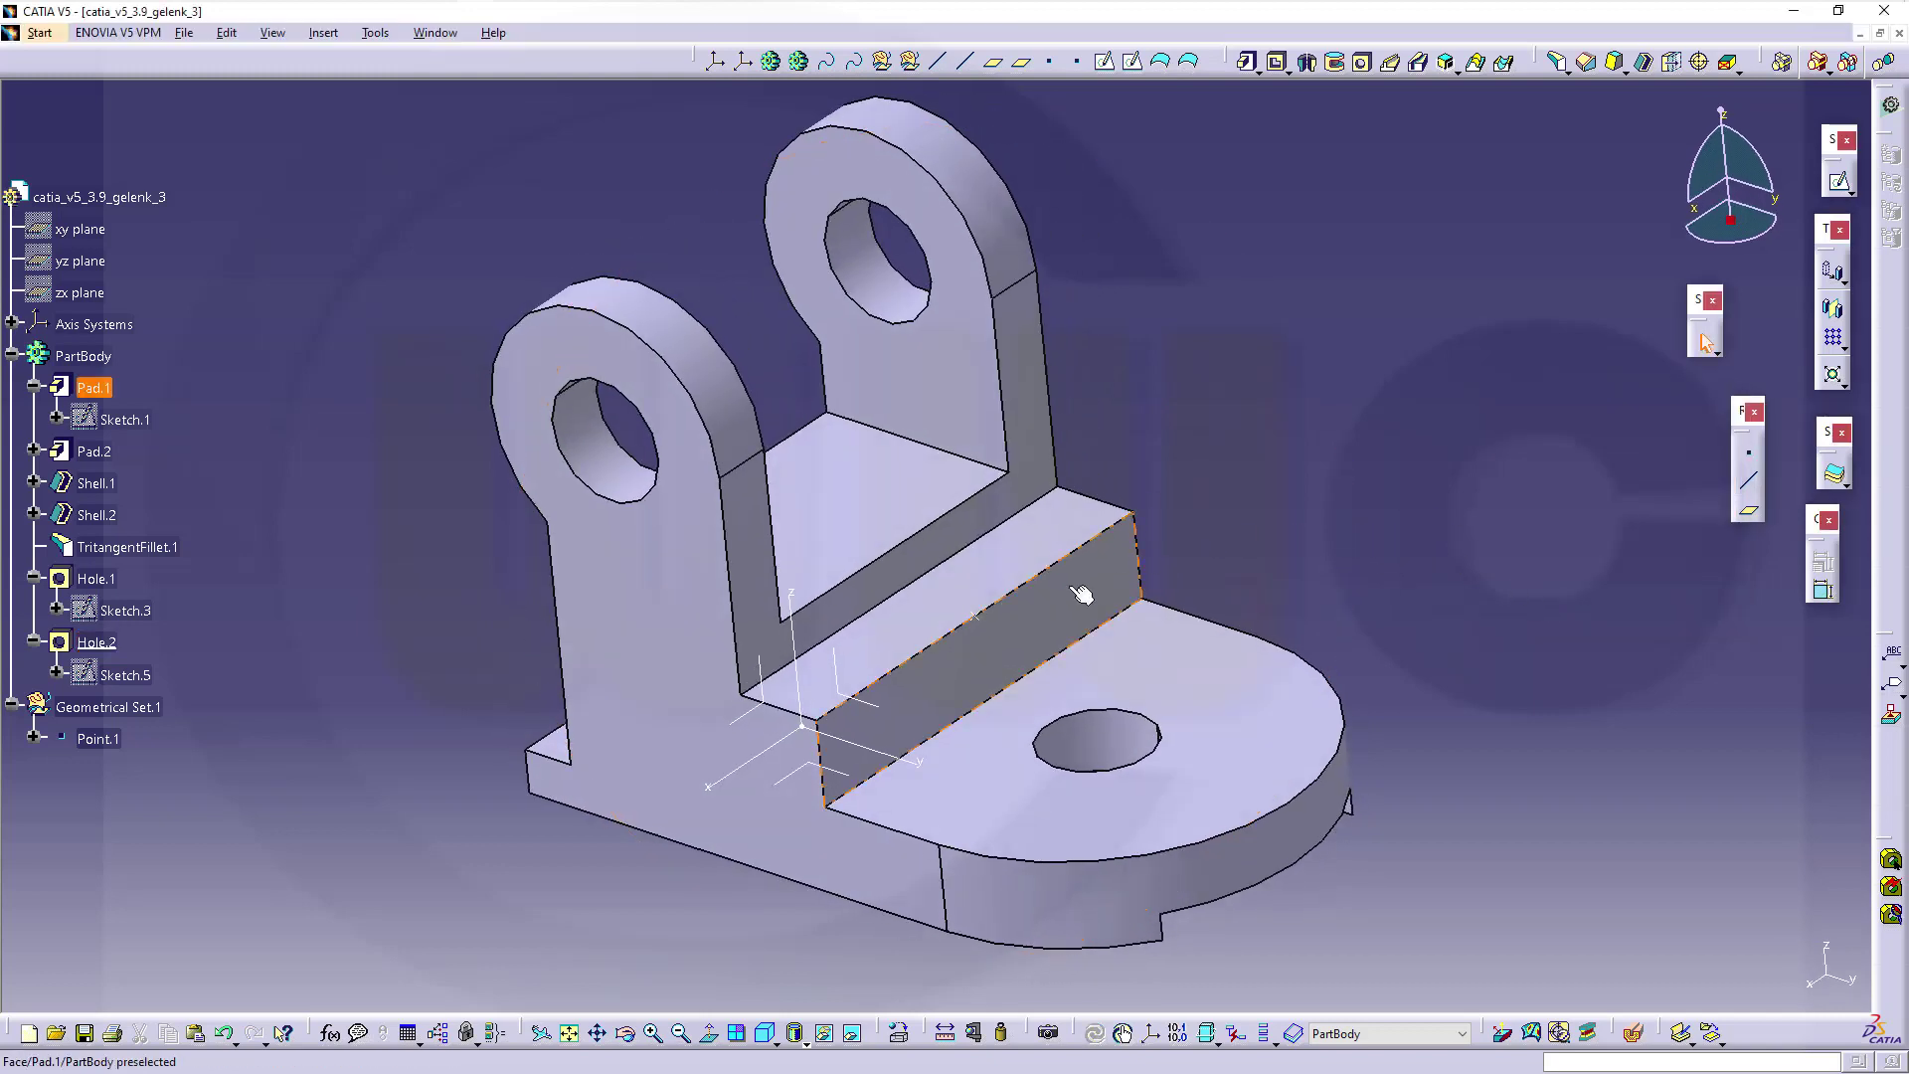
- Drill a 20 mm hole at Point.1 on the step face, Up To Plane limited by the wall face
click(982, 618)
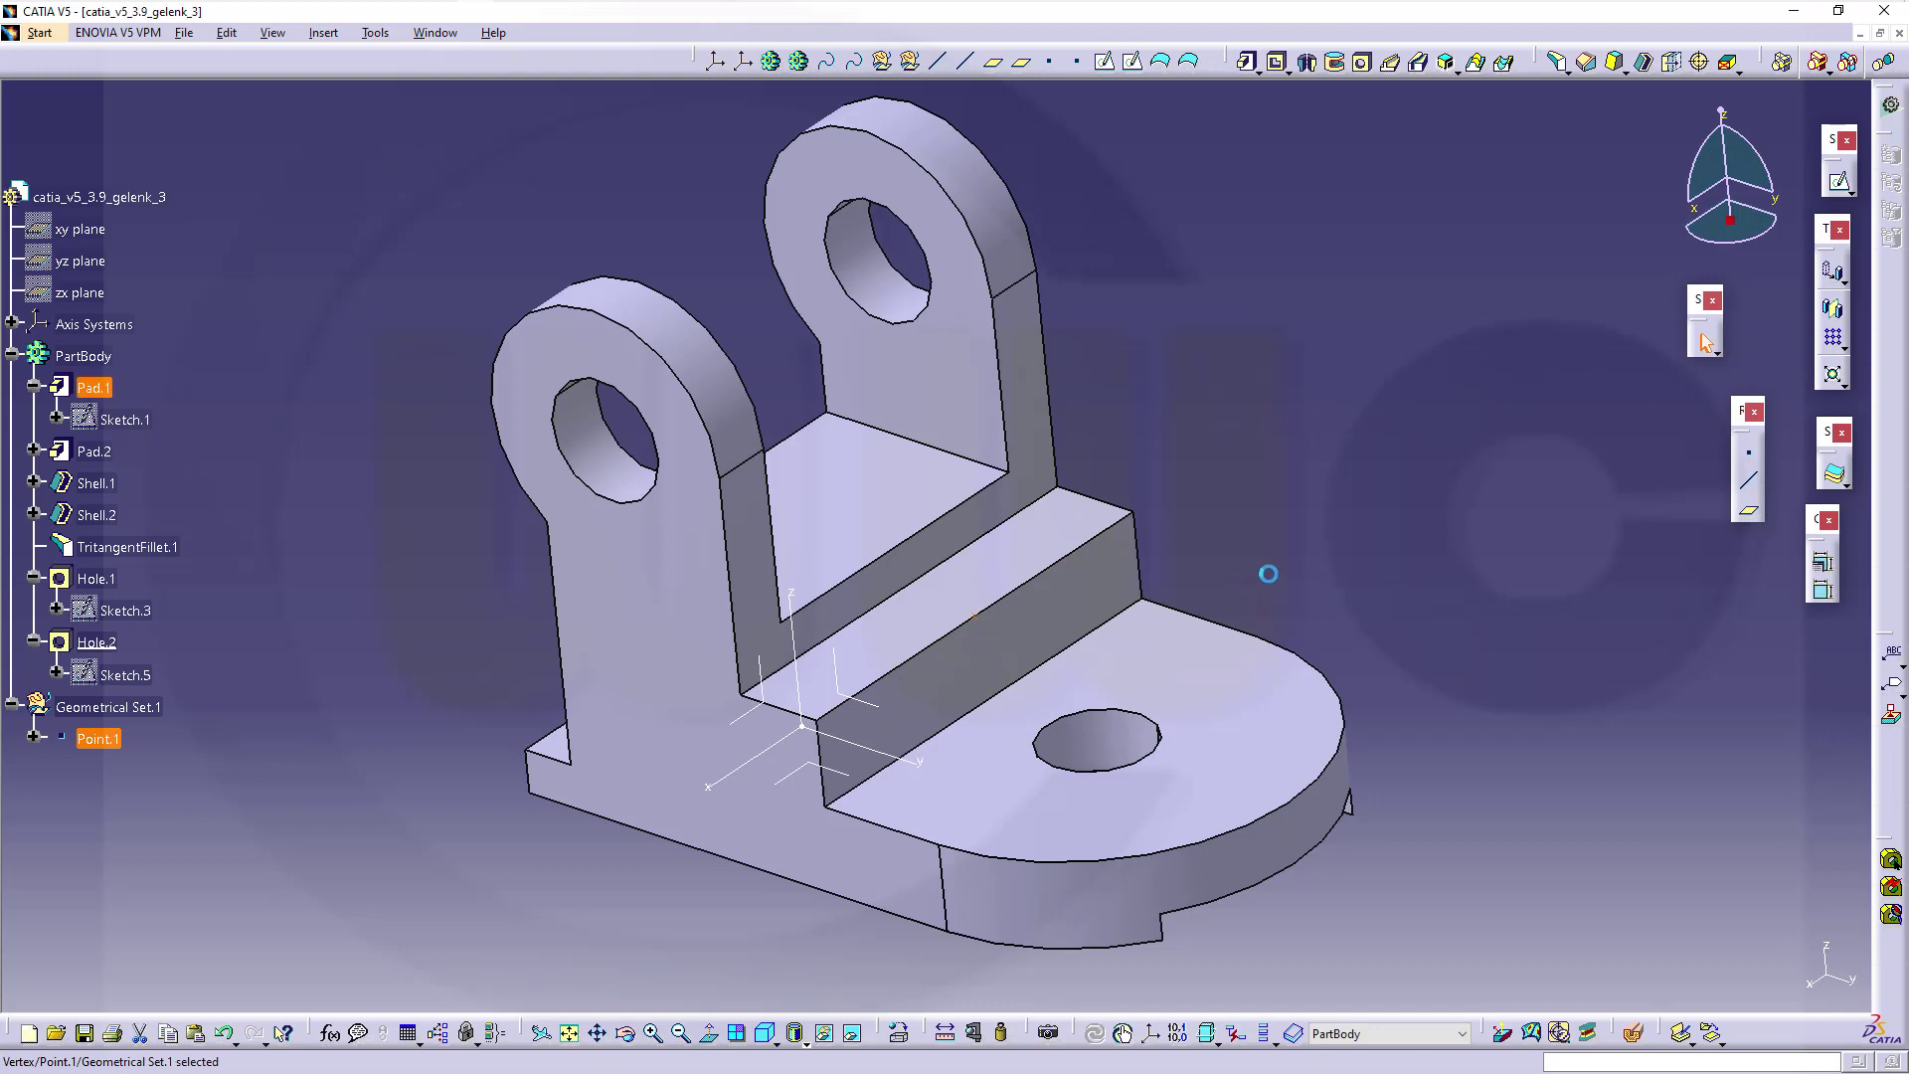
click(1362, 62)
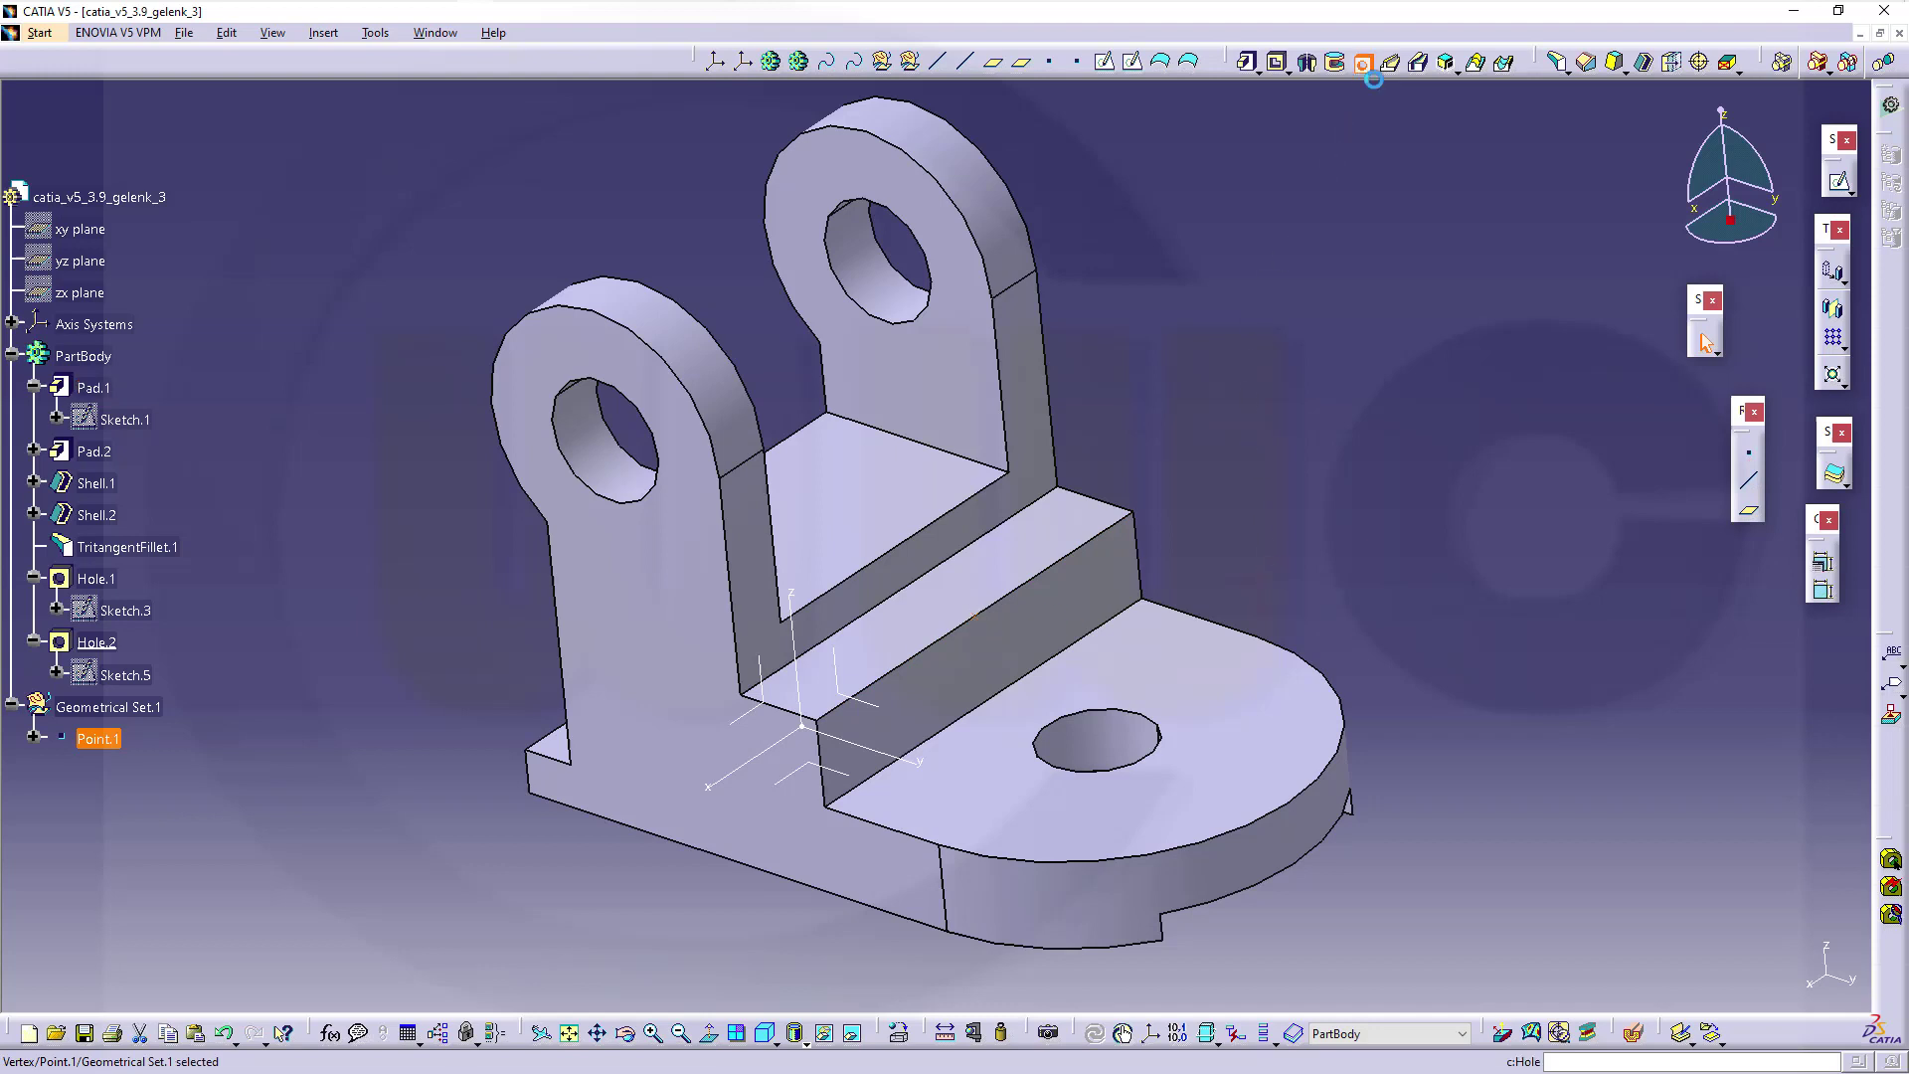
click(1056, 623)
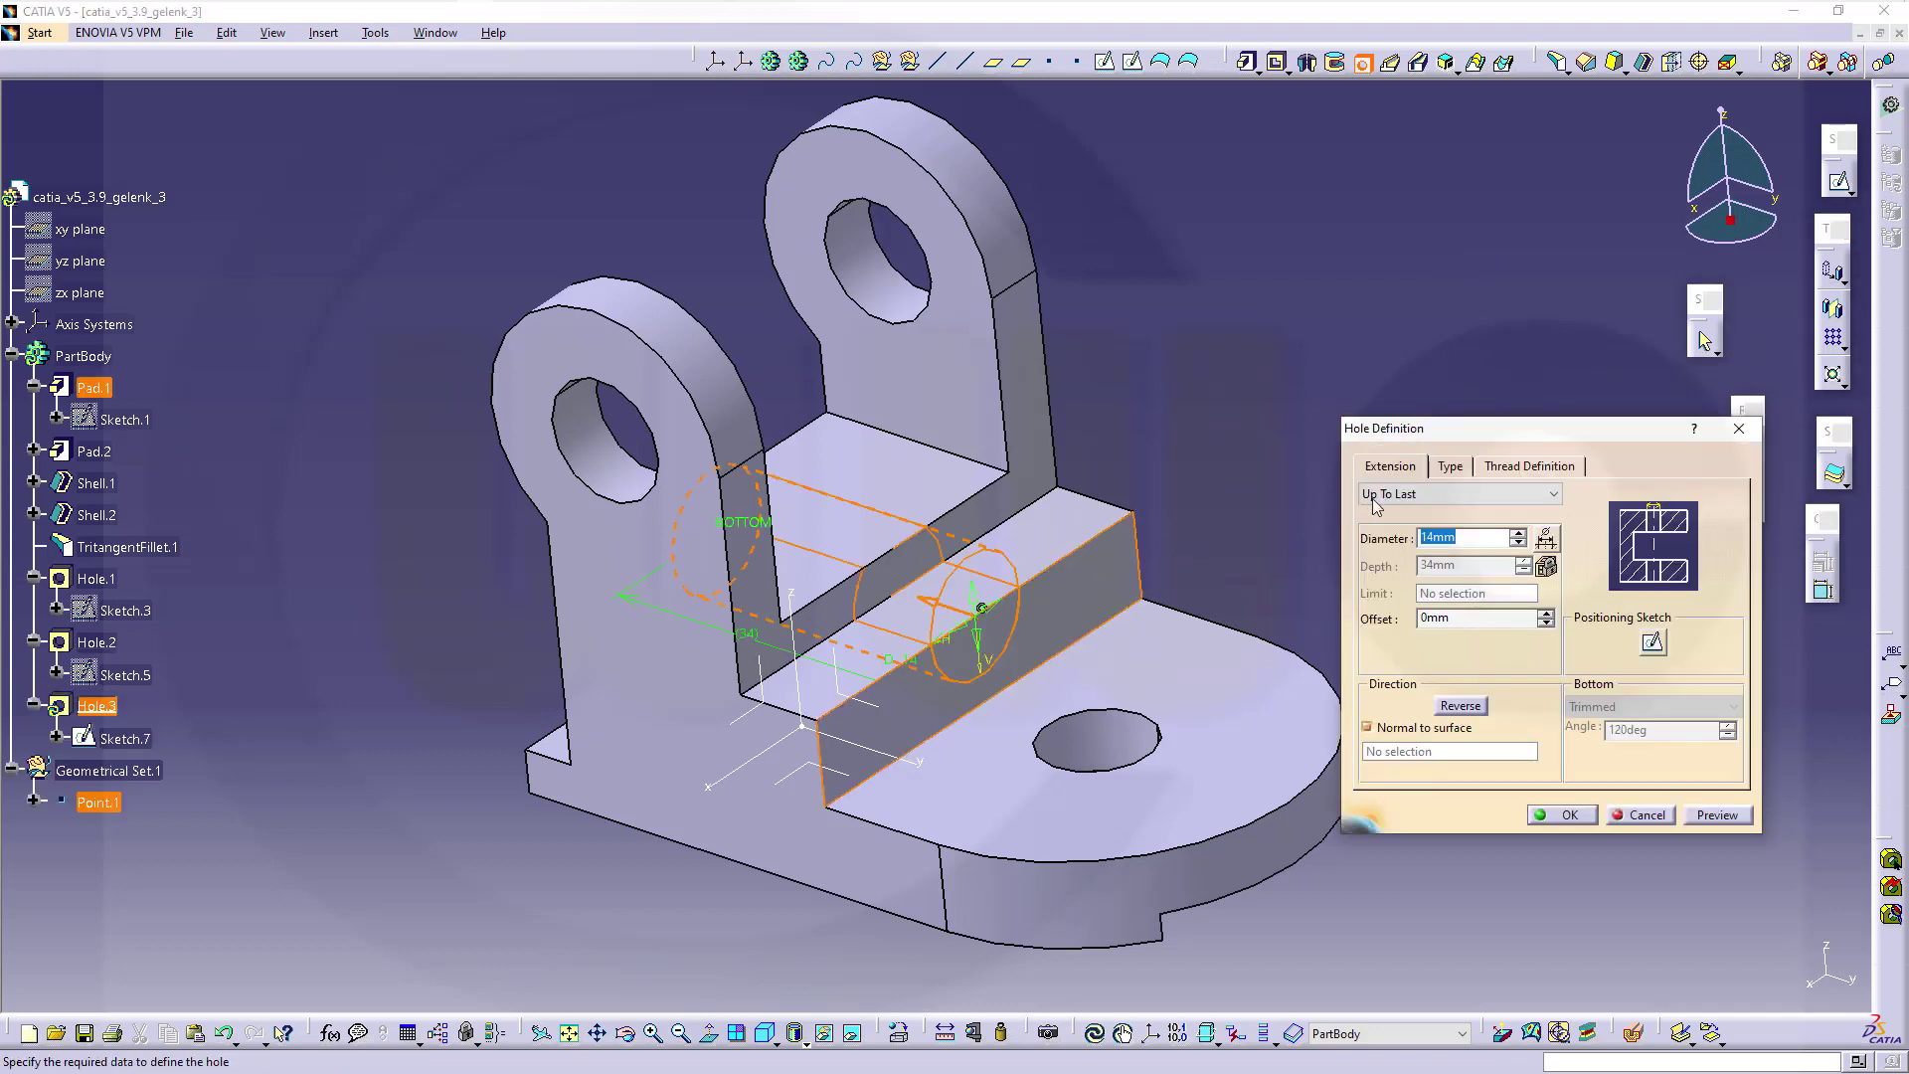
text(20)
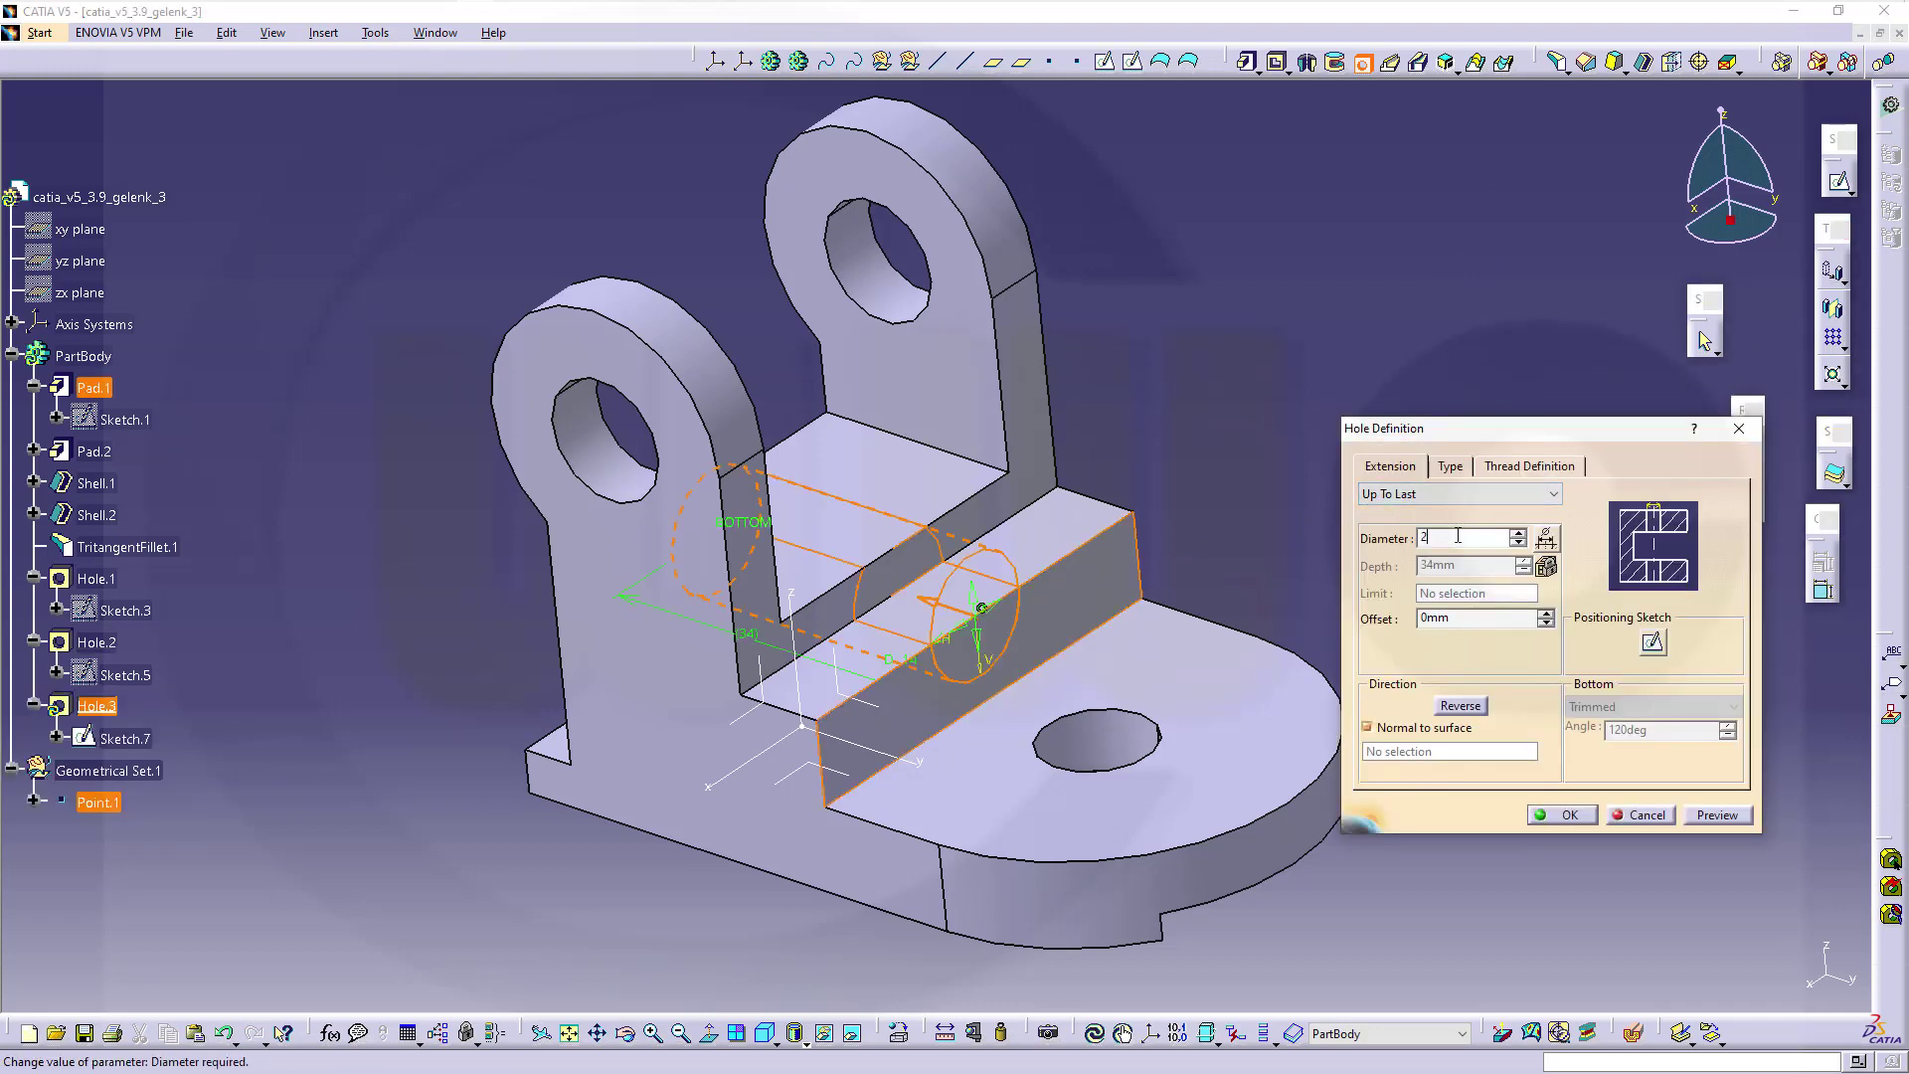
click(1554, 495)
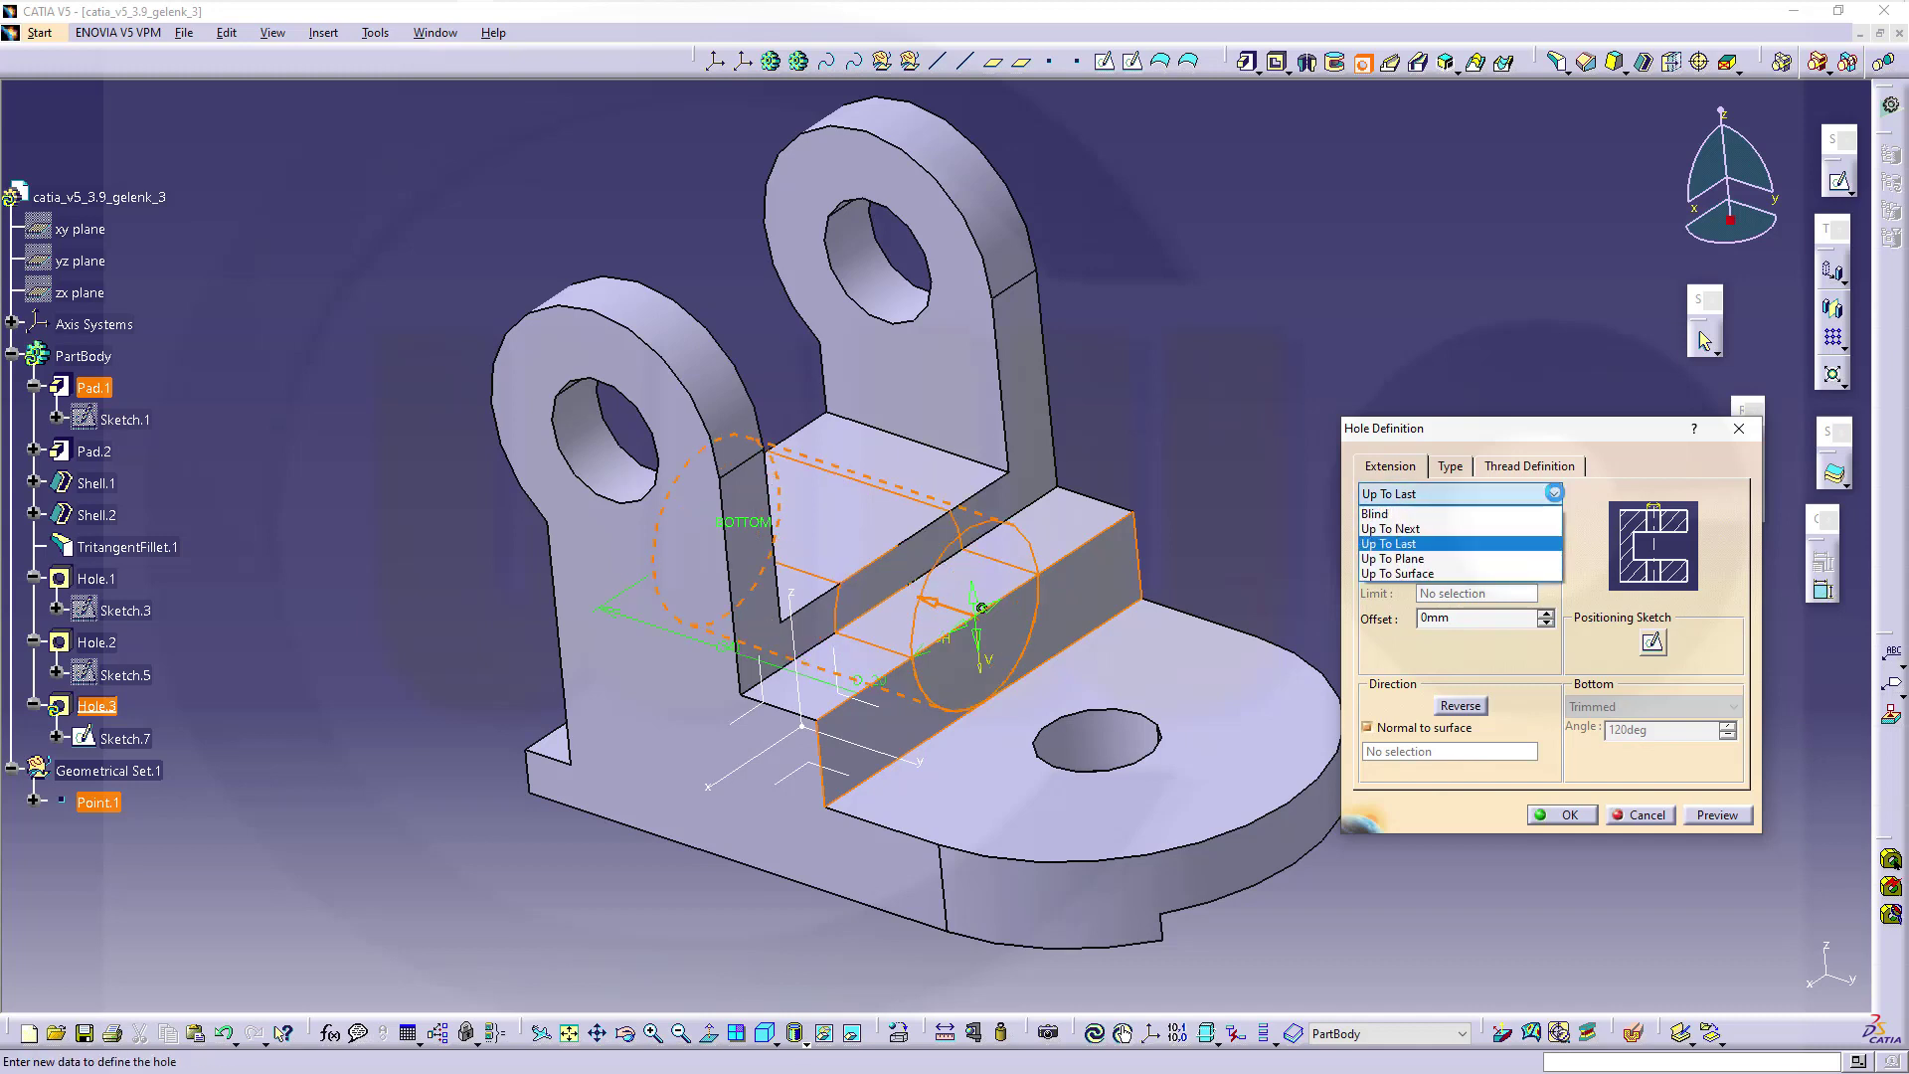
click(1412, 559)
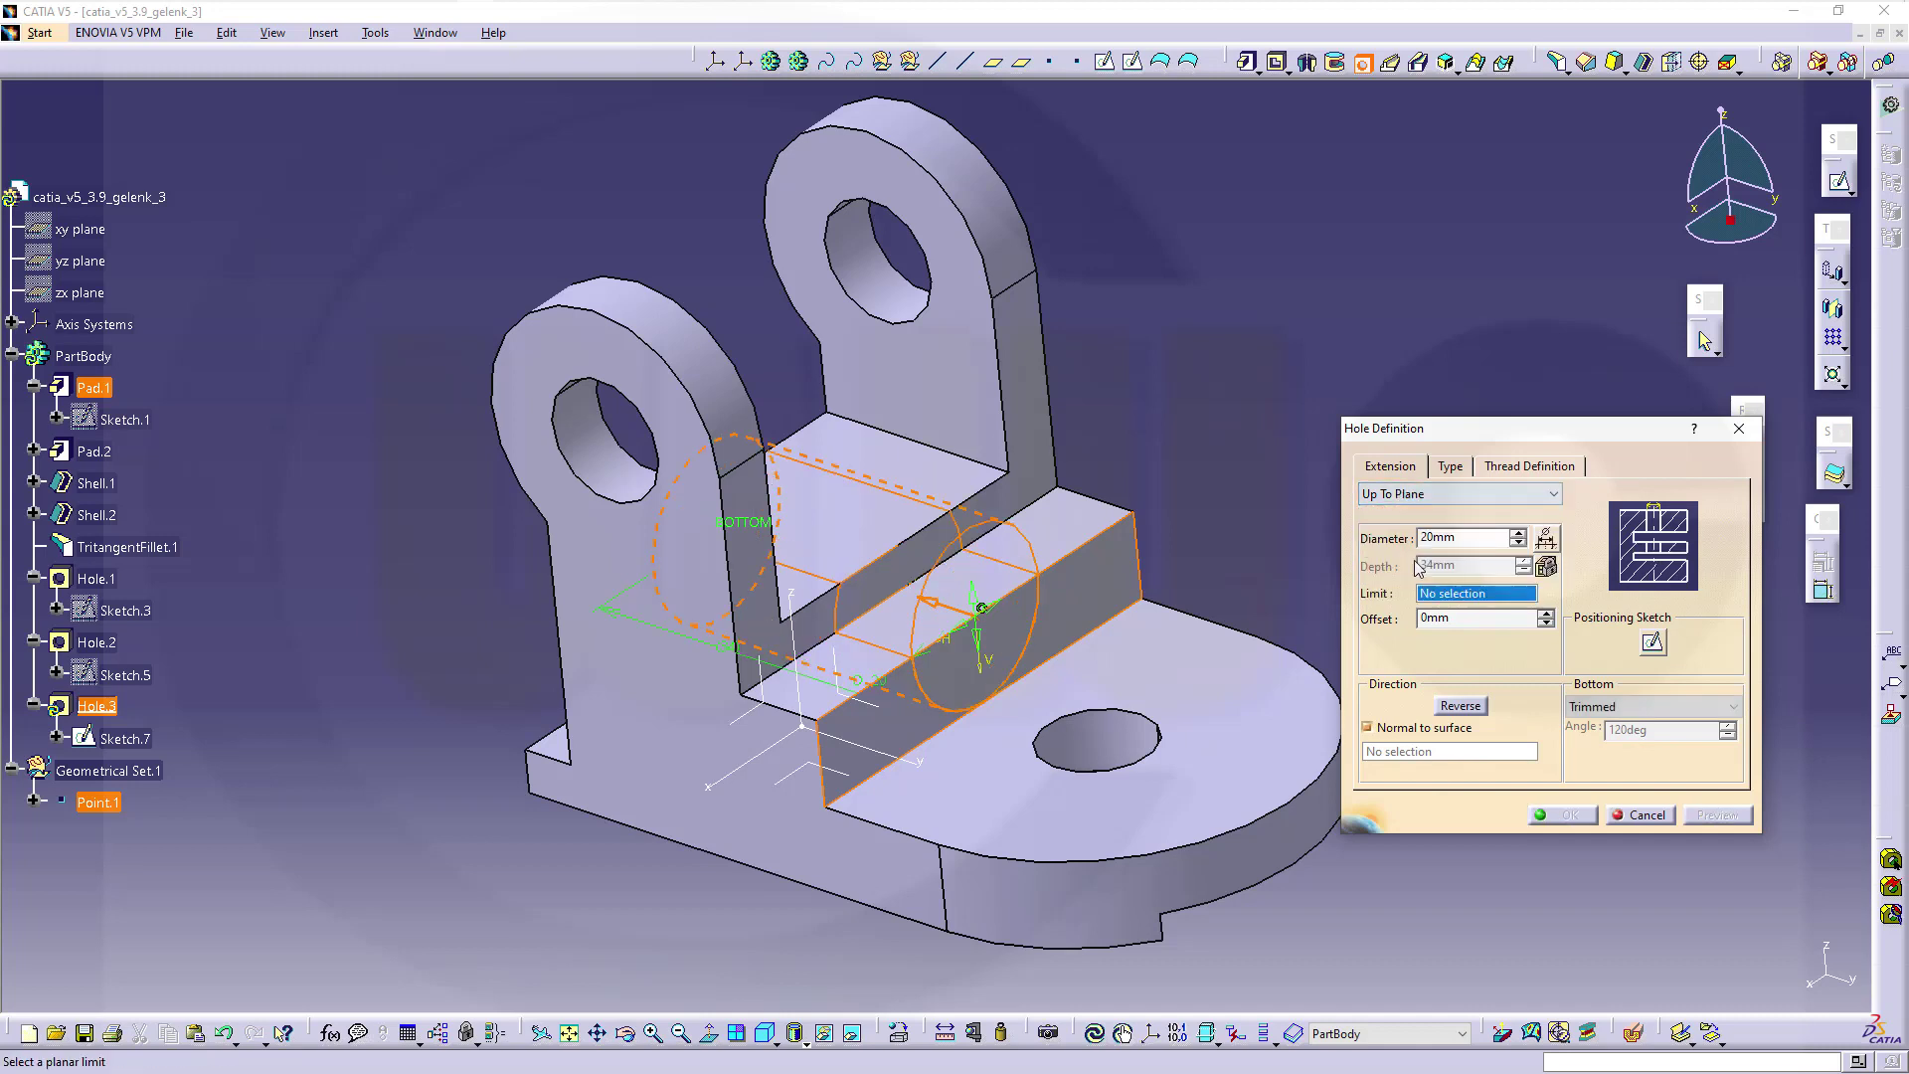
click(1028, 474)
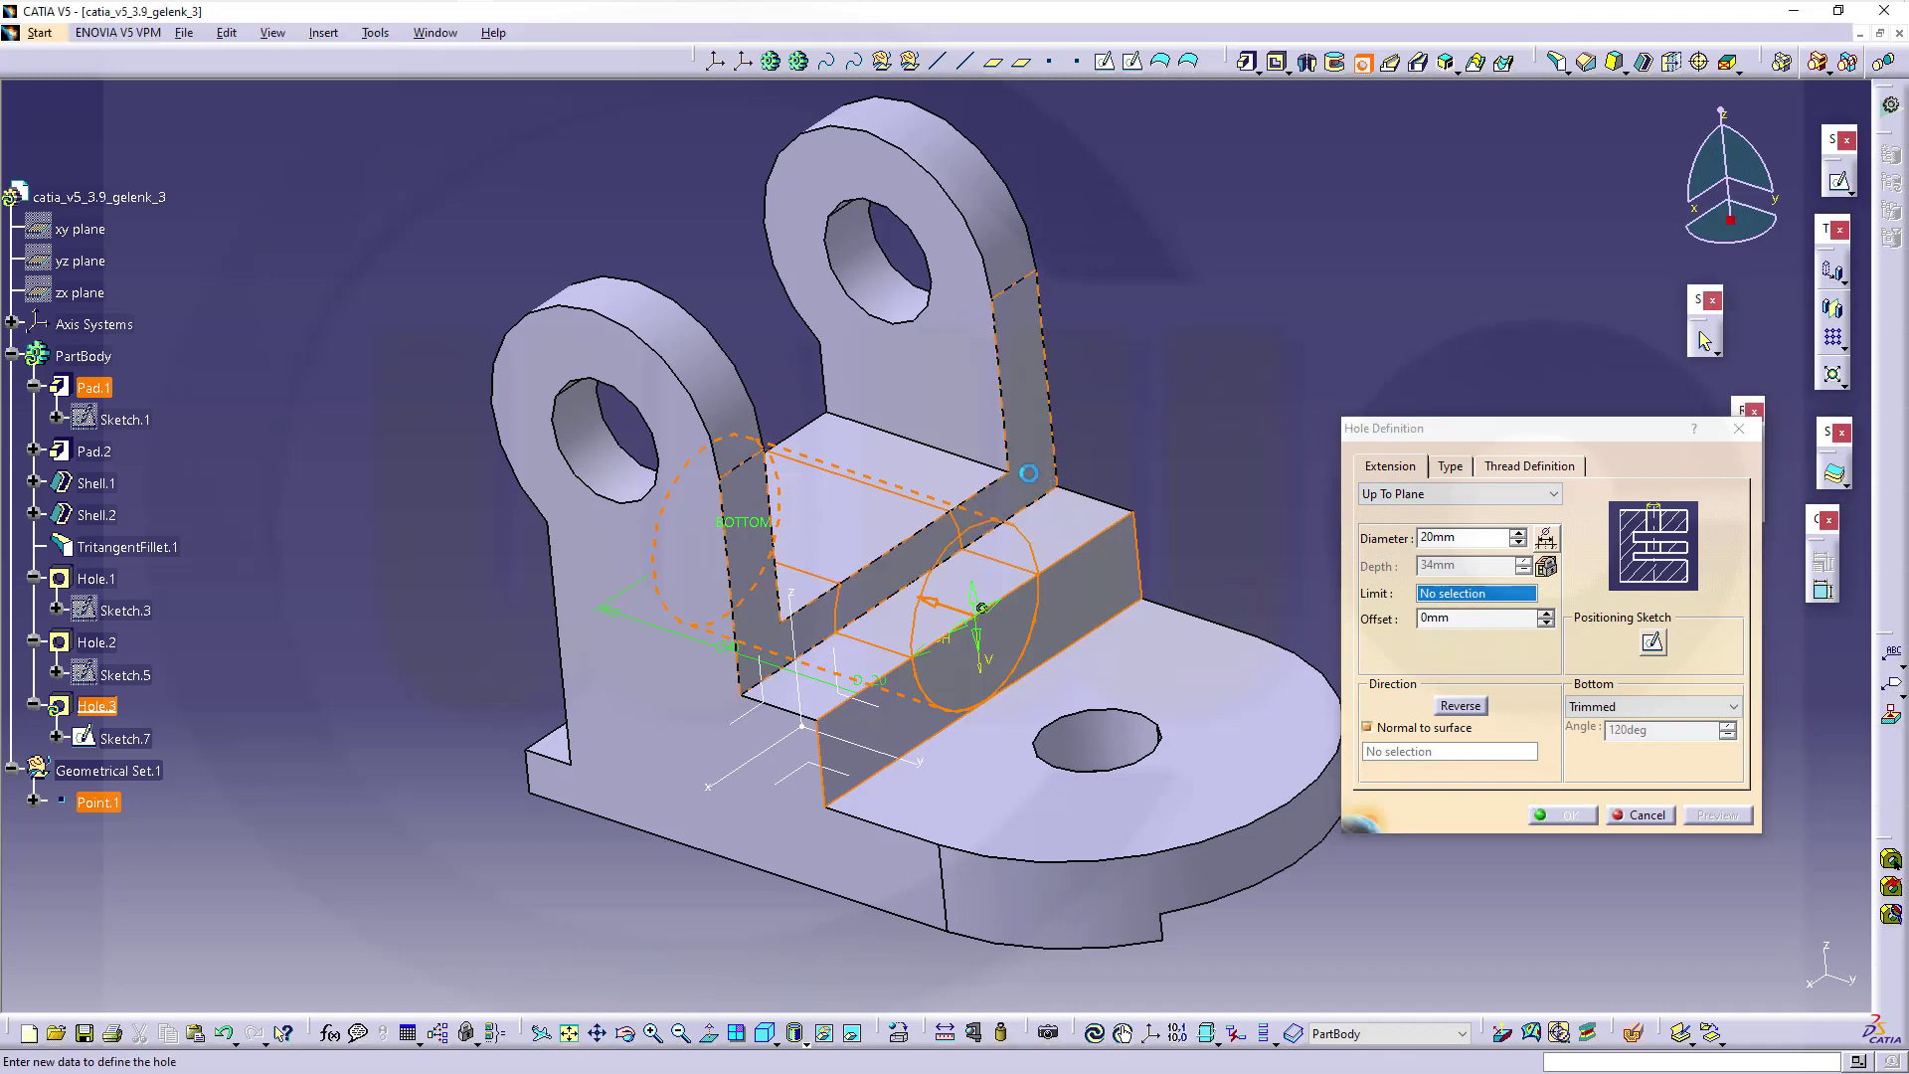
middle_drag(1134, 512, 1176, 409)
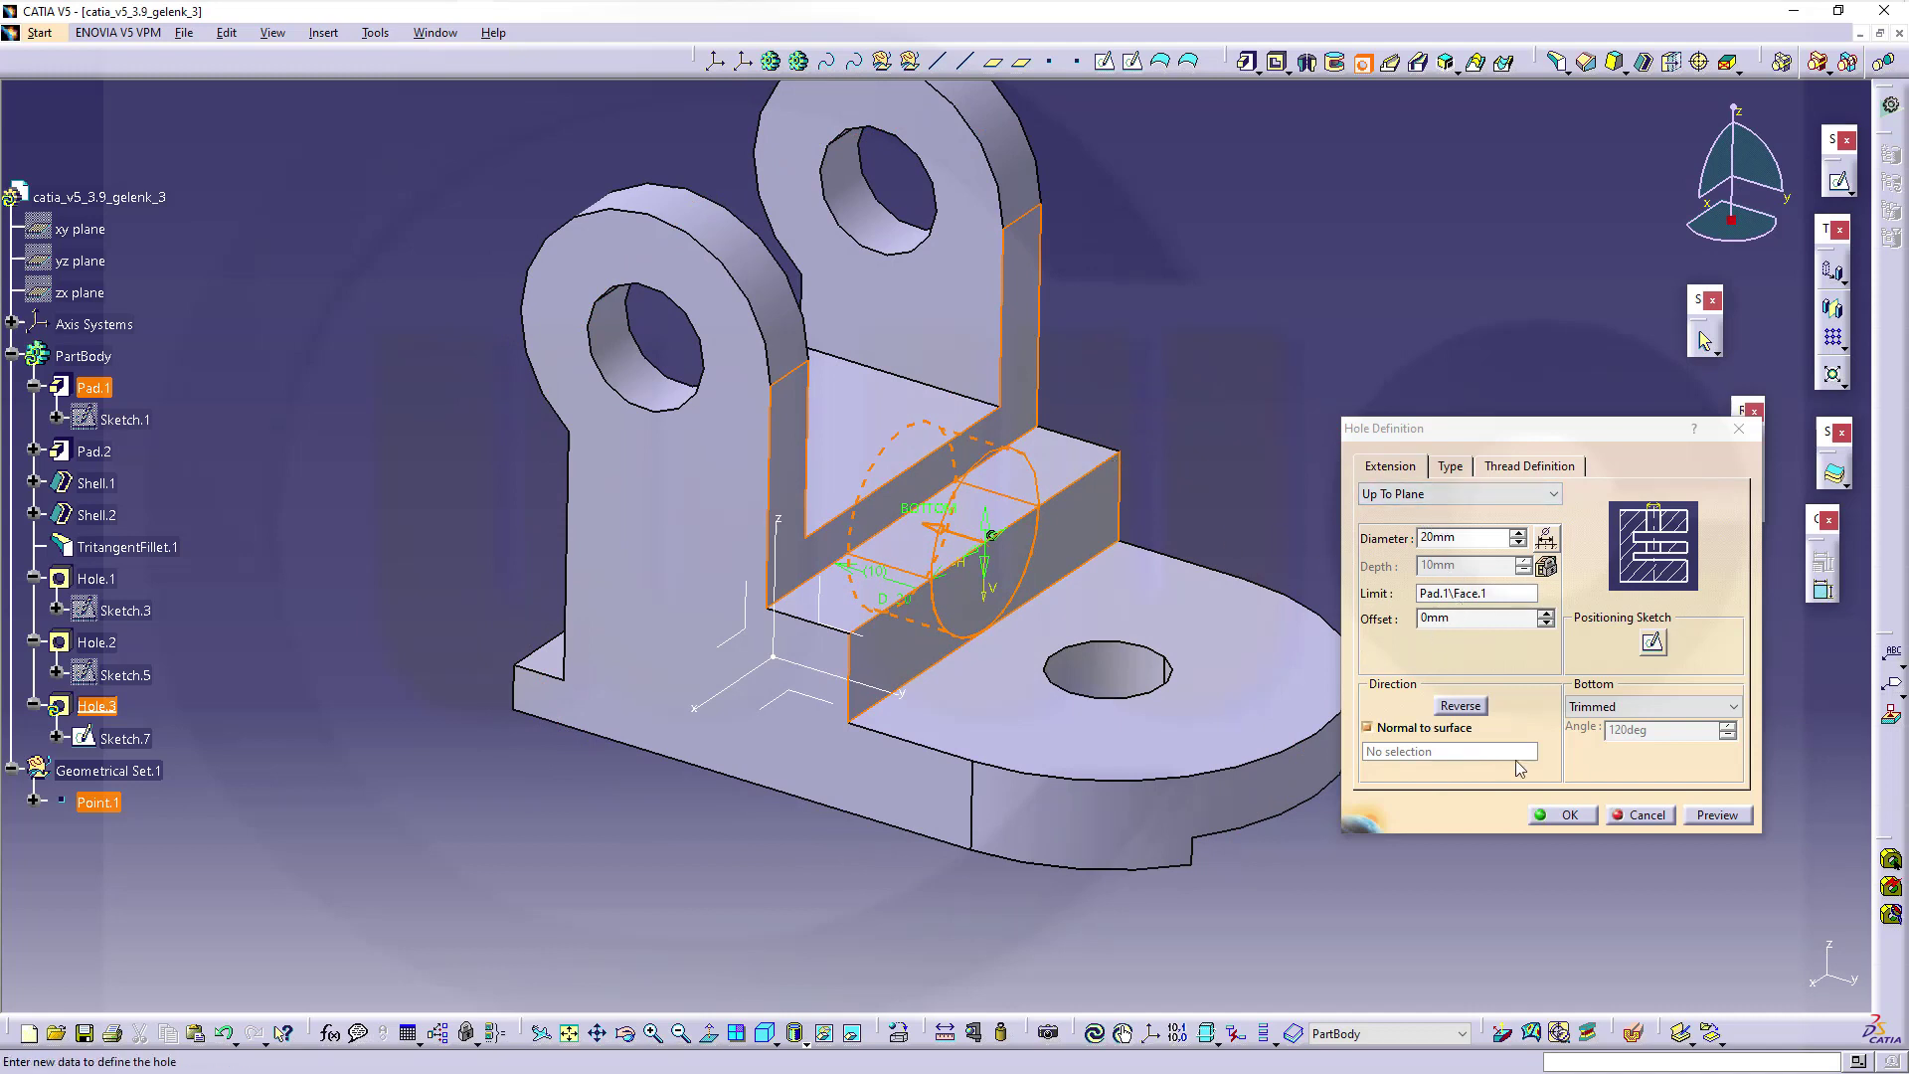
click(1567, 814)
middle_drag(1276, 635, 1366, 600)
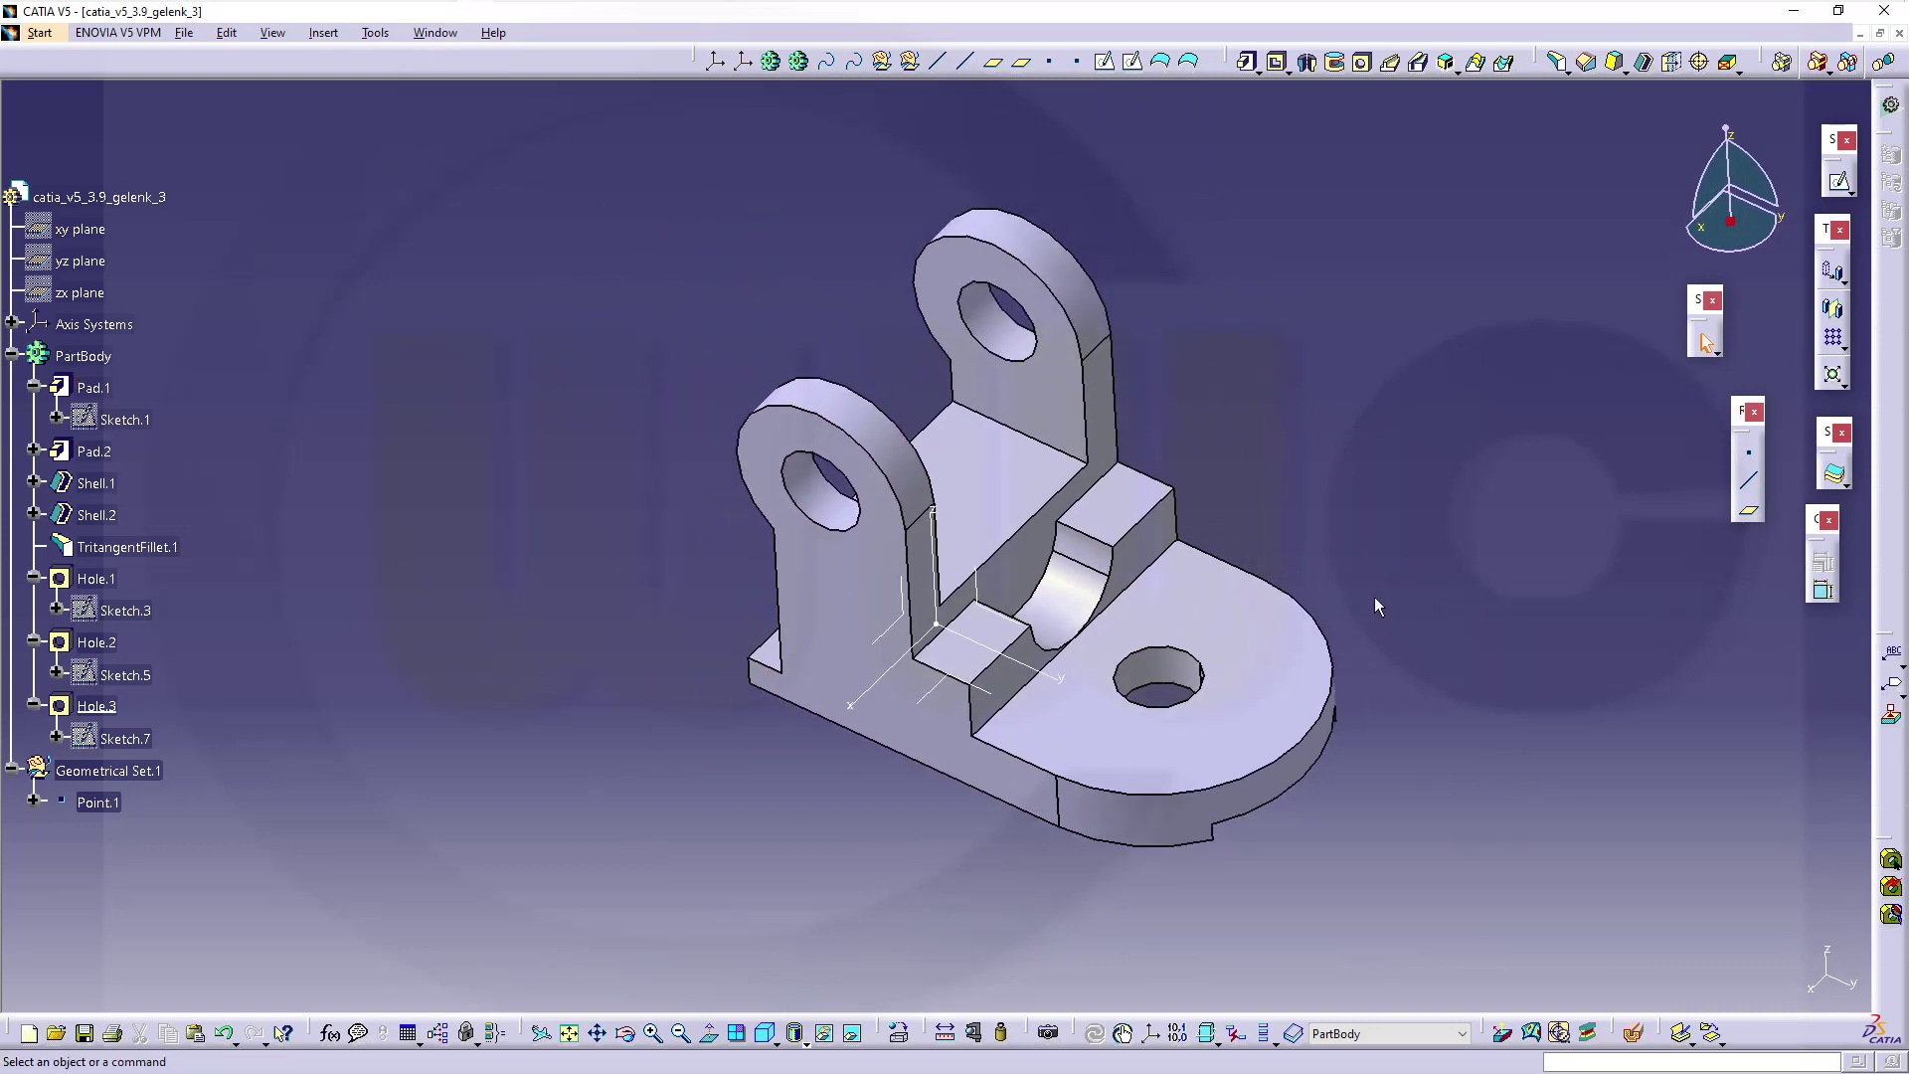